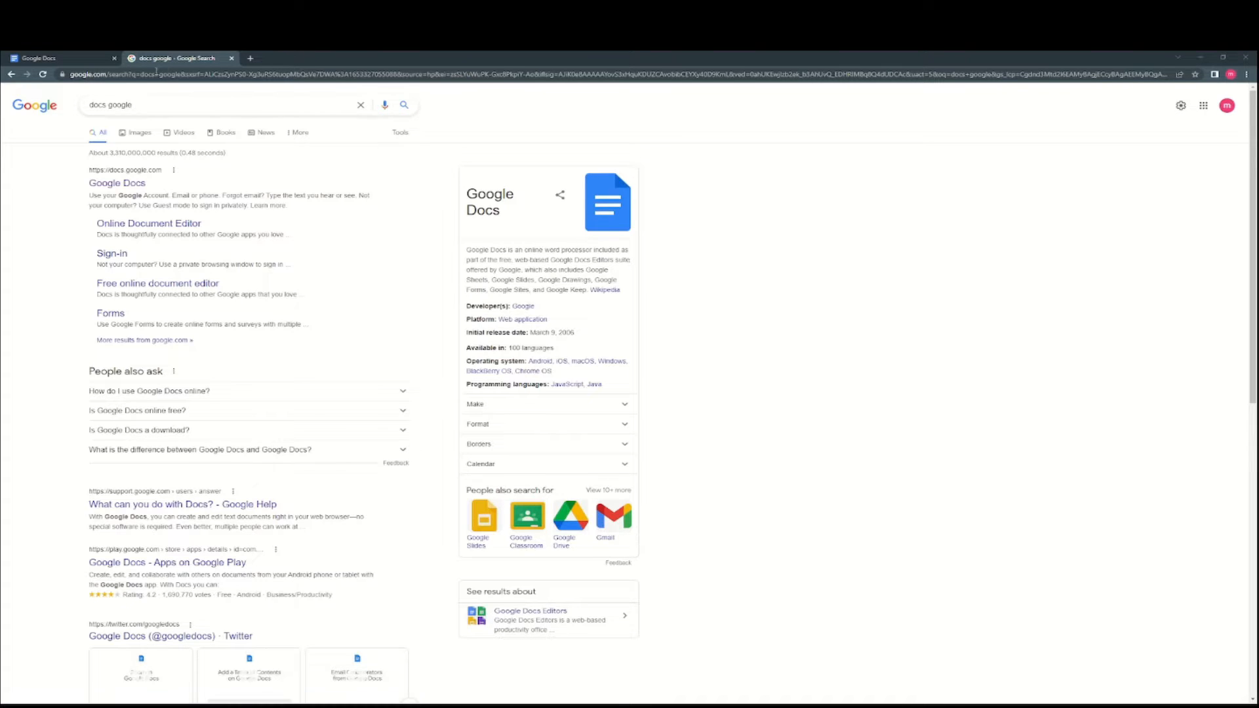
- Close the 'docs google - Google Search' tab so only the Google Docs tab remains
left_click(231, 57)
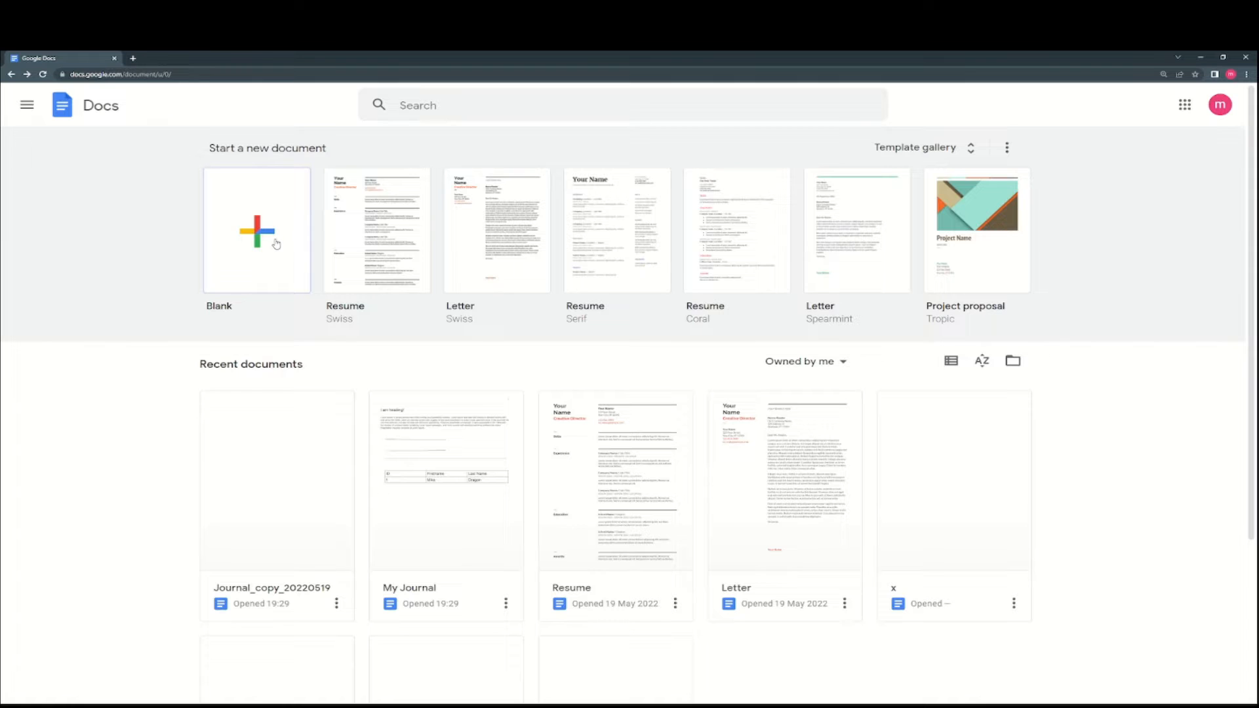
- Go to docs.google.com and start a new Blank document
left_click(141, 78)
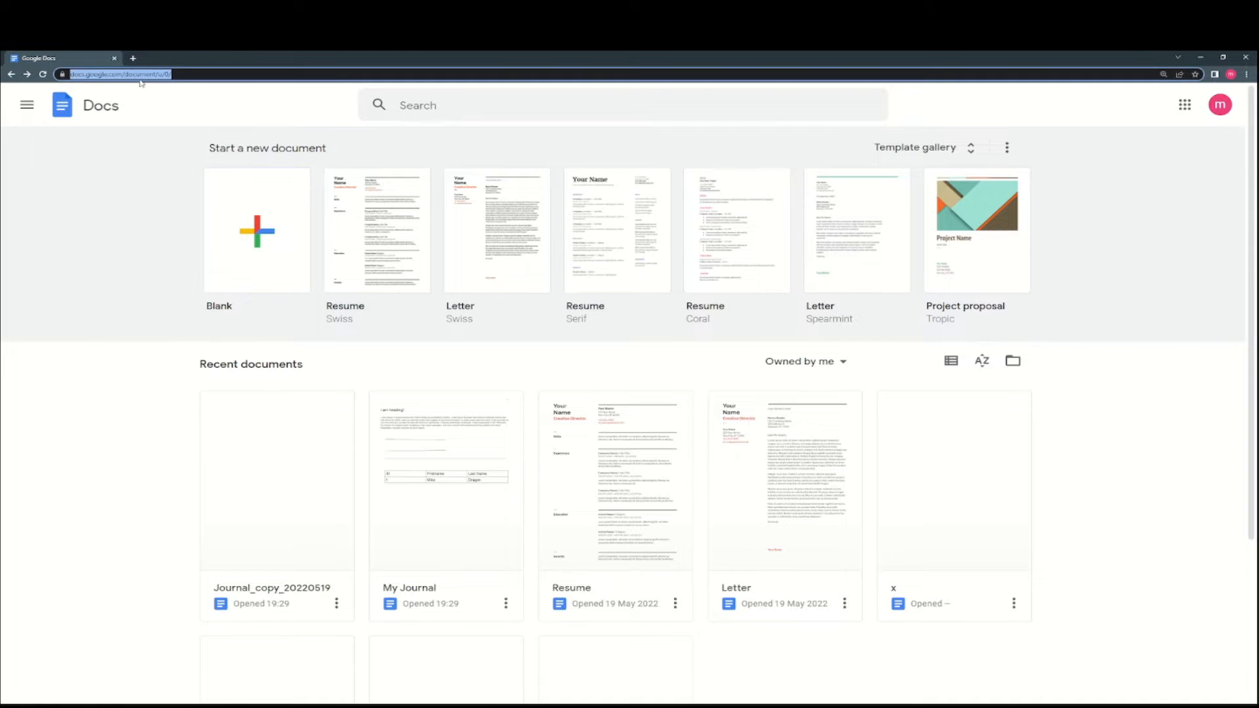
type("docs.google.com")
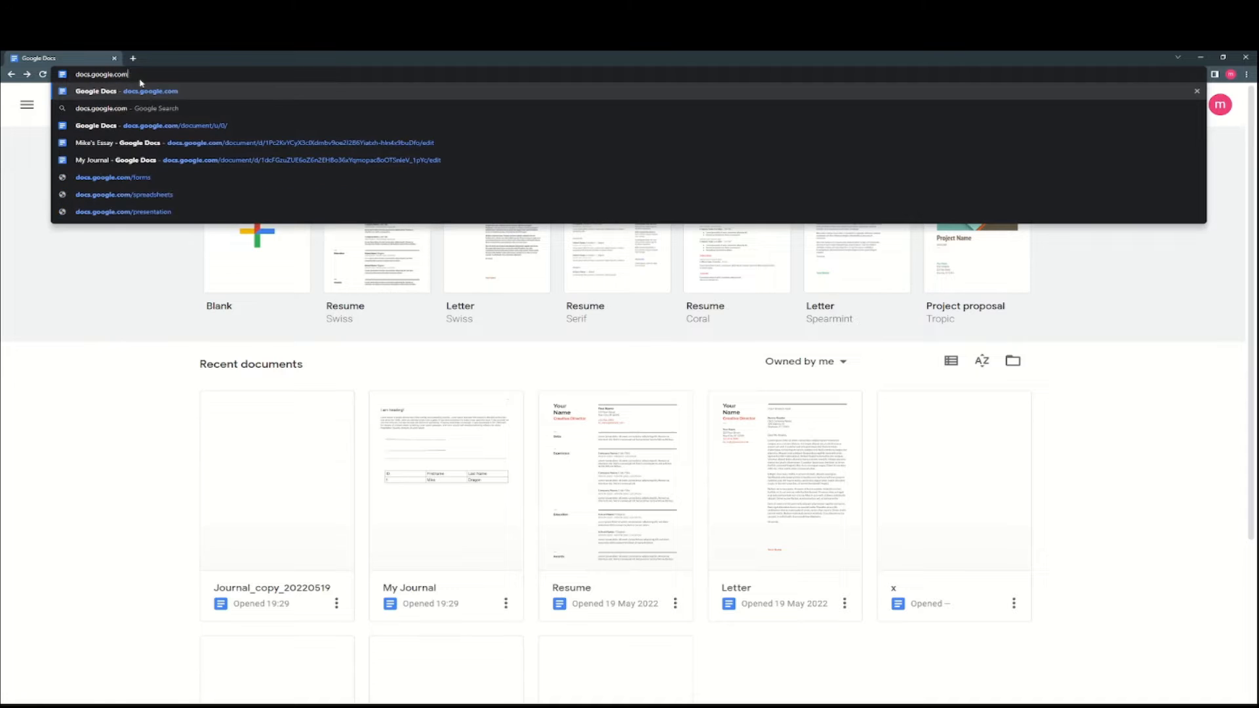
left_click_drag(91, 75, 114, 75)
left_click(129, 75)
key("Return")
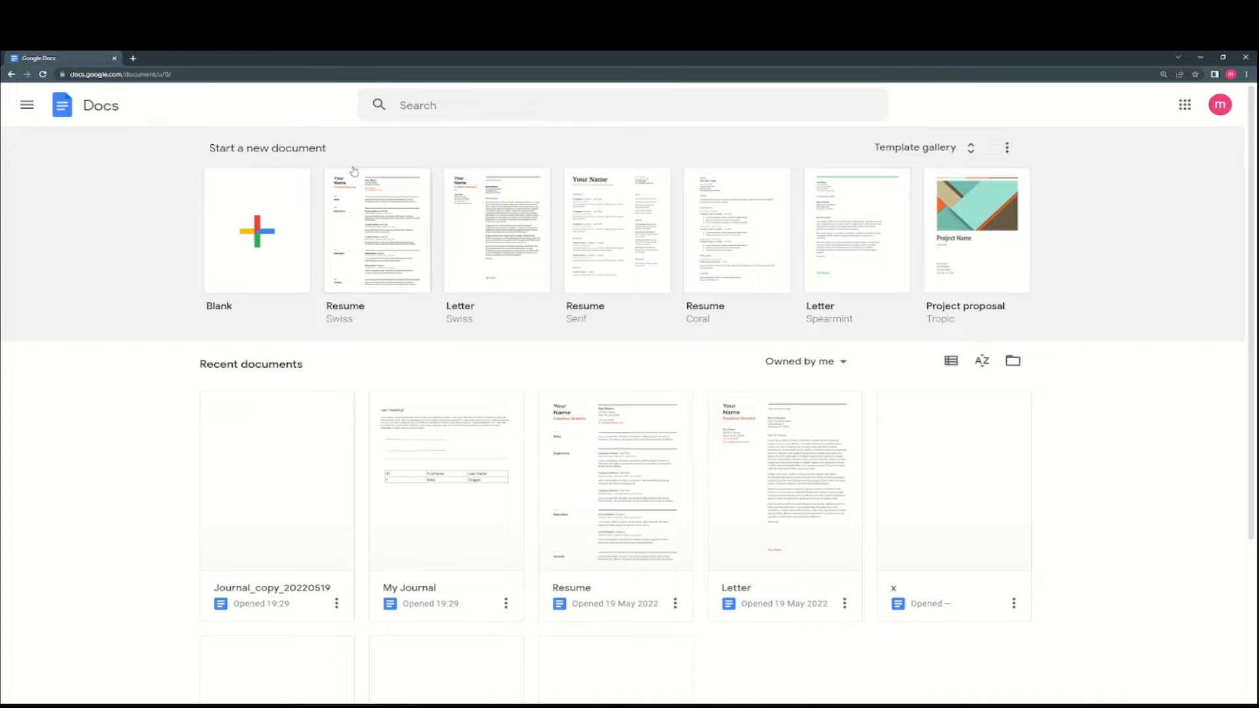
left_click(261, 234)
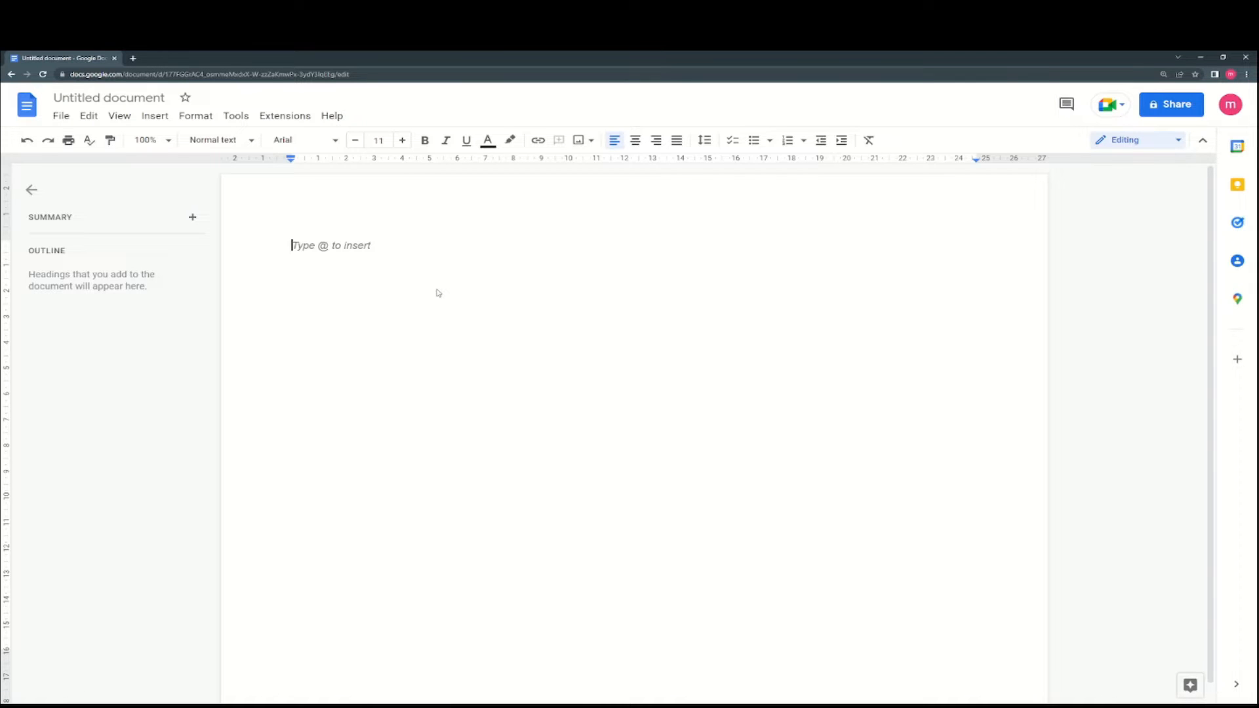
- Type 'Hello! It works!' as the document's first line
type("Hello! It works!")
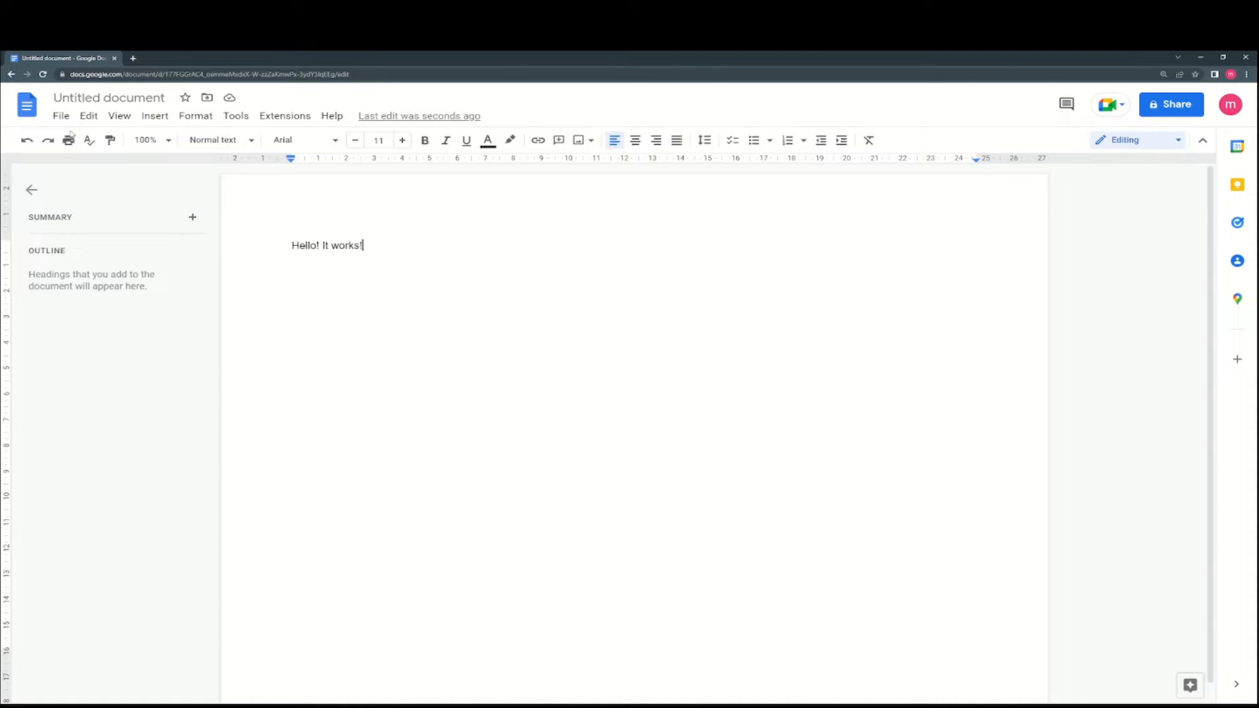
- Title the document 'Hello', then rename it to 'Sample'
left_click(94, 98)
type("Hello")
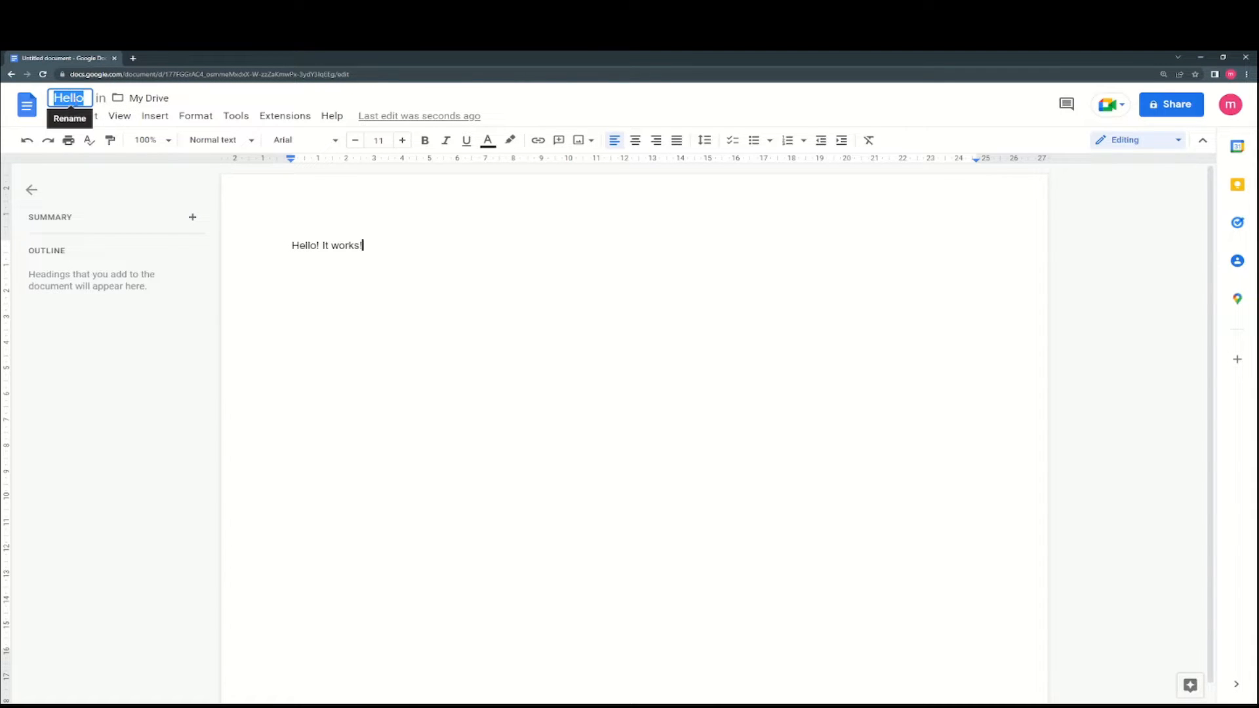
key("Return")
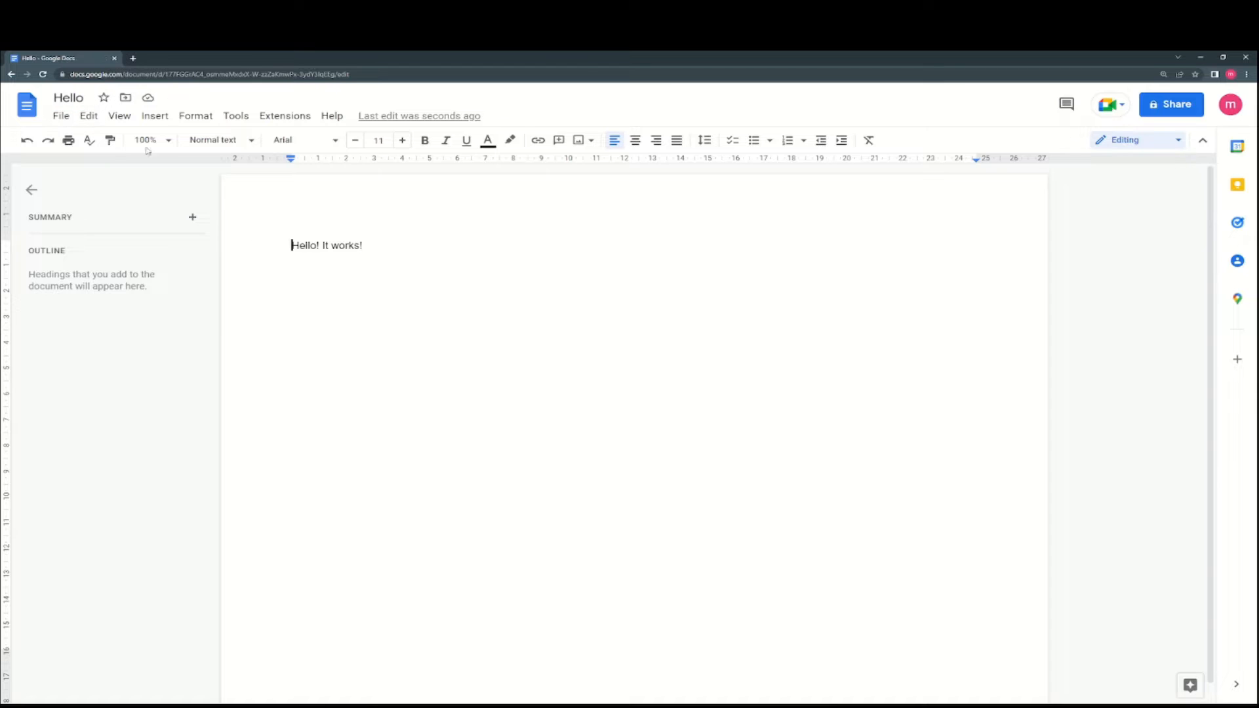
left_click(77, 99)
key("BackSpace")
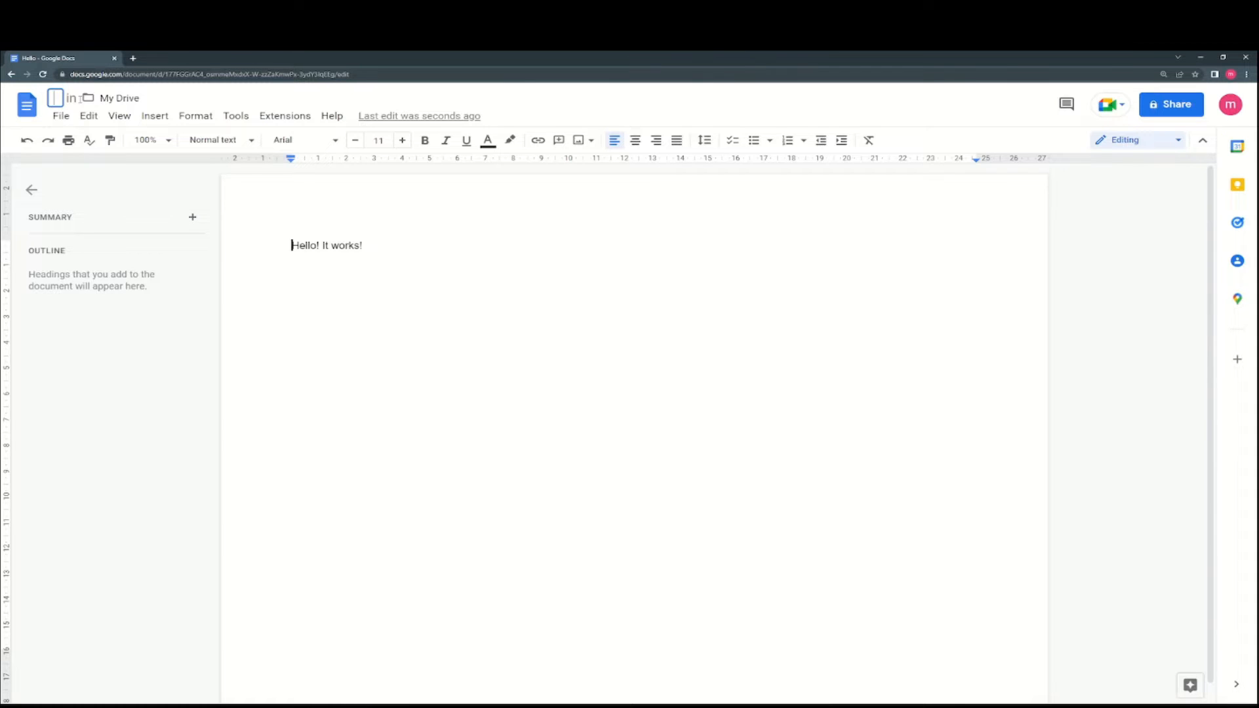
type("Sample")
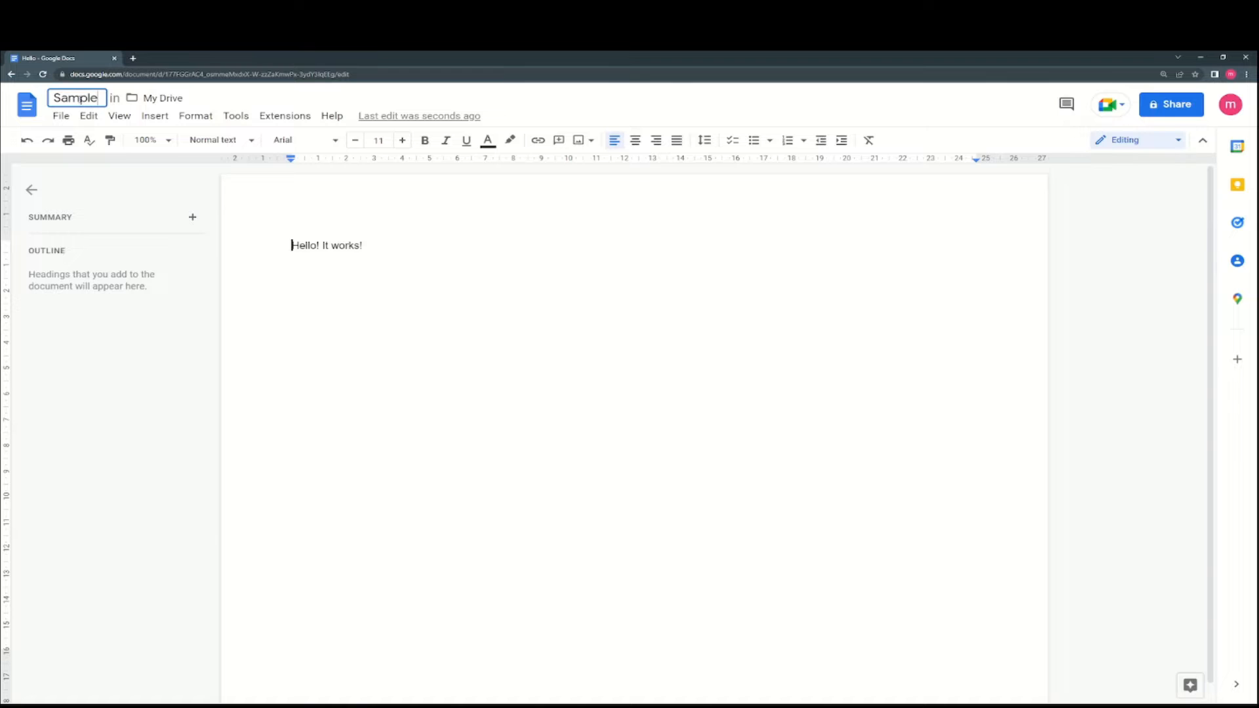
left_click(433, 305)
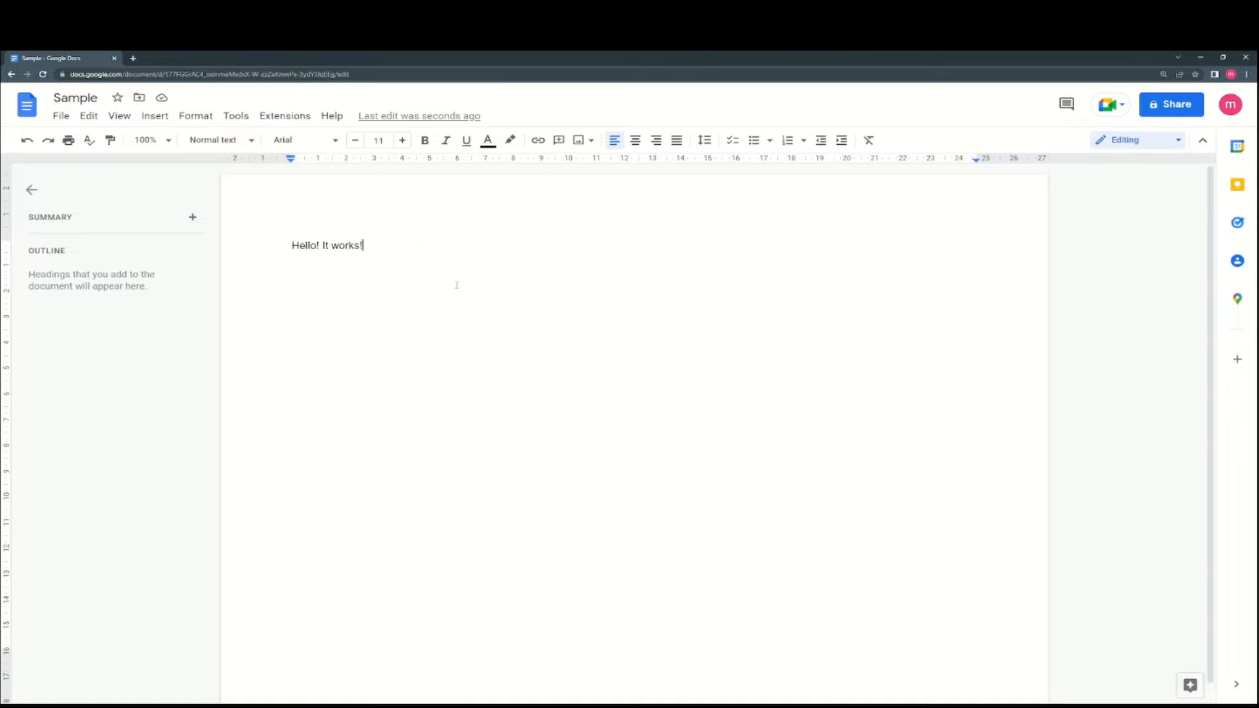
- Move the Sample document into the Essay copies folder
left_click(139, 98)
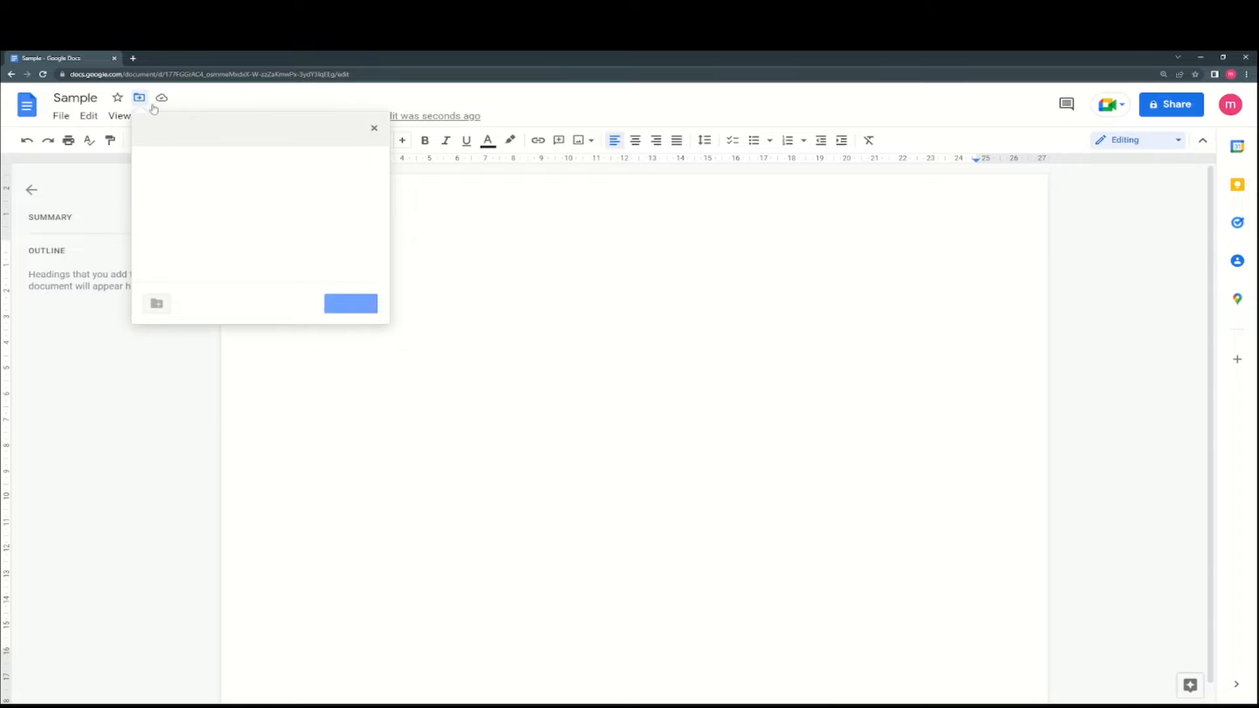
scroll(254, 254, "down", 2)
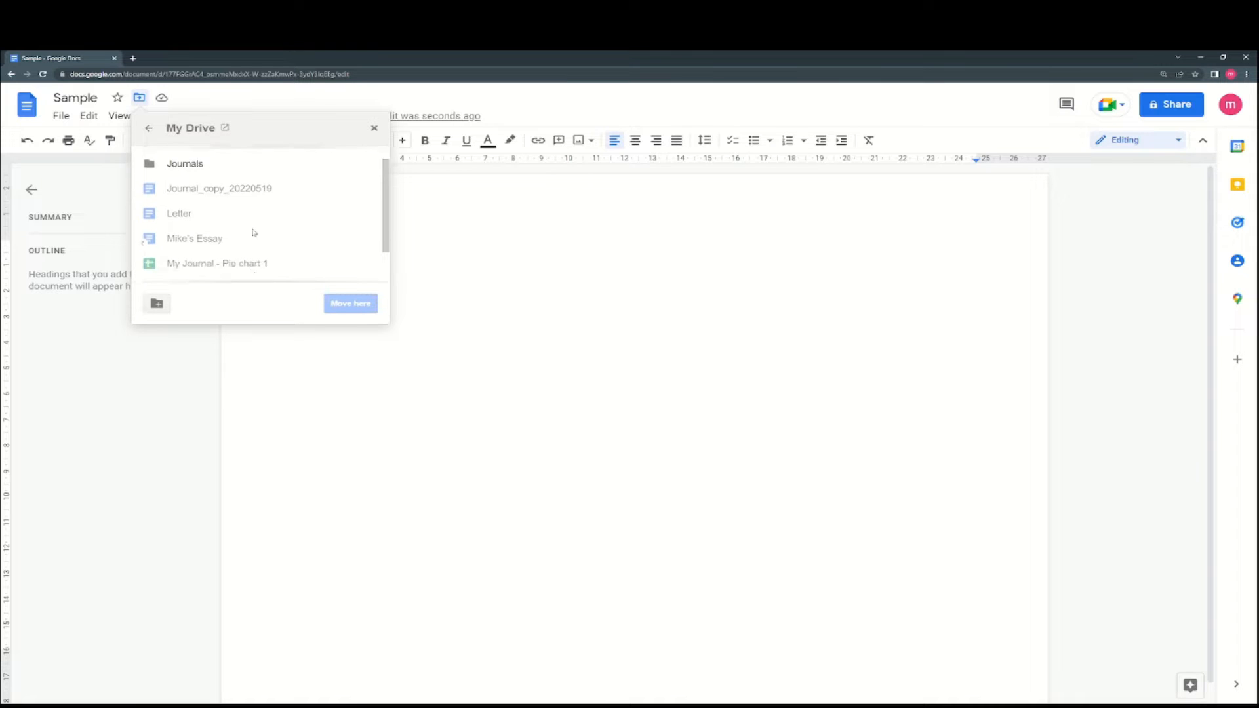
scroll(223, 216, "up", 2)
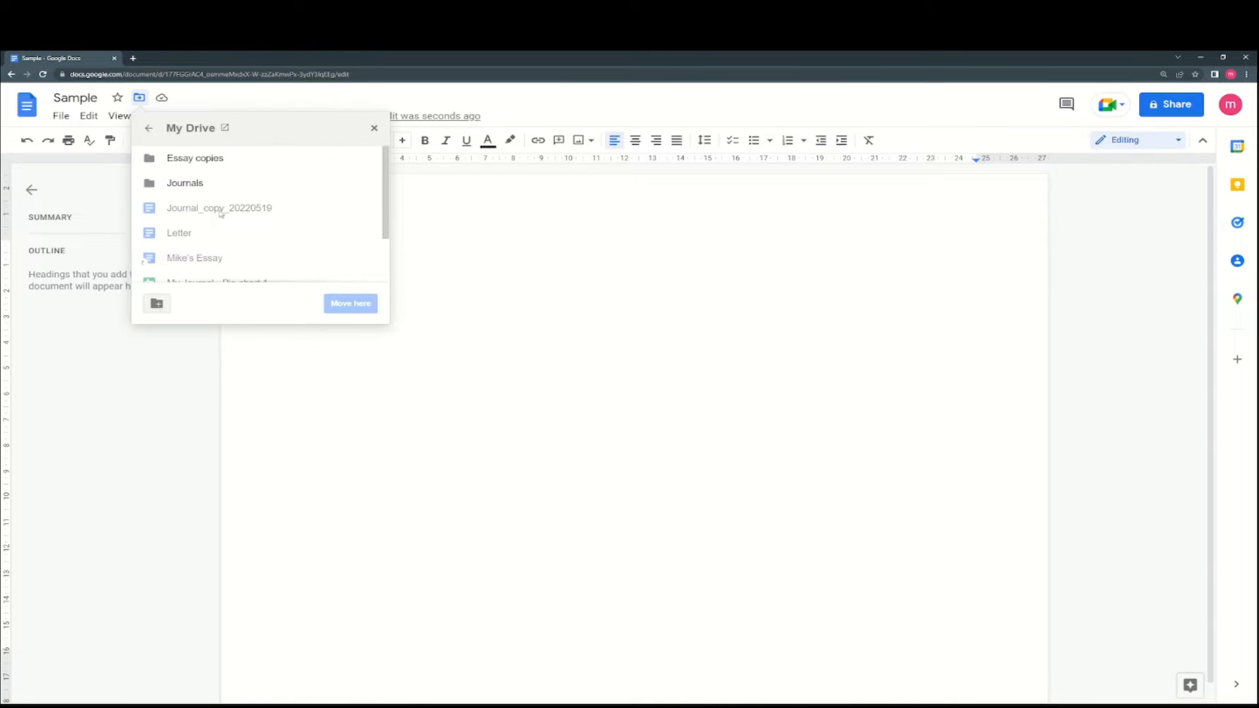
left_click(209, 164)
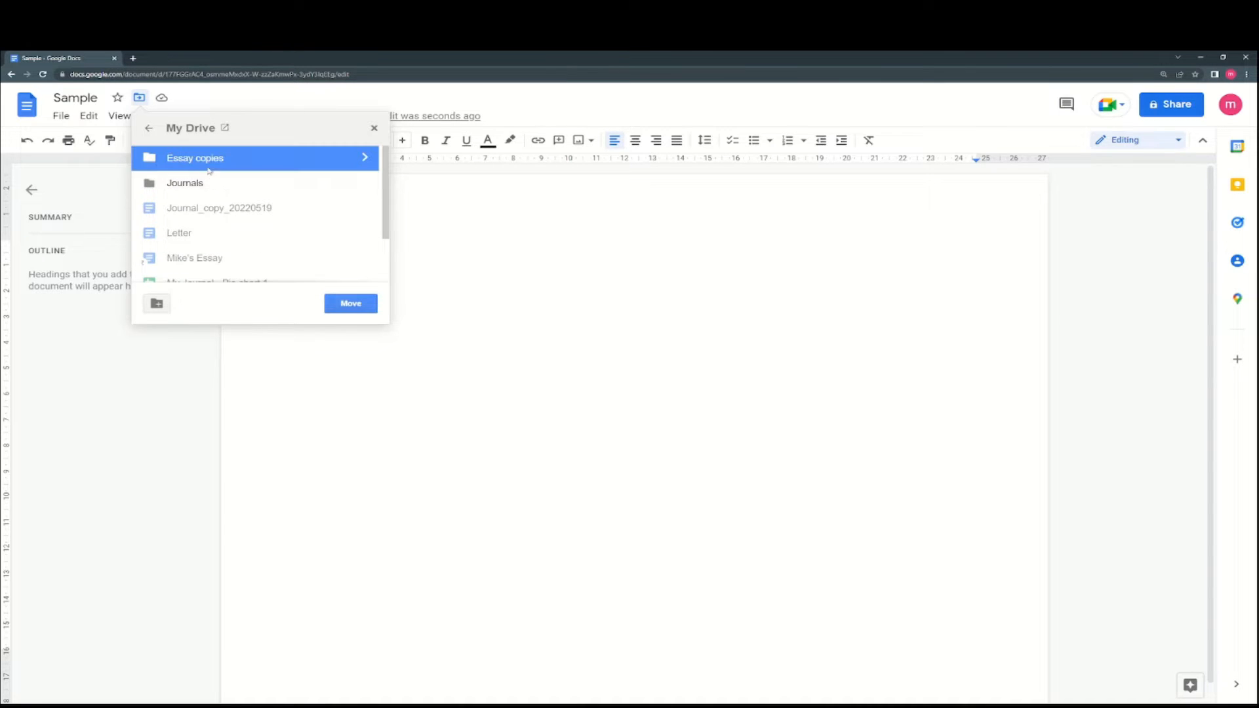
left_click(340, 311)
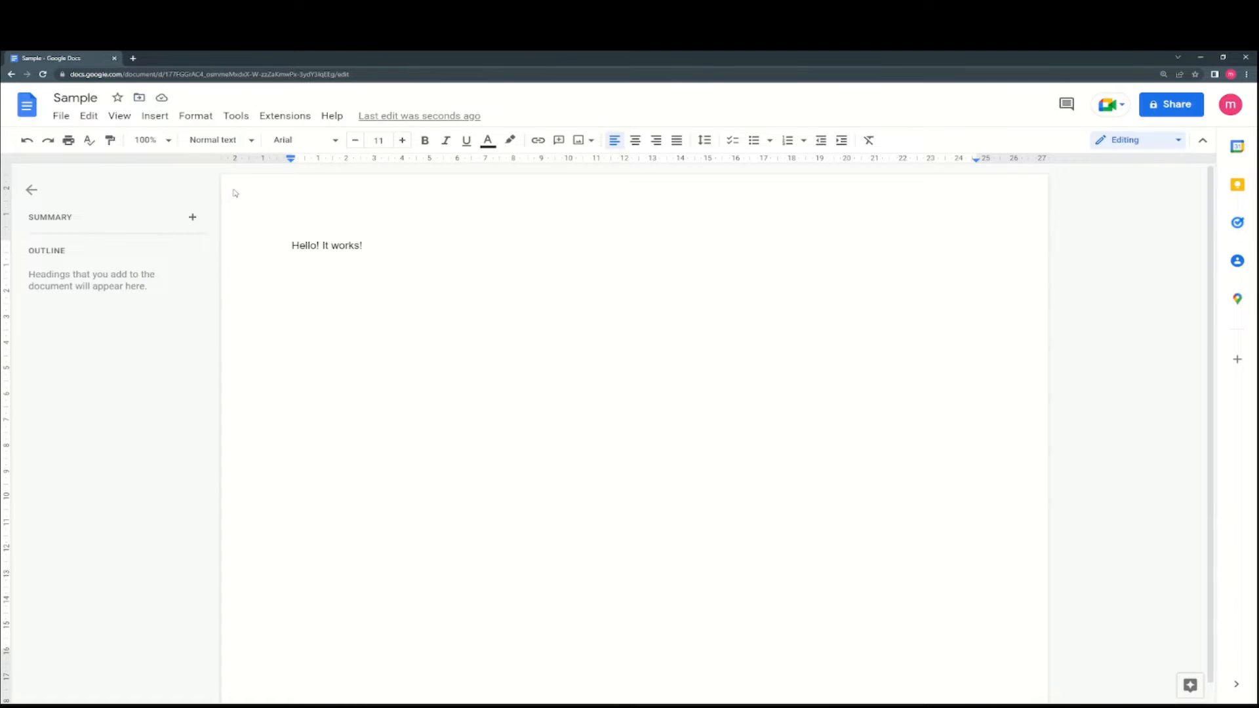
- Open drive.google.com in a new browser tab
key("ctrl+t")
type("drive.google.com")
key("Return")
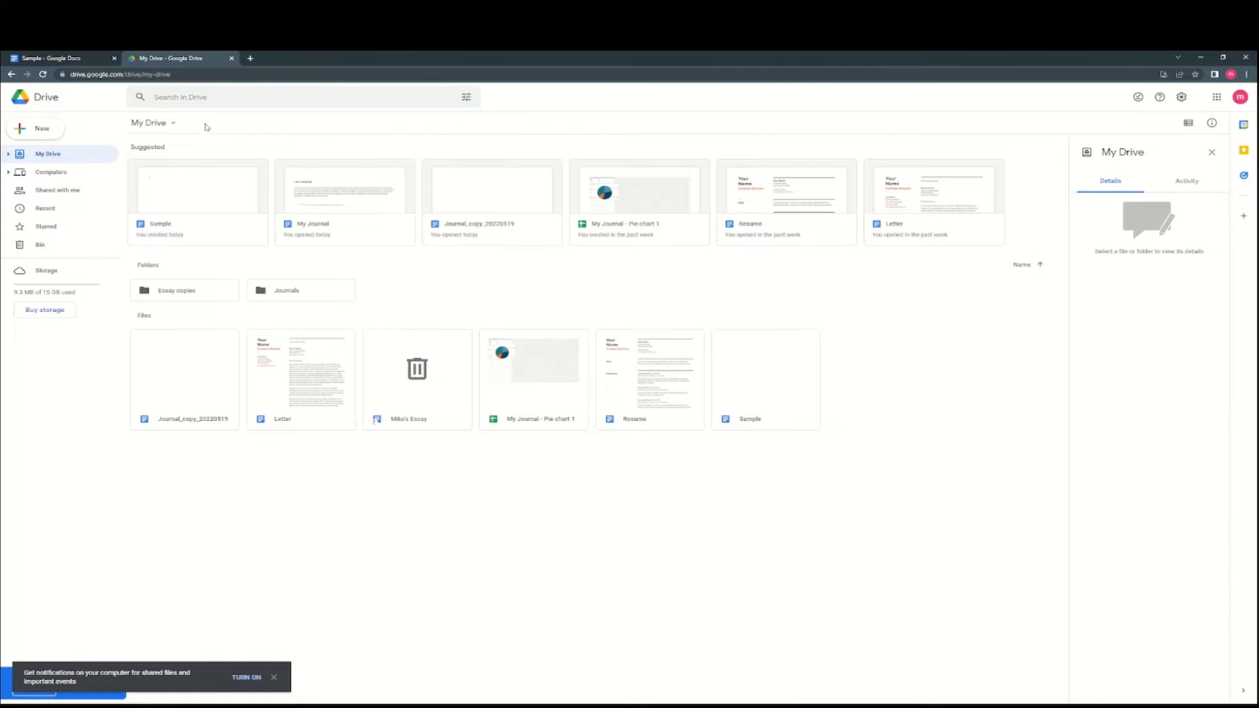
- Check Sample's details and location in Drive and open its Move folder list
left_click(70, 59)
left_click(134, 58)
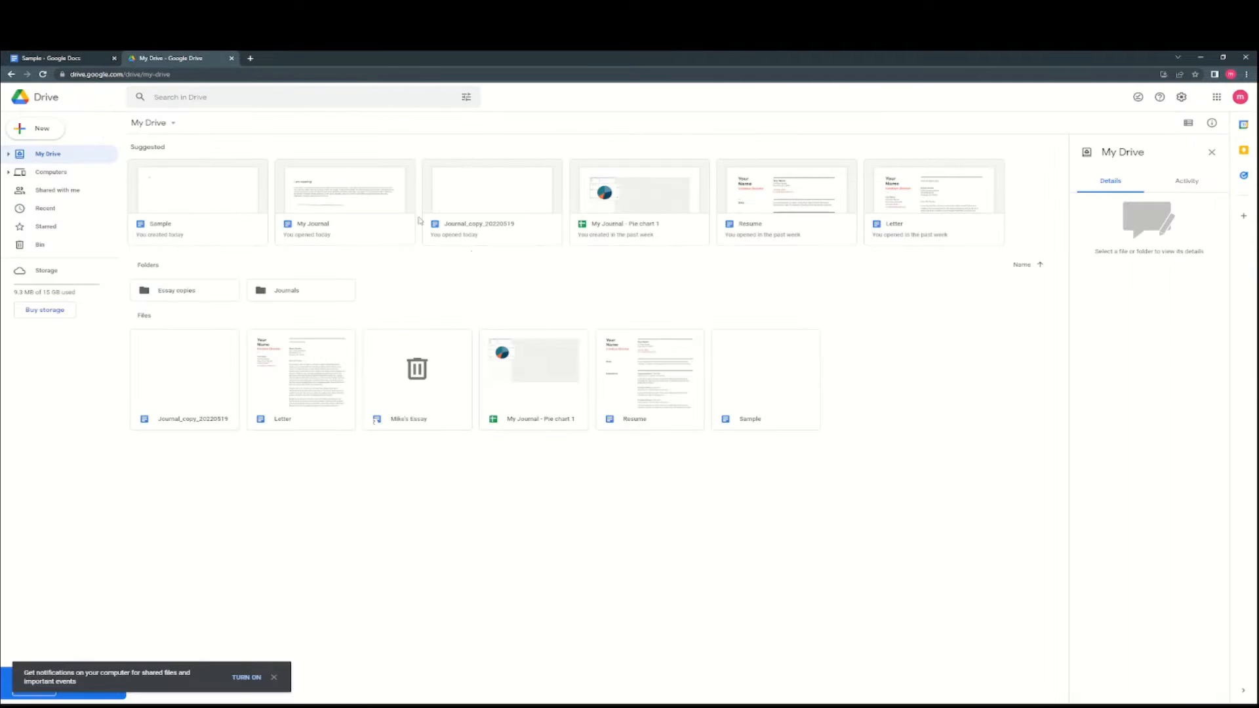
left_click(771, 394)
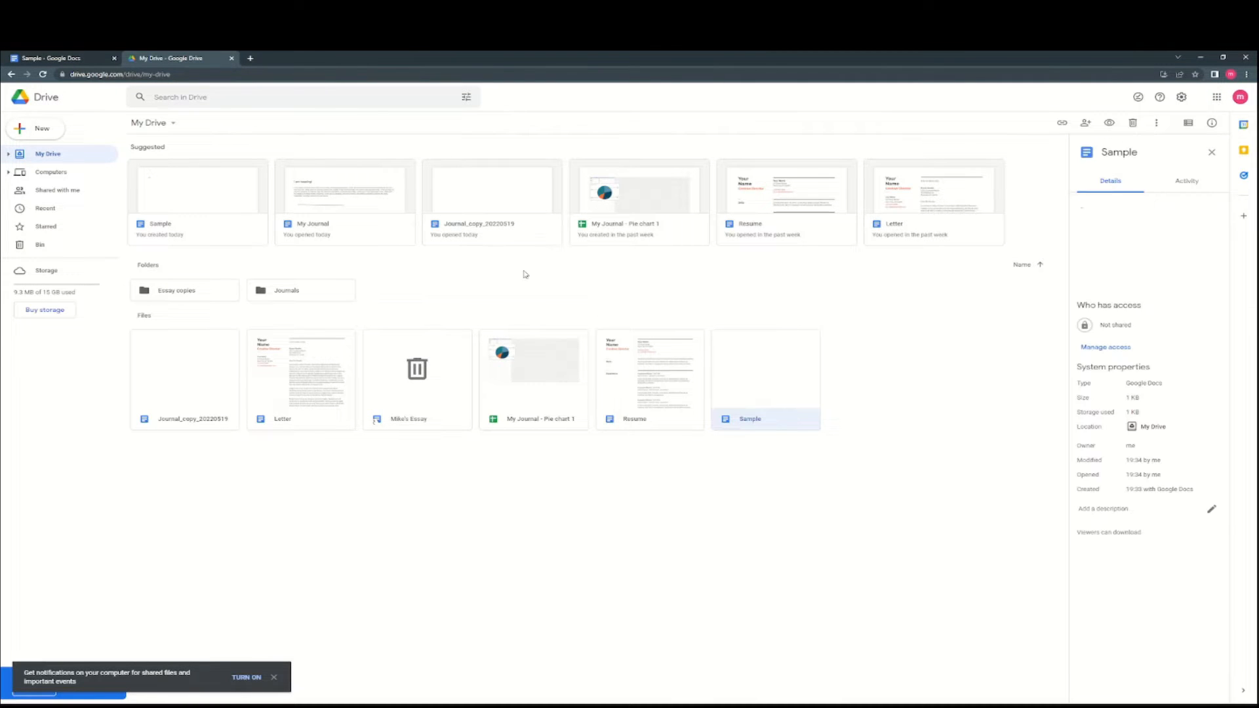
left_click(70, 59)
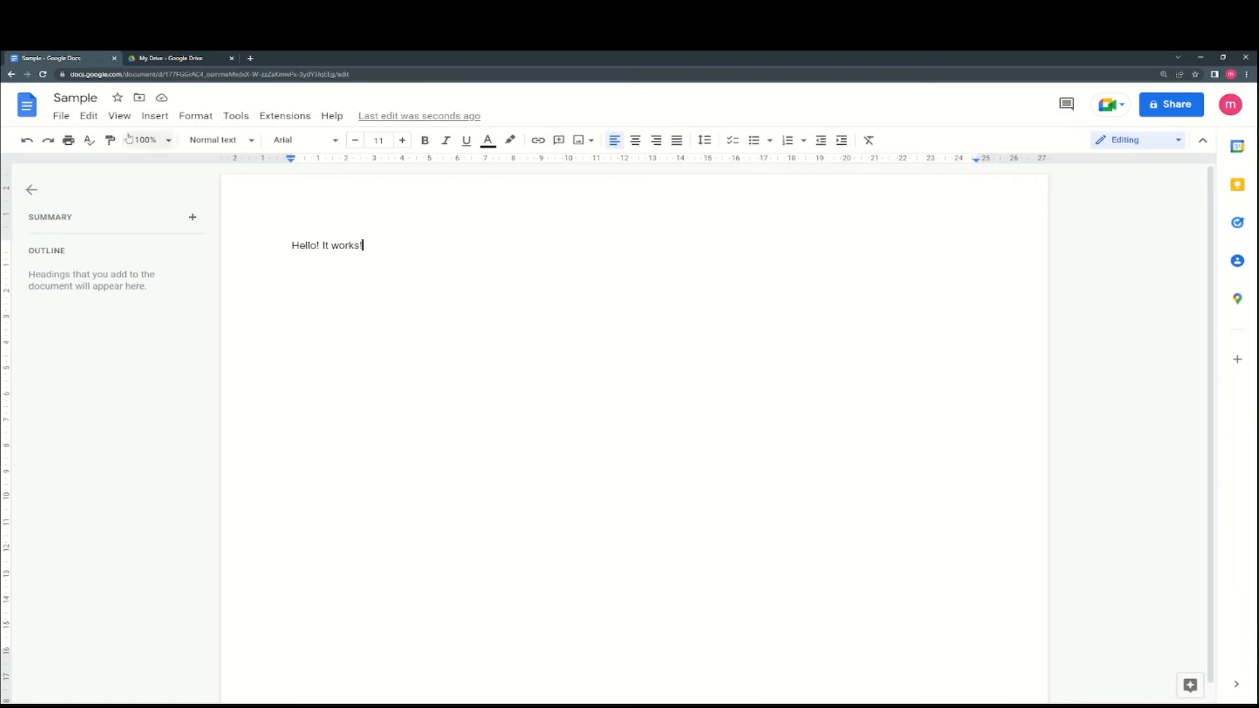
left_click(62, 116)
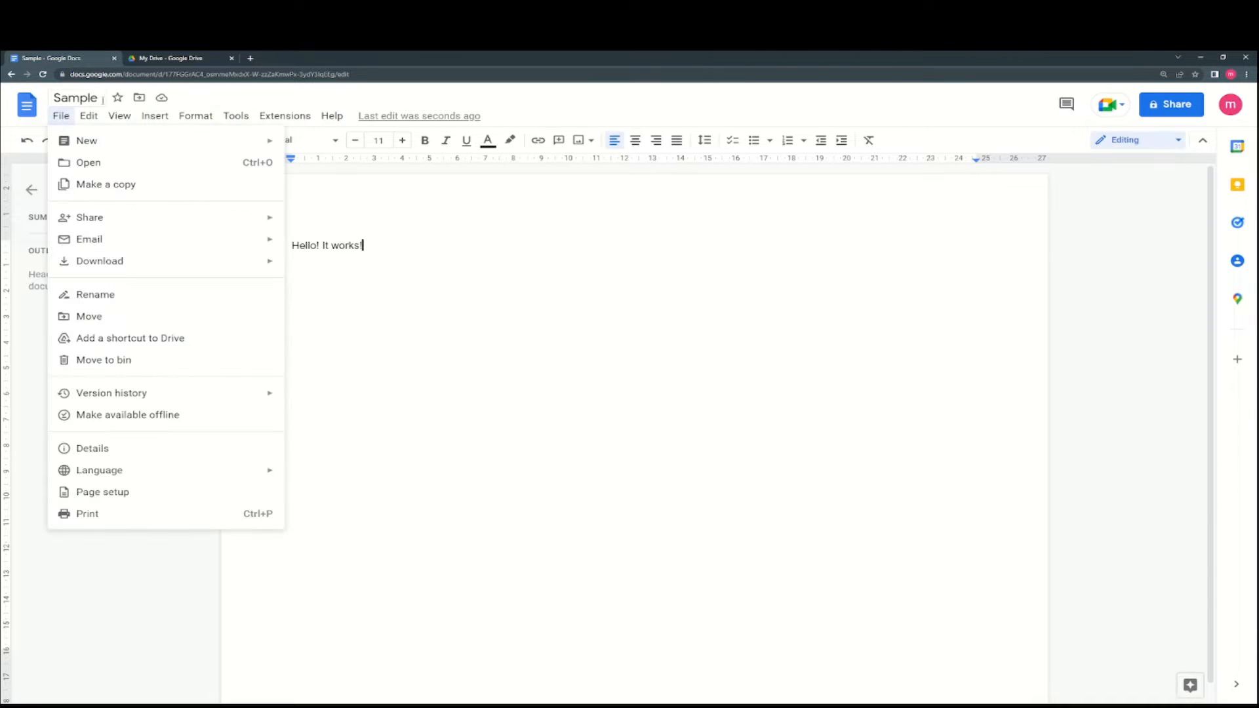
left_click(139, 99)
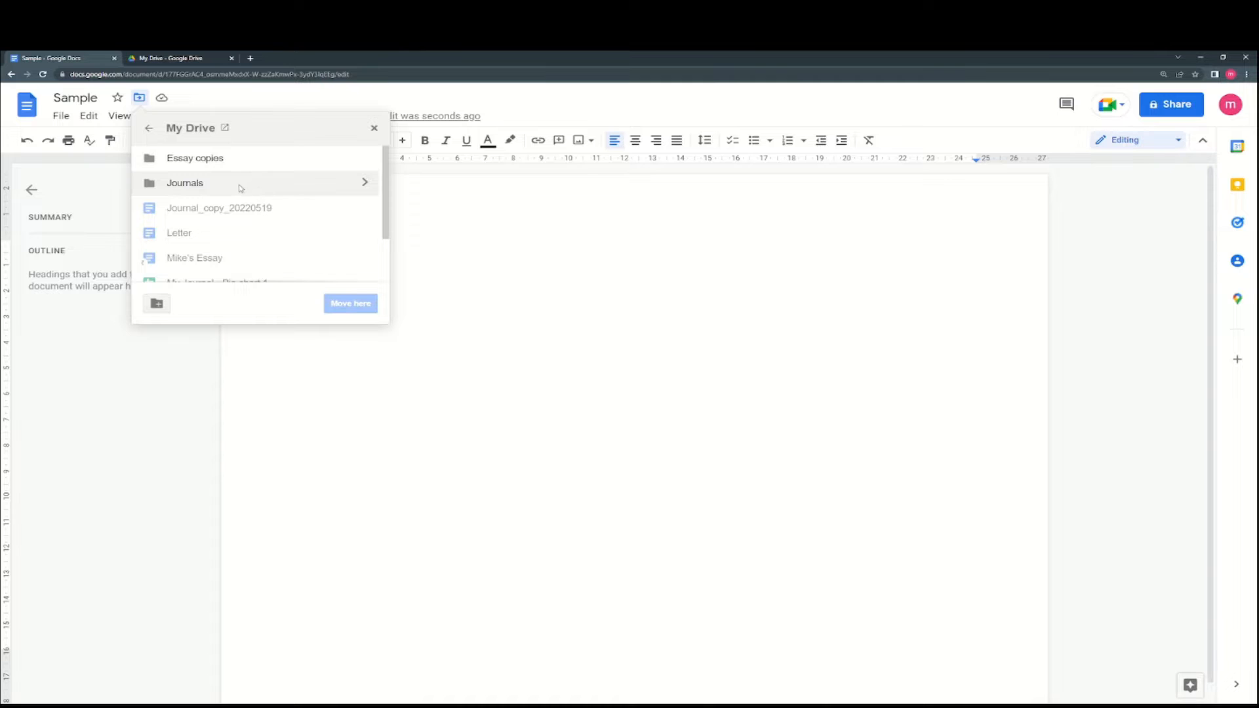
- Create a new 'Samples' folder in My Drive, then return to the Sample document
left_click(160, 59)
right_click(505, 481)
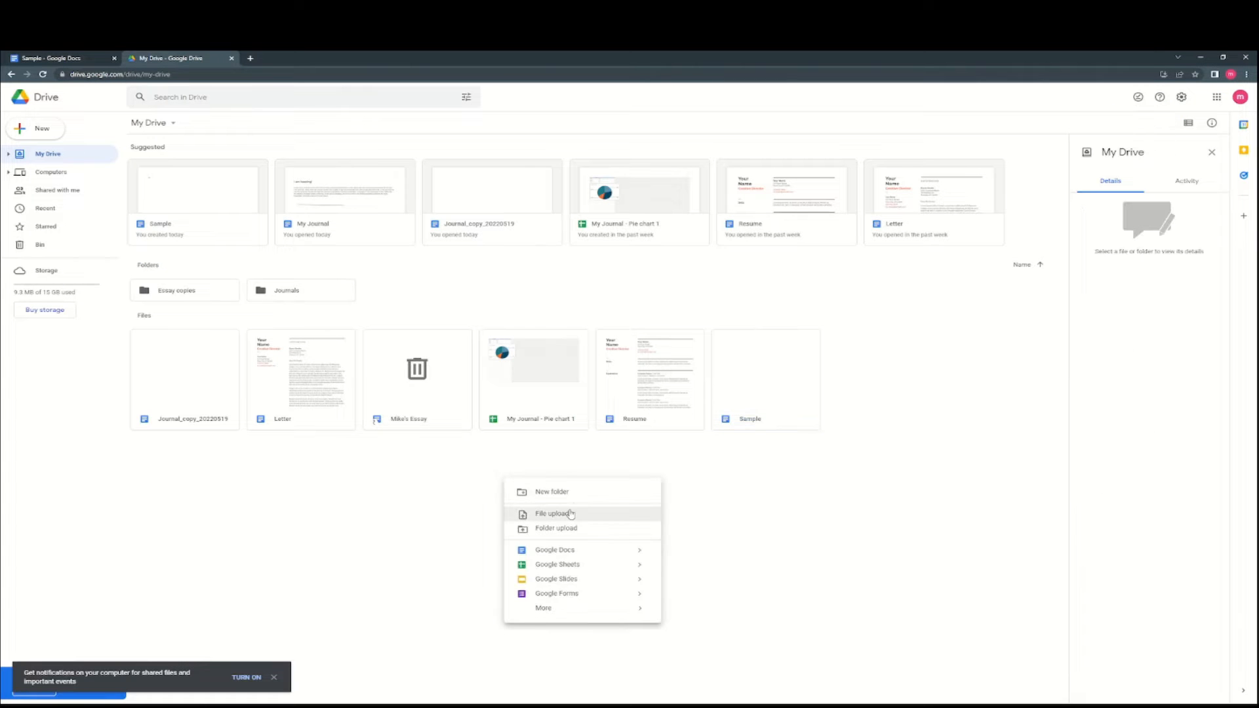
right_click(447, 484)
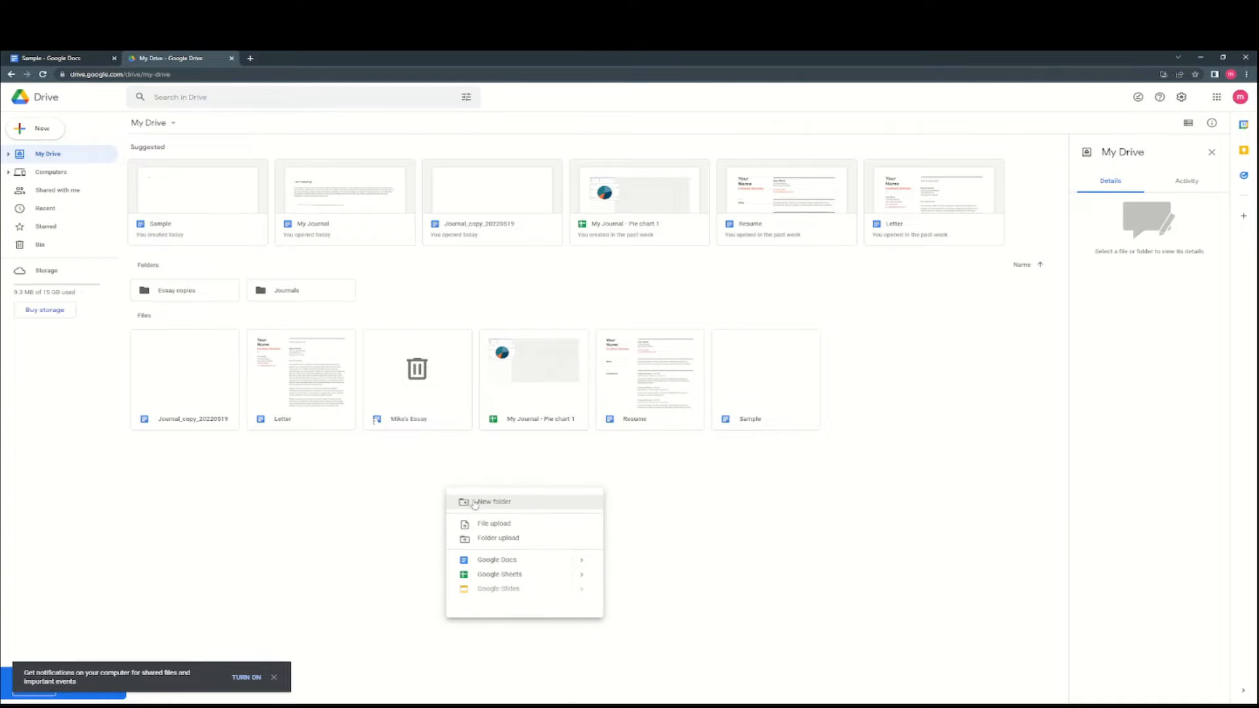
left_click(479, 504)
type("Samples")
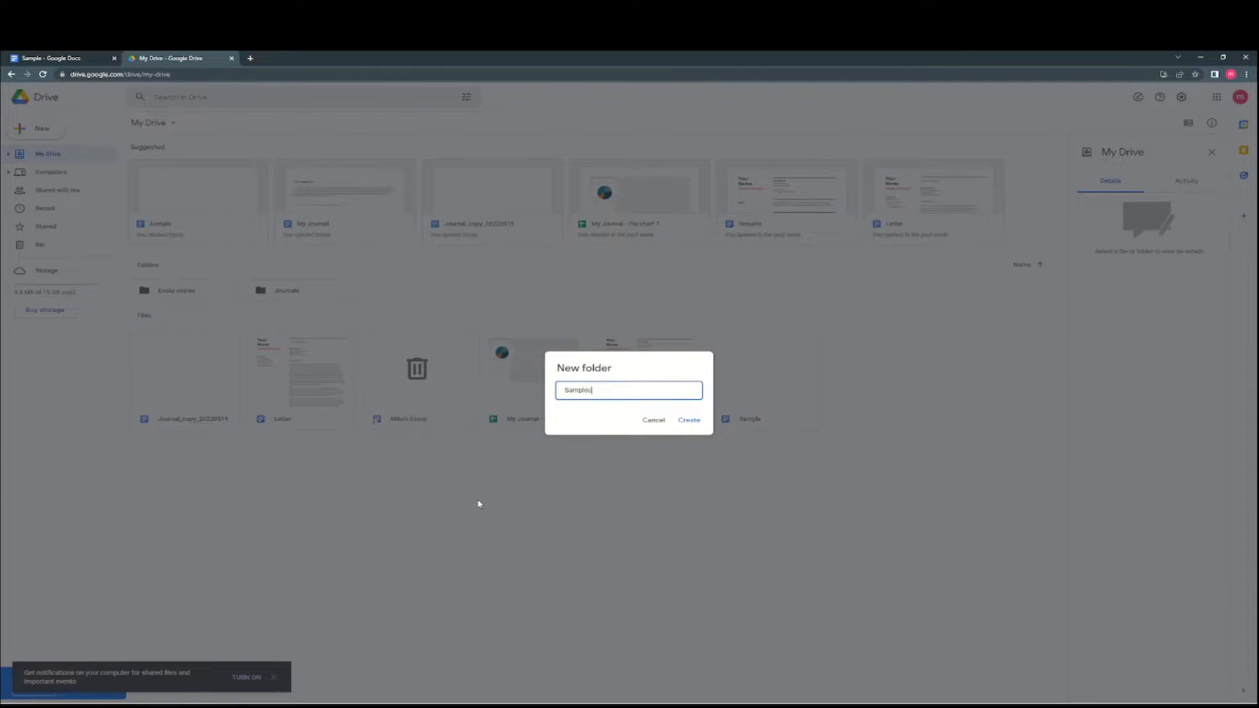
key("Return")
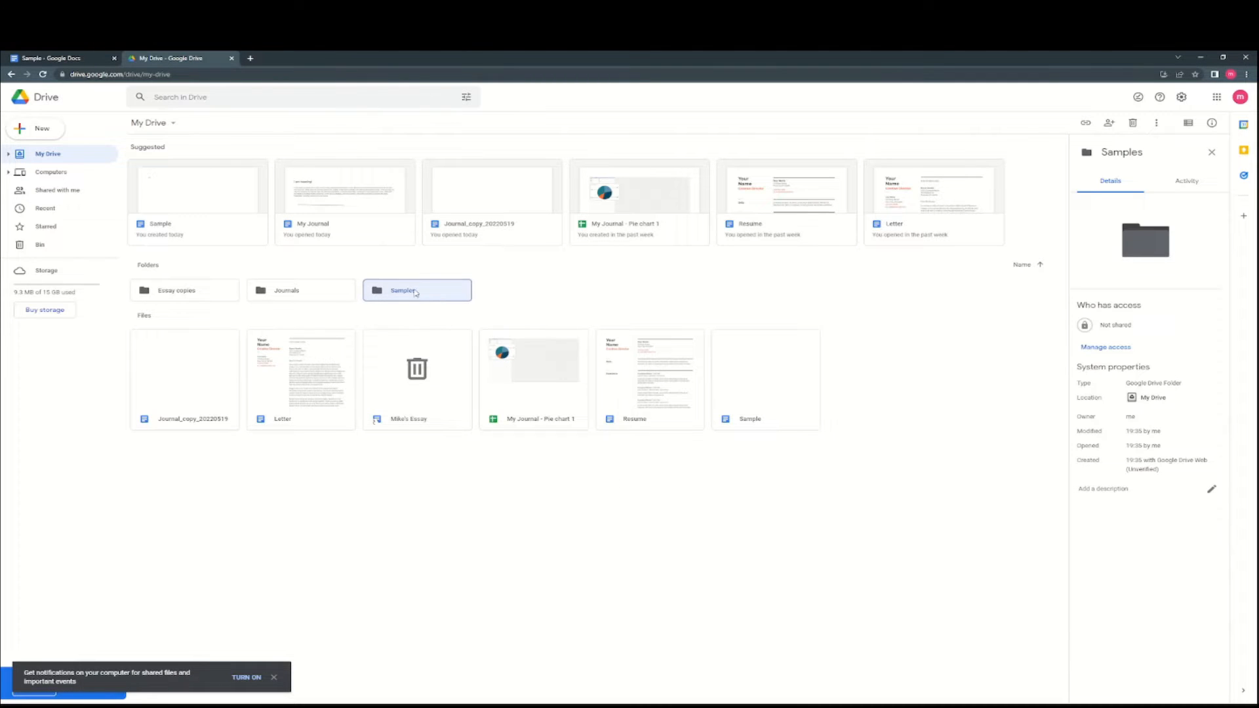
left_click(72, 61)
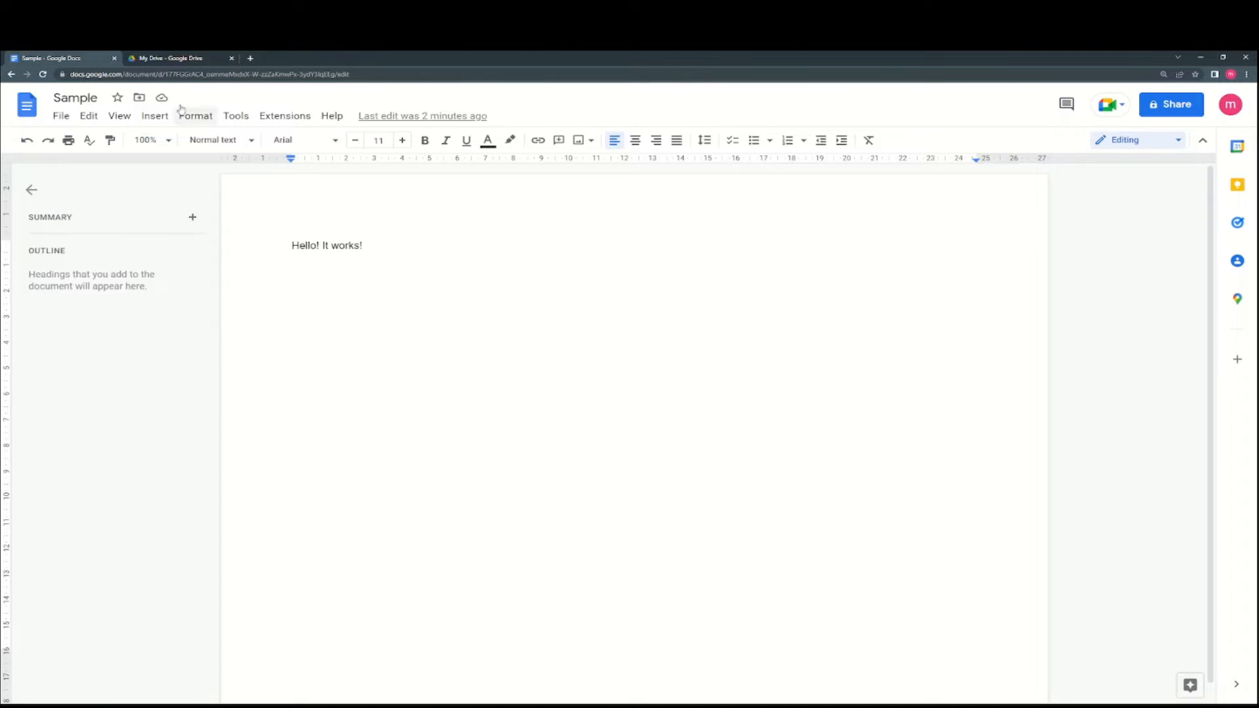
- Move Sample into the Samples folder and go back to the My Drive listing
left_click(139, 99)
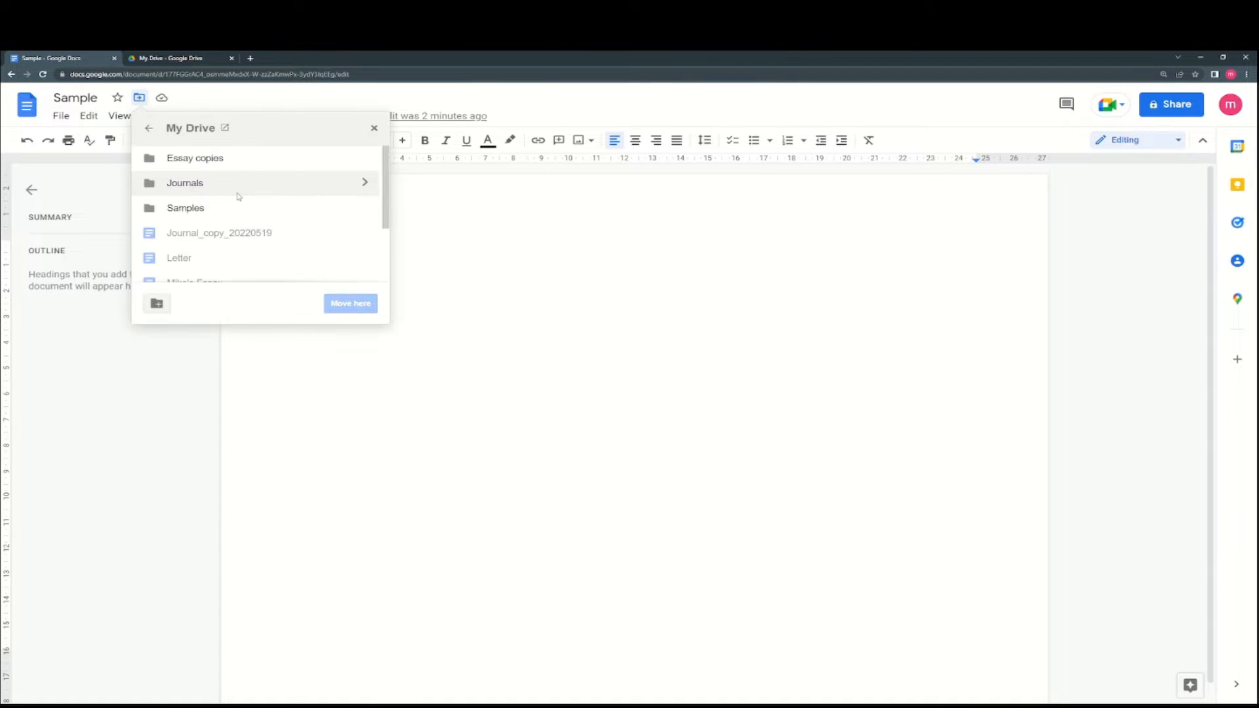
left_click(216, 207)
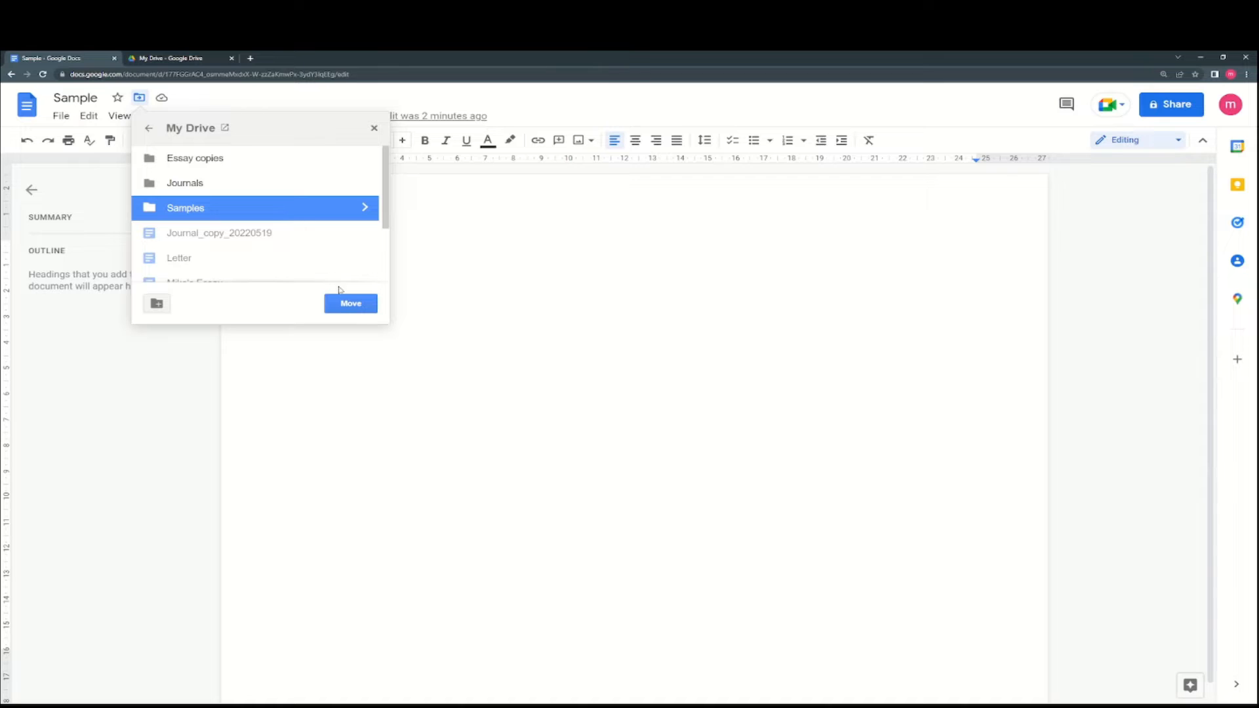
left_click(352, 304)
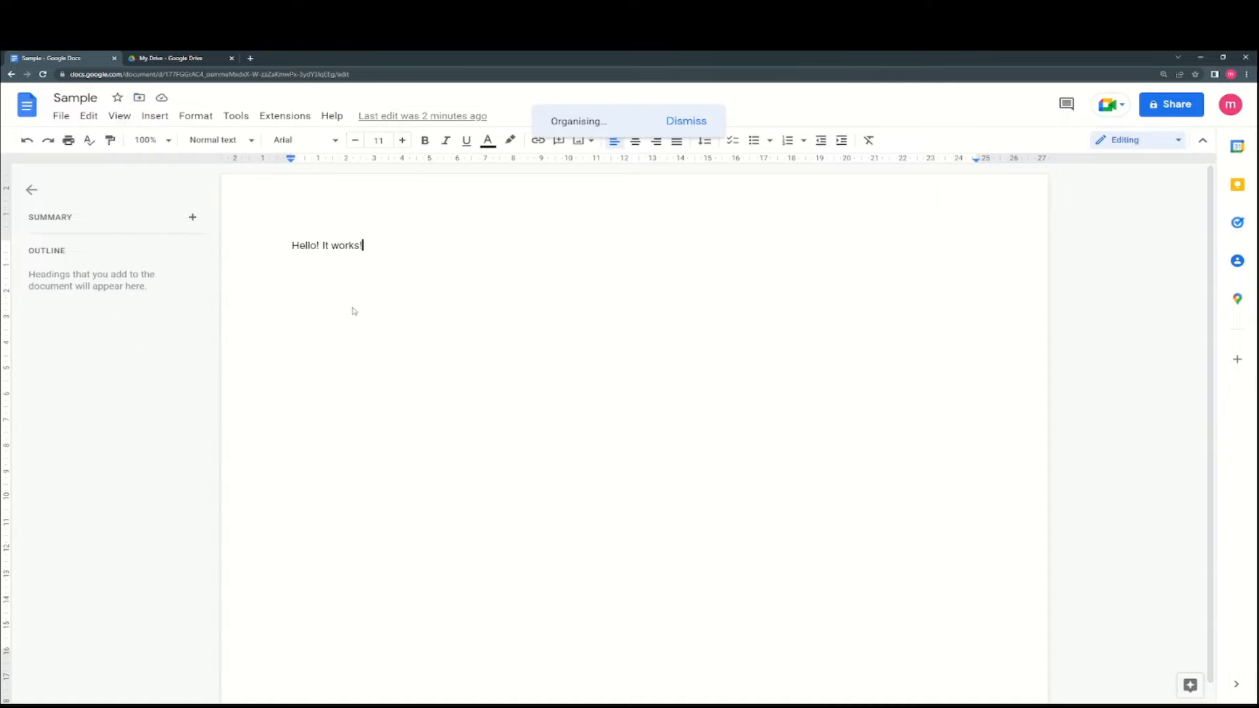
left_click(216, 61)
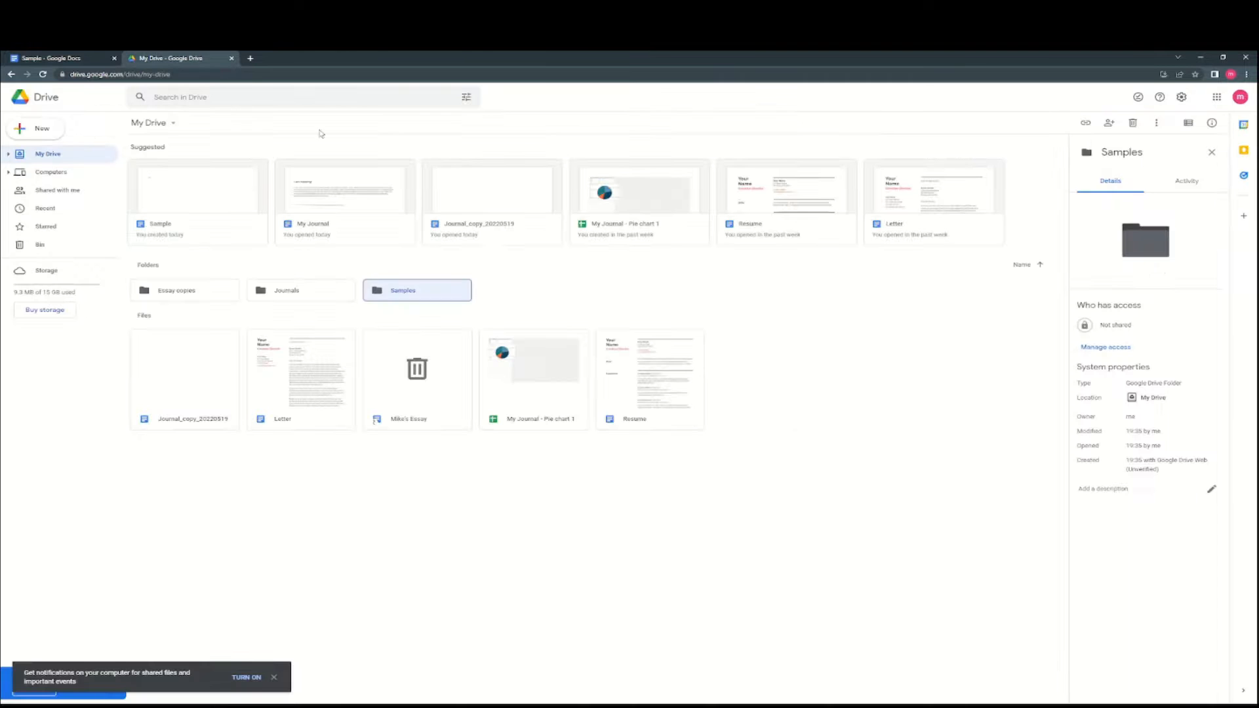
- Open the Samples folder to confirm Sample is inside, then return to the document
double_click(427, 283)
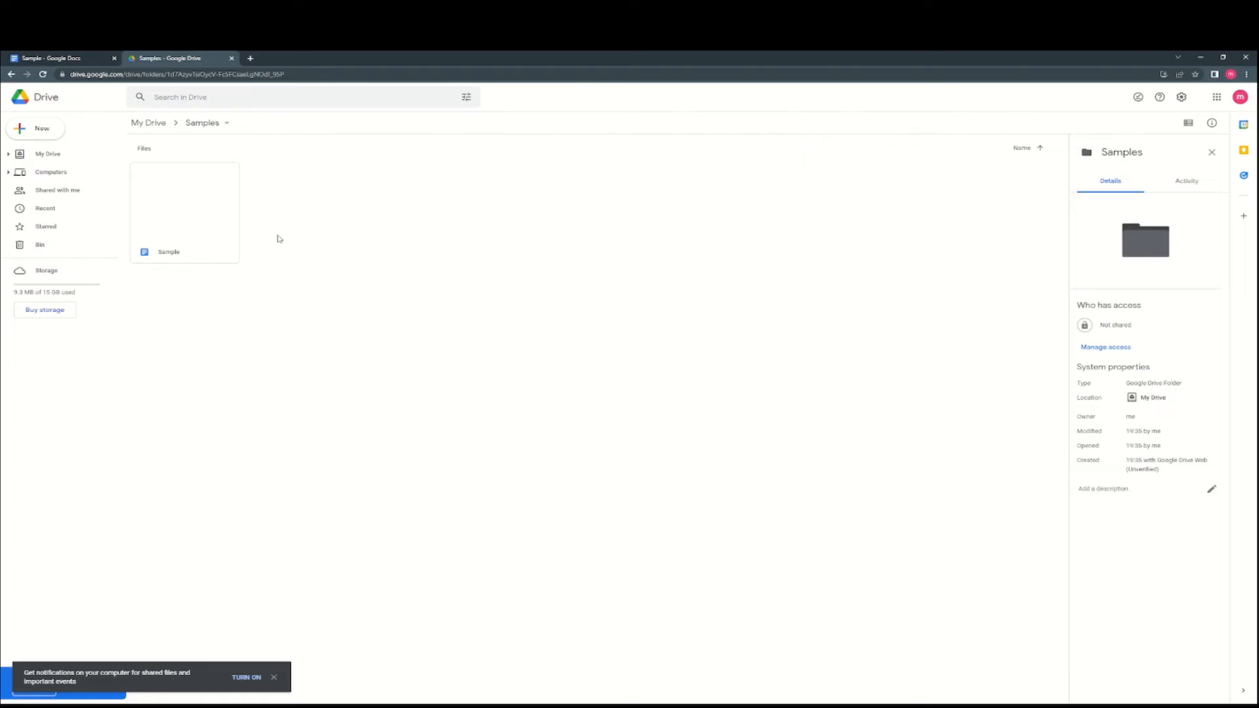
left_click(11, 74)
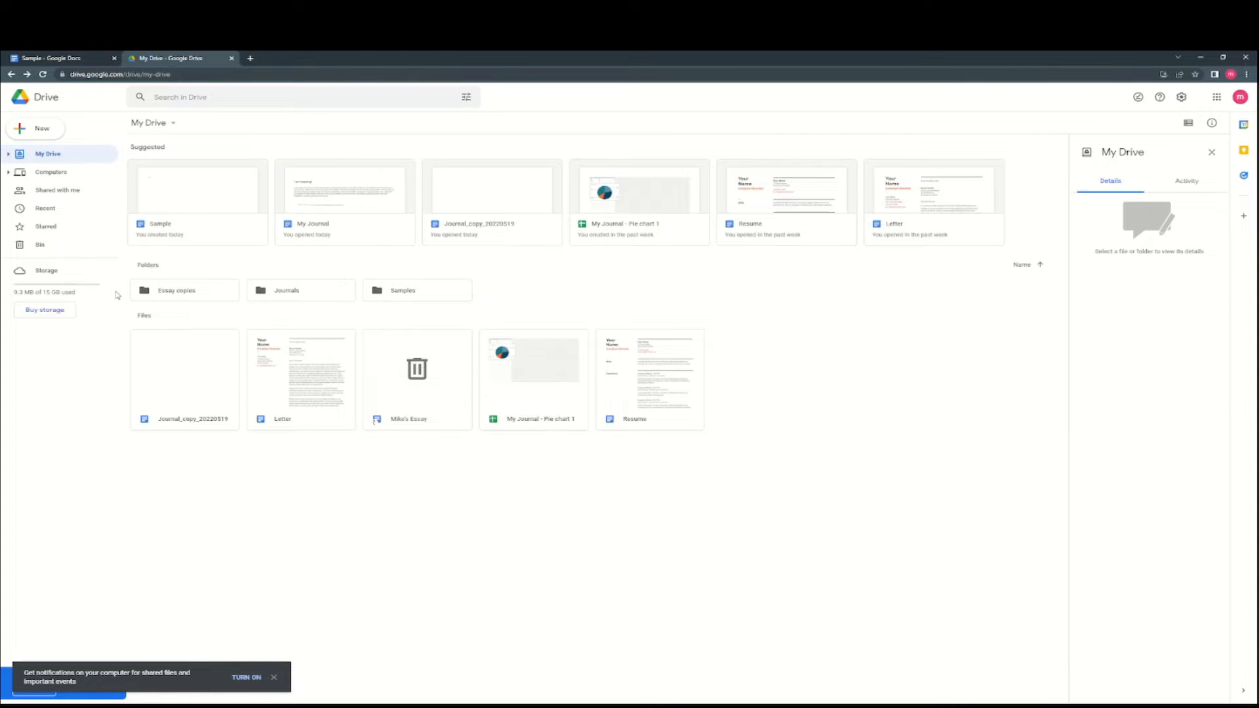
left_click(68, 56)
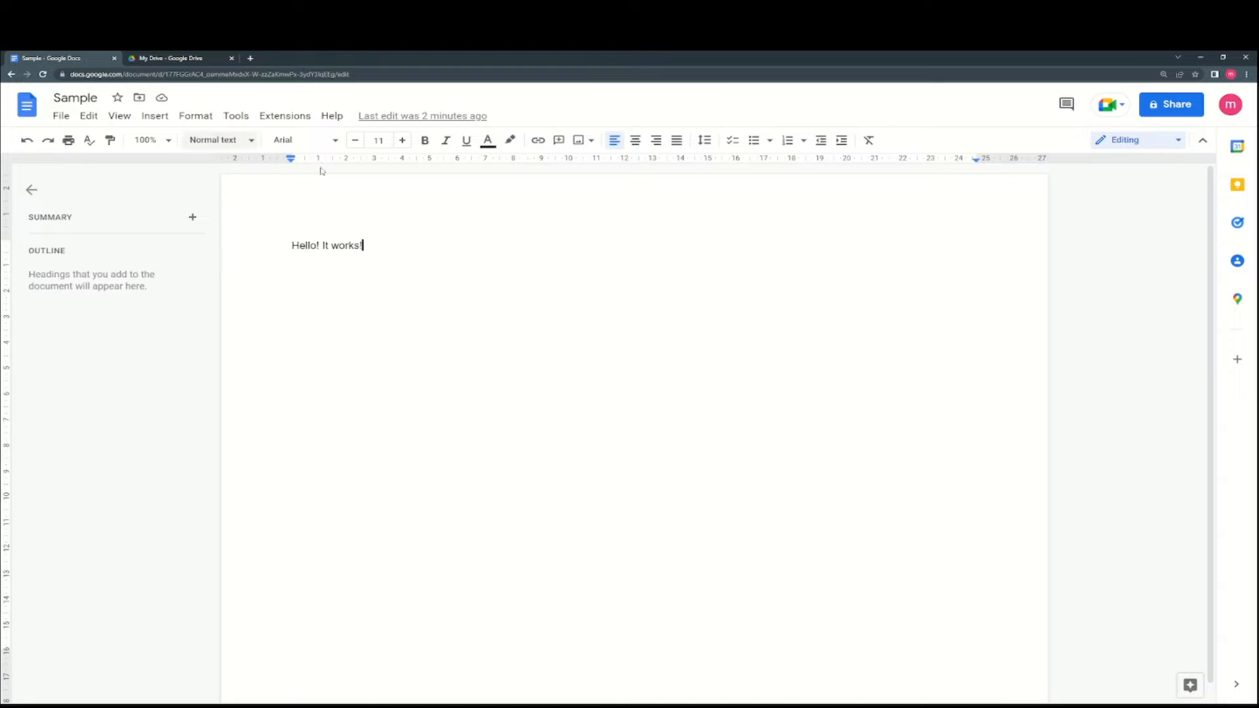
left_click(163, 99)
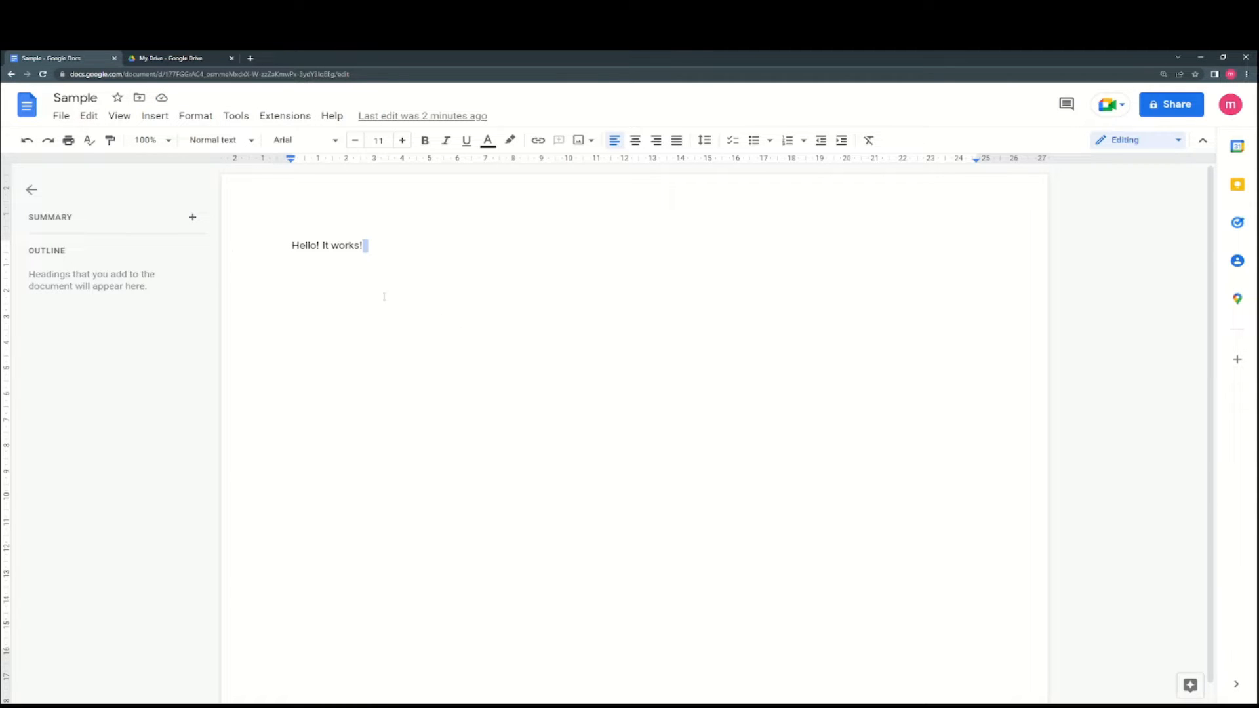
- In version history, name the current version 'Version 1'
left_click(414, 122)
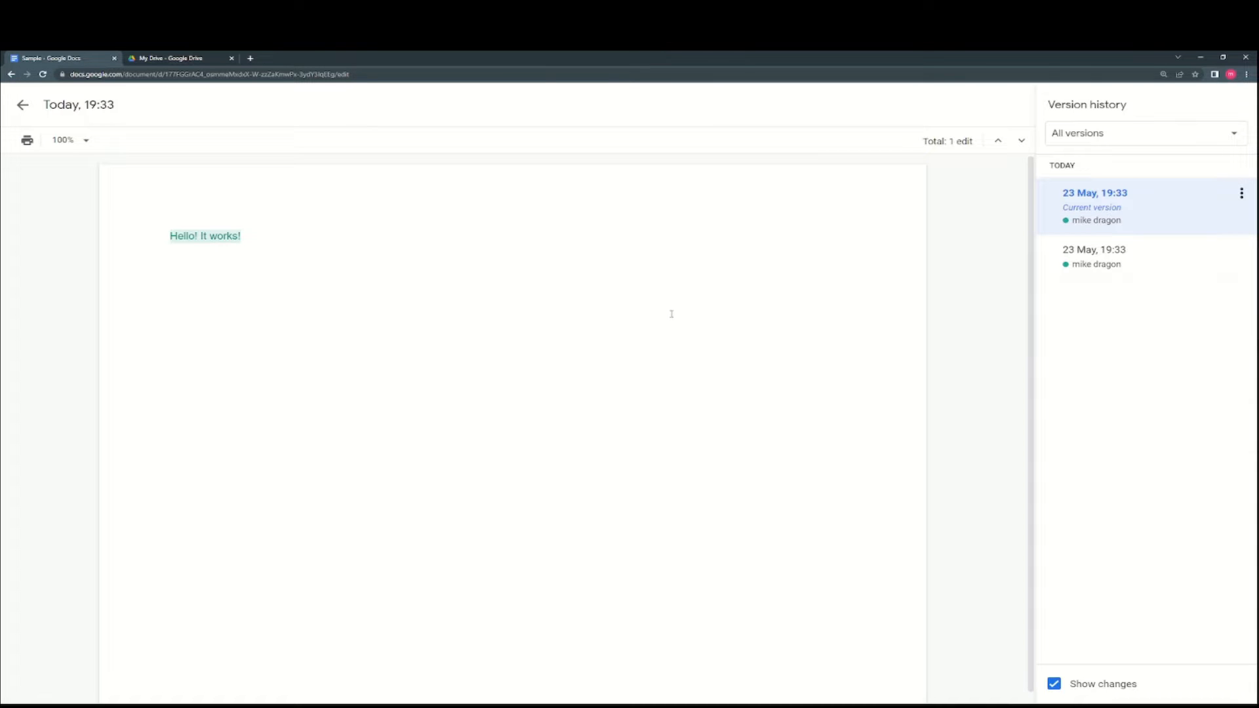
left_click(23, 105)
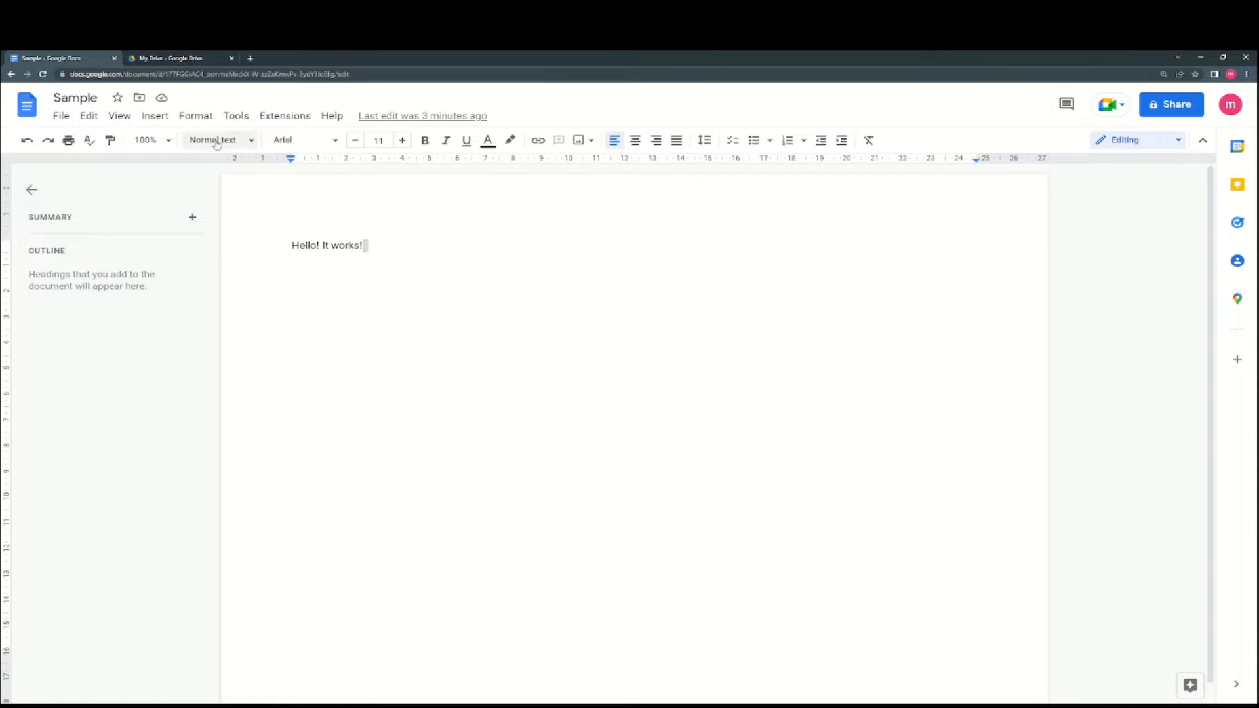
left_click(446, 121)
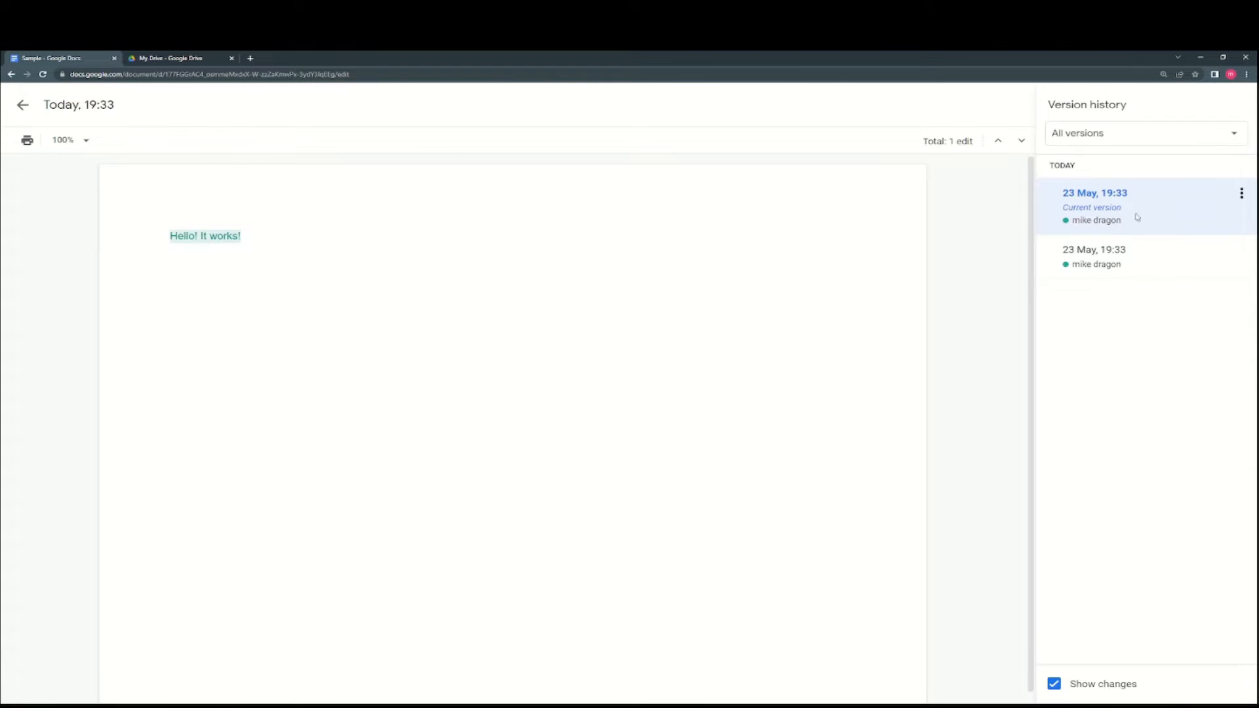
left_click(1241, 193)
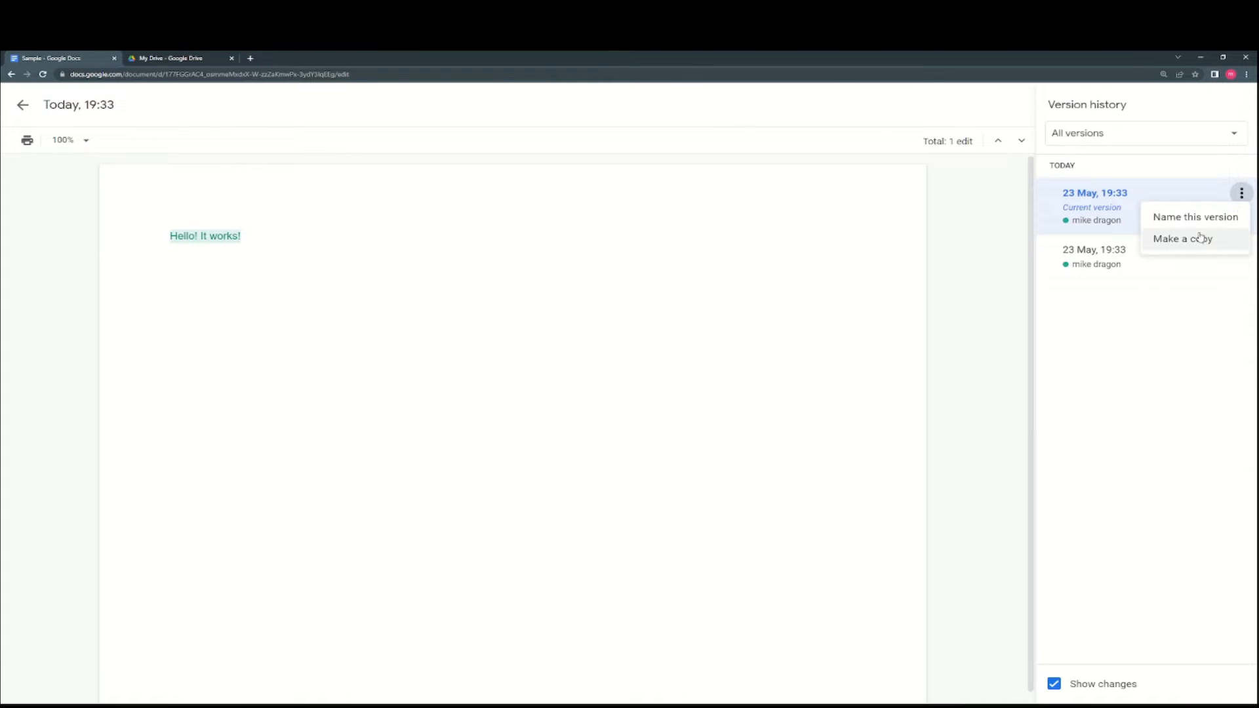
left_click(1181, 217)
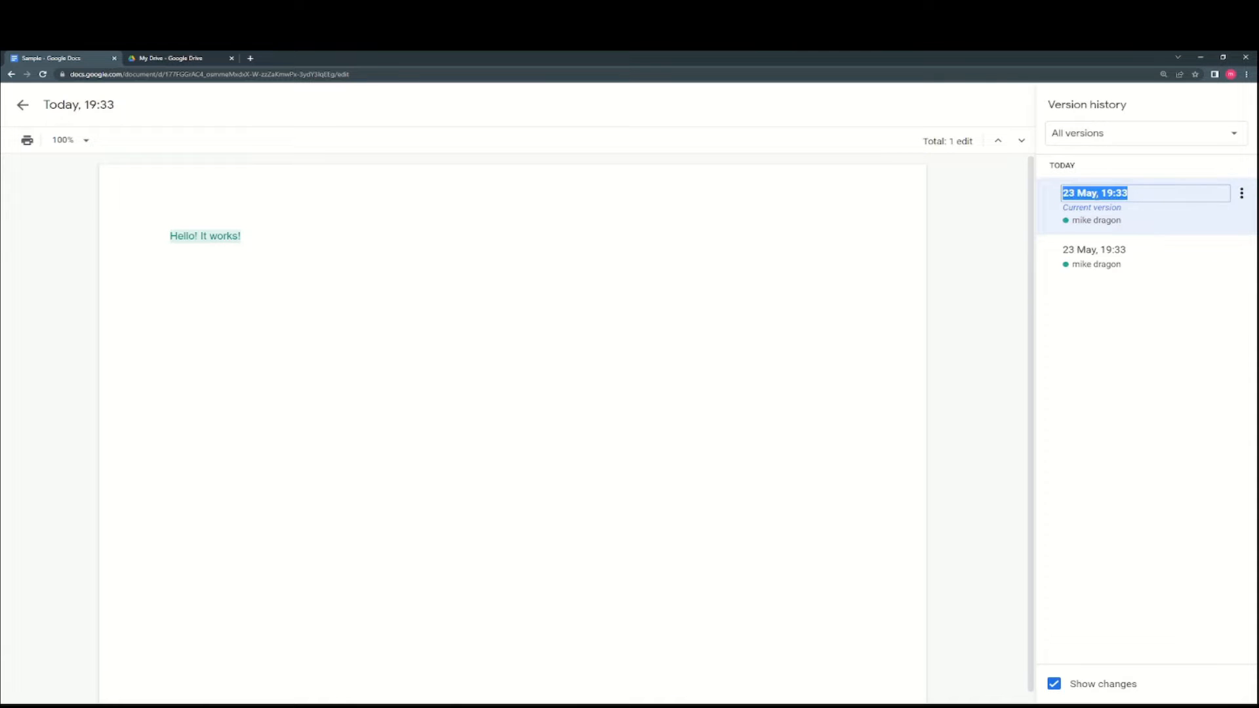
type("Version 1")
- Name the older version 'Version 2', review both versions, and exit version history
left_click(1115, 253)
left_click(1114, 252)
type("Version 2")
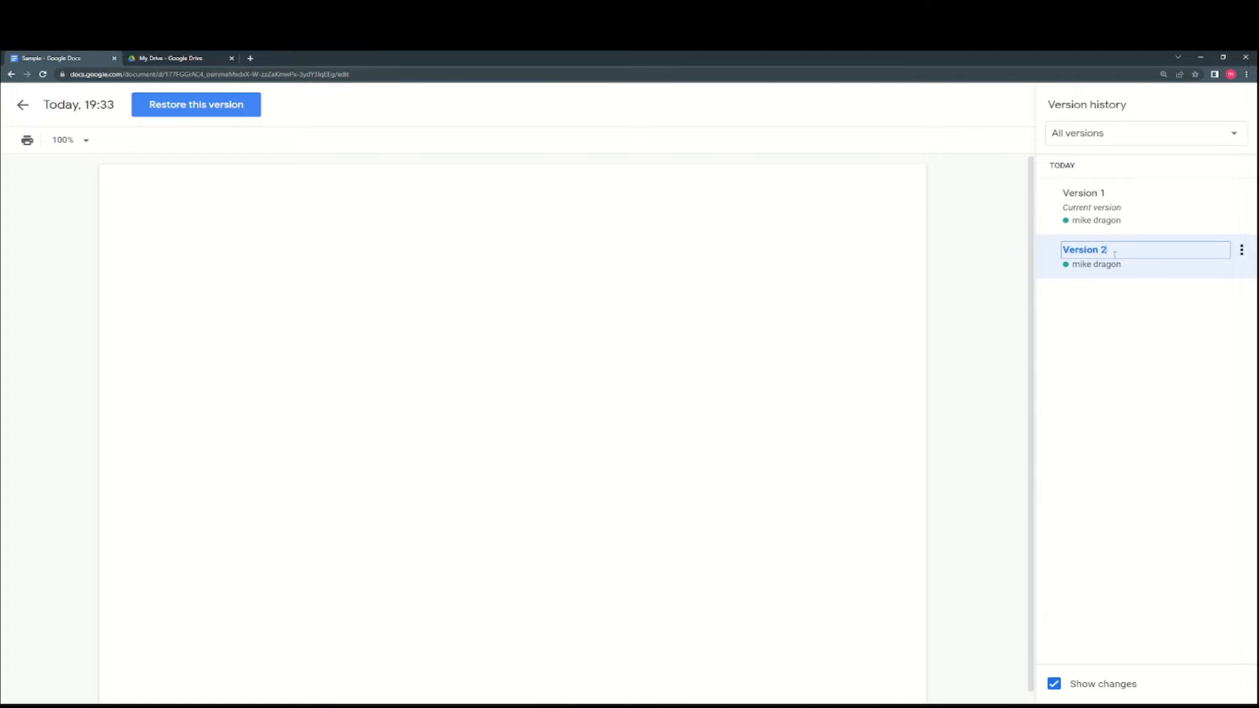
key("Return")
left_click(1112, 214)
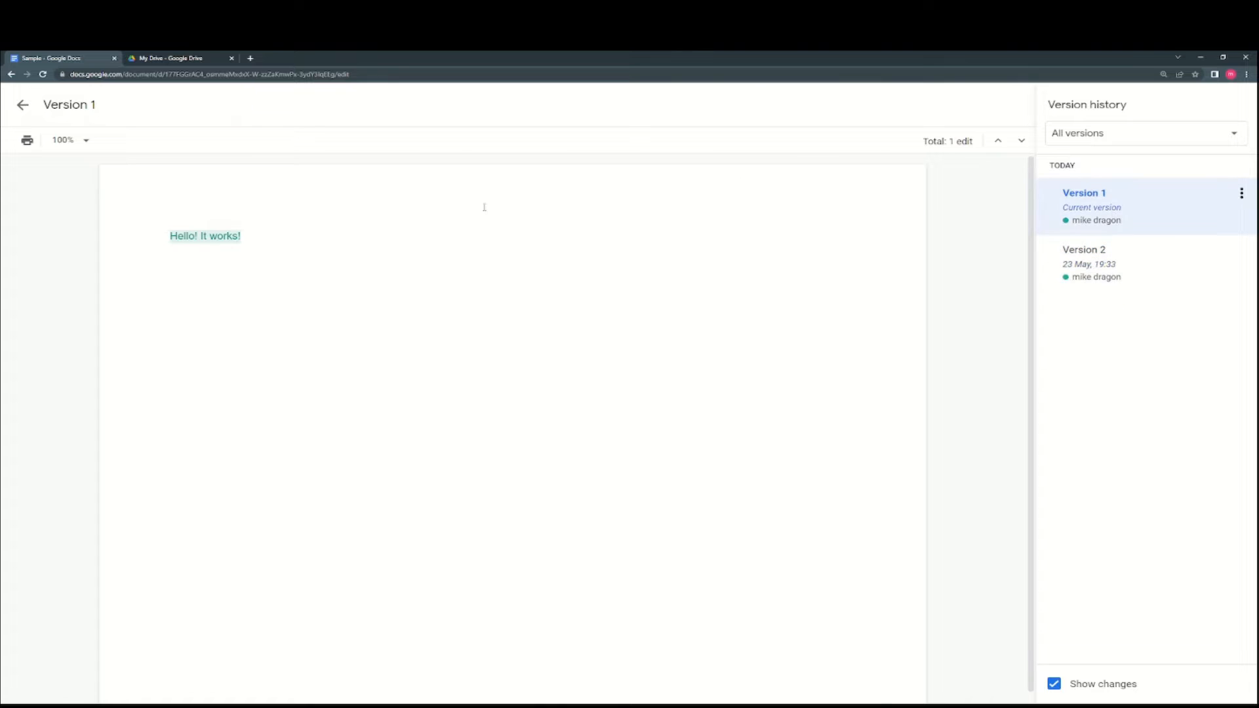
left_click(1089, 272)
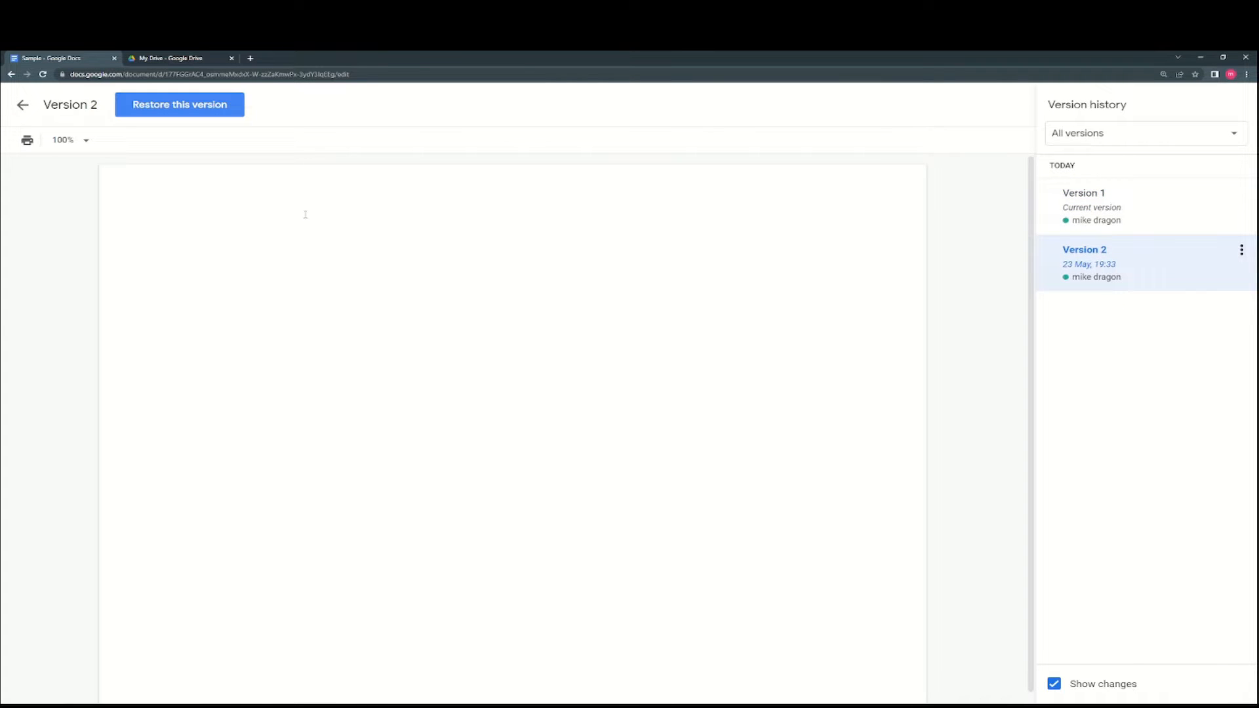
left_click(19, 105)
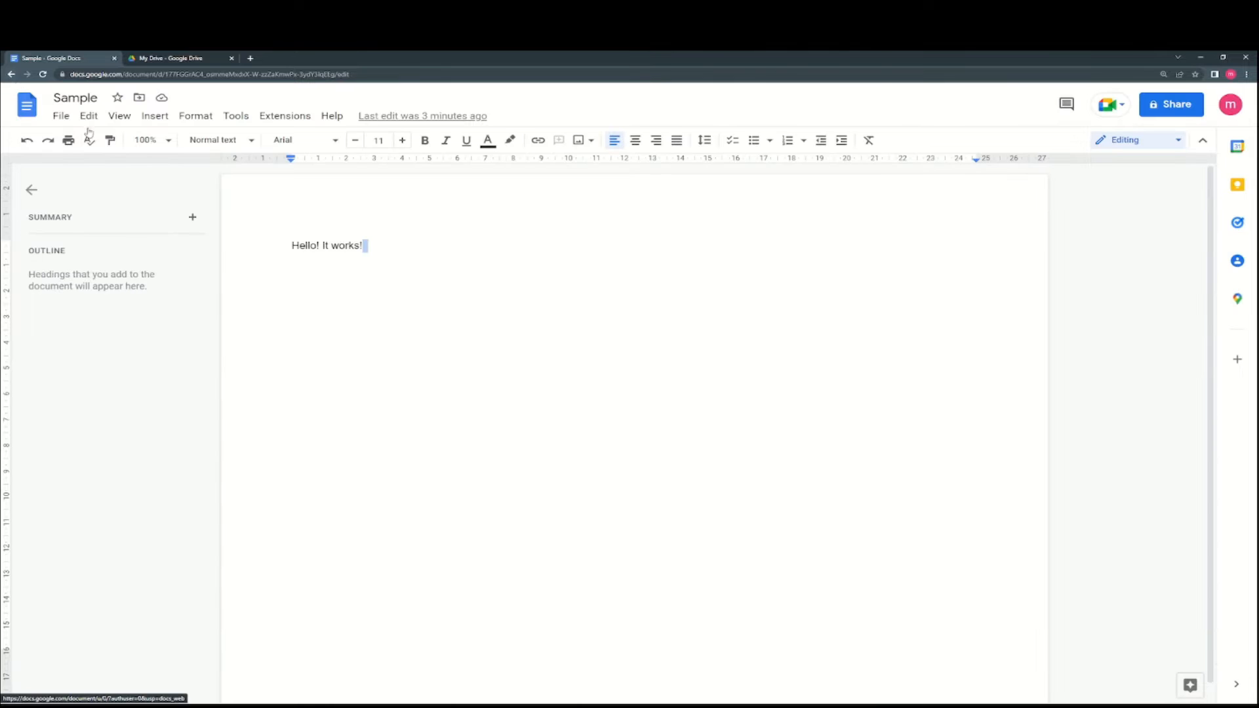
- Add a new paragraph below the line, then delete the '!' after 'works'
left_click(415, 247)
key("Return")
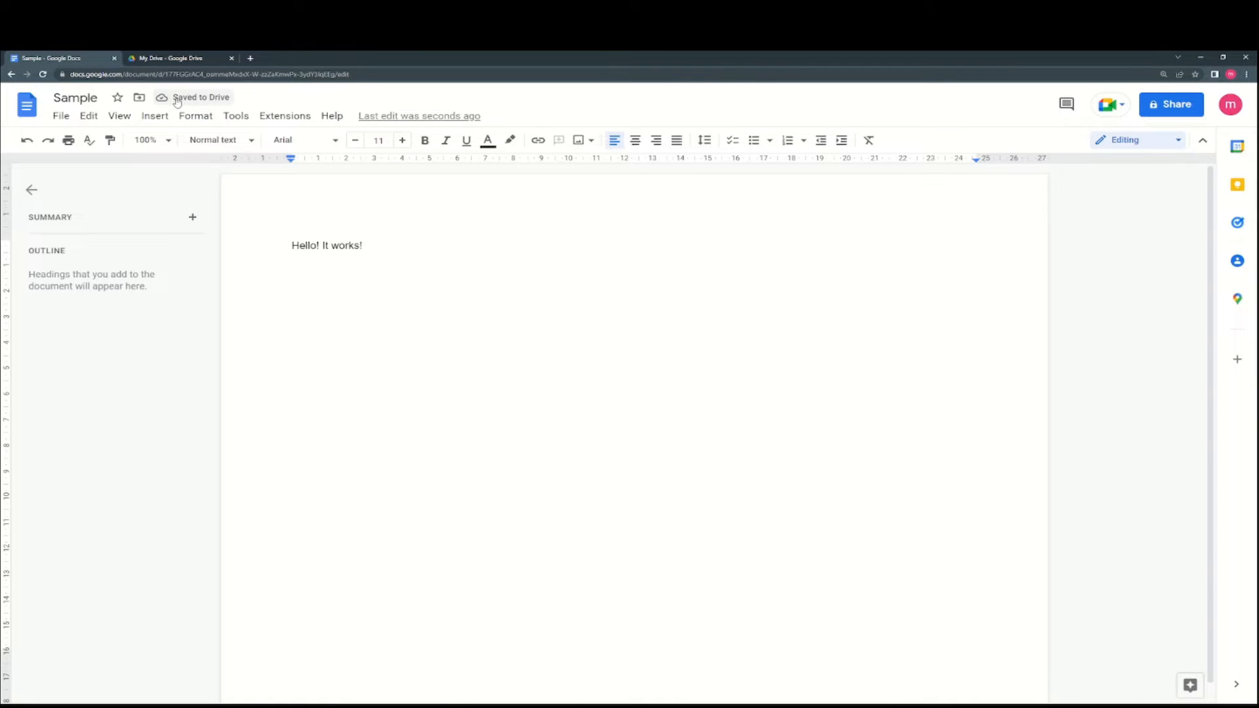
left_click(301, 244)
left_click(370, 244)
key("BackSpace")
- Add '!' after 'works' and open the template gallery via File > New
type("!")
left_click(69, 118)
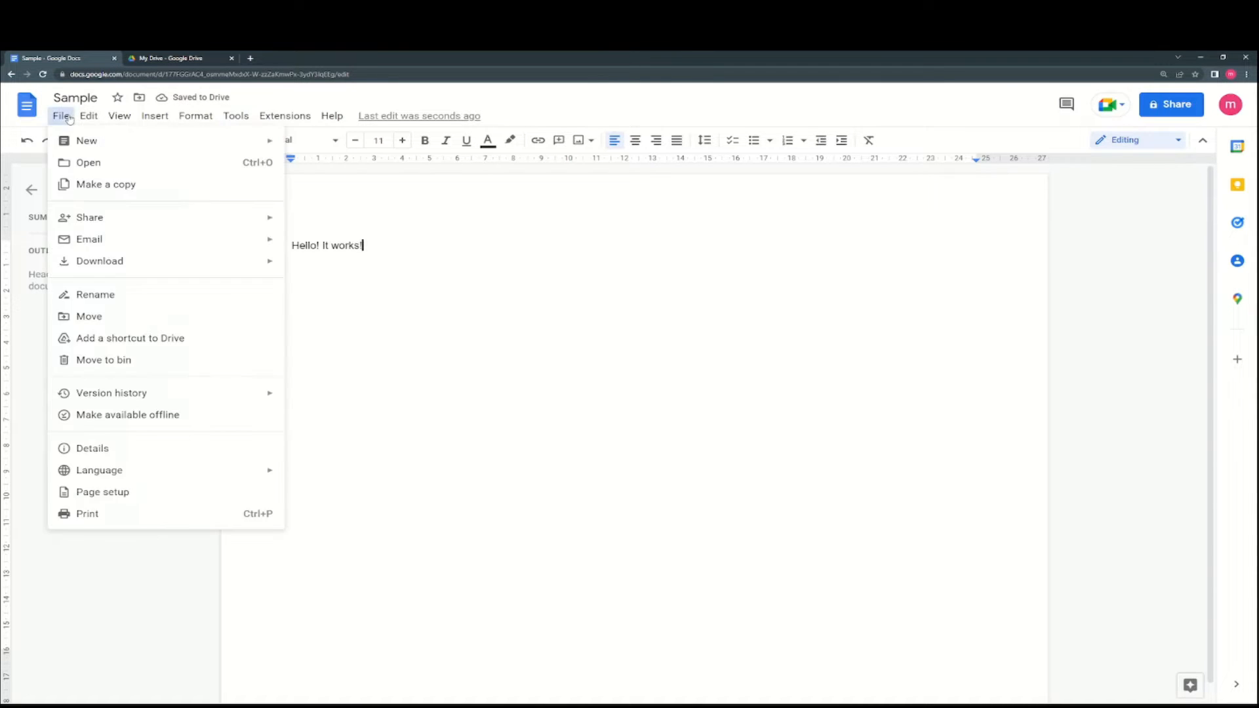
mouse_move(70, 139)
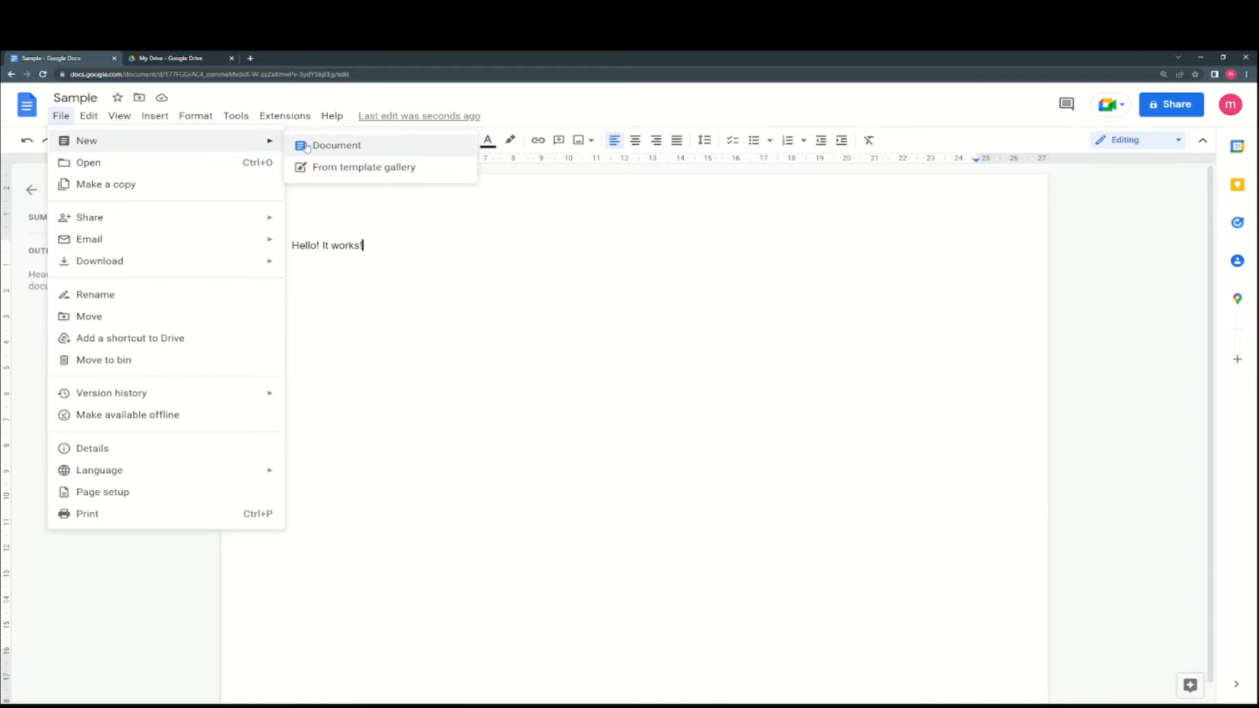
left_click(331, 167)
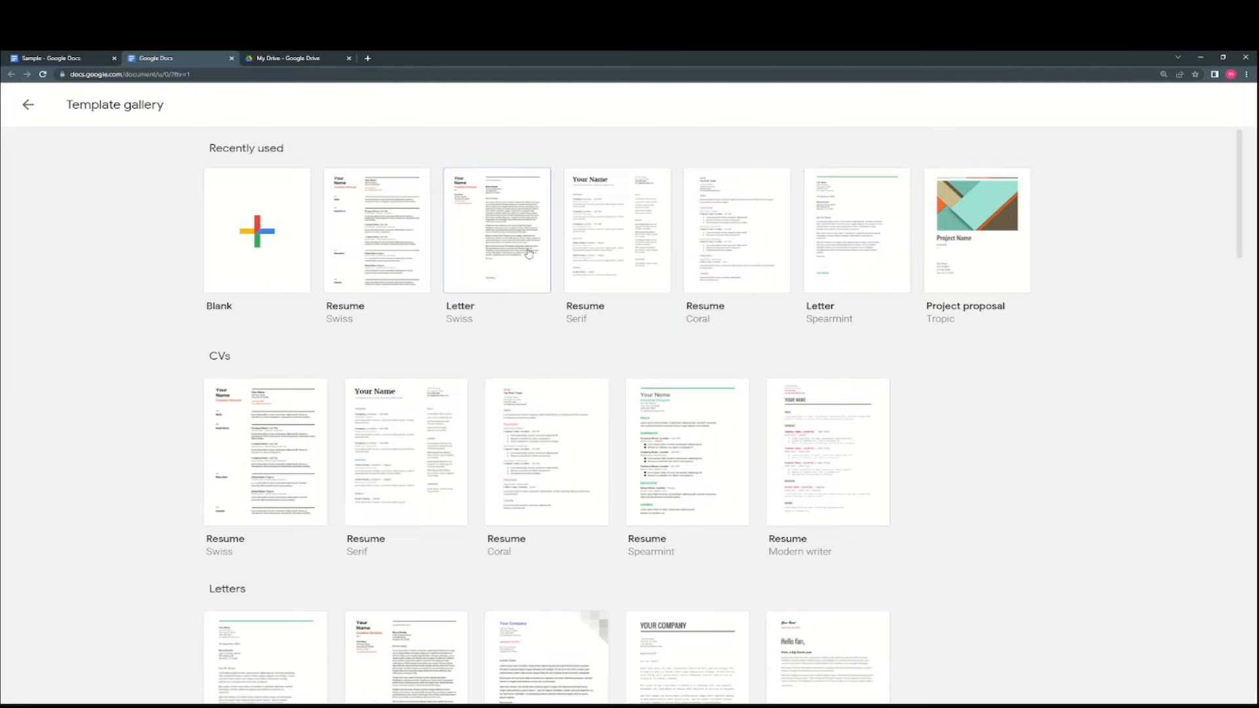
- Create a letter from the Swiss template, look through it, close it, and add an empty line in Sample
left_click(635, 399)
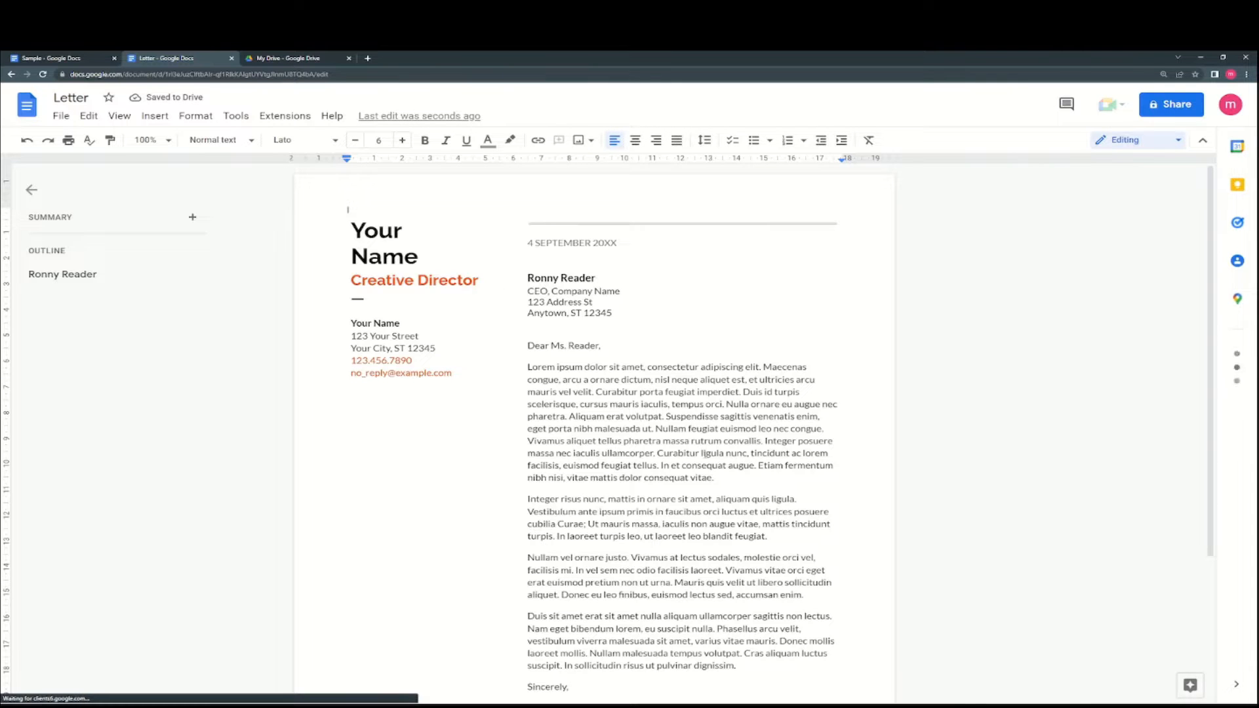
scroll(688, 462, "down", 3)
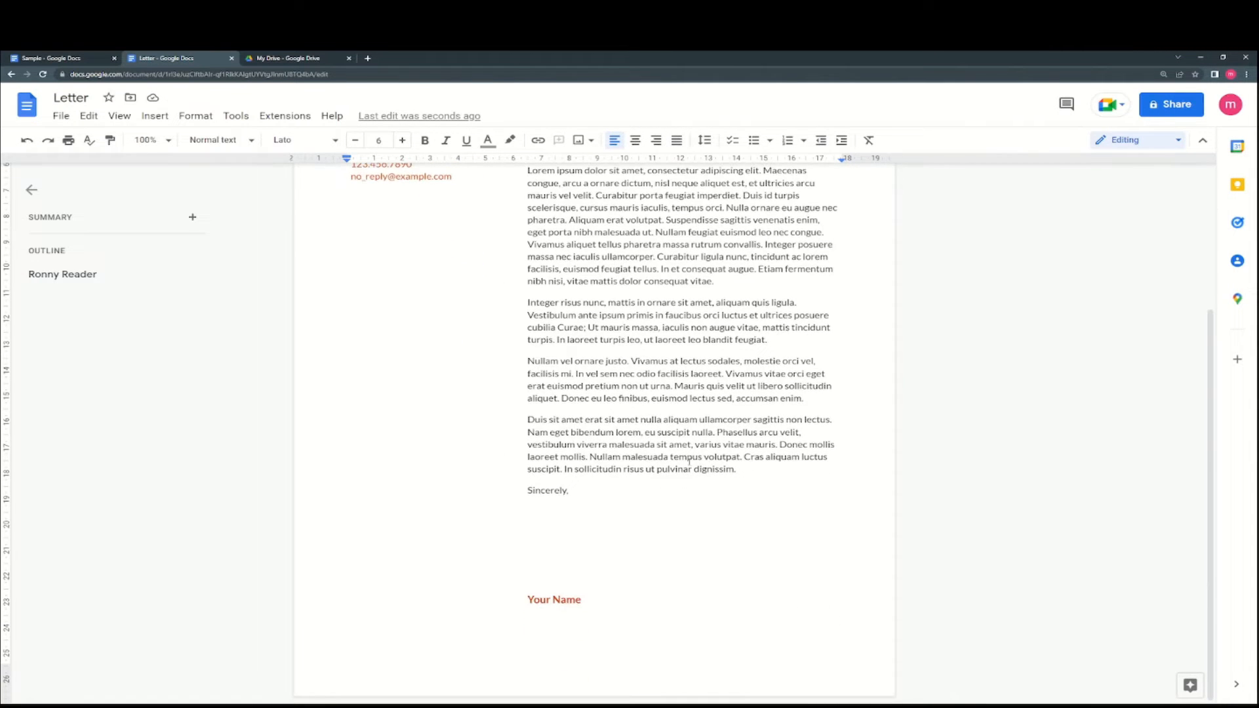
scroll(711, 483, "up", 3)
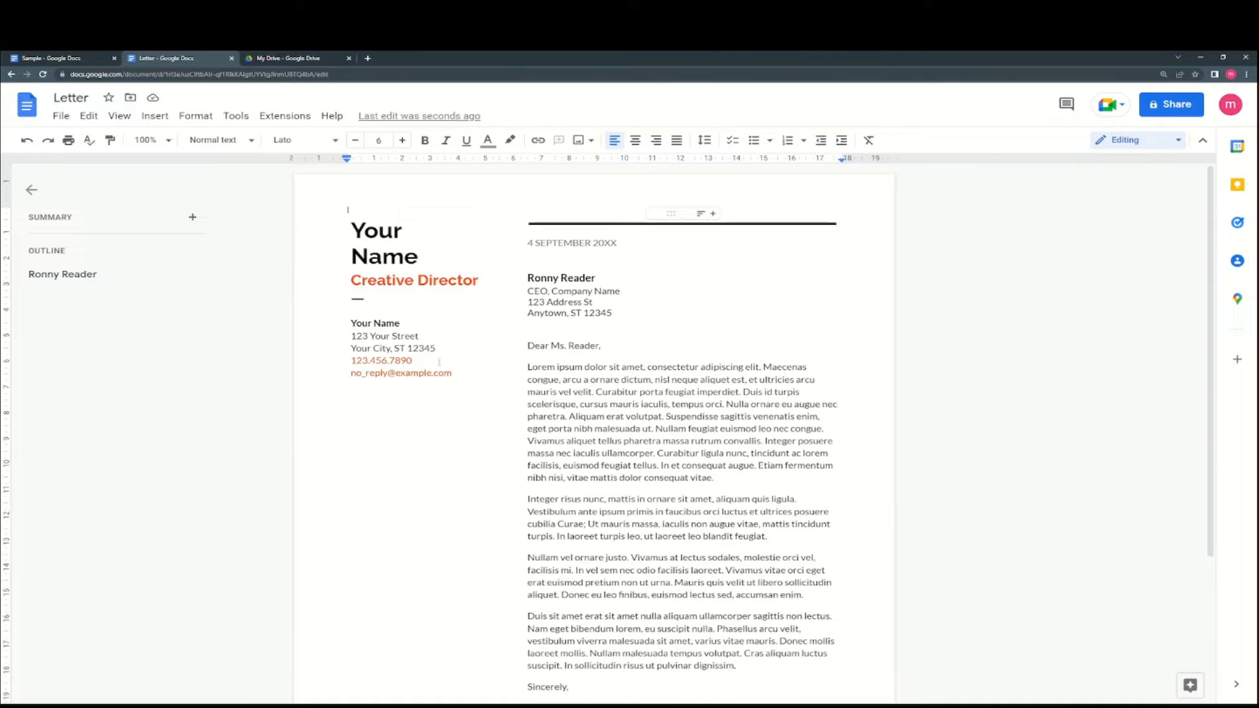
left_click(661, 379)
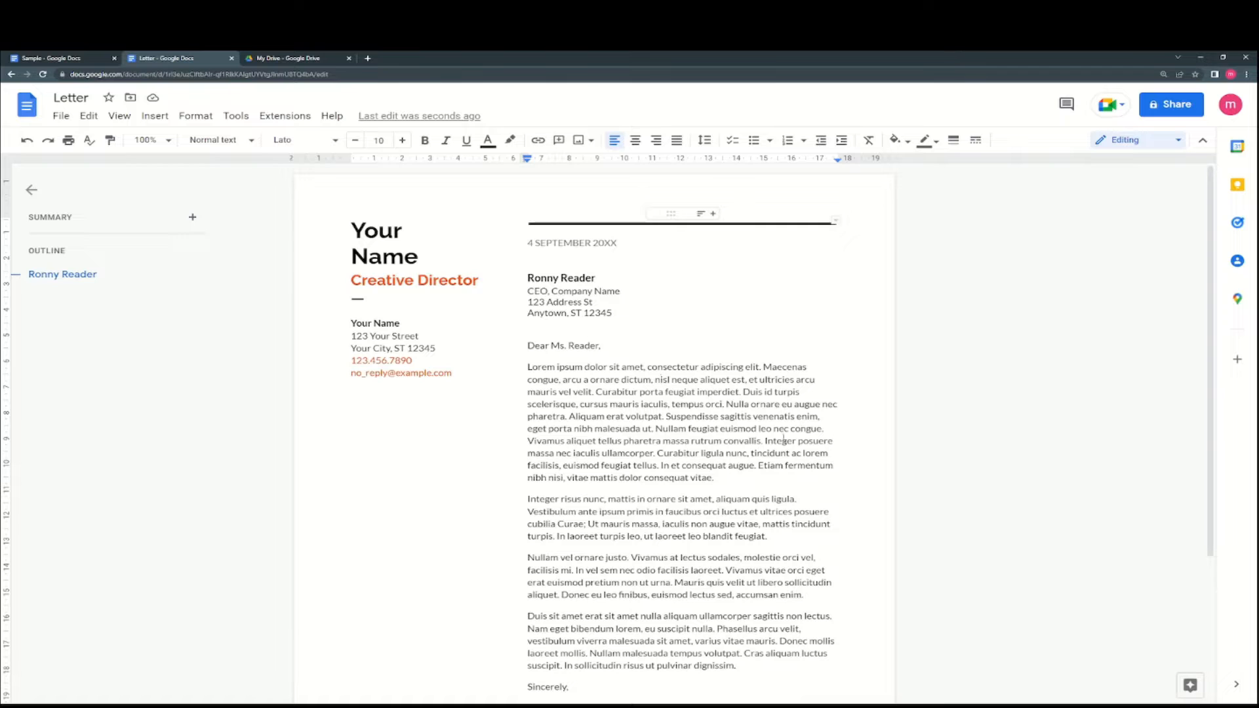
scroll(700, 452, "down", 2)
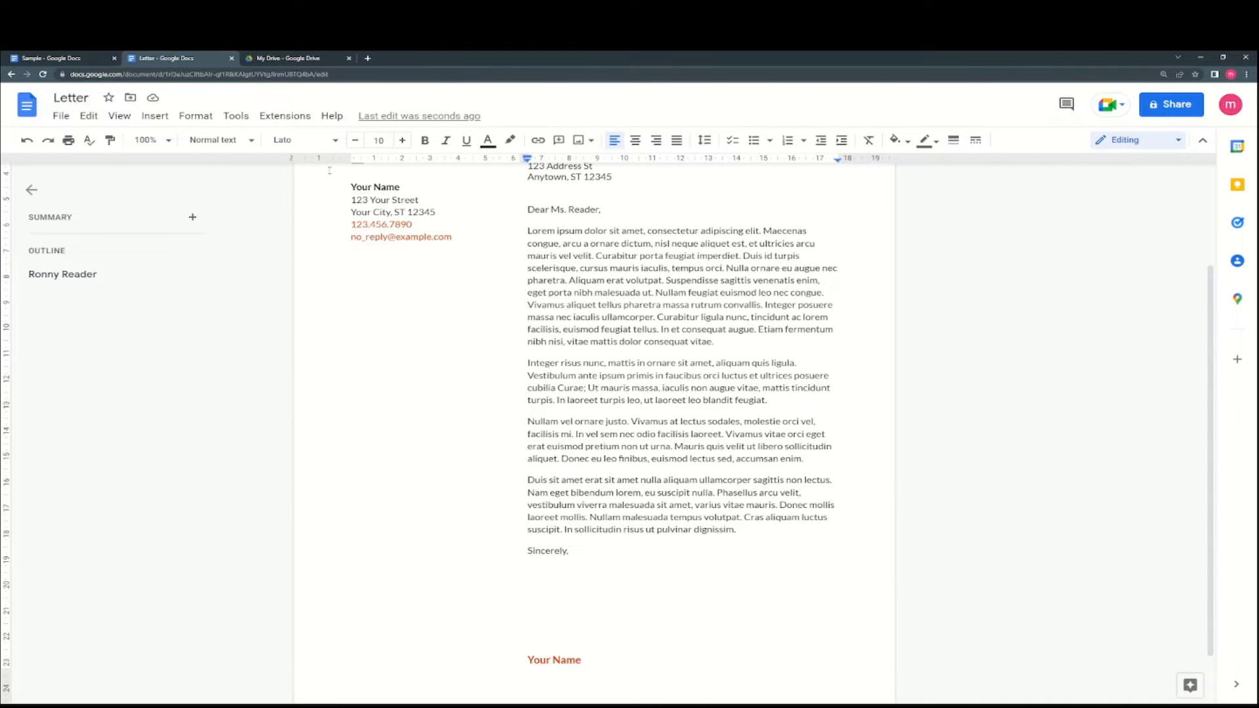
left_click(227, 59)
key("Return")
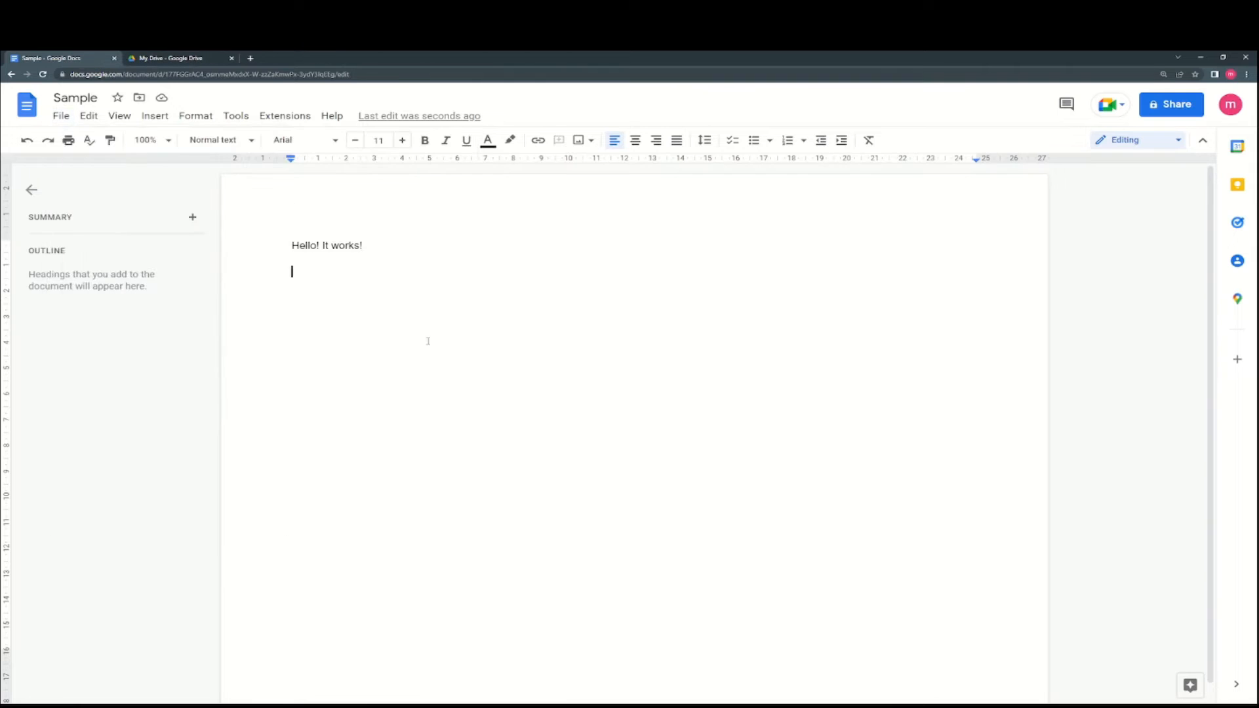
- Make a copy of the Sample document as 'Copy of Sample'
left_click(61, 116)
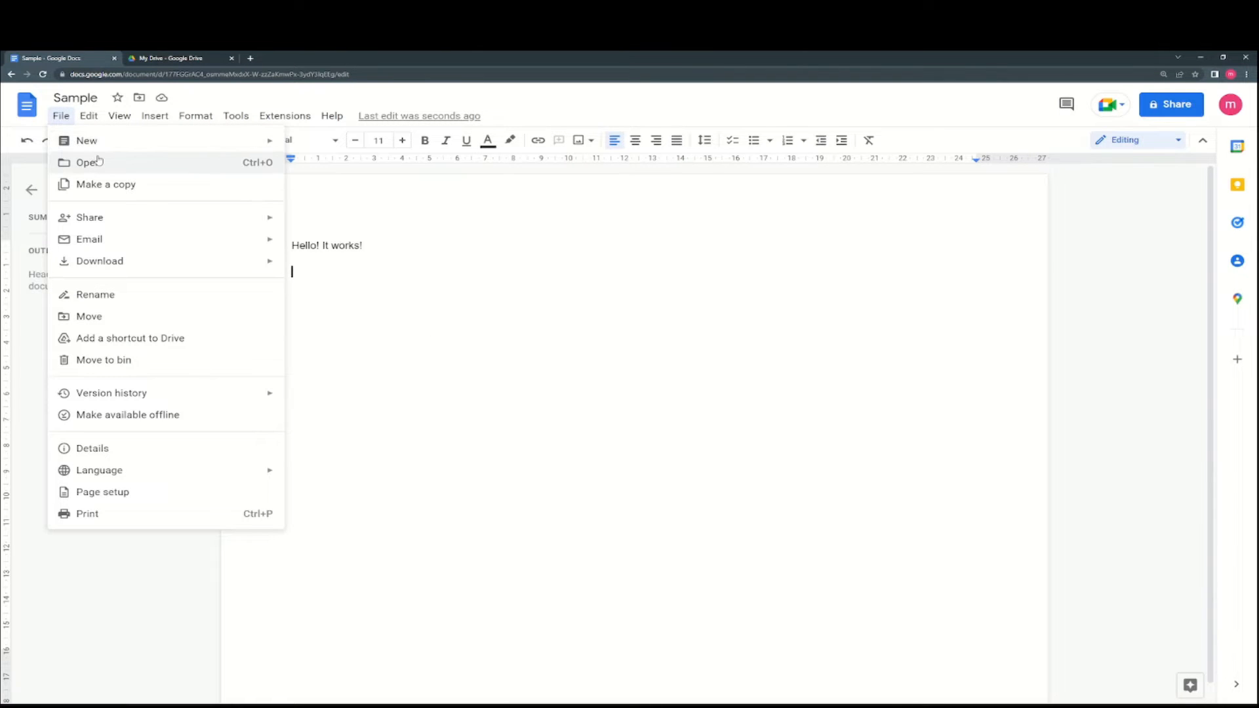
left_click(119, 186)
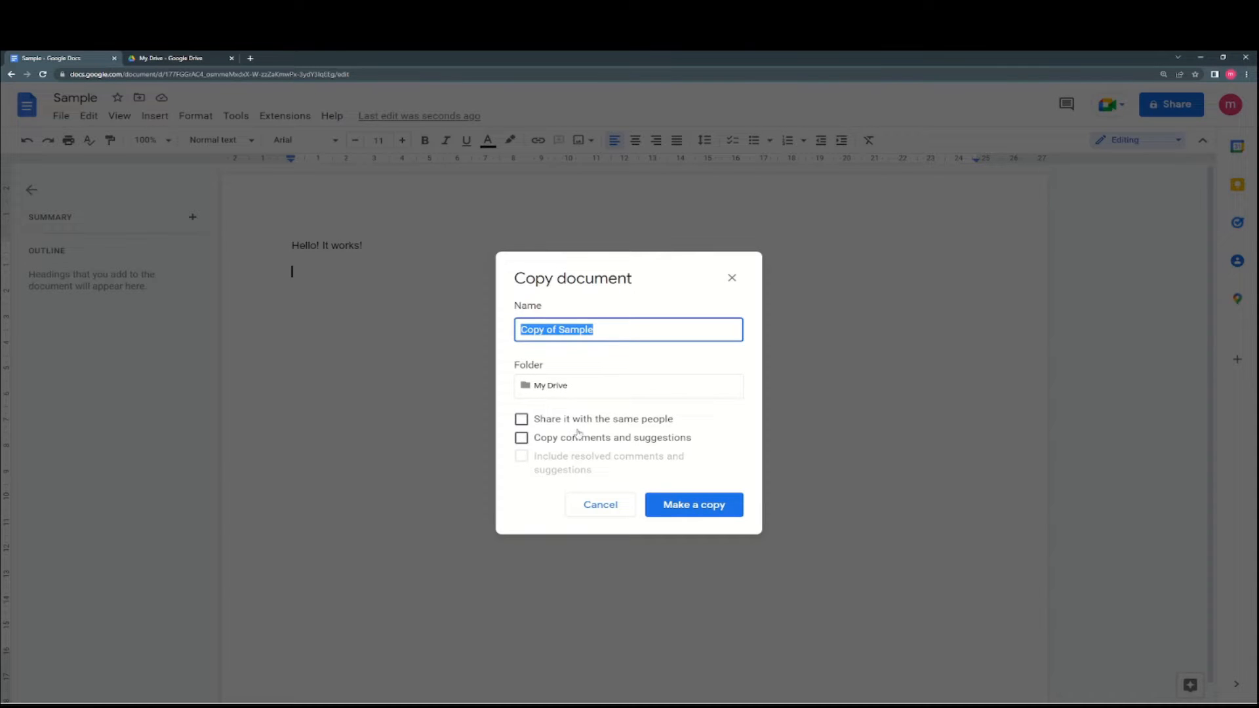
left_click(690, 503)
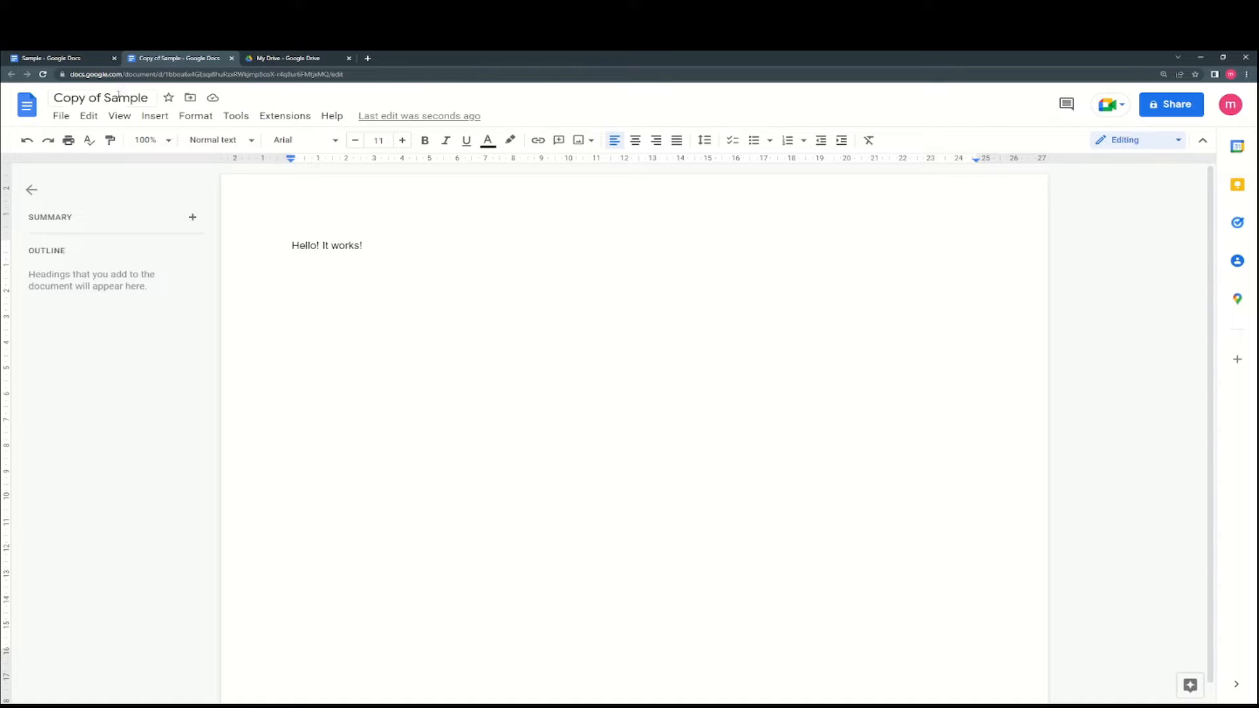
- Reload My Drive to confirm the copy is listed, then return to Sample's File menu
left_click(98, 58)
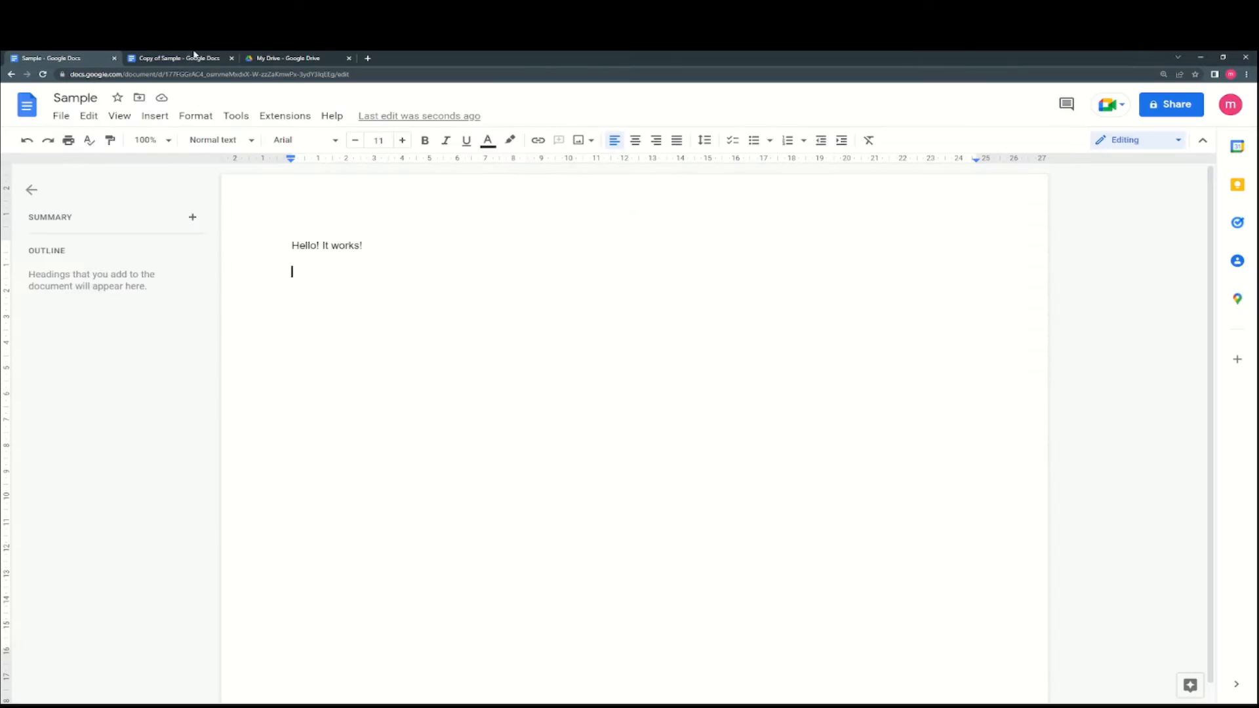
left_click(285, 57)
key("ctrl+l")
key("Return")
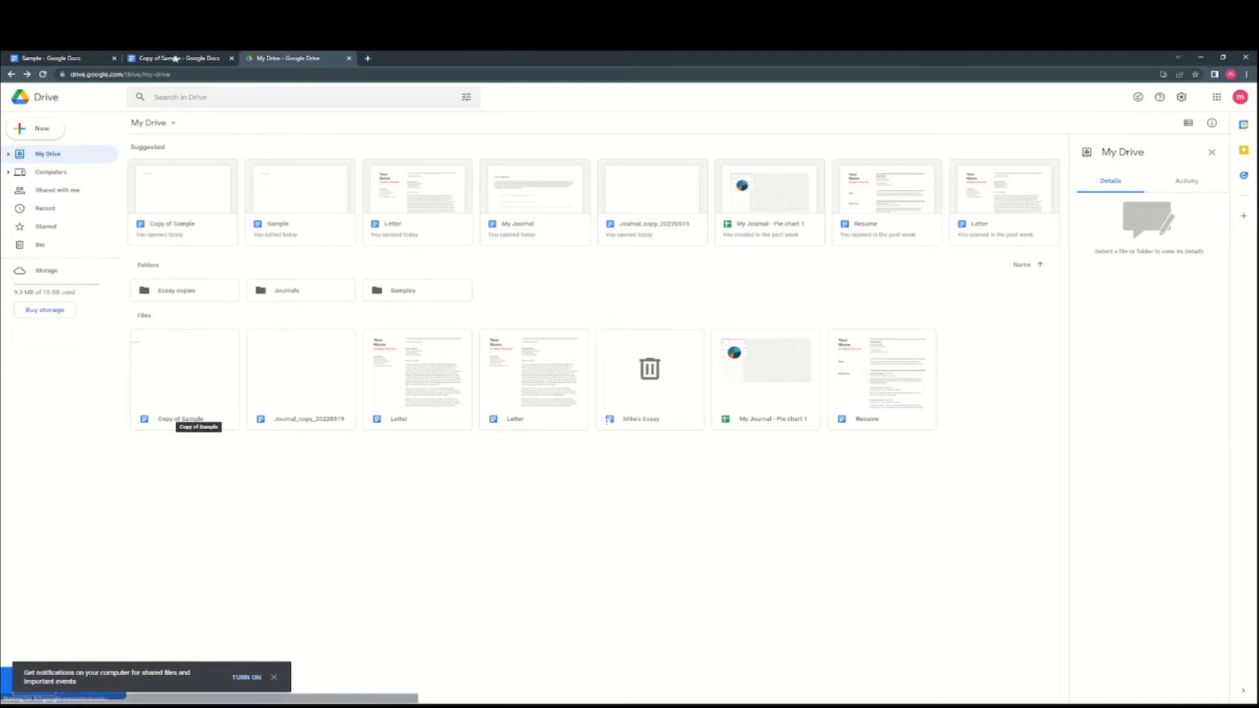
left_click(102, 66)
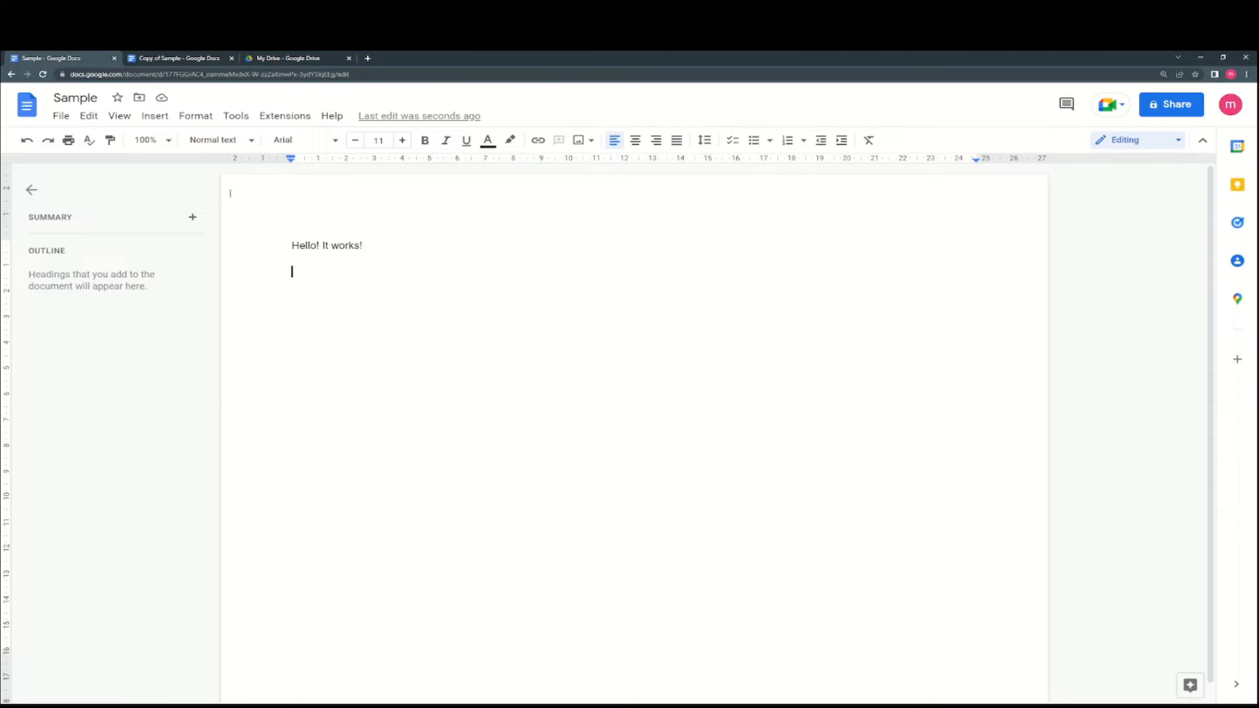
left_click(61, 115)
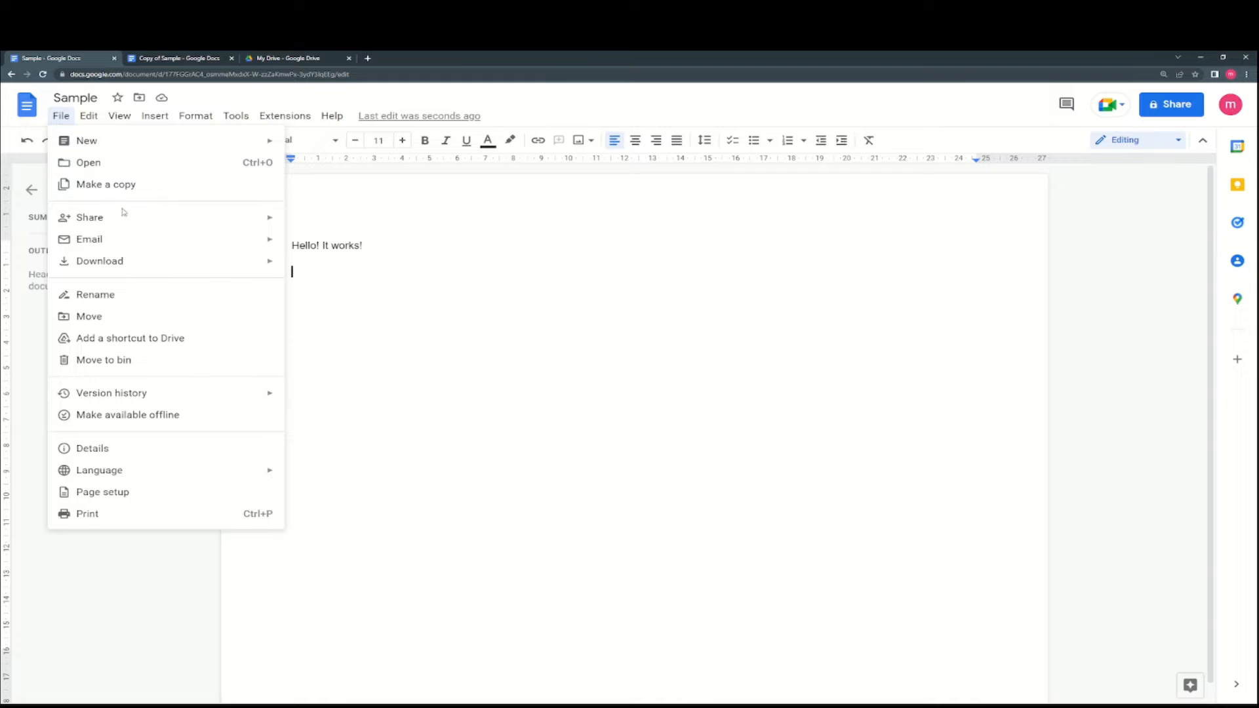
mouse_move(126, 219)
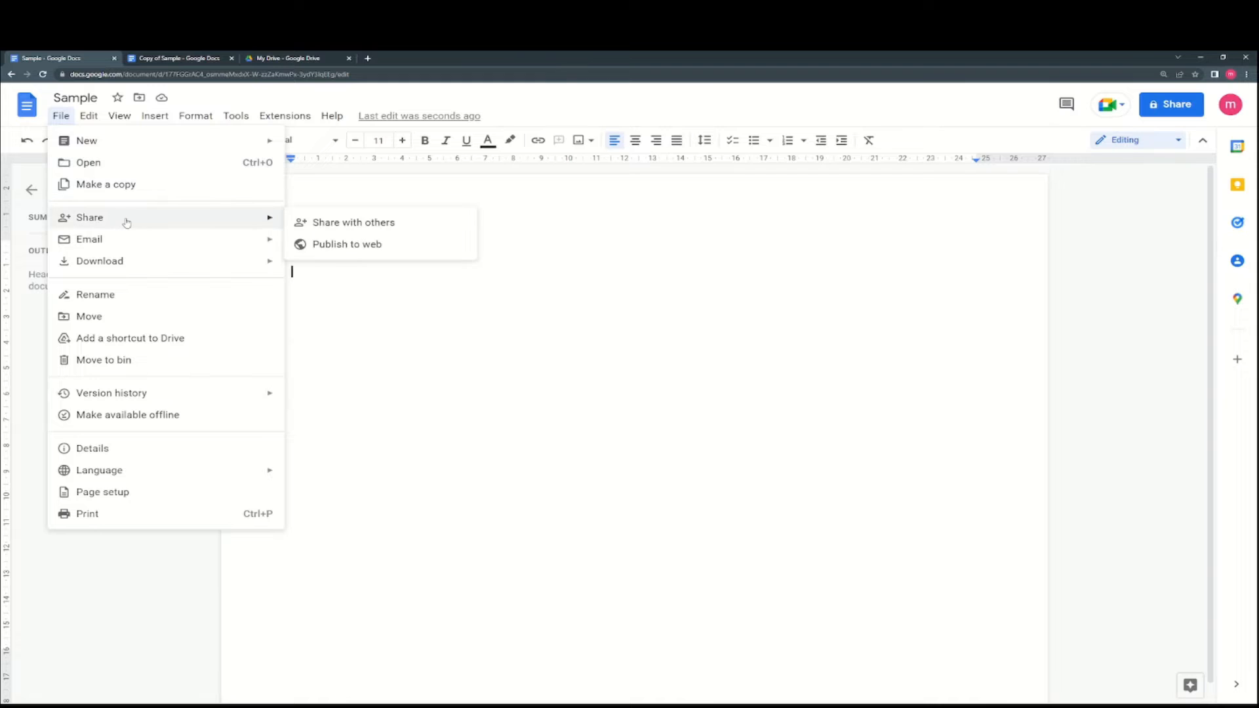
left_click(384, 224)
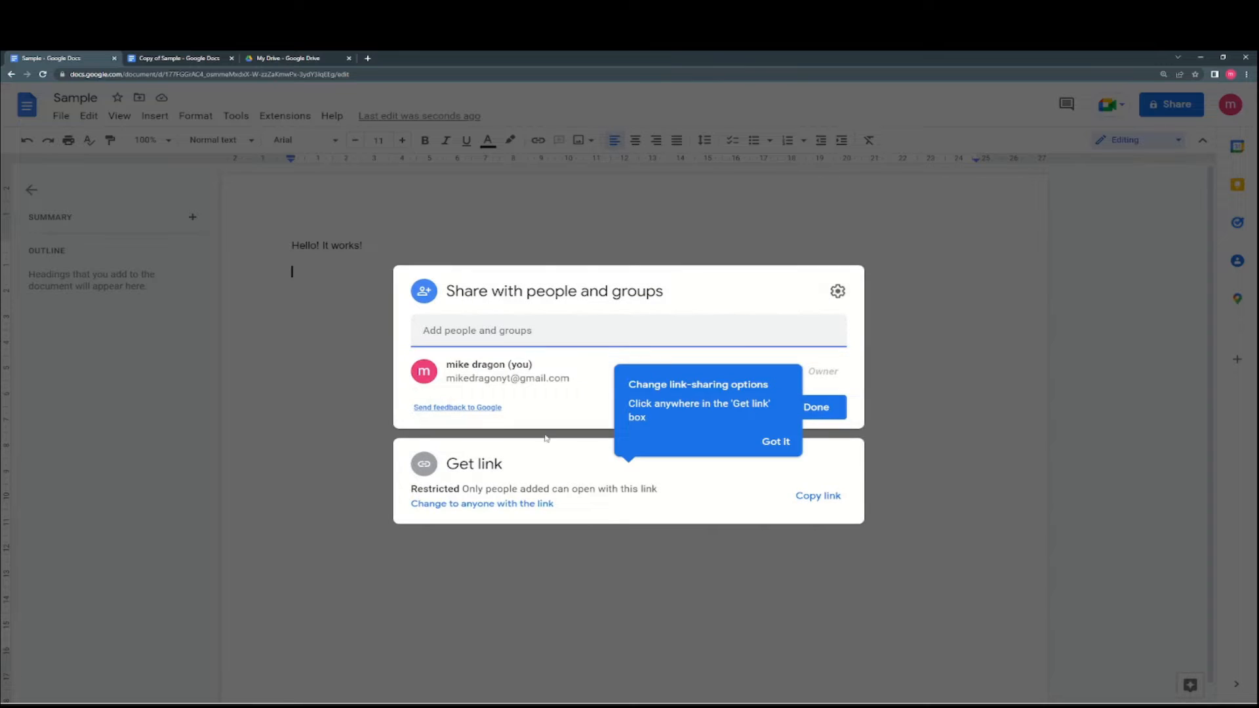
key("Escape")
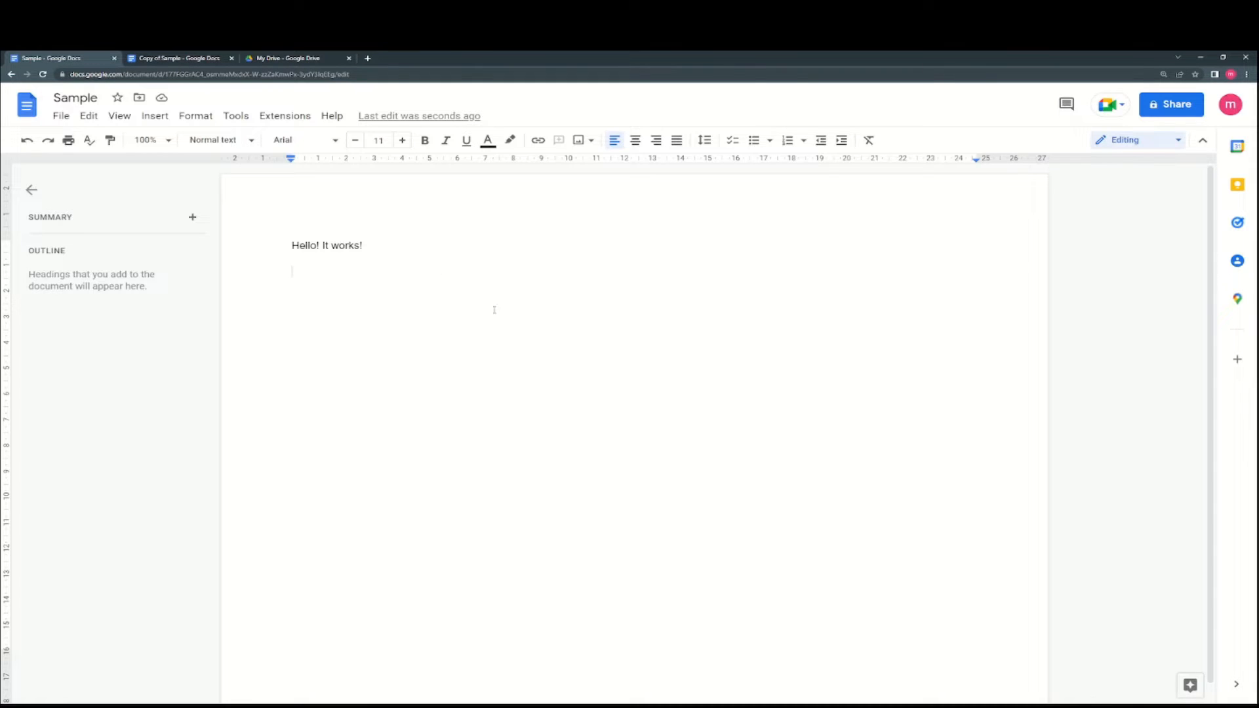
left_click(61, 116)
mouse_move(254, 218)
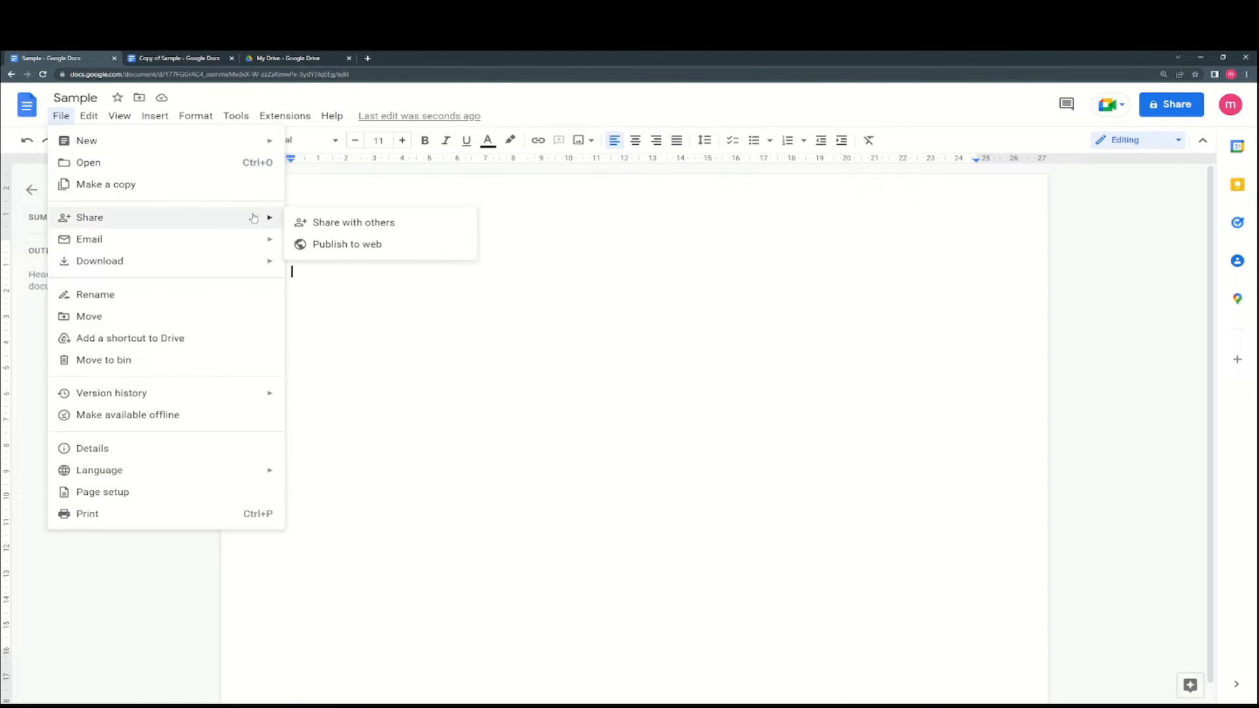
left_click(308, 223)
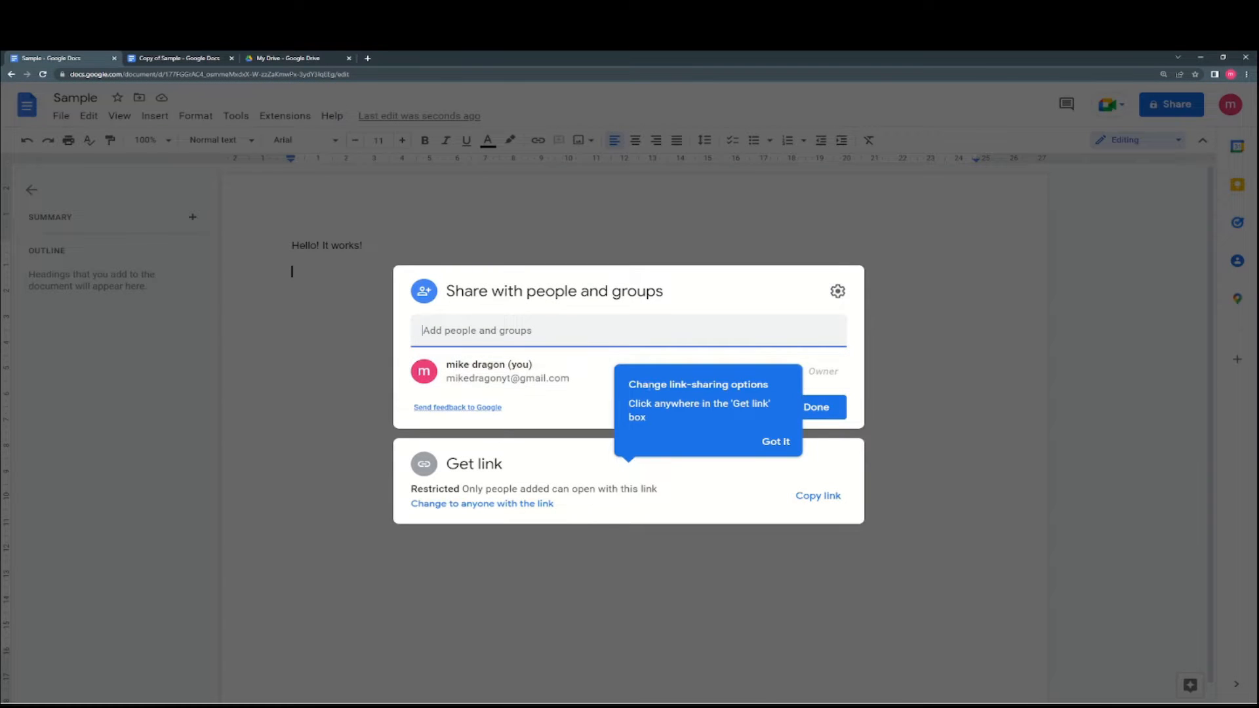
left_click(760, 439)
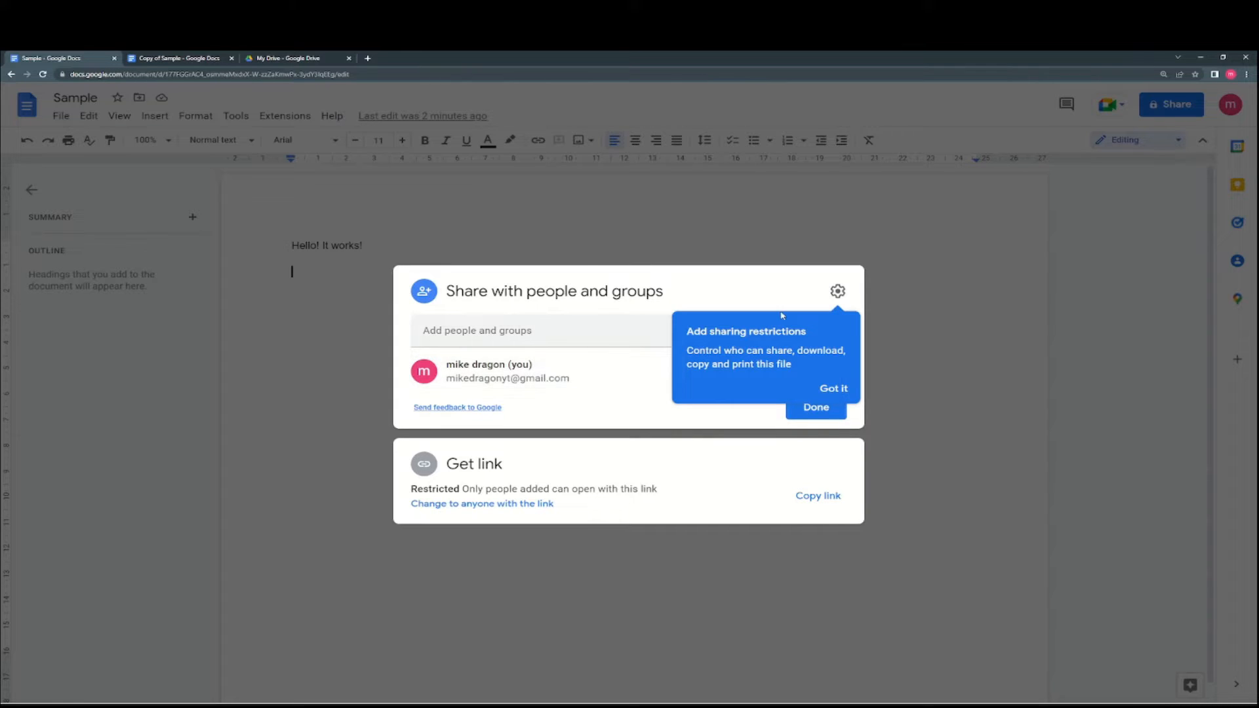
left_click(834, 243)
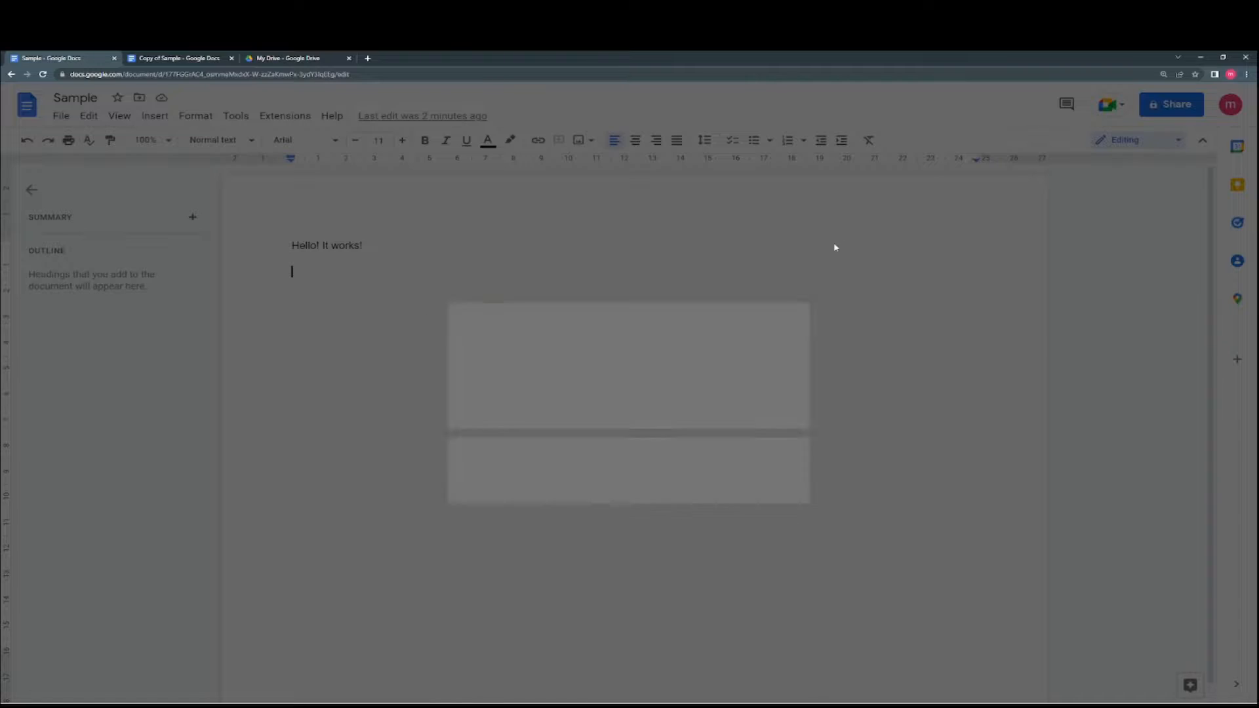
left_click(64, 116)
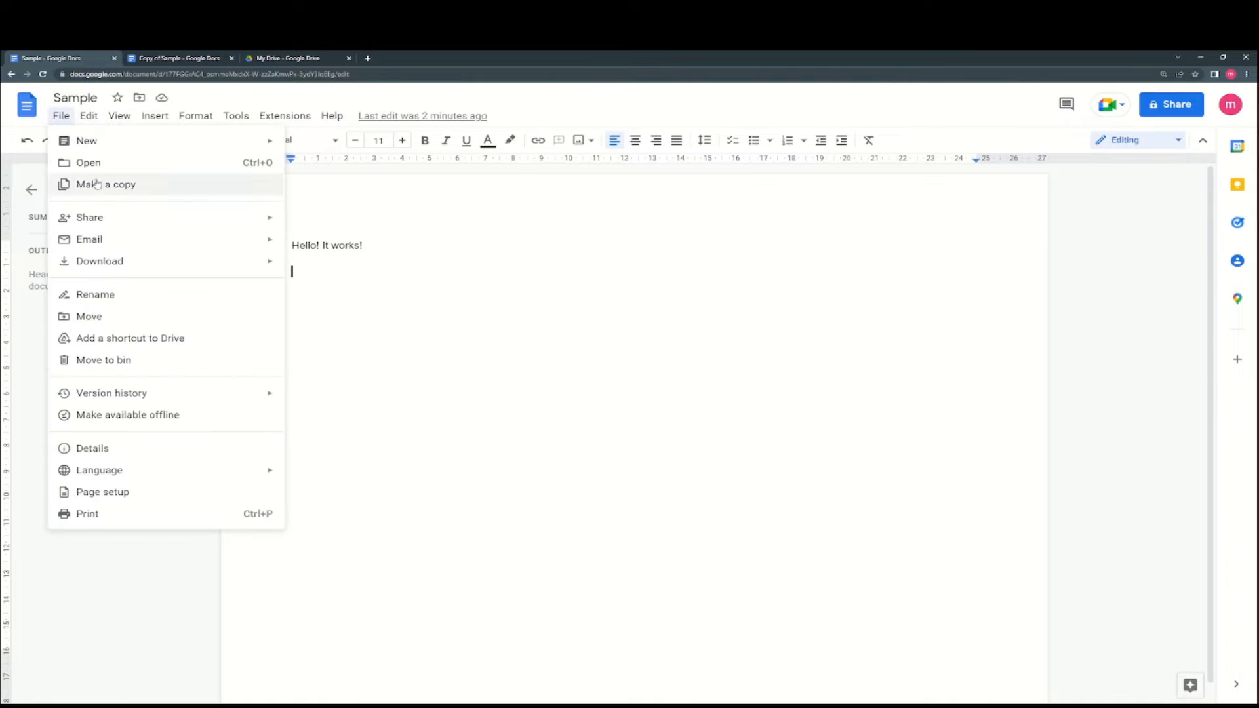
- Look over the File menu items, then open Sample's Document details with location and dates
mouse_move(127, 239)
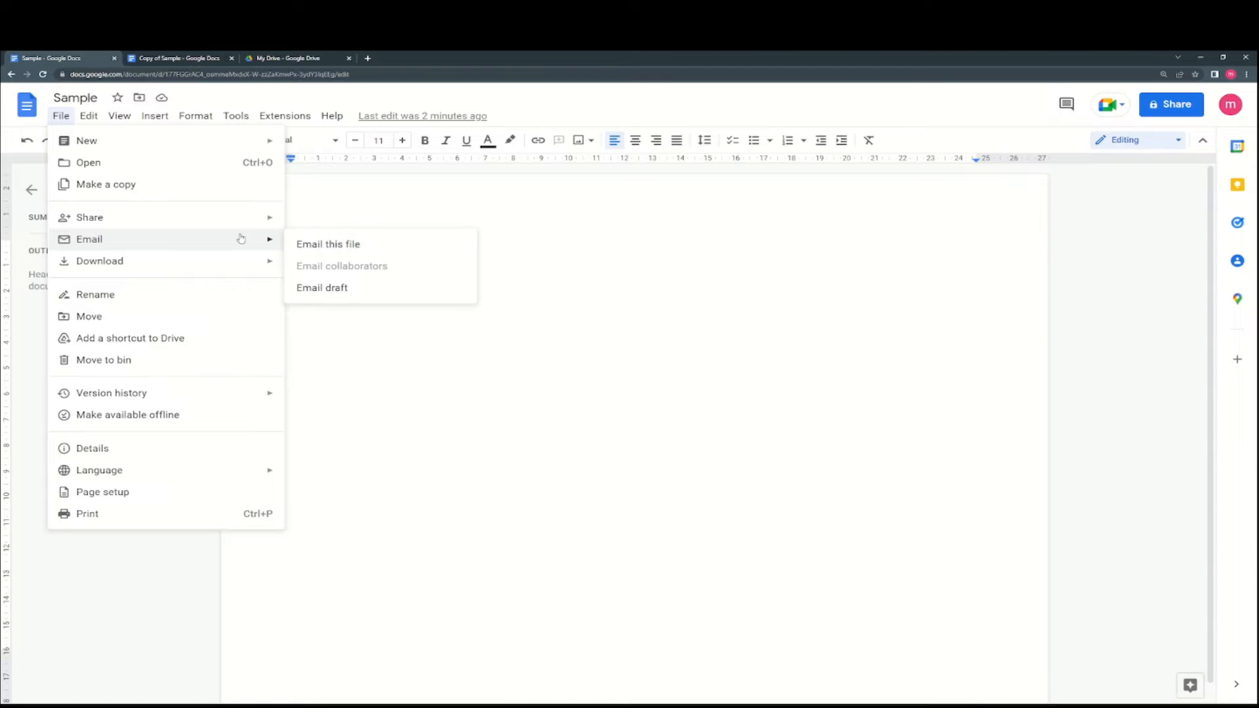
mouse_move(241, 260)
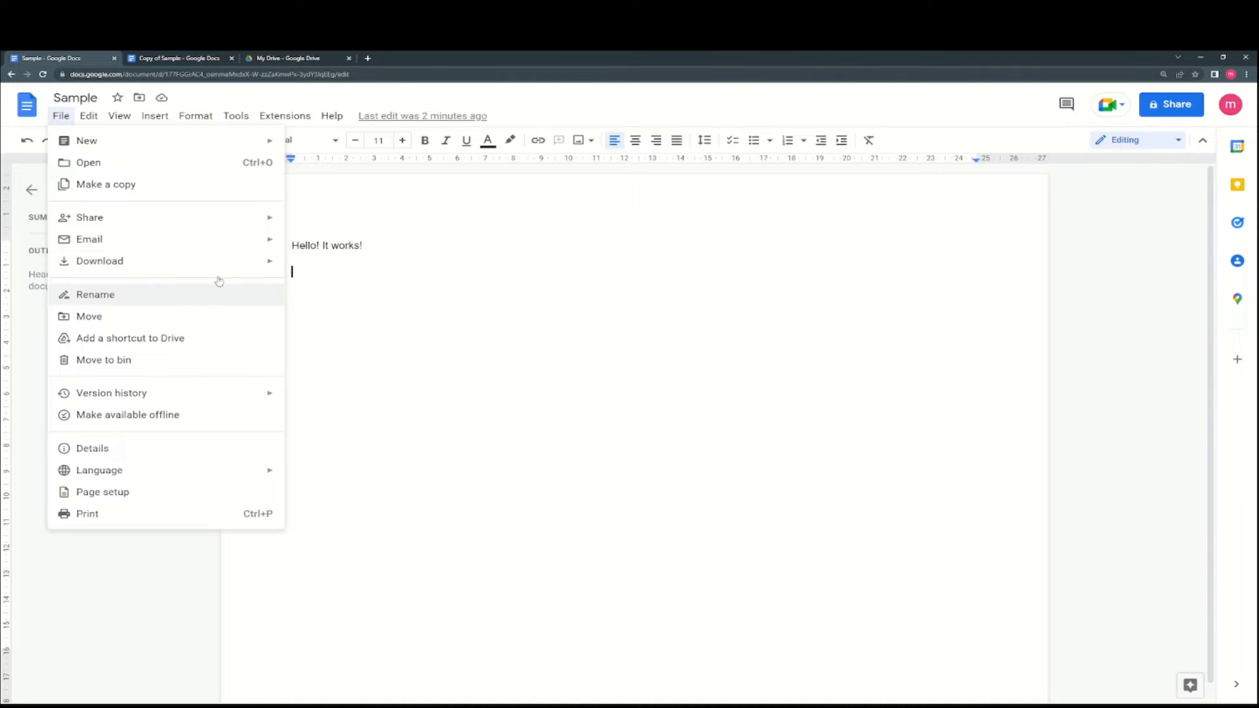
mouse_move(88, 115)
left_click(61, 116)
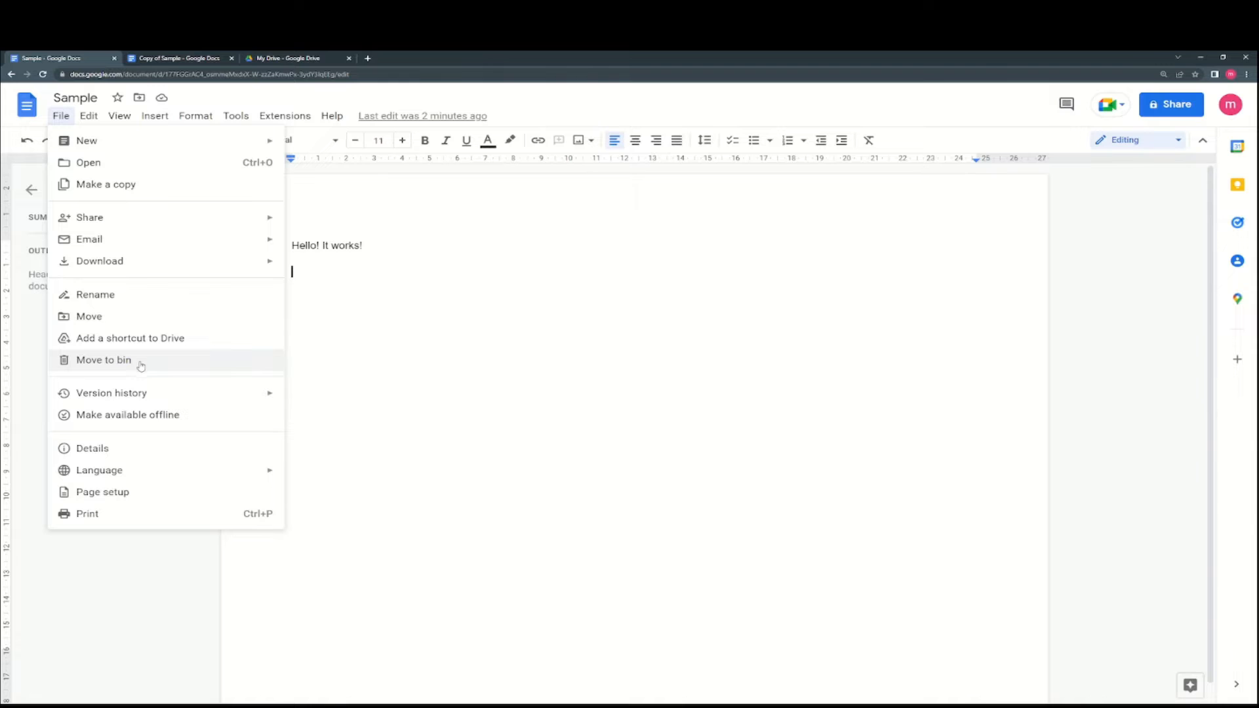
mouse_move(154, 400)
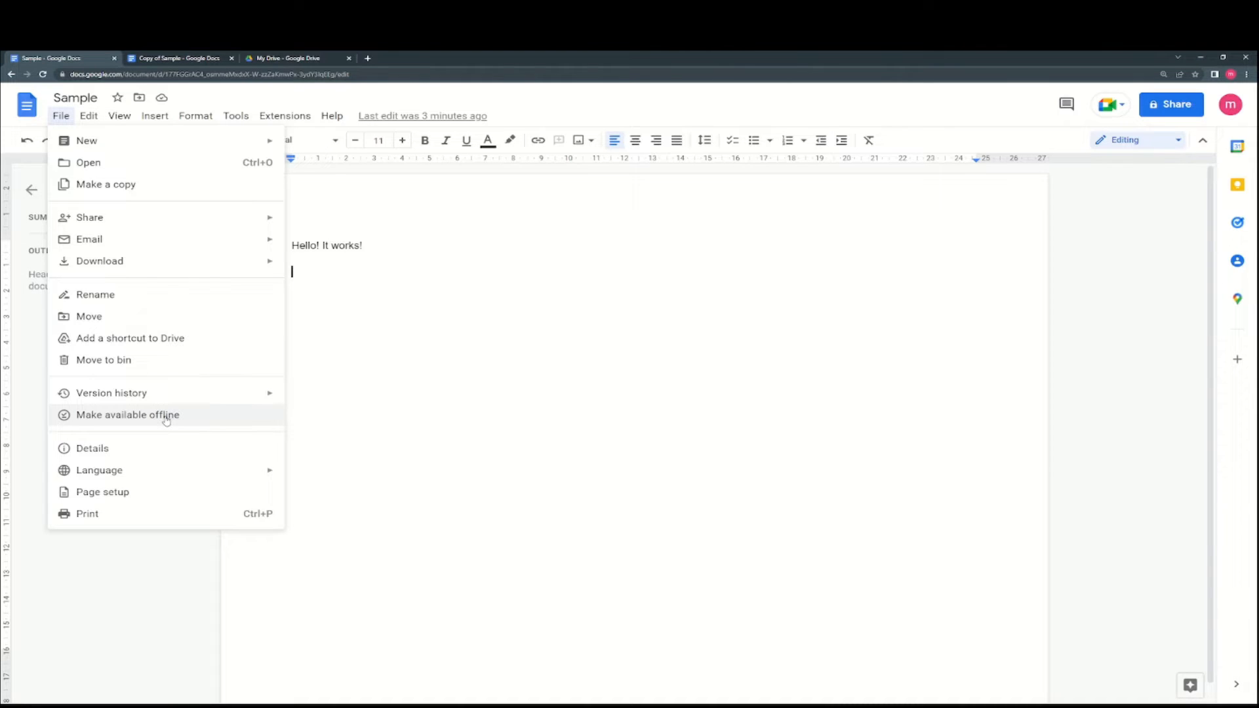
left_click(130, 453)
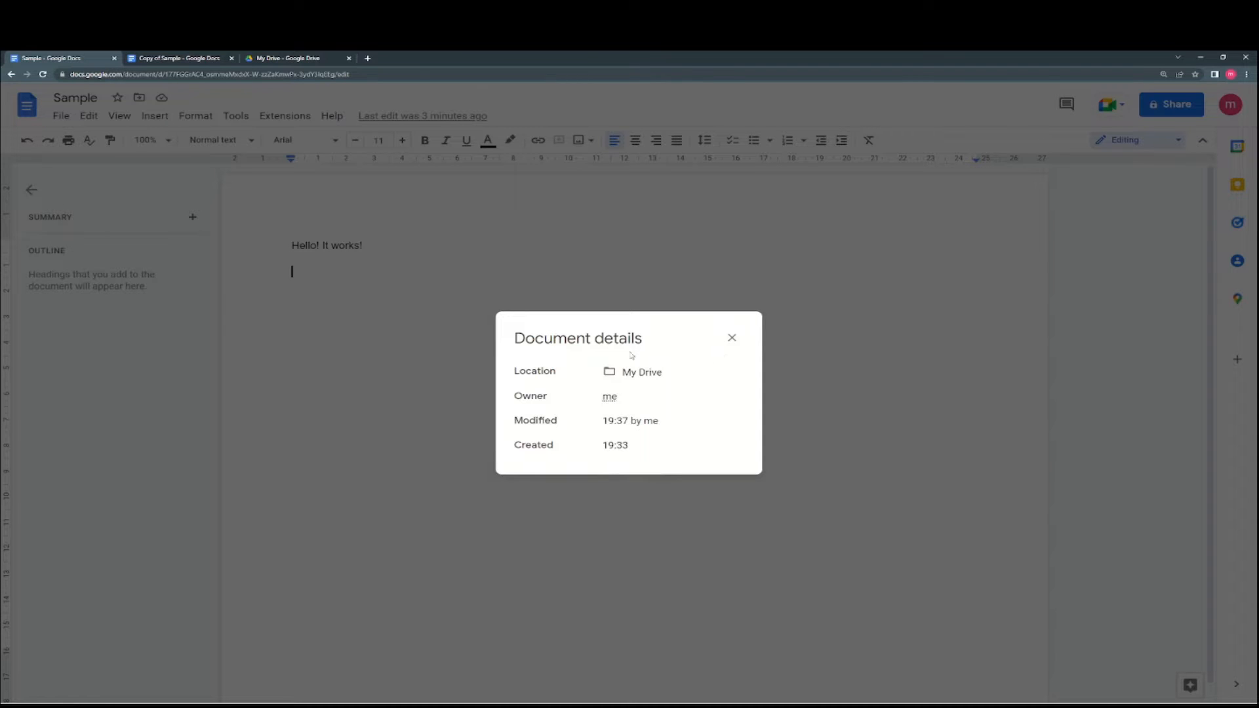
- Close Document details and review the File > Language list, keeping English (United Kingdom)
left_click(732, 337)
left_click(61, 115)
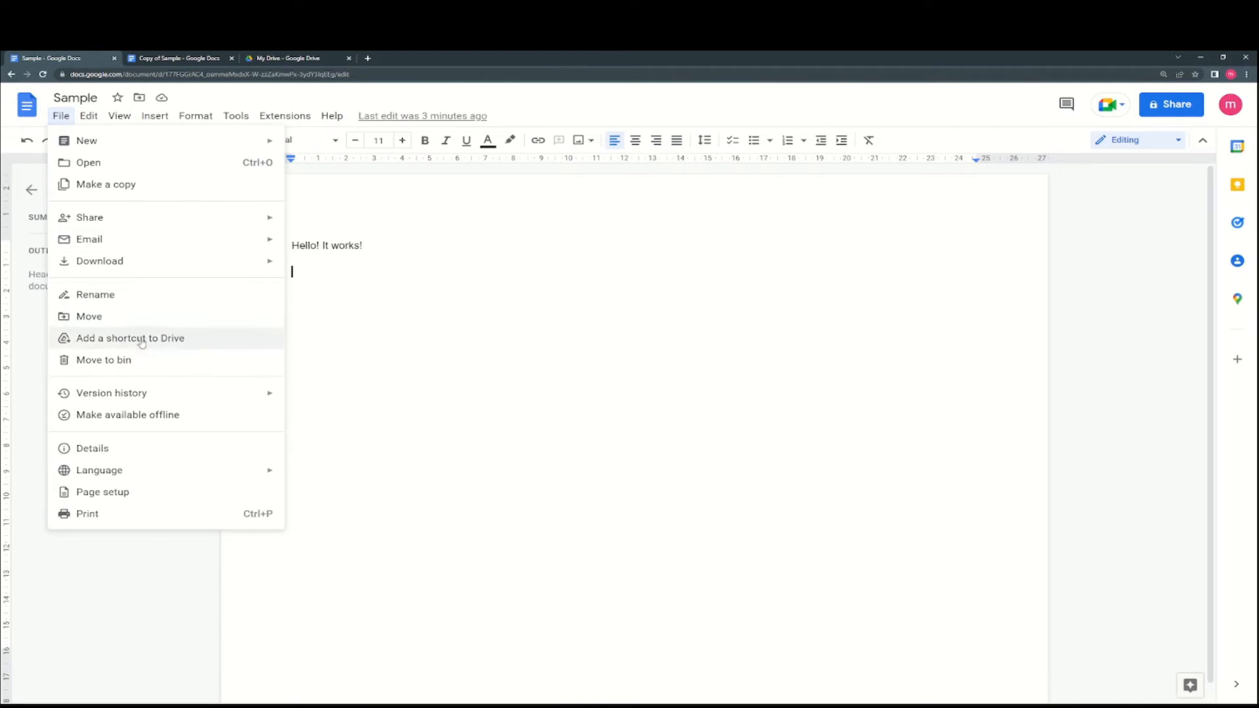
mouse_move(144, 471)
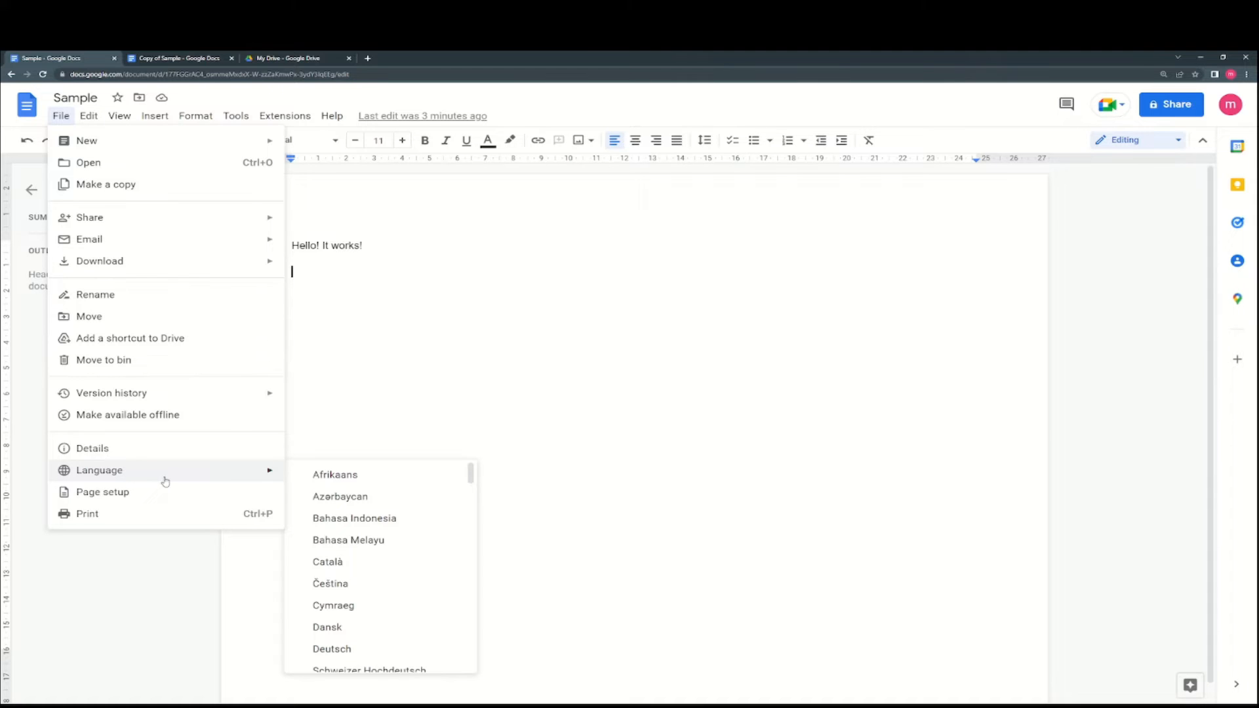
scroll(362, 500, "down", 1)
scroll(363, 501, "down", 4)
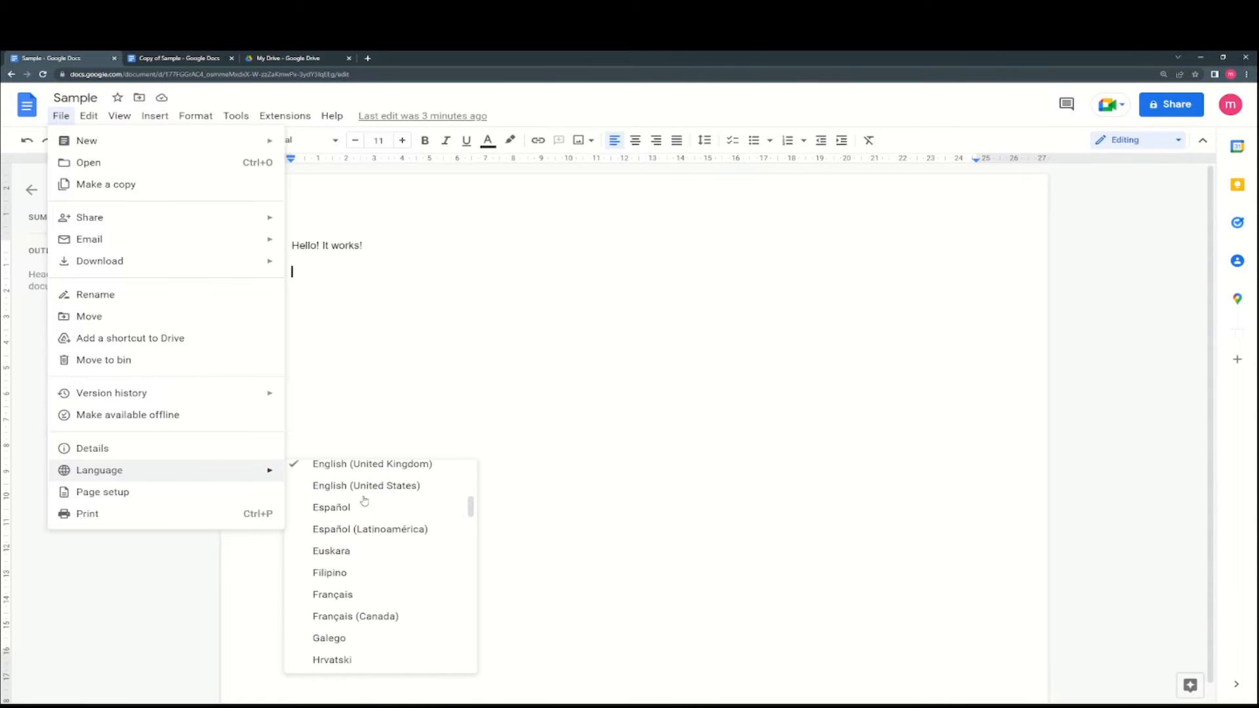
scroll(357, 503, "up", 1)
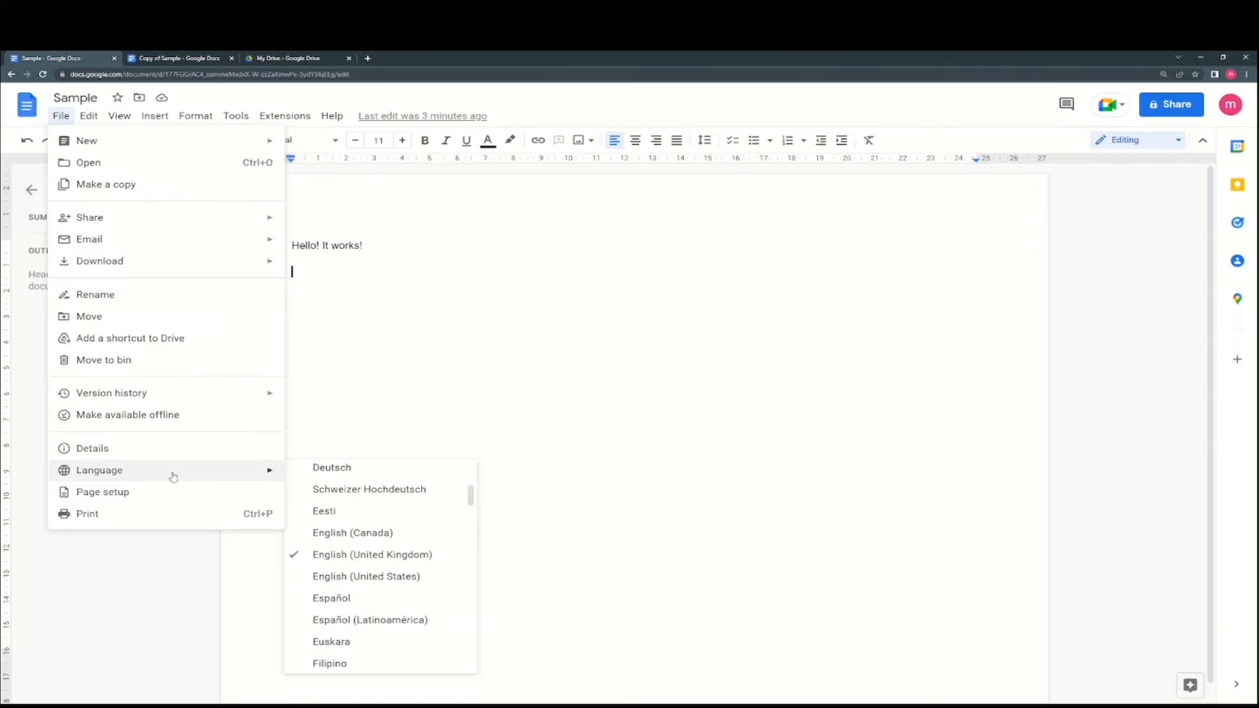
- Keep Letter as the paper size in Page setup and apply it
left_click(126, 493)
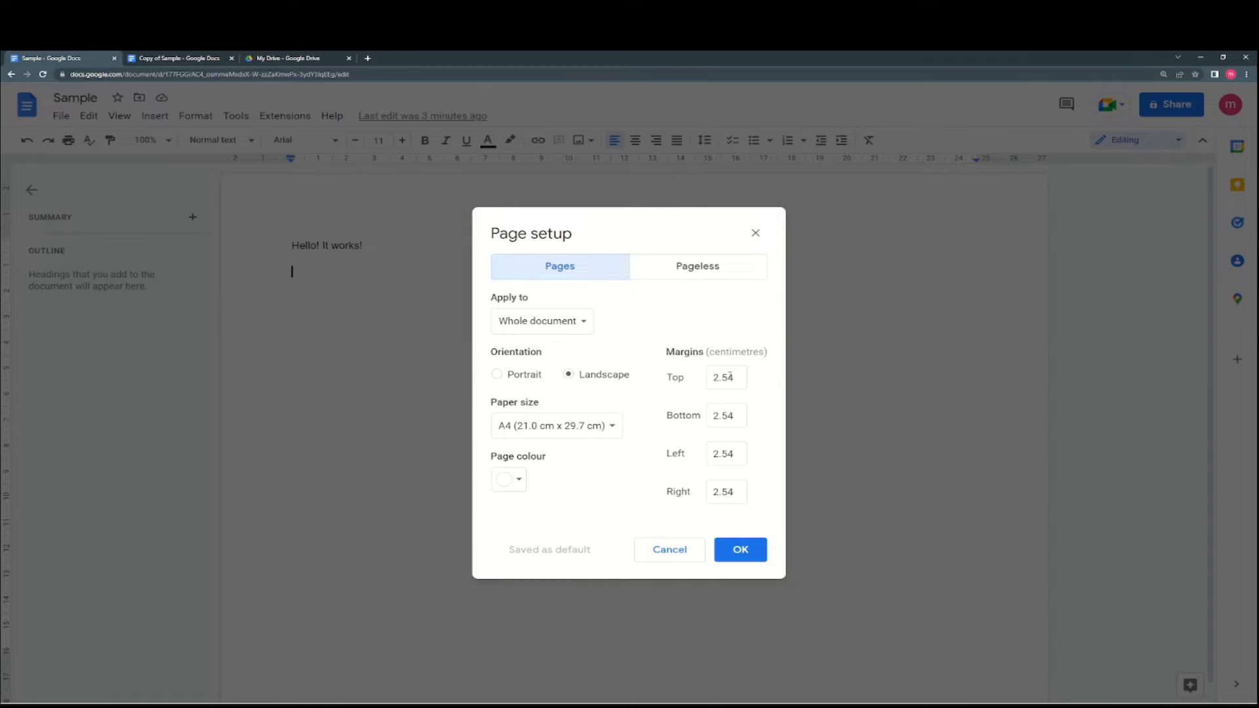
left_click(572, 425)
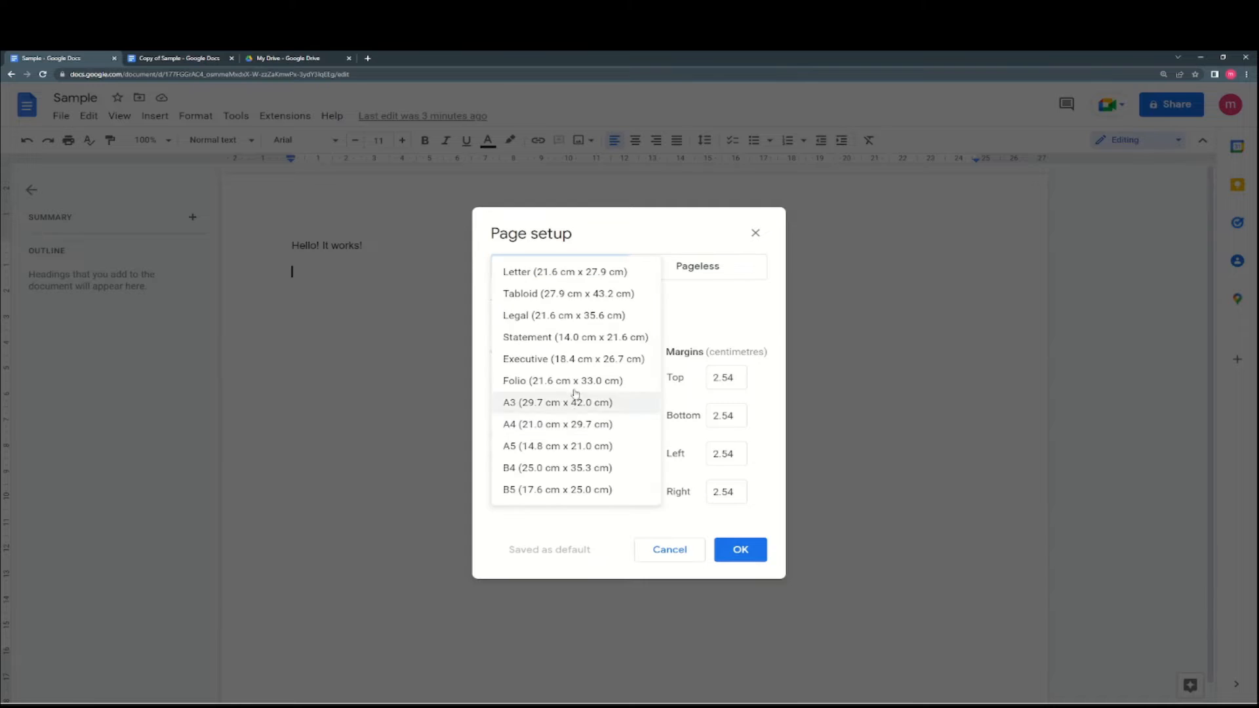
left_click(549, 282)
left_click(741, 550)
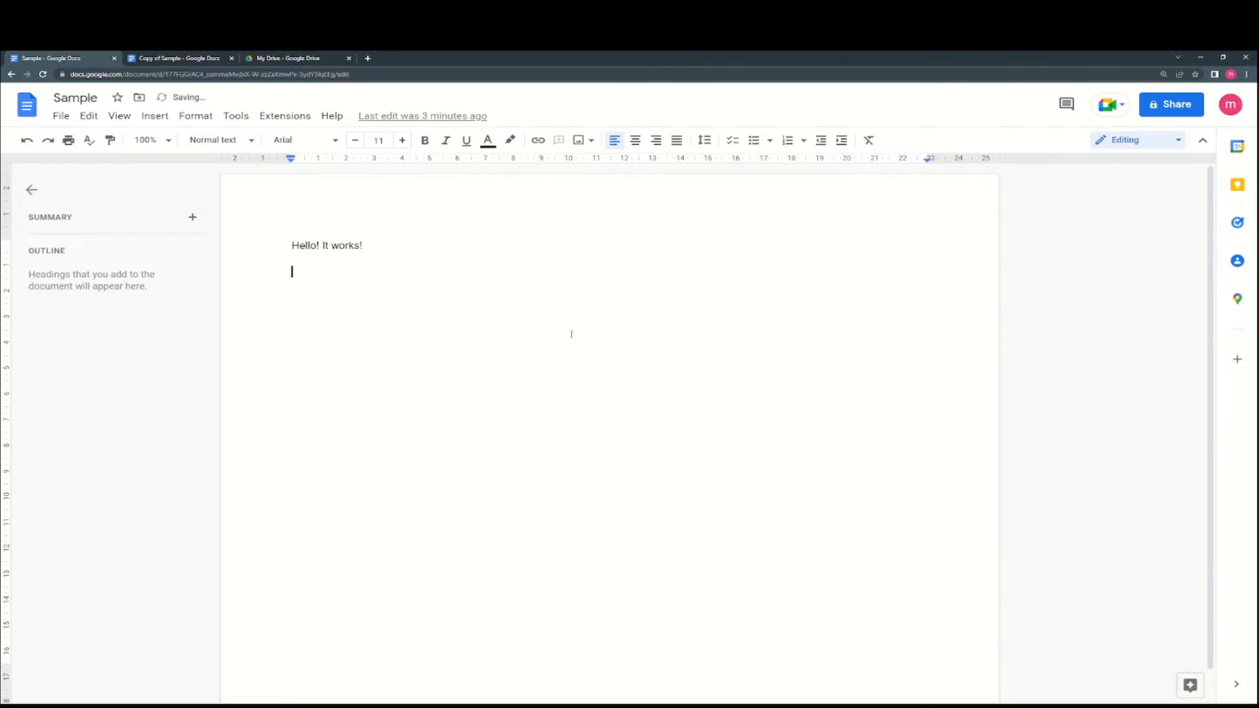
- Reapply Page setup to the whole document with Letter paper in portrait orientation
left_click(61, 116)
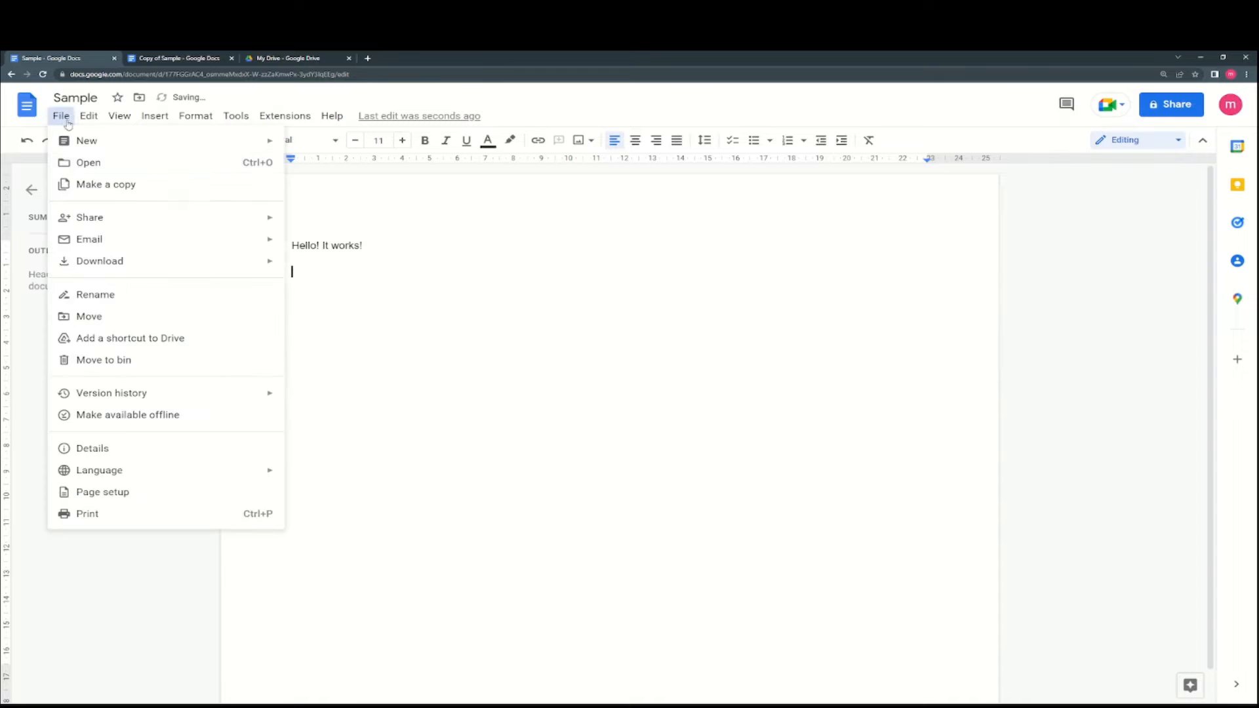
left_click(129, 492)
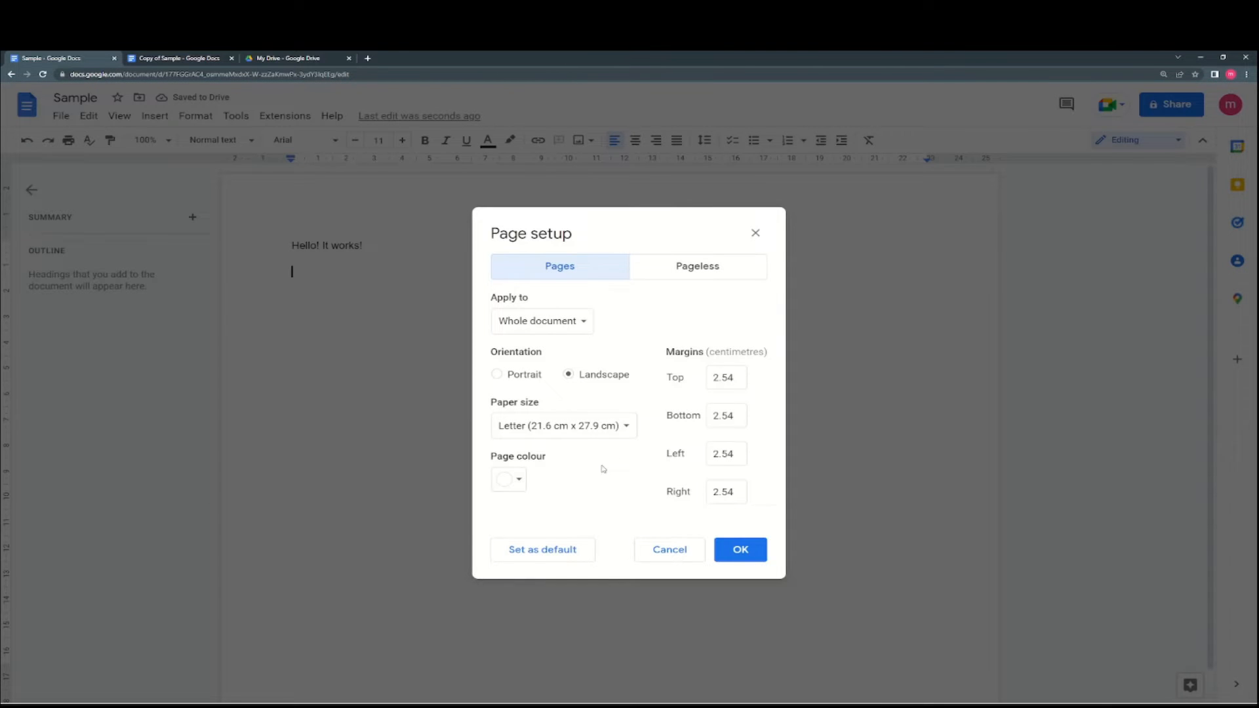
left_click(547, 329)
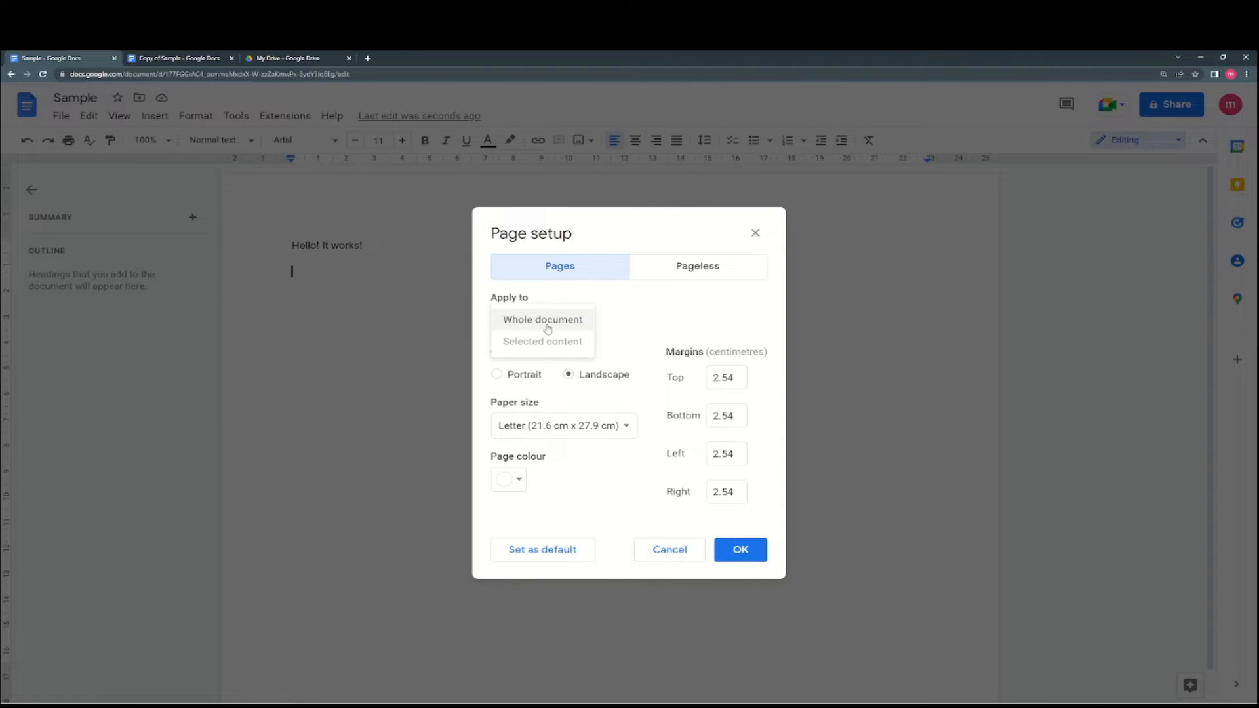
left_click(545, 324)
left_click(563, 426)
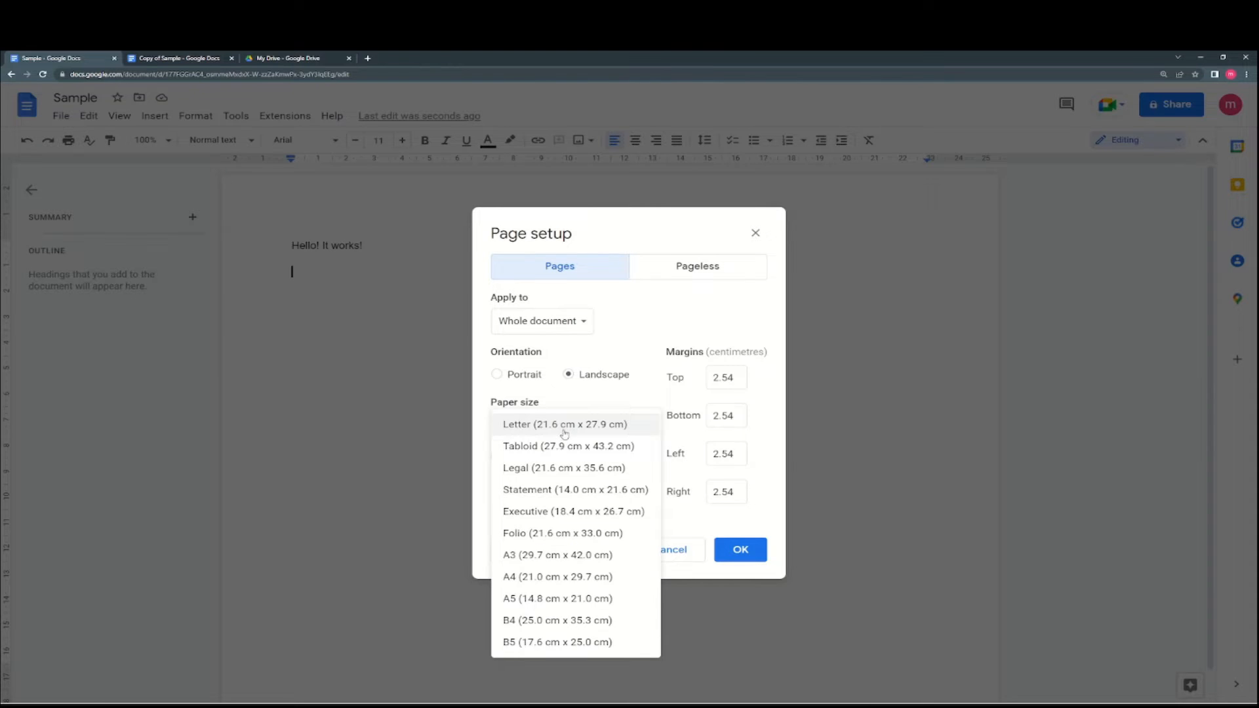
left_click(564, 427)
left_click(581, 375)
left_click(524, 374)
left_click(718, 551)
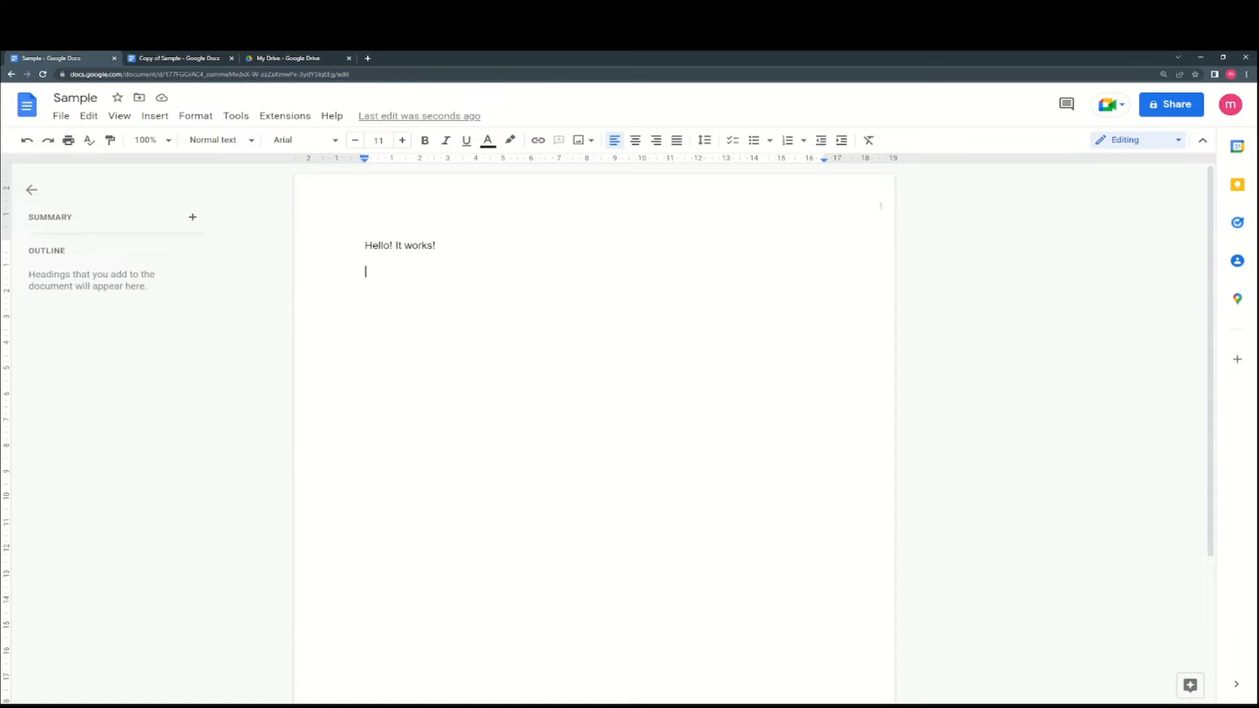
- Set the paper size to Statement and the page colour to black for the whole document
left_click(61, 115)
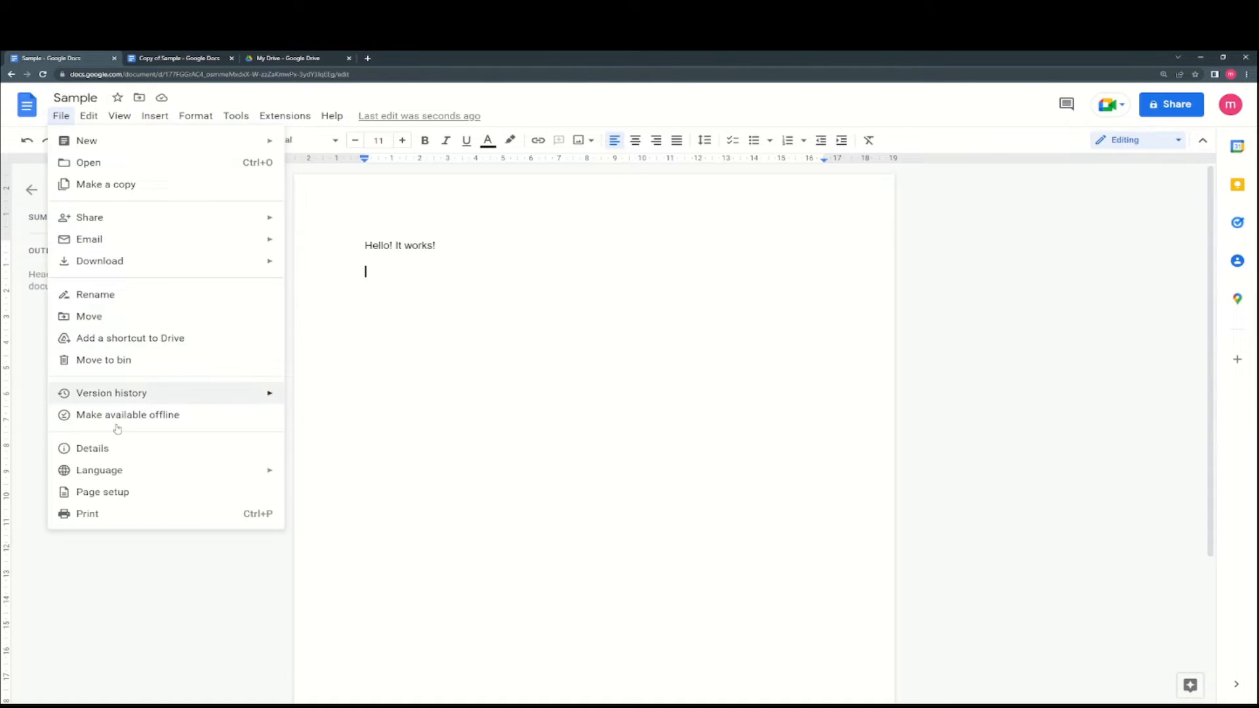
left_click(113, 493)
left_click(524, 425)
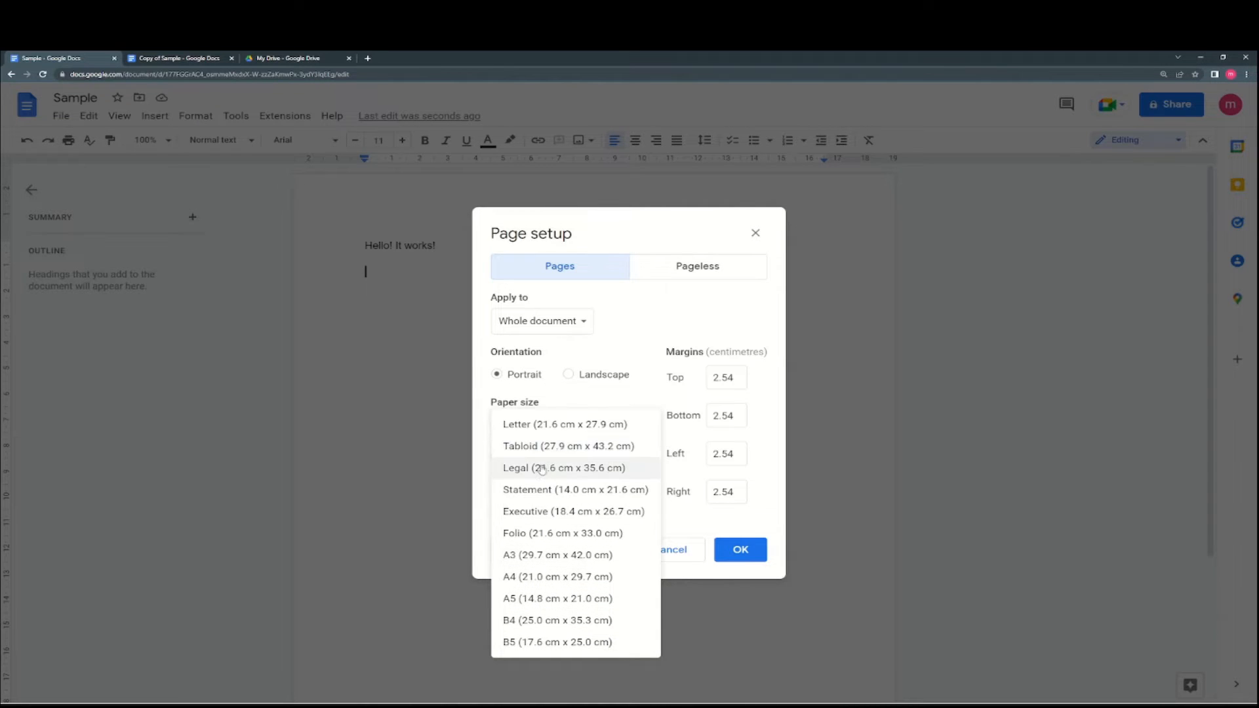
left_click(540, 489)
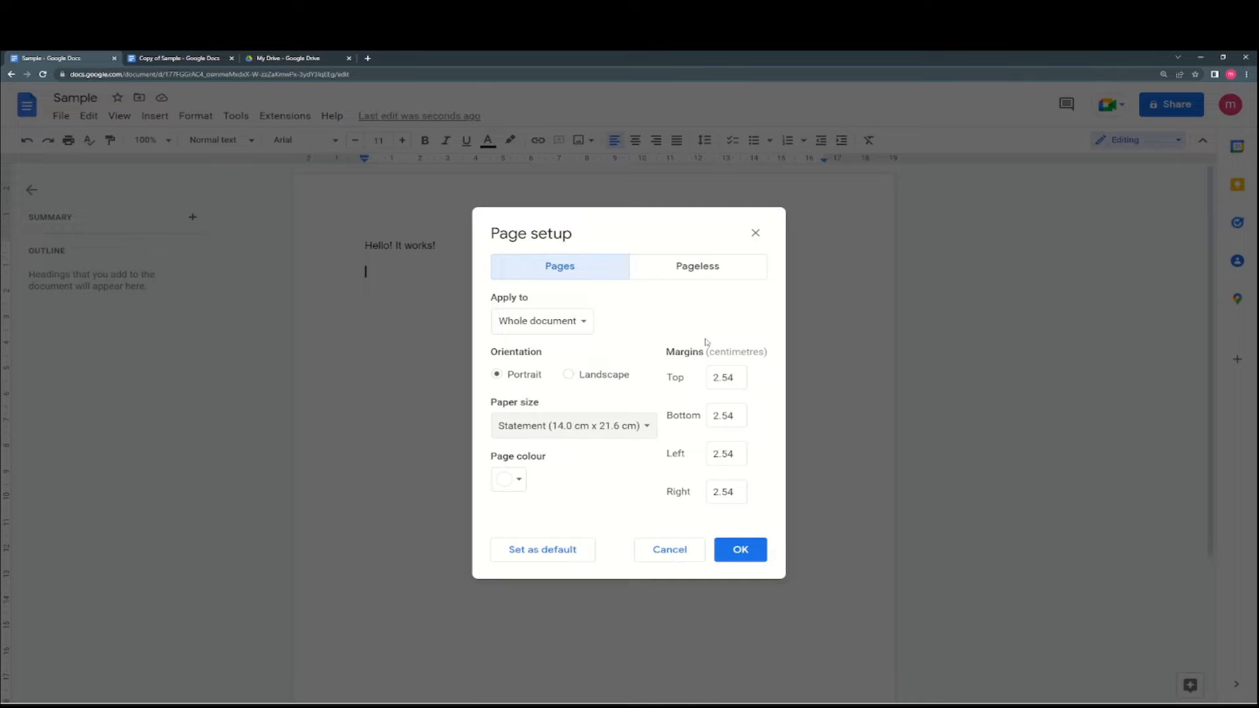
left_click(578, 320)
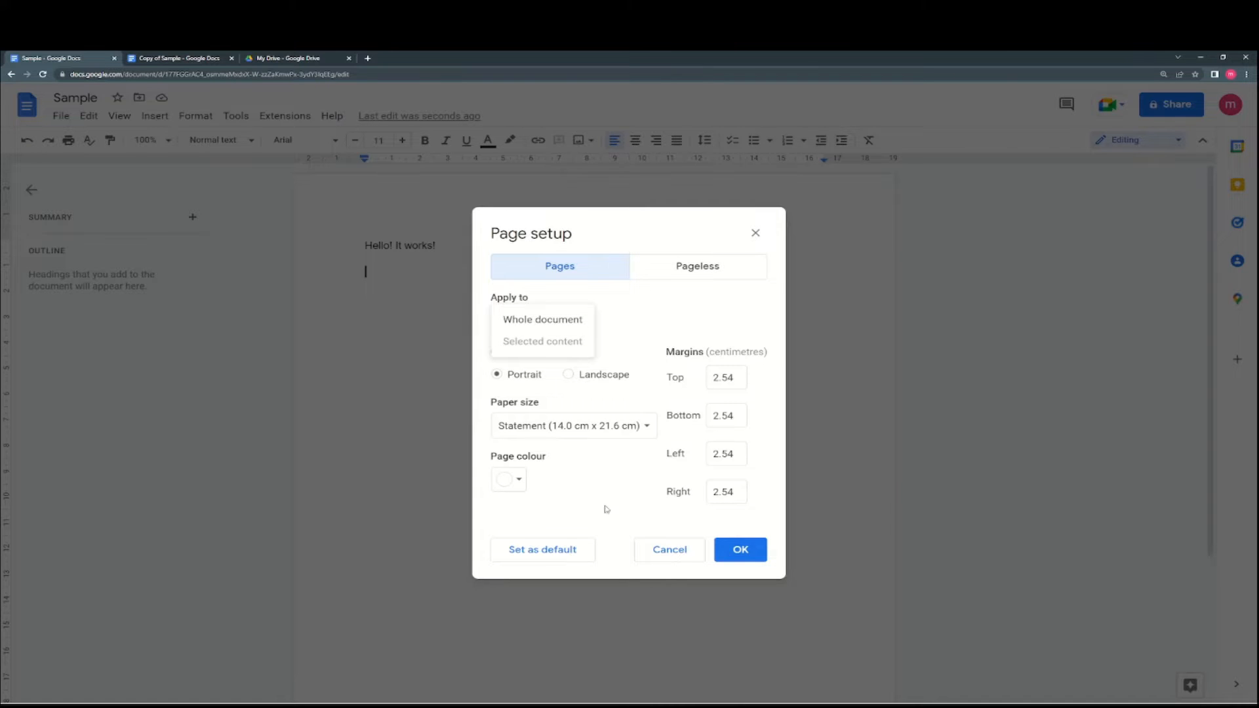
left_click(512, 479)
left_click(547, 487)
left_click(522, 479)
left_click(509, 550)
left_click(739, 550)
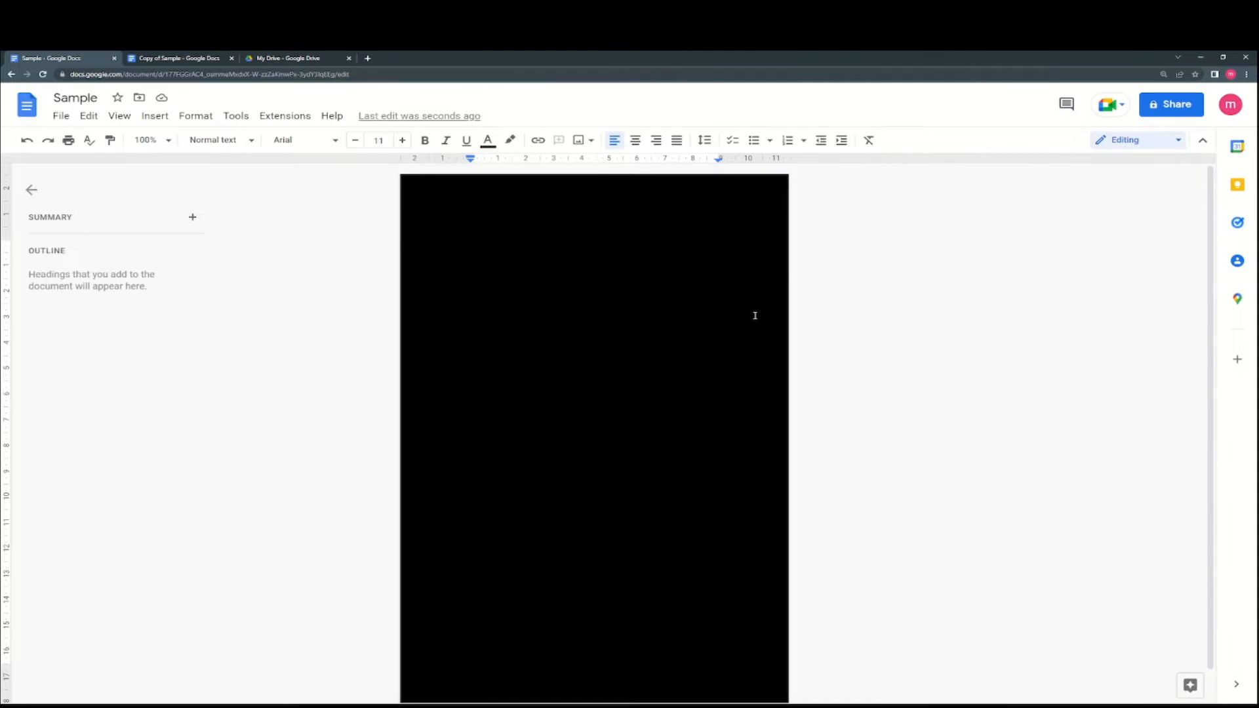
- Set the top margin to 0 and the bottom margin to 1.5 in Page setup
left_click(61, 116)
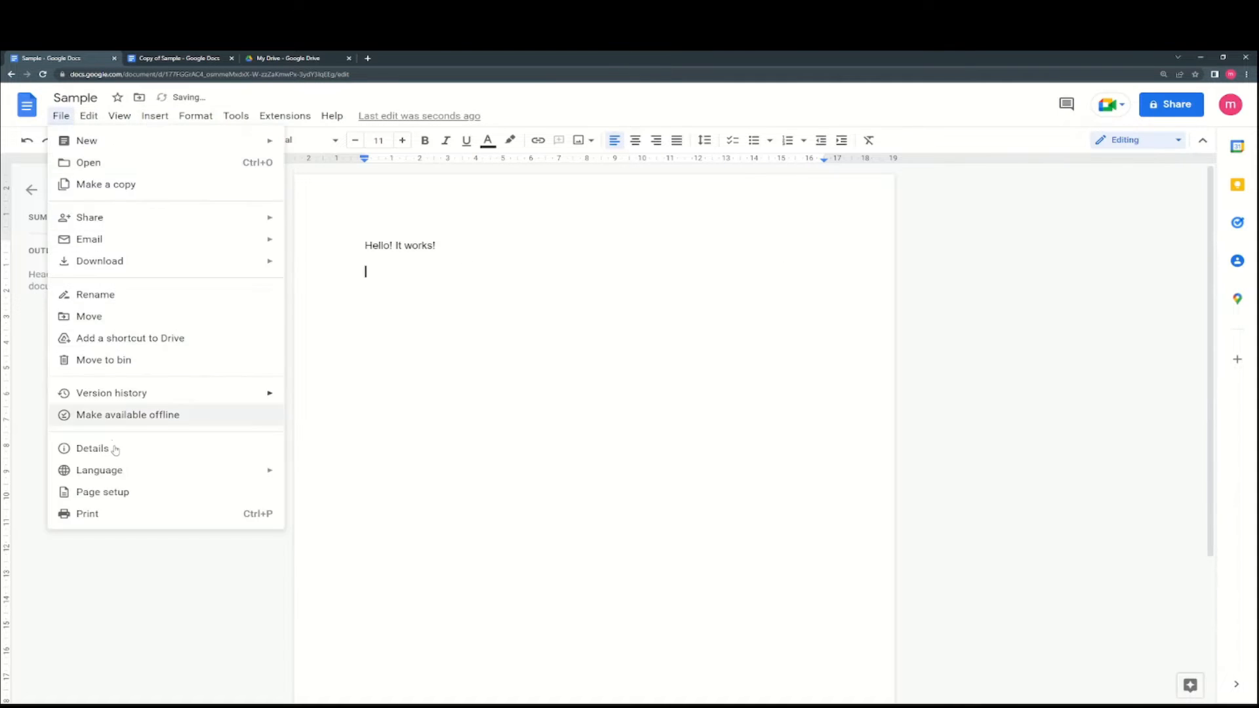
left_click(122, 492)
left_click(724, 376)
left_click_drag(731, 376, 701, 372)
type("0")
key("Return")
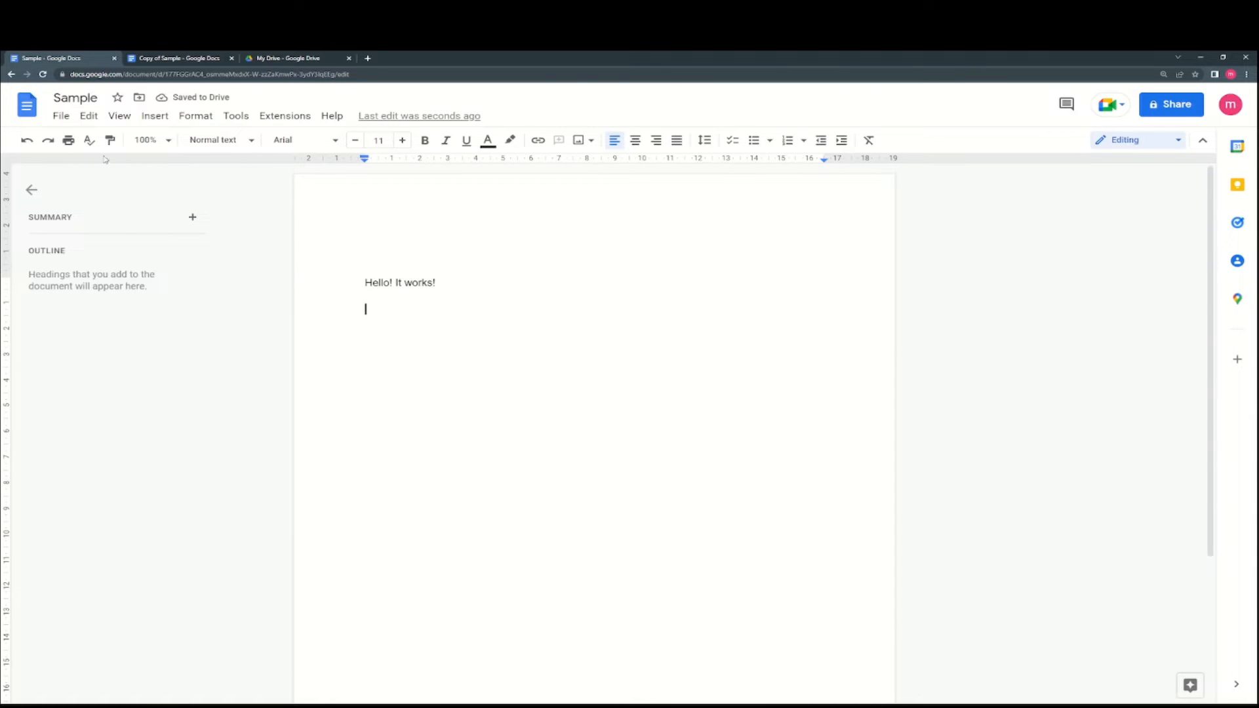
left_click(61, 116)
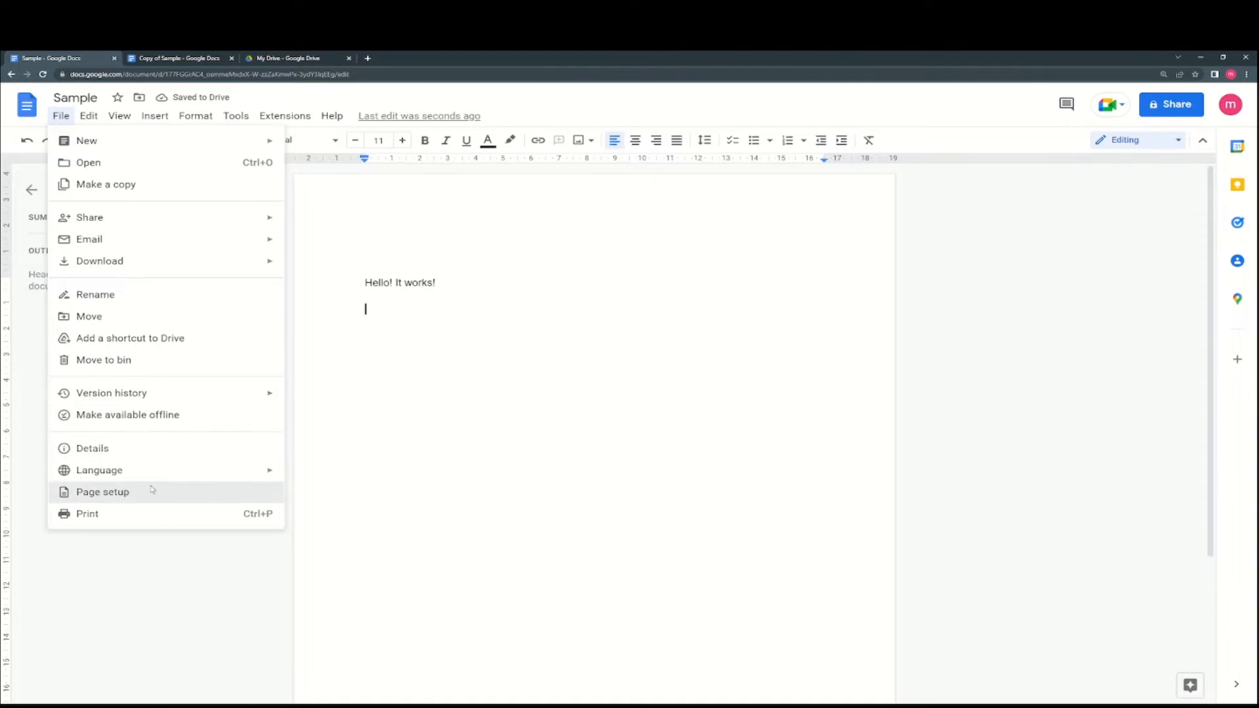
left_click(103, 492)
left_click_drag(736, 416, 673, 413)
key("BackSpace")
type("1.5")
key("Return")
- Undo the bottom and top margin changes and remove the empty line below the text
scroll(647, 413, "down", 3)
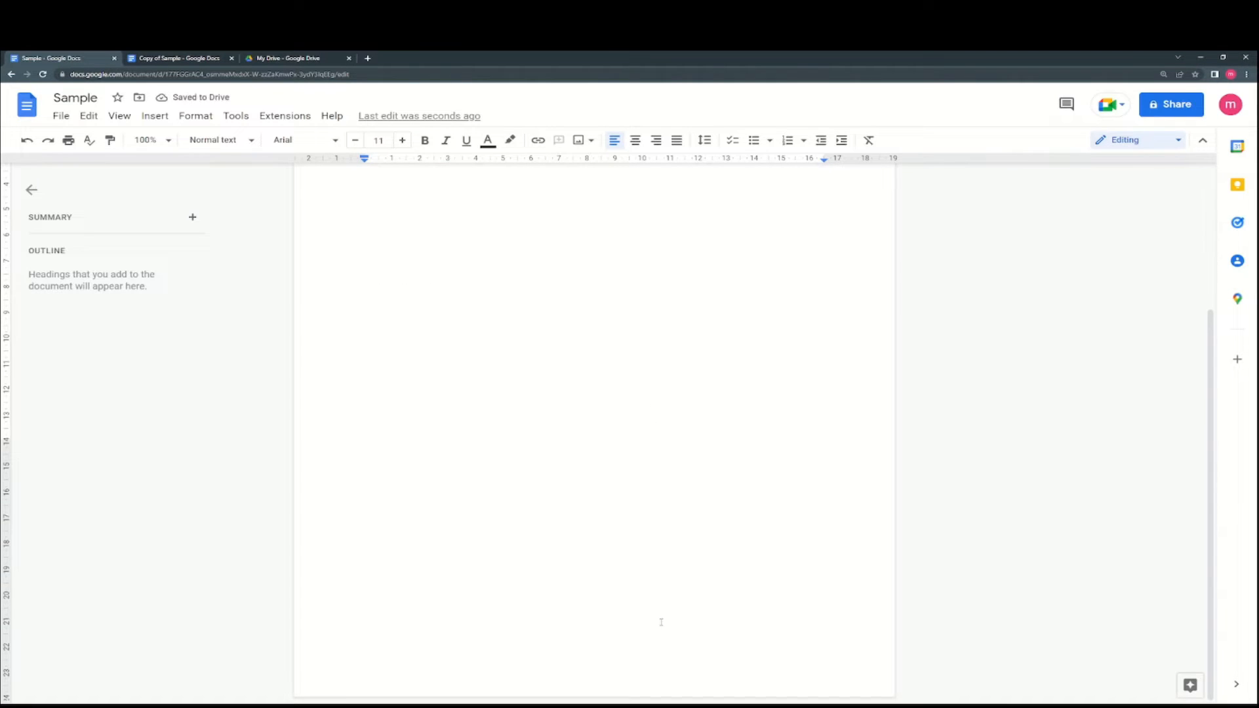
scroll(643, 585, "up", 3)
key("ctrl+z")
scroll(637, 441, "down", 3)
key("ctrl+z")
key("ctrl+z")
key("ctrl+z")
key("ctrl+z")
key("ctrl+y")
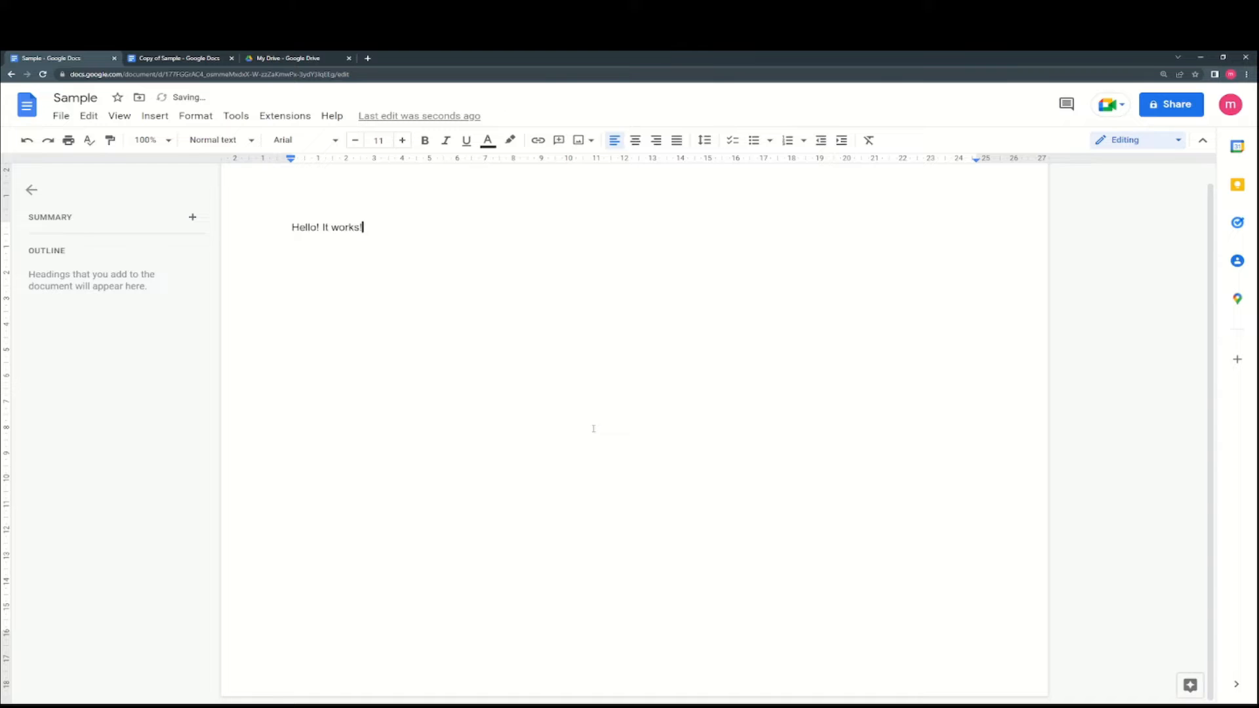
- Open the print preview and close it without printing
left_click(61, 116)
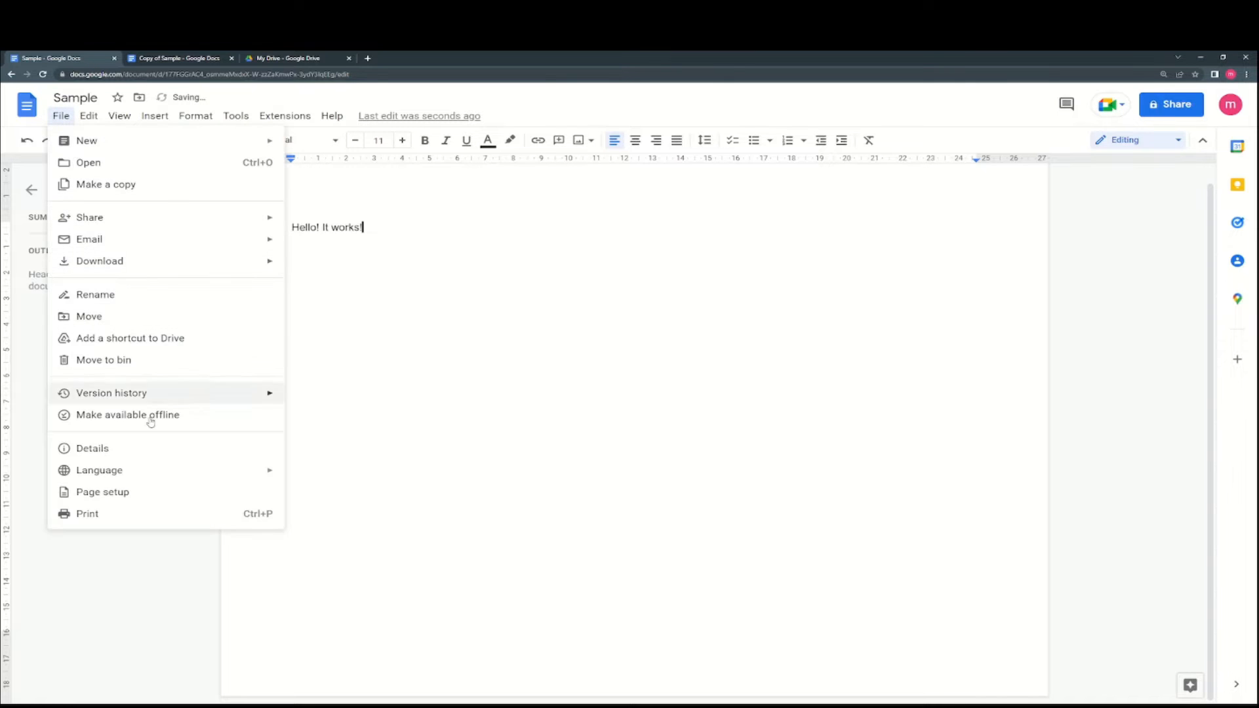
left_click(147, 514)
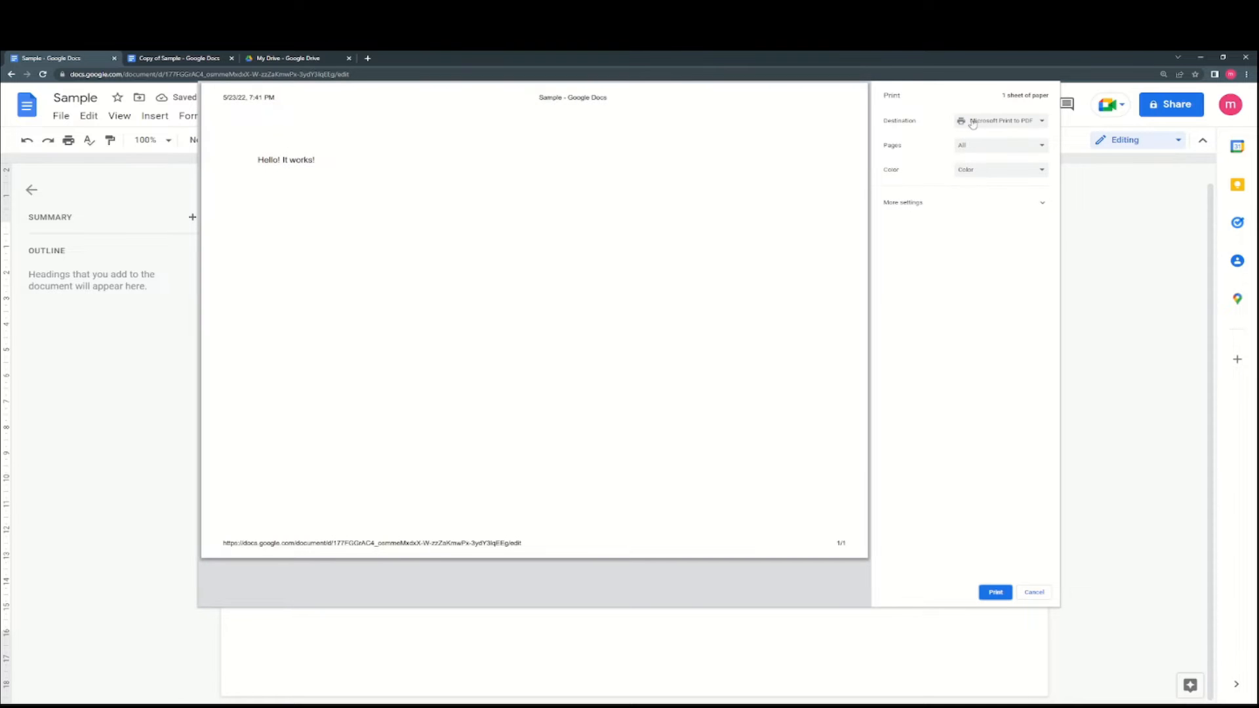
key("Escape")
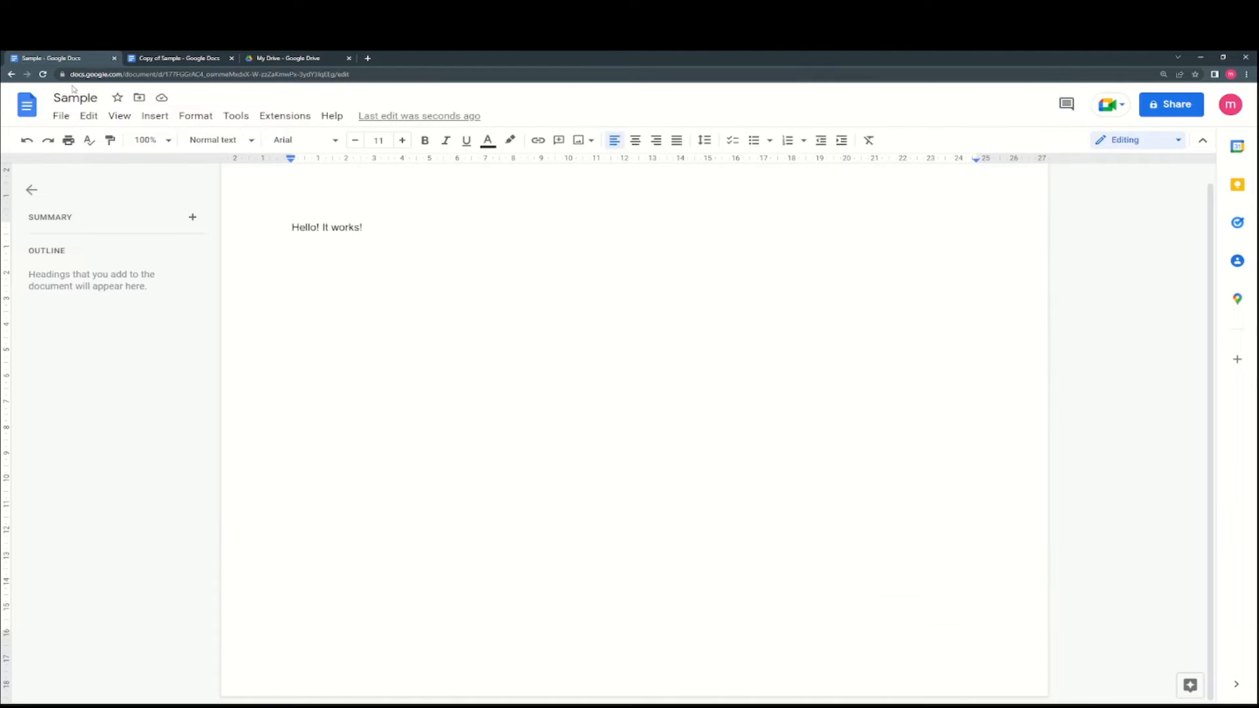
- Select all text, check View > Mode, then bring up the editing mode choices
left_click(90, 116)
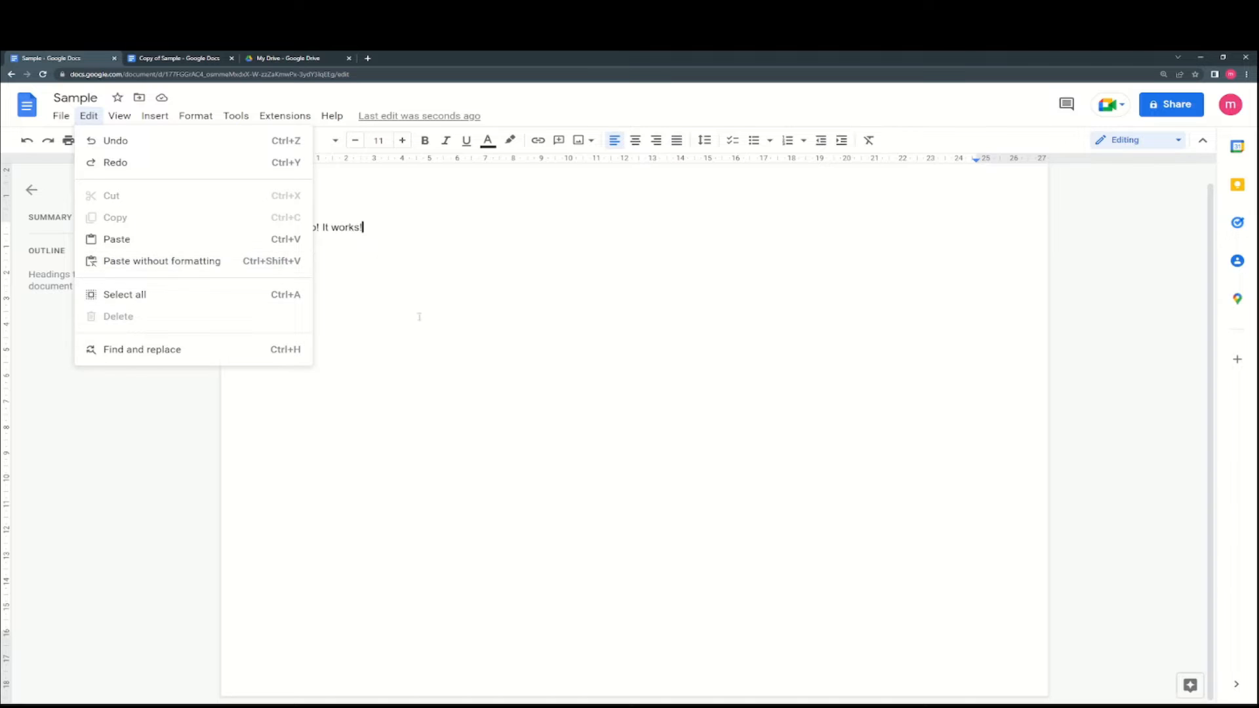
left_click(280, 296)
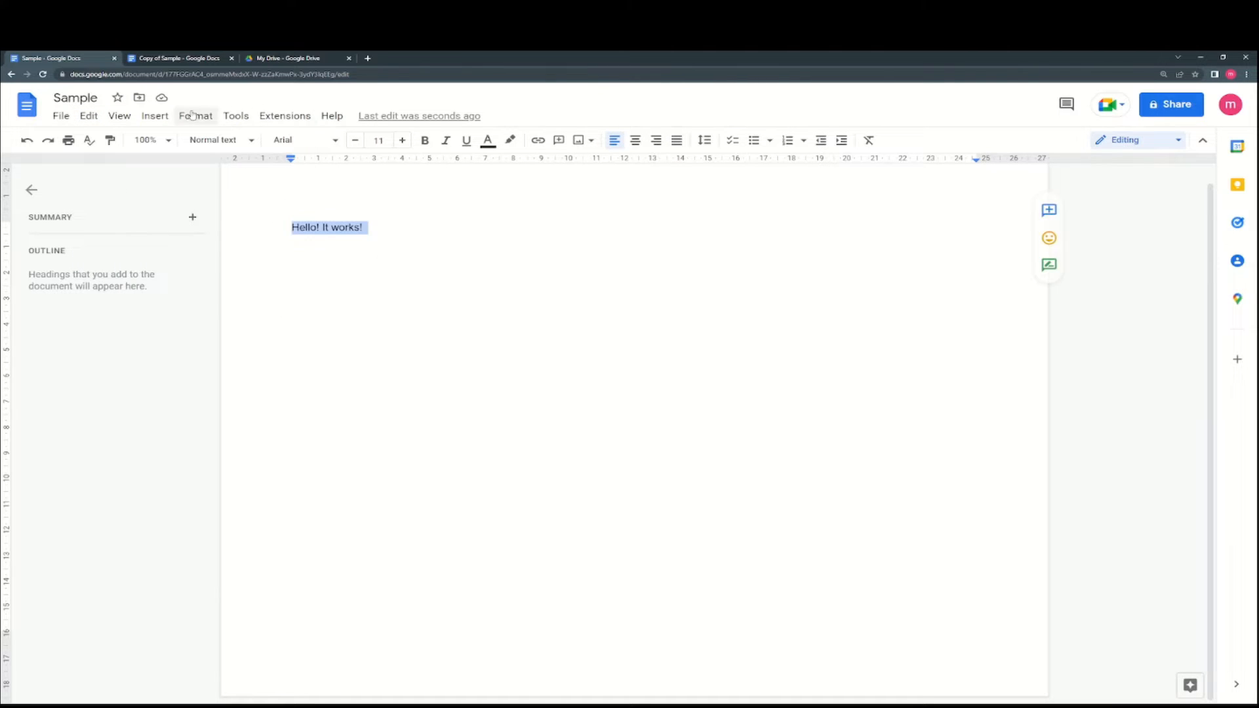
left_click(118, 116)
mouse_move(146, 144)
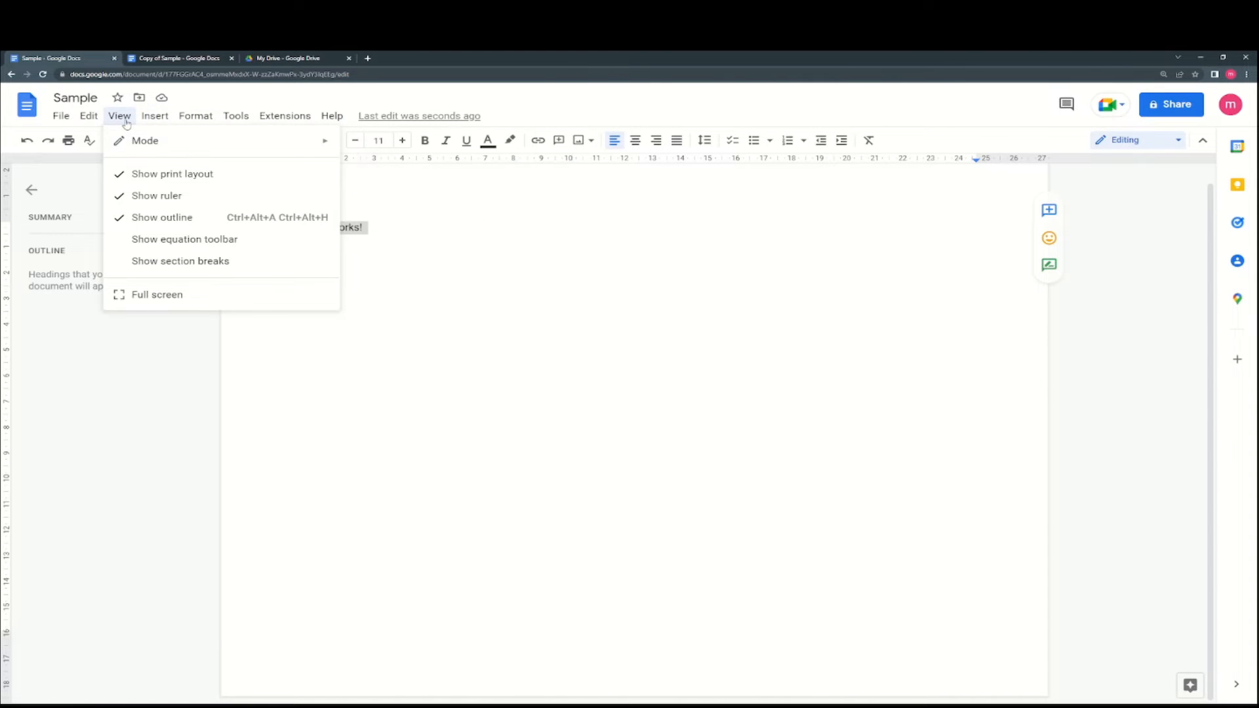
left_click(1036, 291)
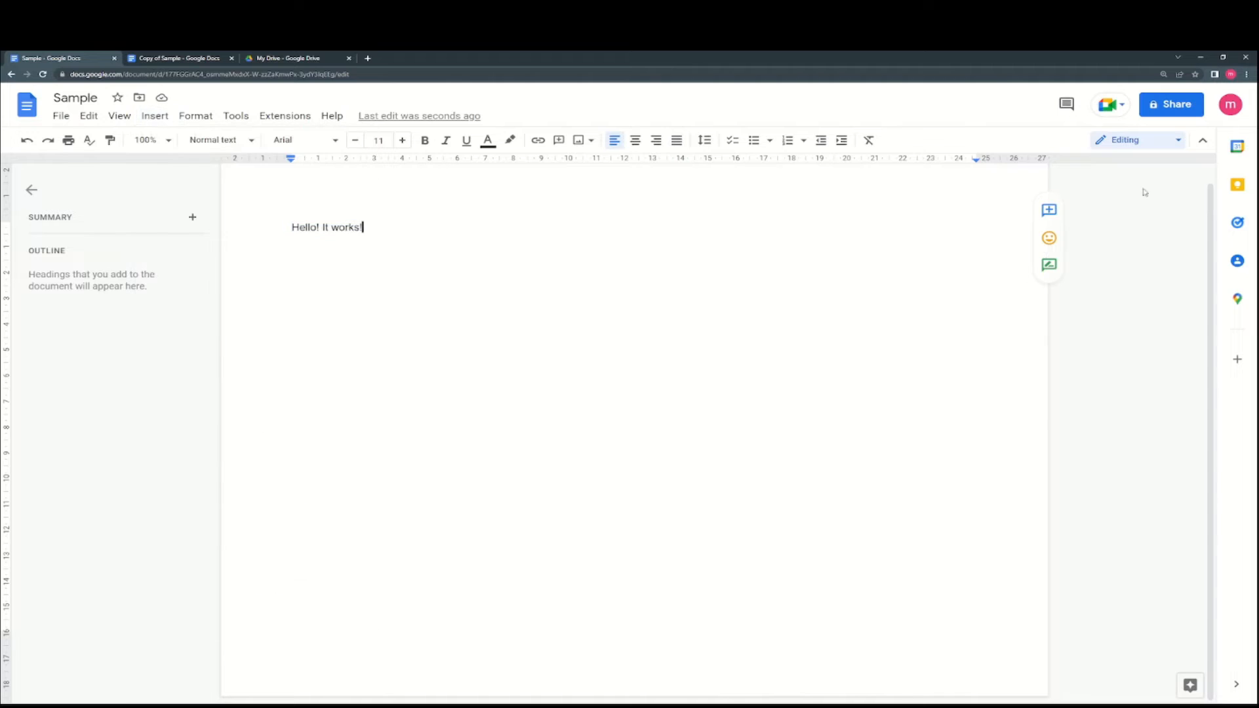
left_click(1124, 144)
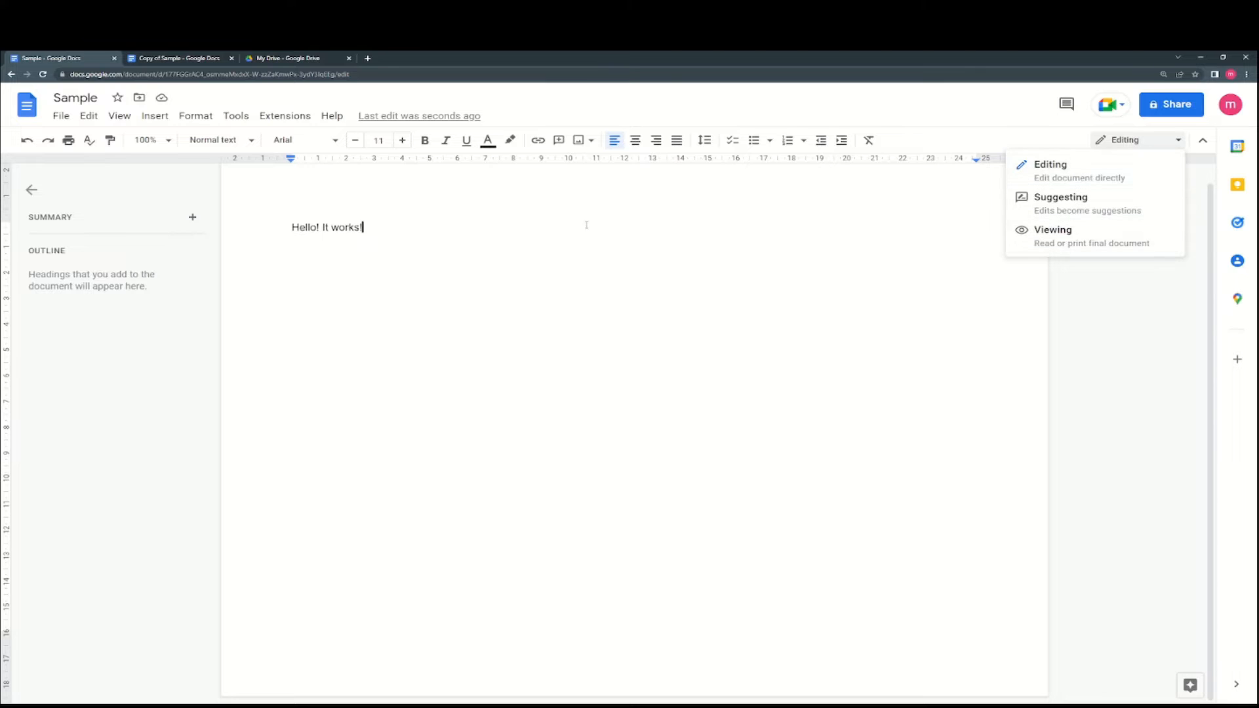
- Change the mode dropdown from Editing to Suggesting
left_click(450, 238)
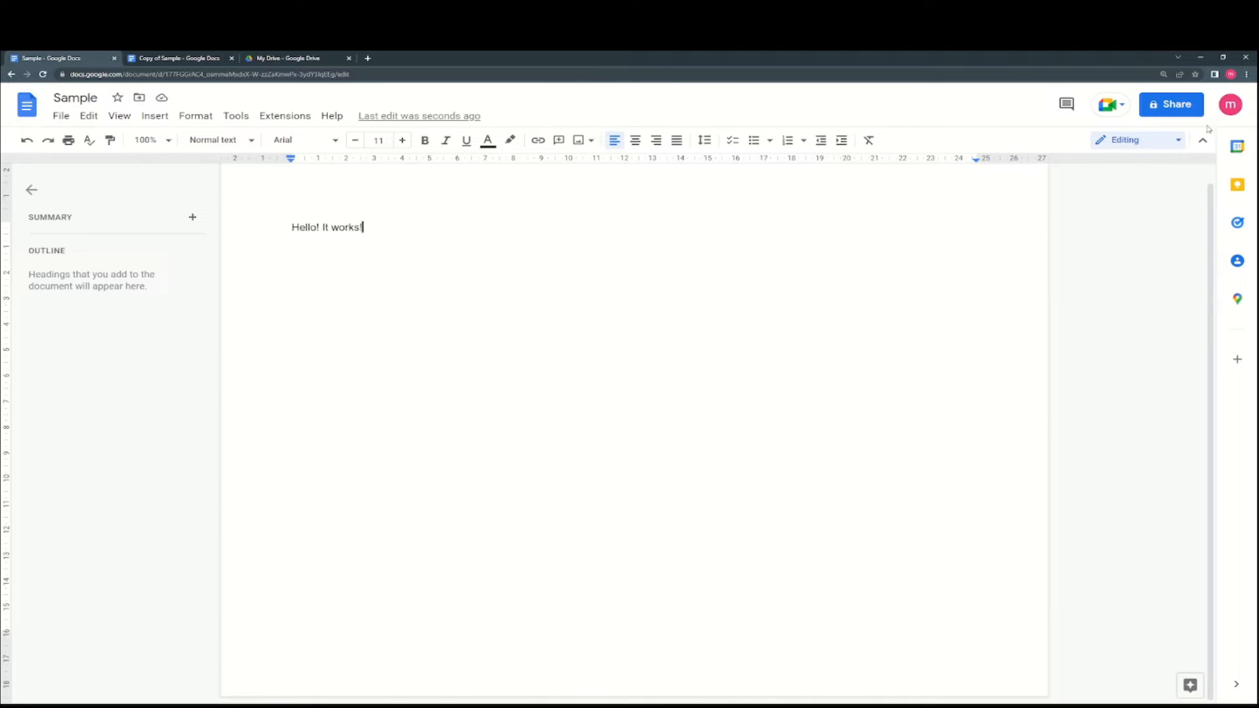
left_click(1115, 140)
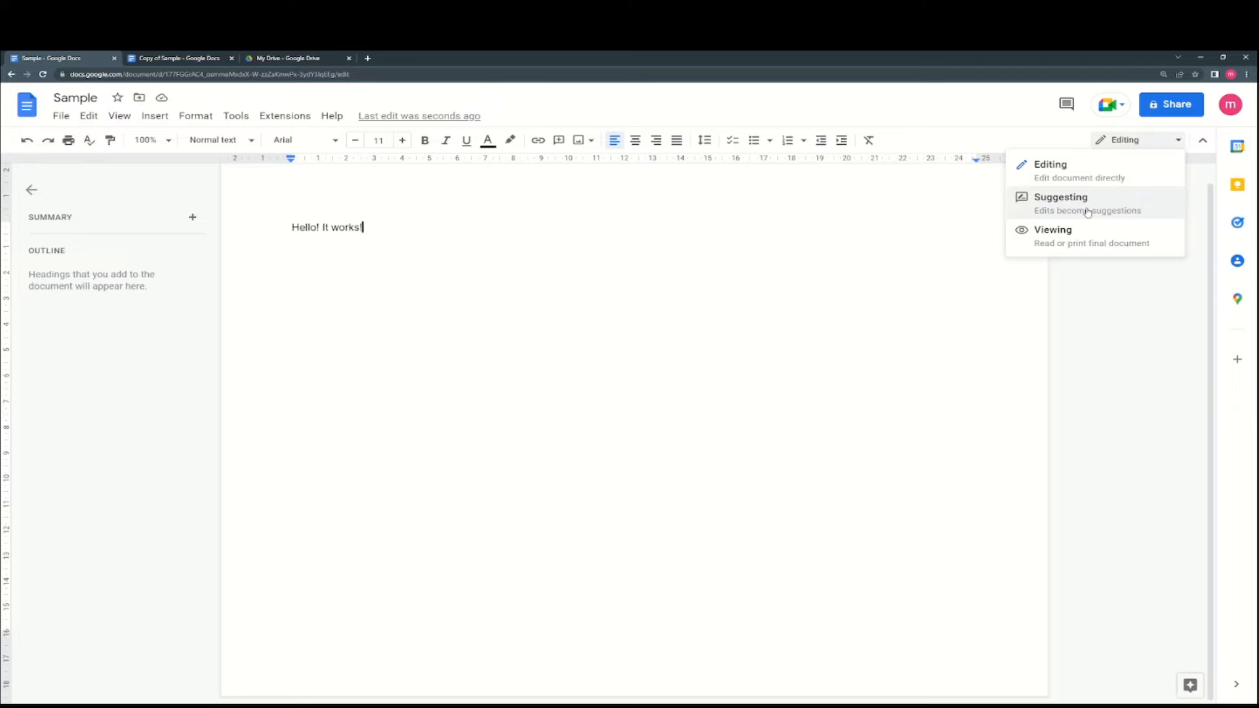
key("Escape")
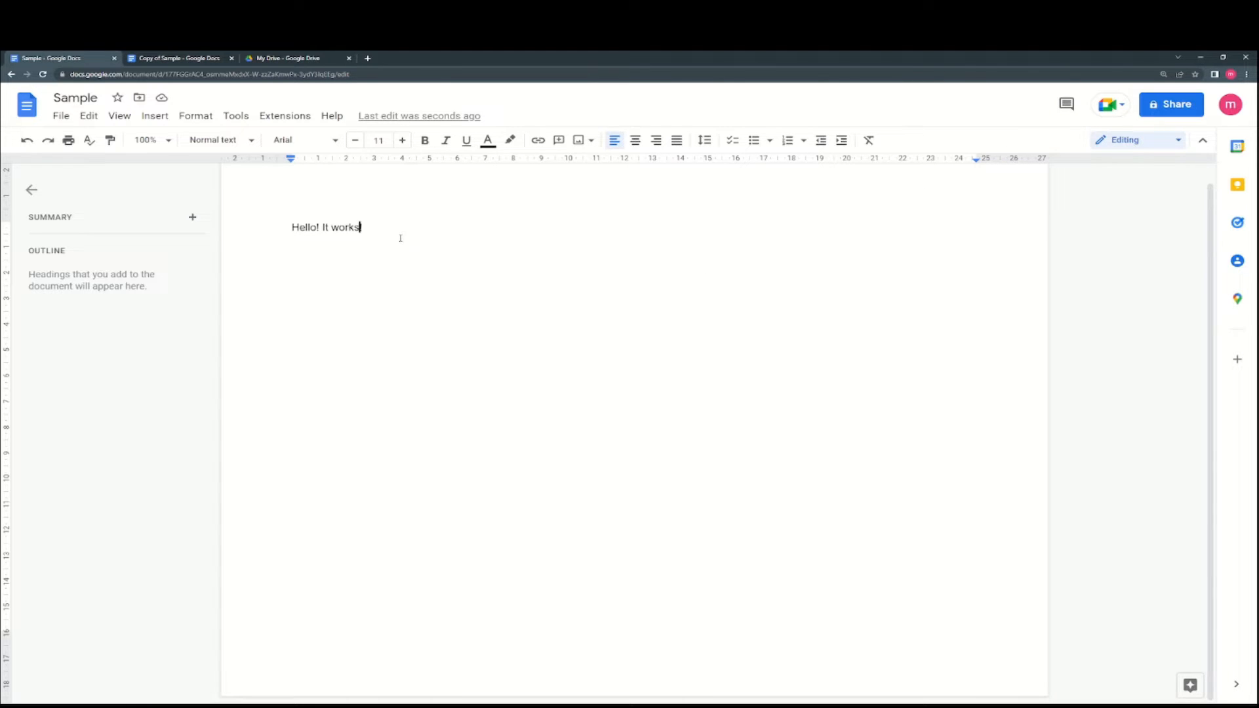
left_click(1107, 141)
left_click(1089, 198)
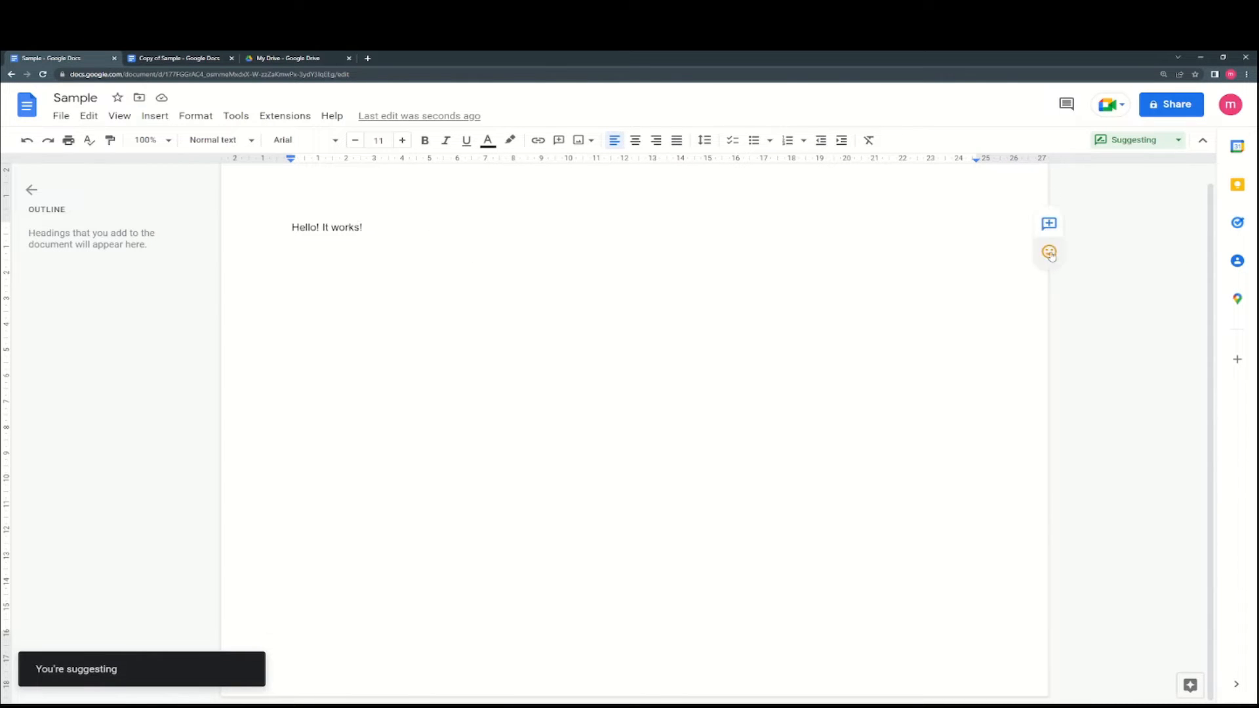
- Add the comment 'This needs a review' to the 'Hello! It works!' line
left_click(1051, 228)
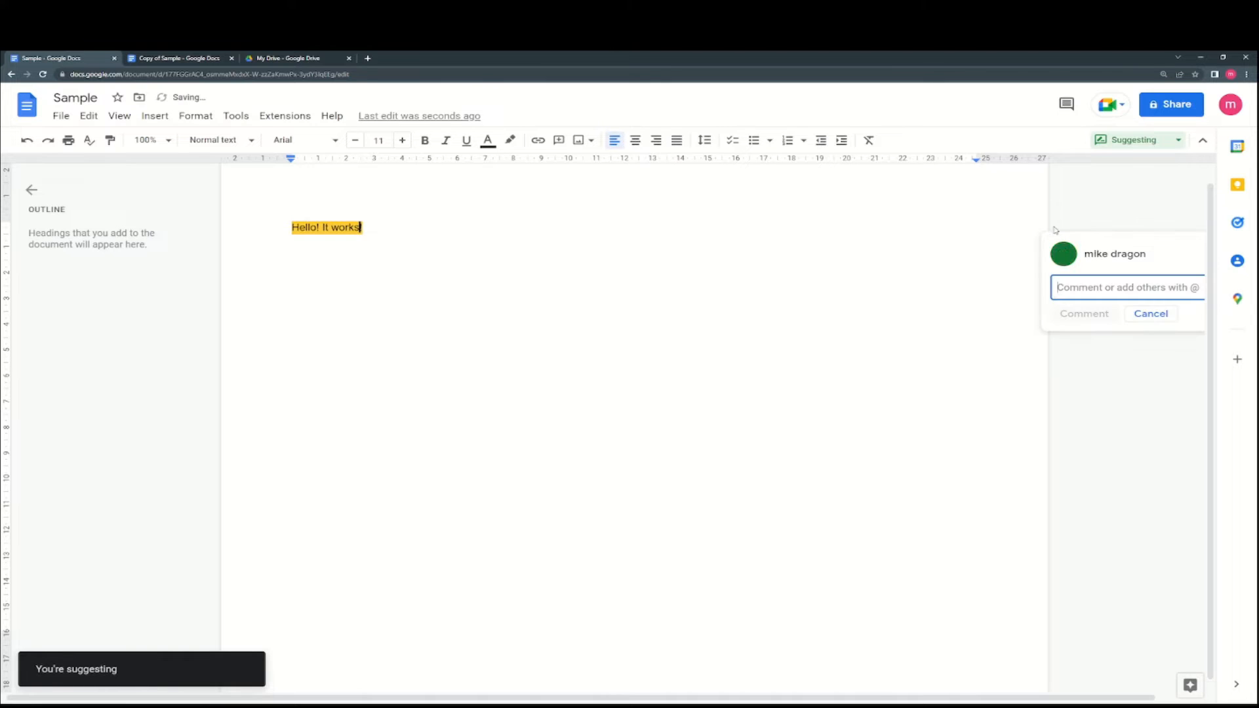
type("This ne")
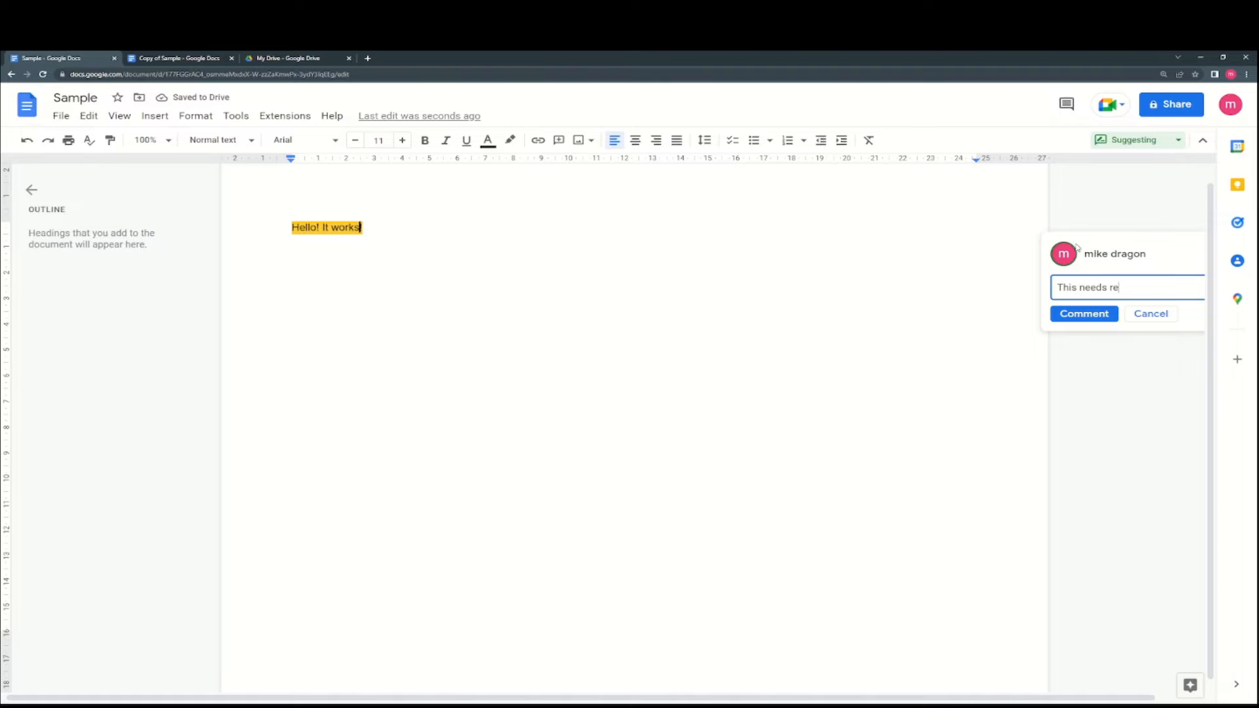
type("eds a review")
left_click(1104, 314)
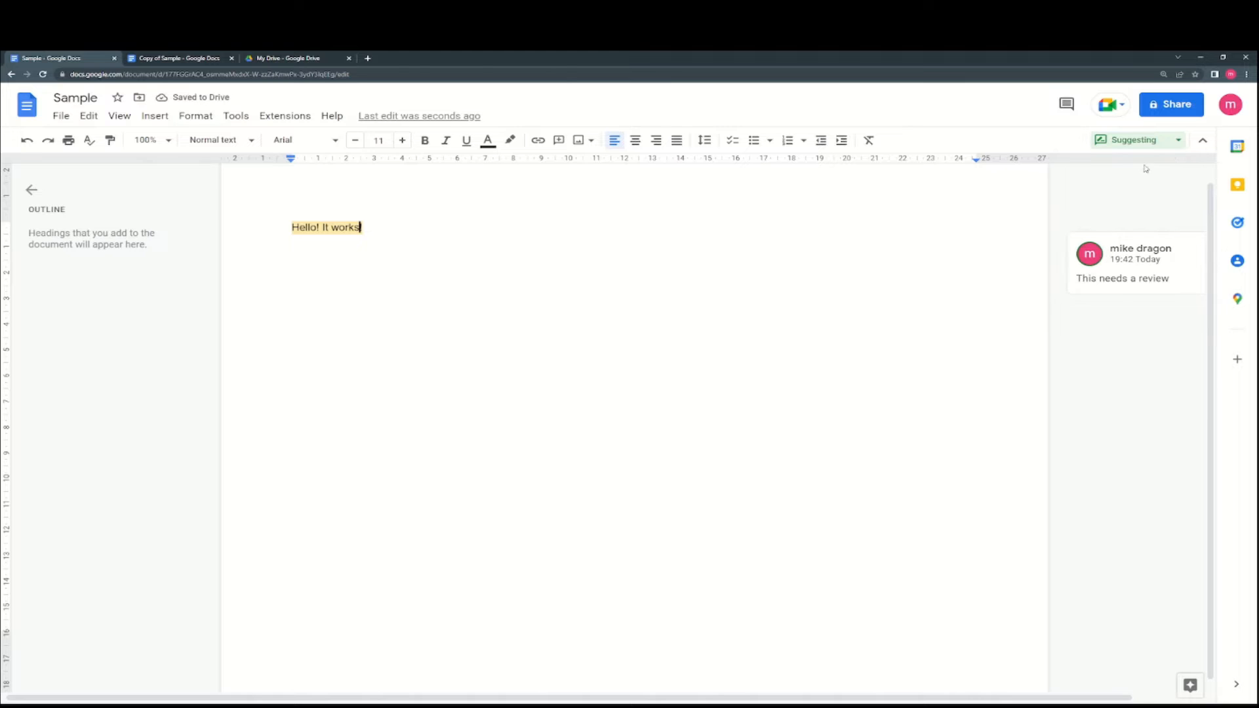
- Give the comment a grinning-face emoji reaction while staying in Suggesting mode
left_click(1152, 140)
left_click(1025, 213)
left_click(1048, 251)
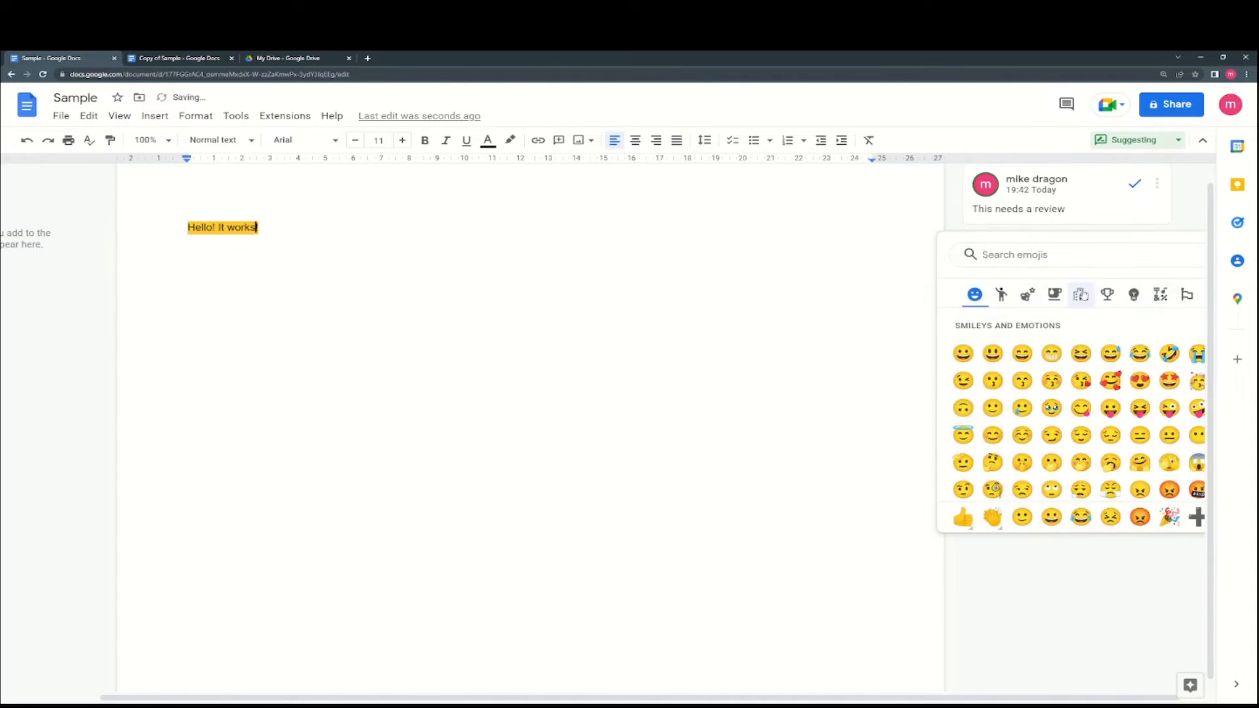
left_click(1051, 353)
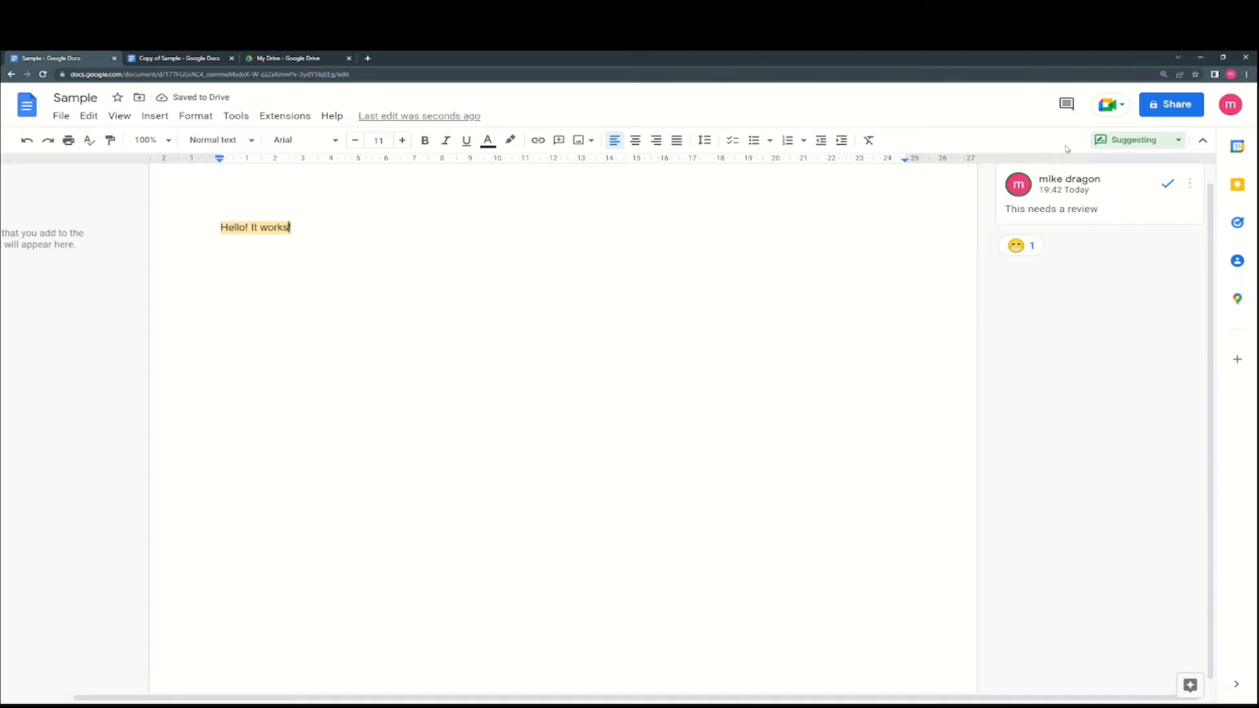
left_click(1096, 142)
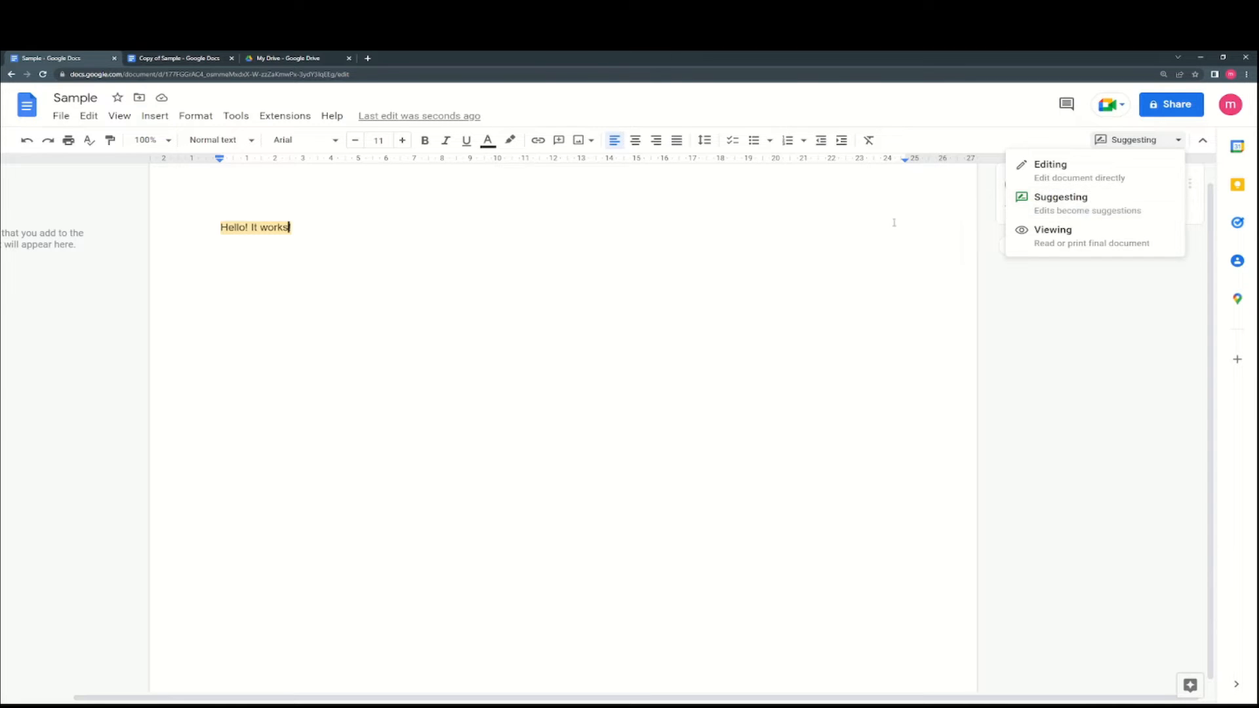
left_click(698, 304)
type("!")
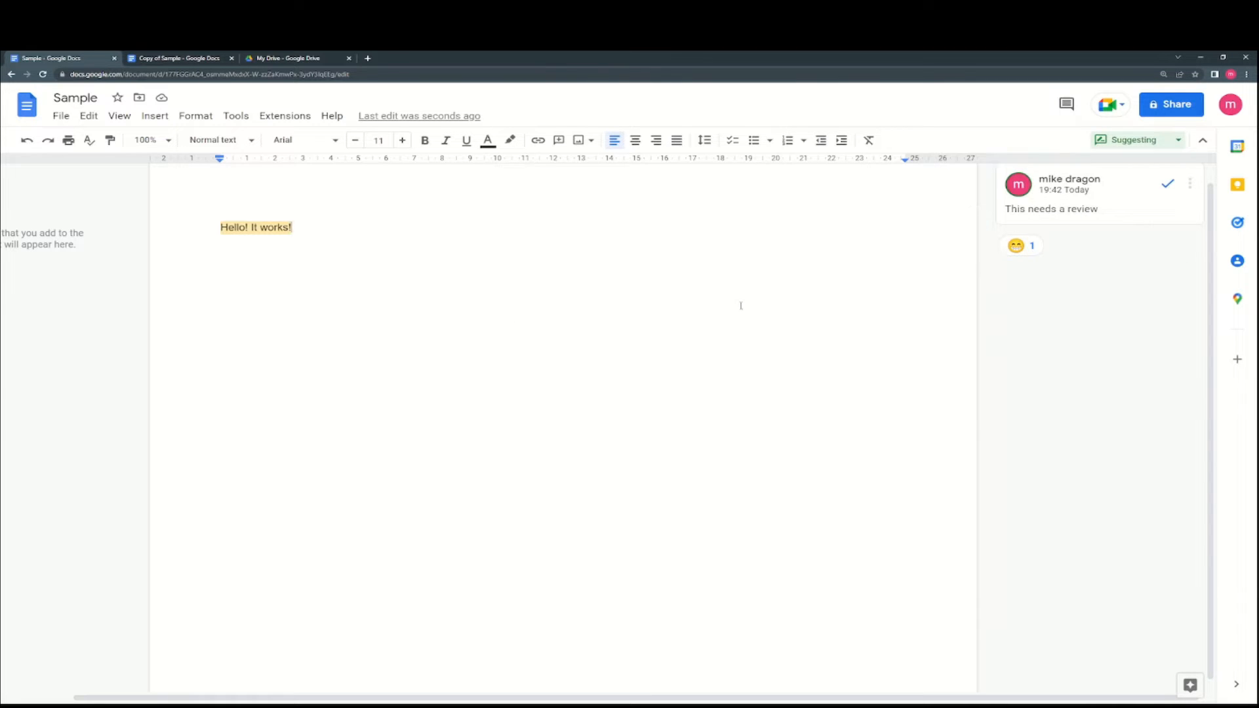
scroll(734, 301, "up", 1)
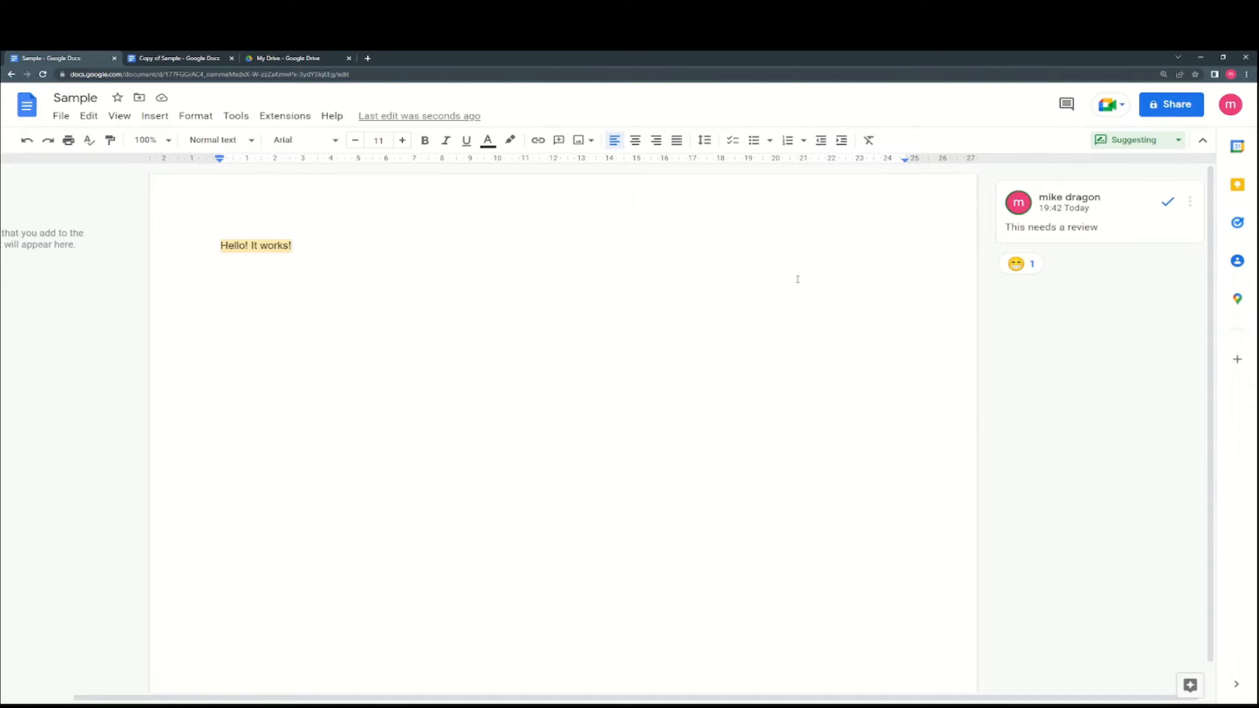
left_click(1118, 141)
left_click(1095, 166)
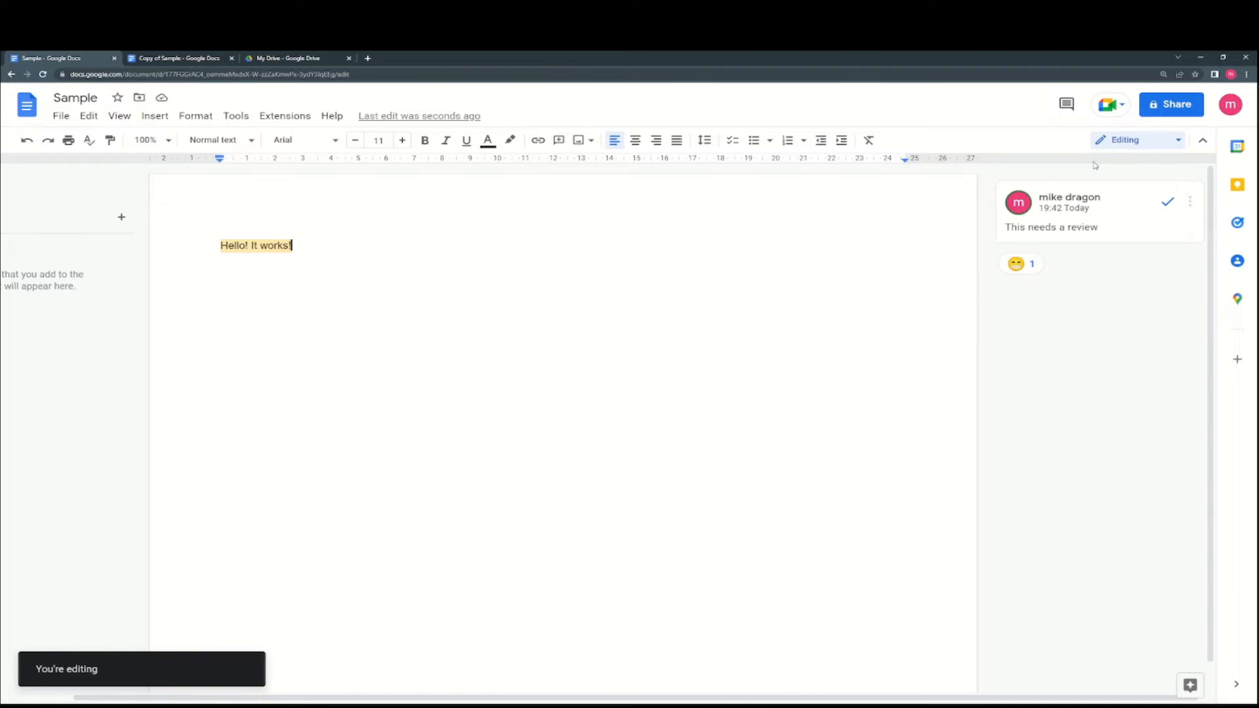
left_click(1114, 150)
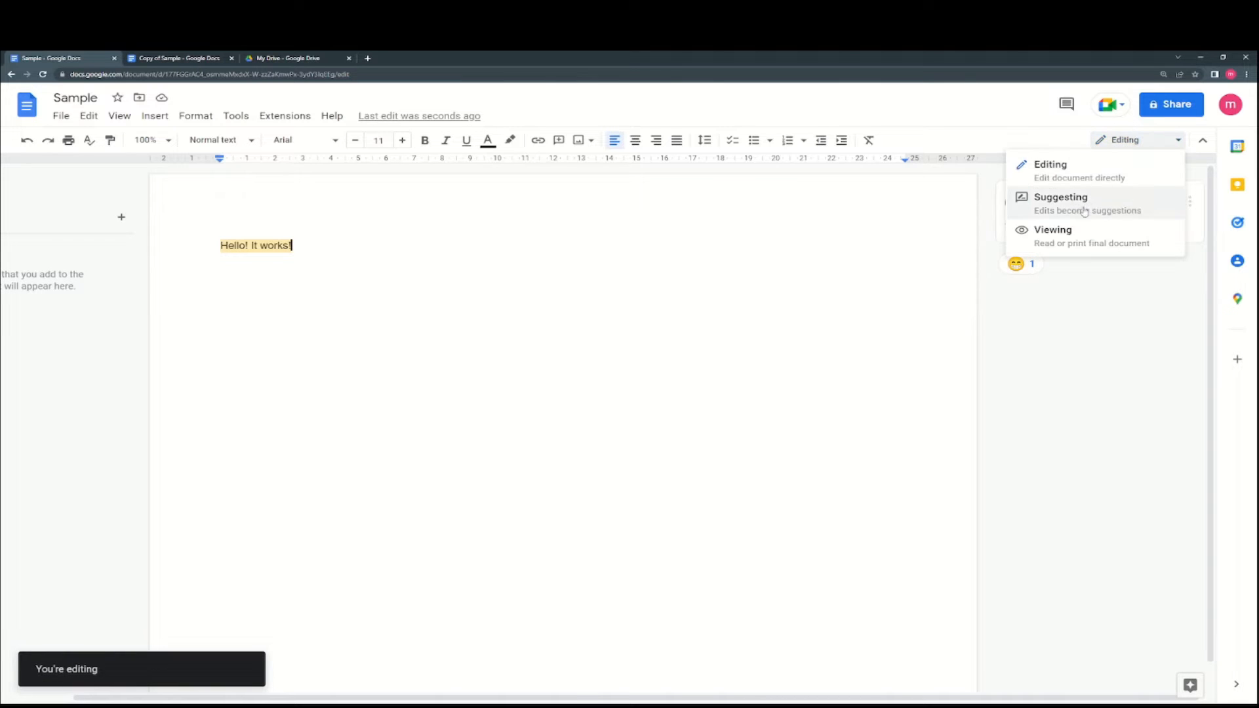
left_click(1049, 233)
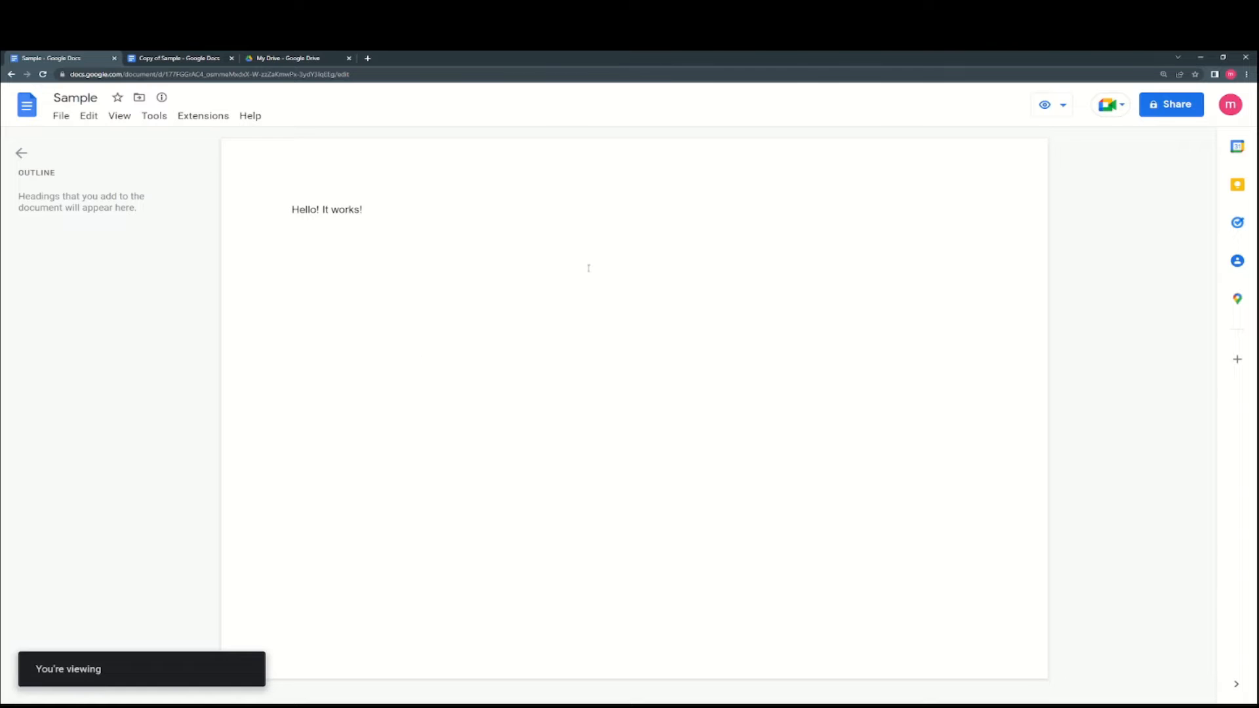
left_click(1048, 105)
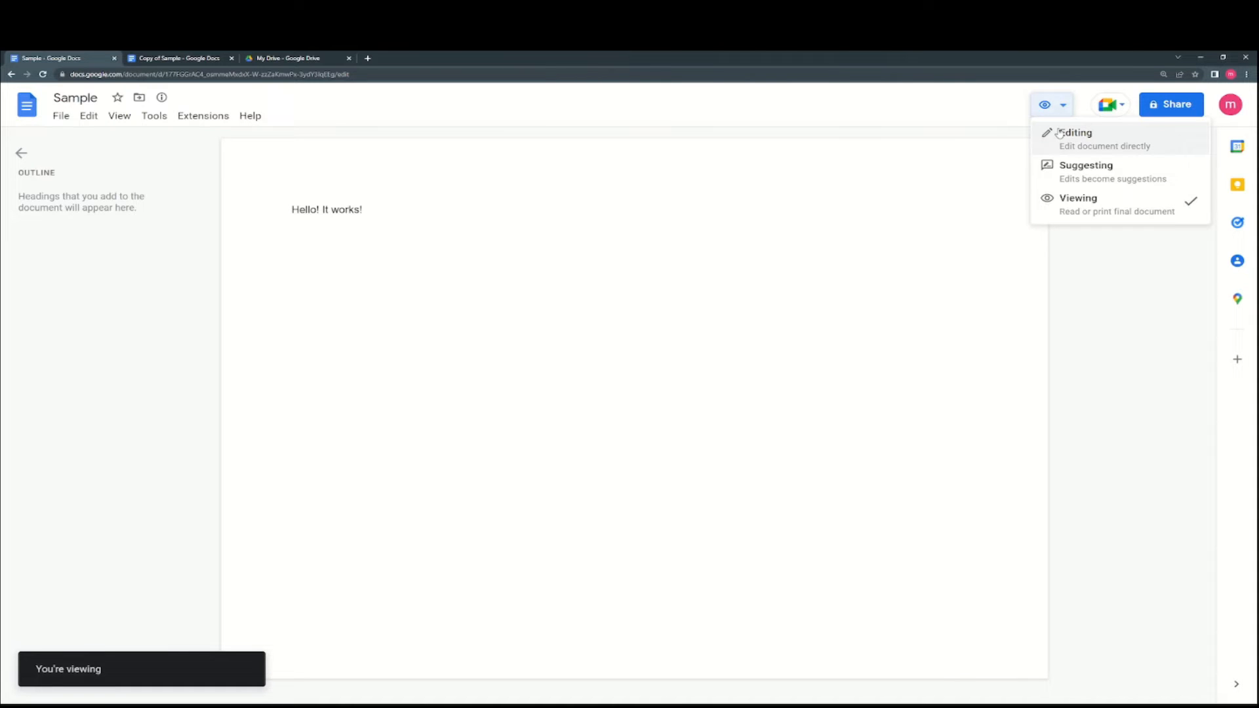
left_click(1058, 133)
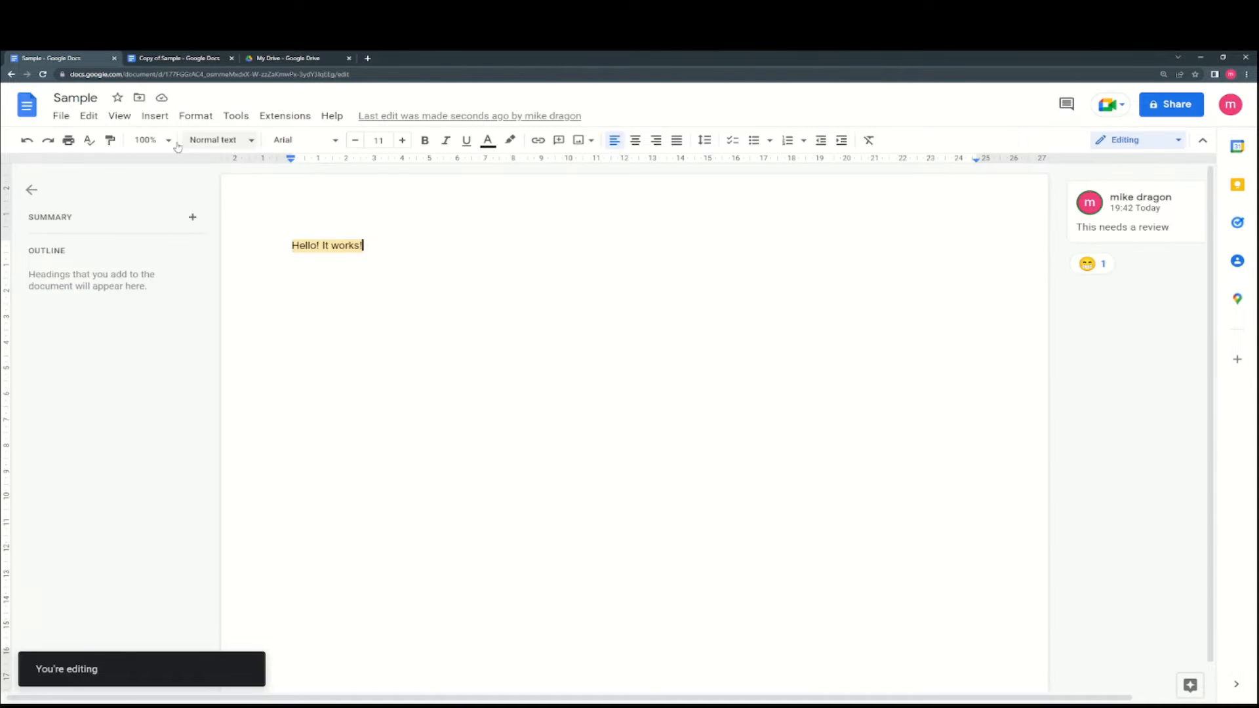
left_click(118, 116)
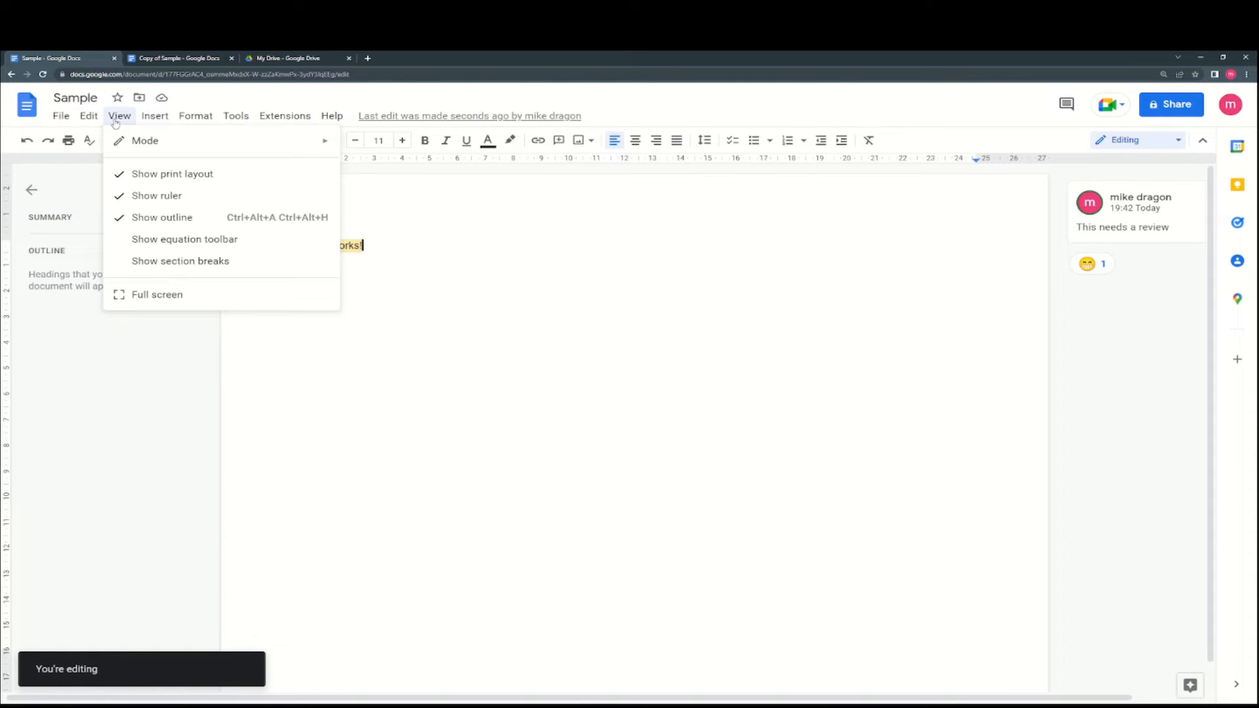
- Search the web for 'bird' images and insert the magpie photo into Sample
mouse_move(144, 120)
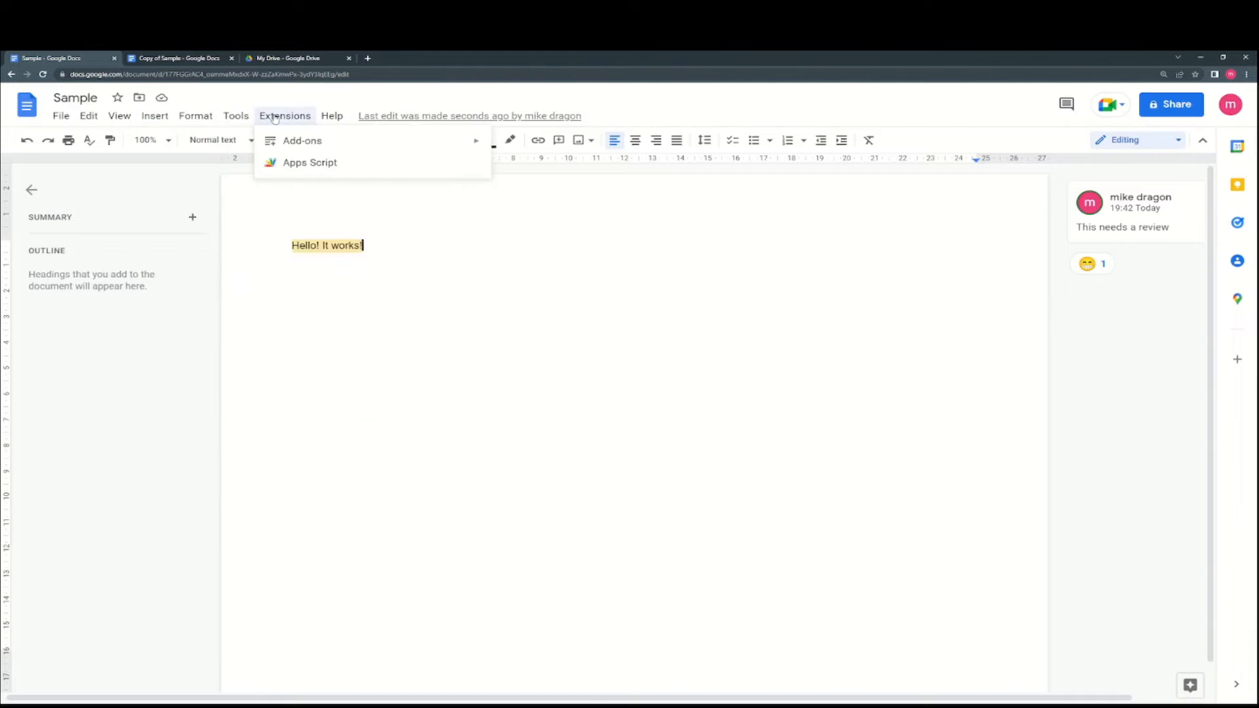
mouse_move(183, 118)
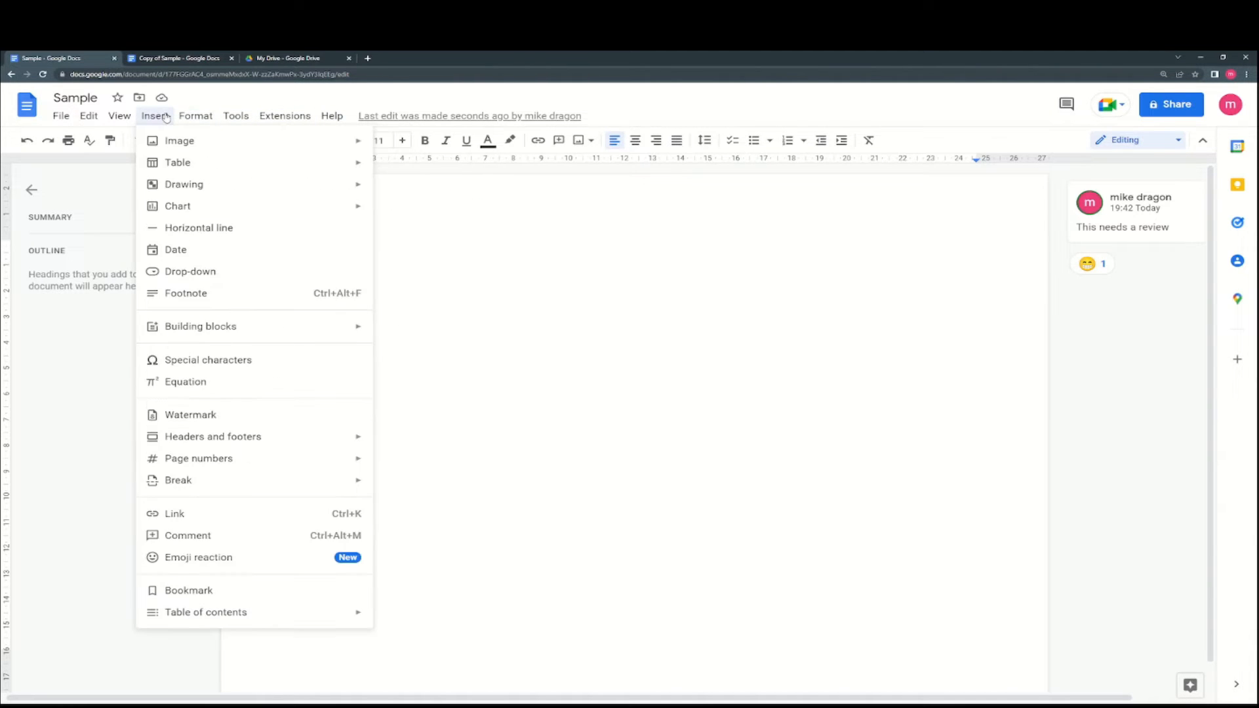
mouse_move(178, 140)
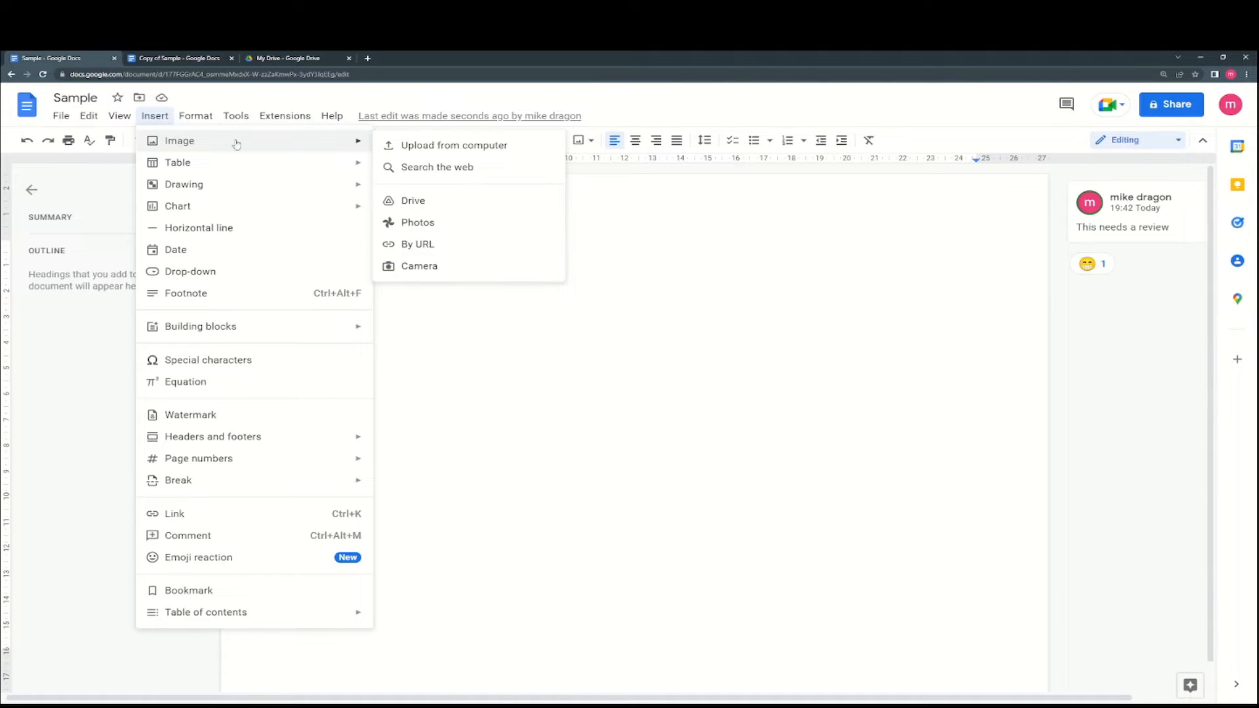
left_click(434, 168)
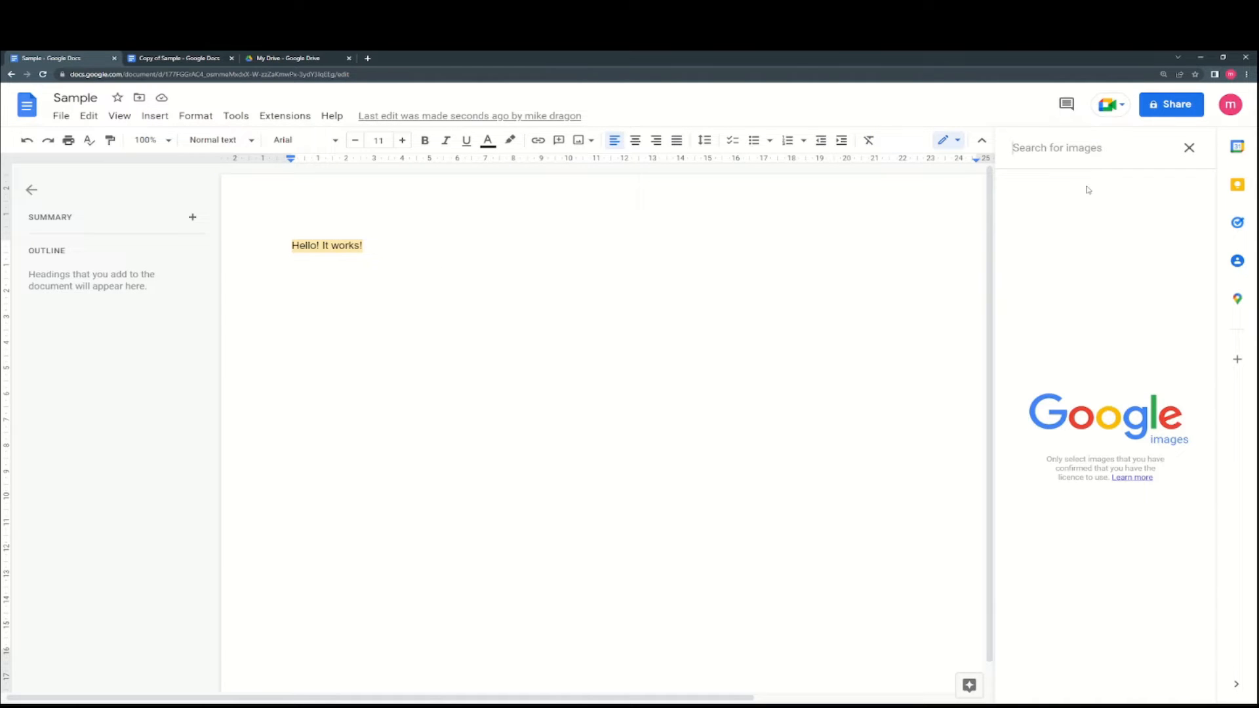
type("bird")
key("Return")
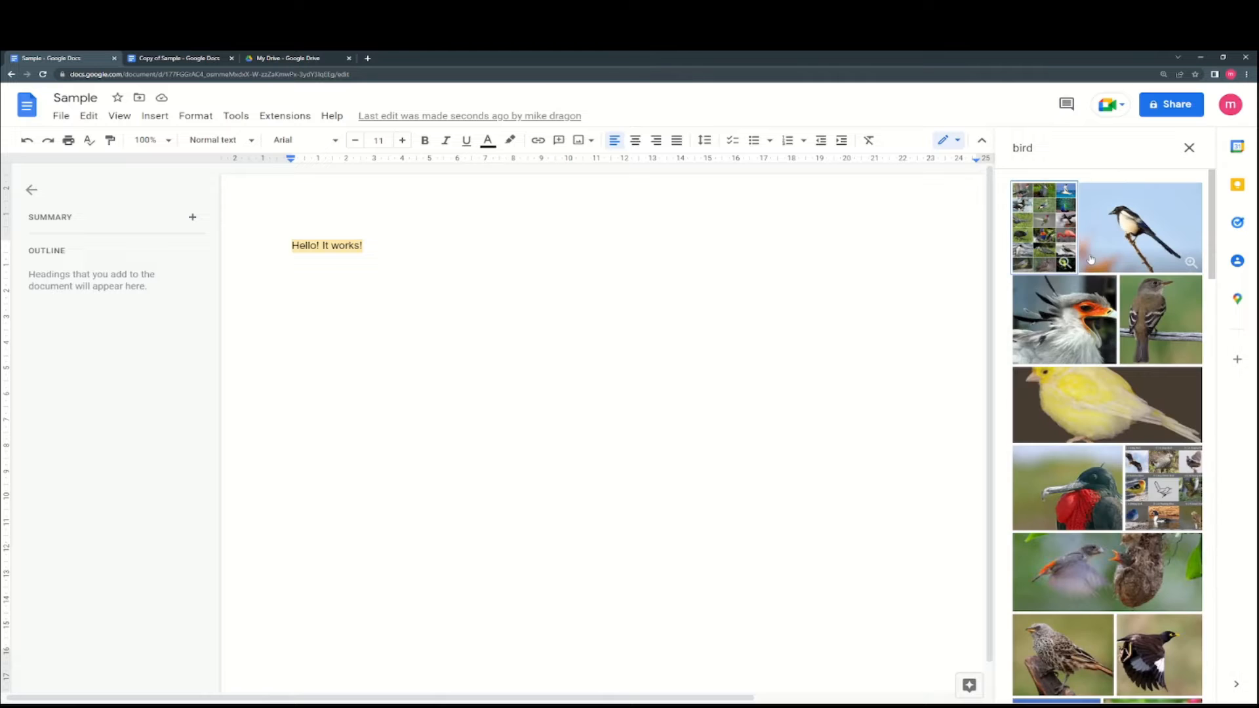
left_click(1131, 246)
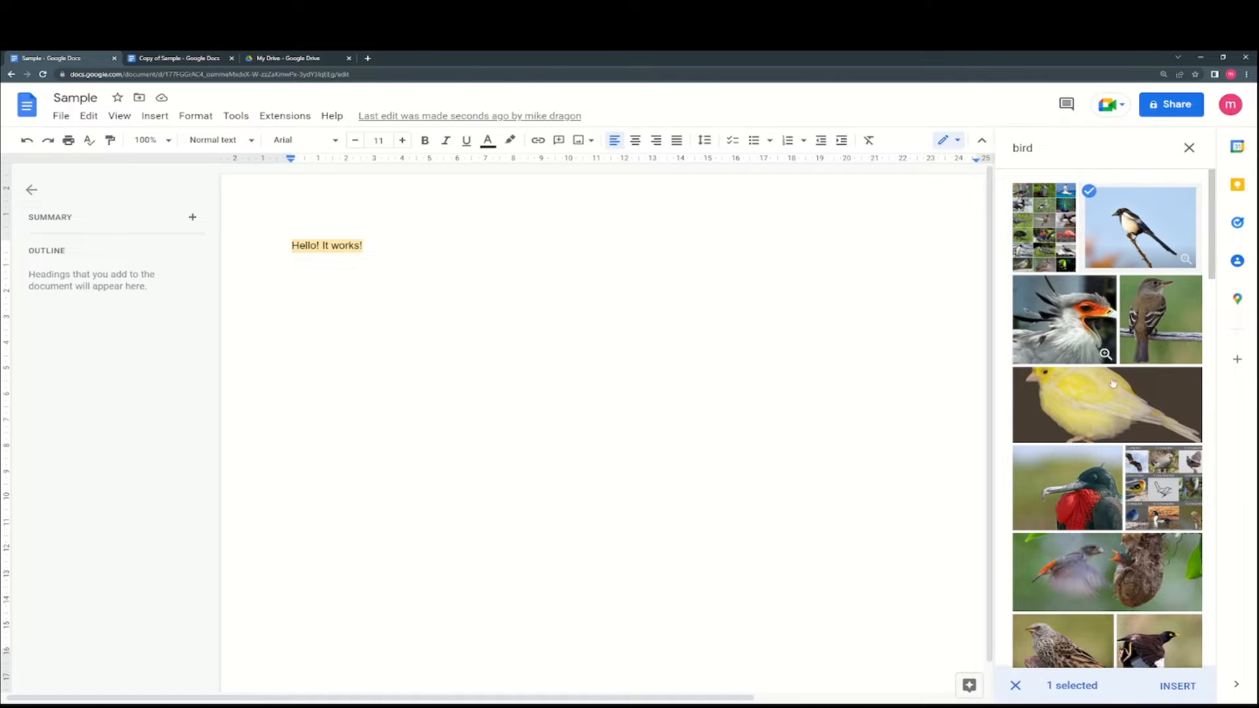
left_click(1184, 689)
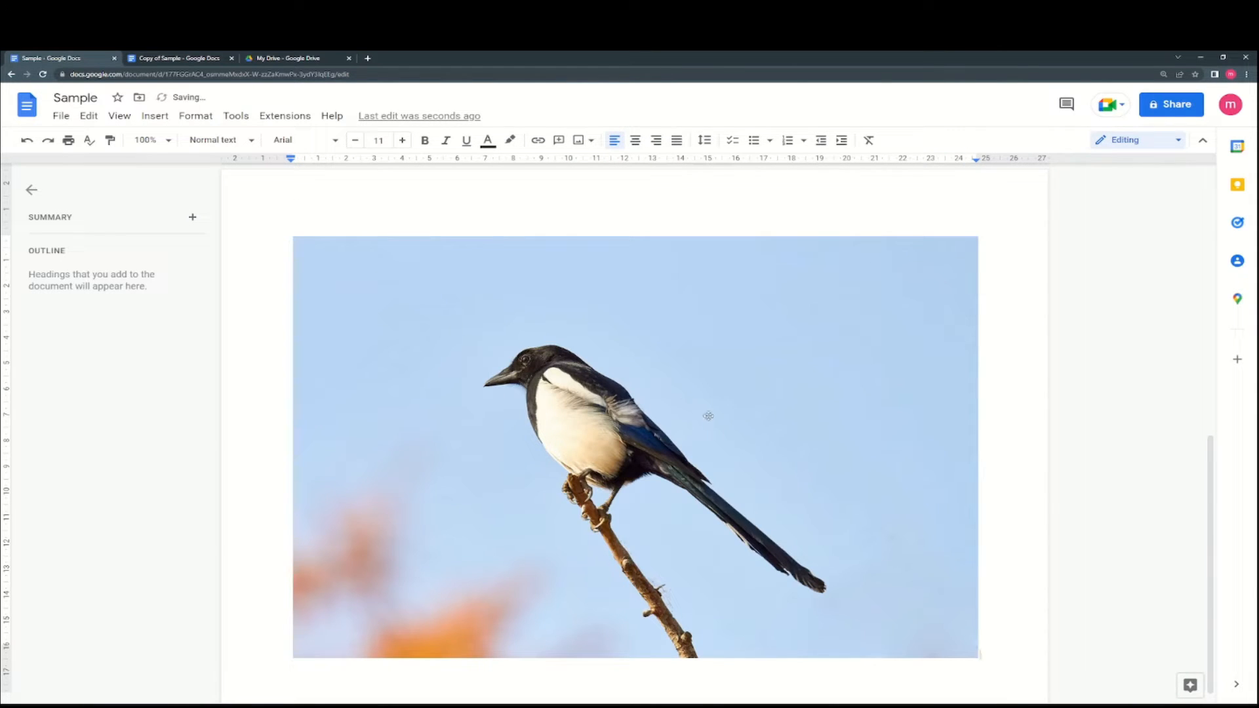
- Shrink the magpie photo by its corners and place it inline after 'Hello! It works!'
left_click(681, 404)
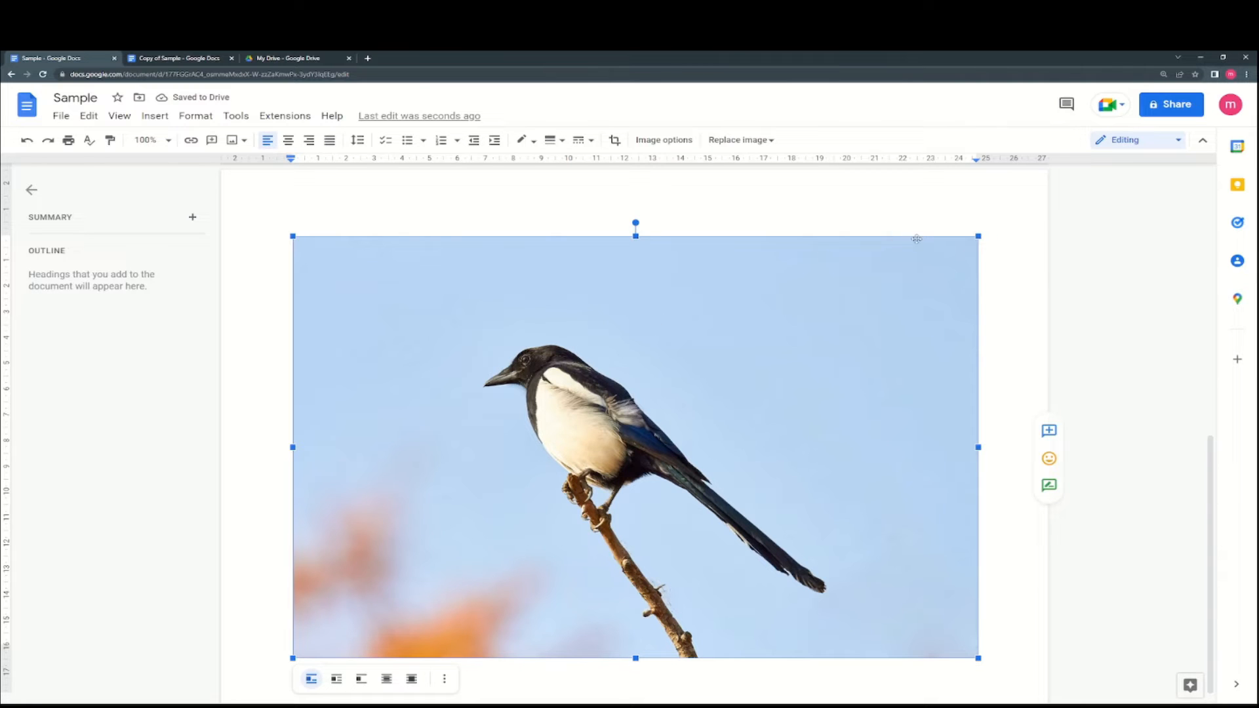
left_click_drag(978, 237, 628, 451)
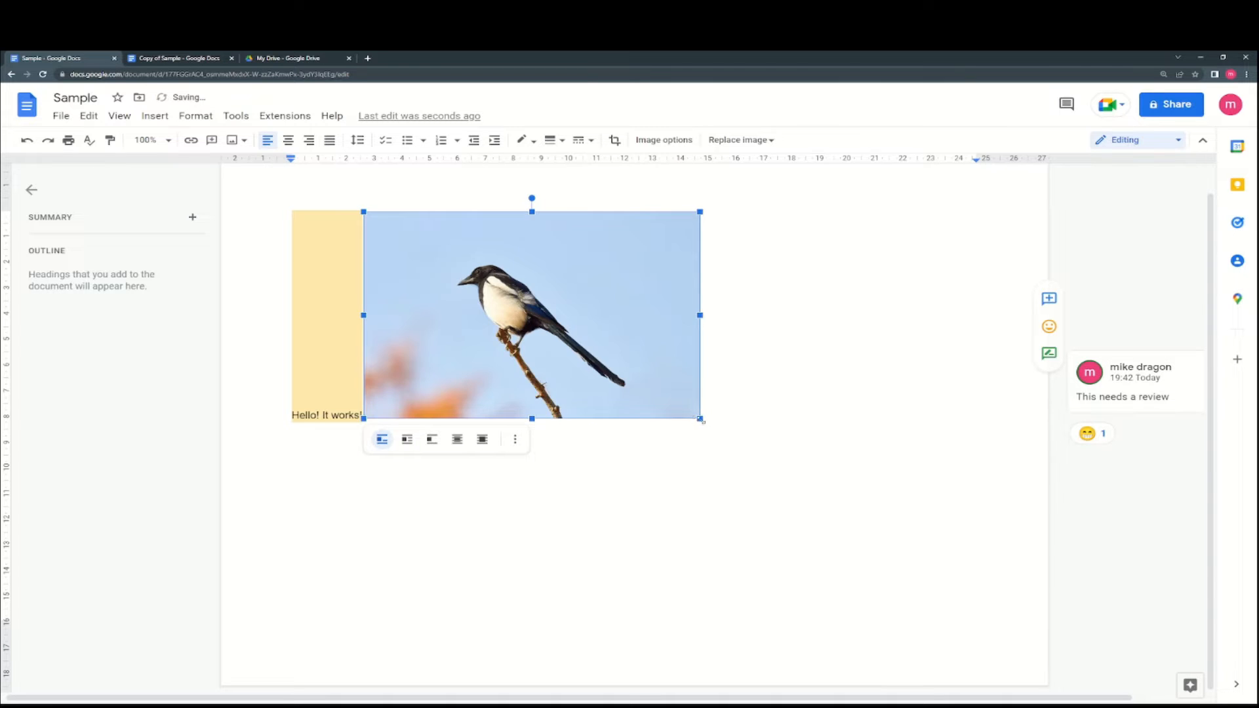
left_click_drag(700, 419, 664, 397)
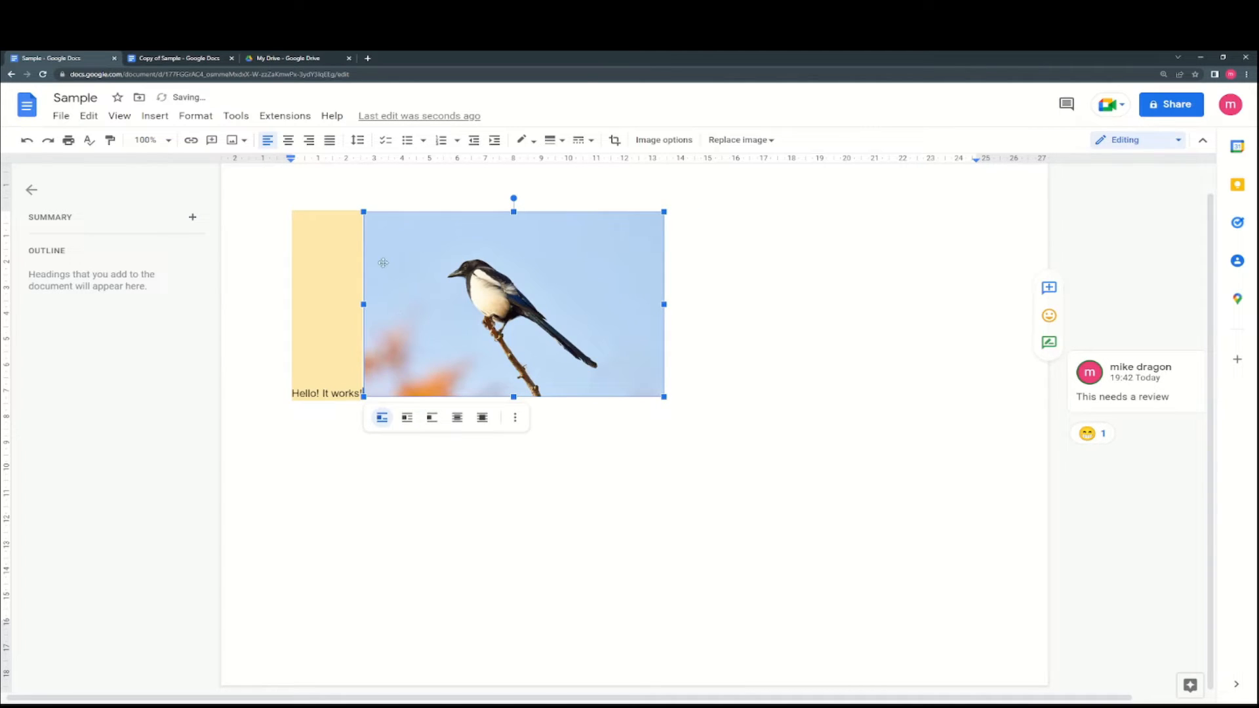
left_click_drag(250, 248, 291, 248)
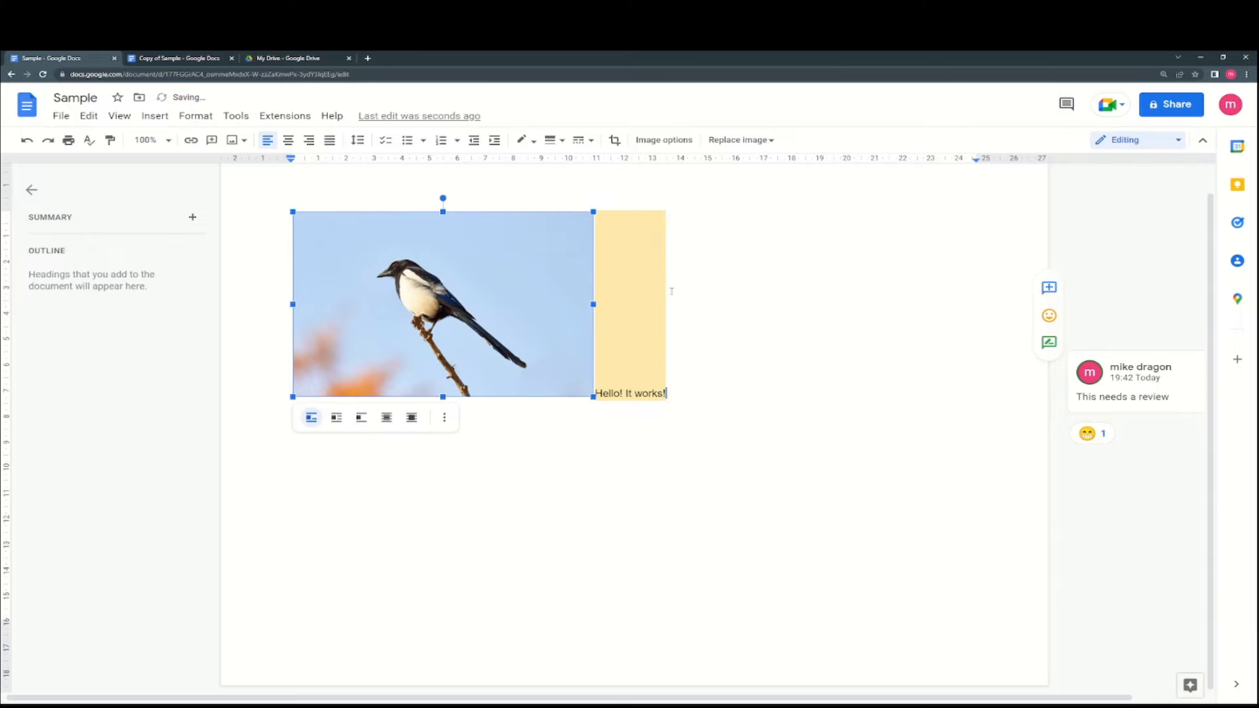
left_click_drag(671, 291, 670, 291)
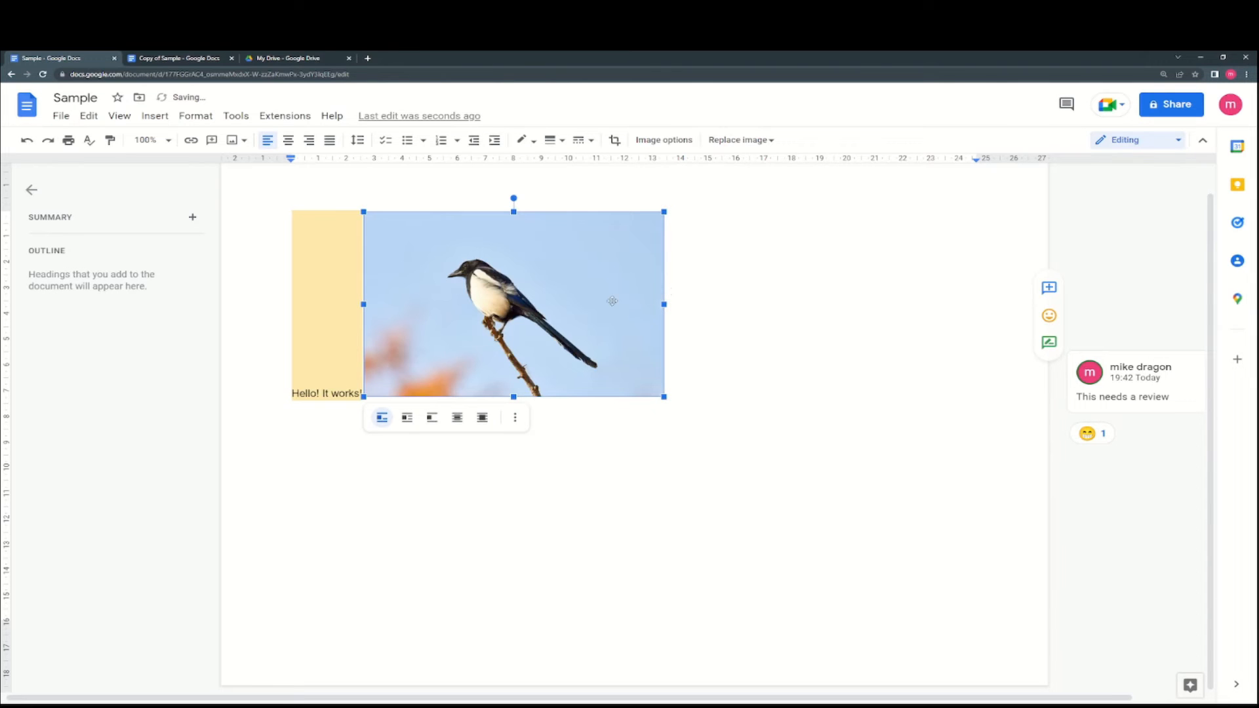
- Try the Wrap text, Behind text and Break text layouts on the magpie photo
left_click(407, 419)
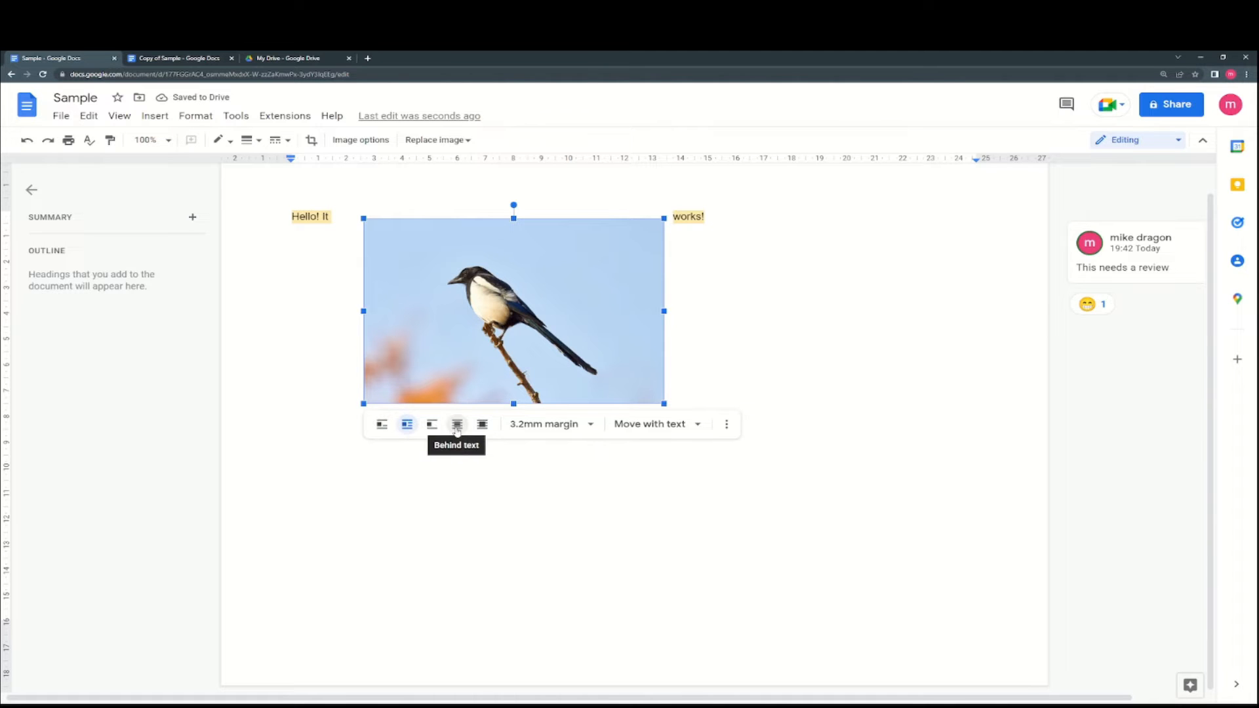
left_click(459, 426)
left_click(432, 424)
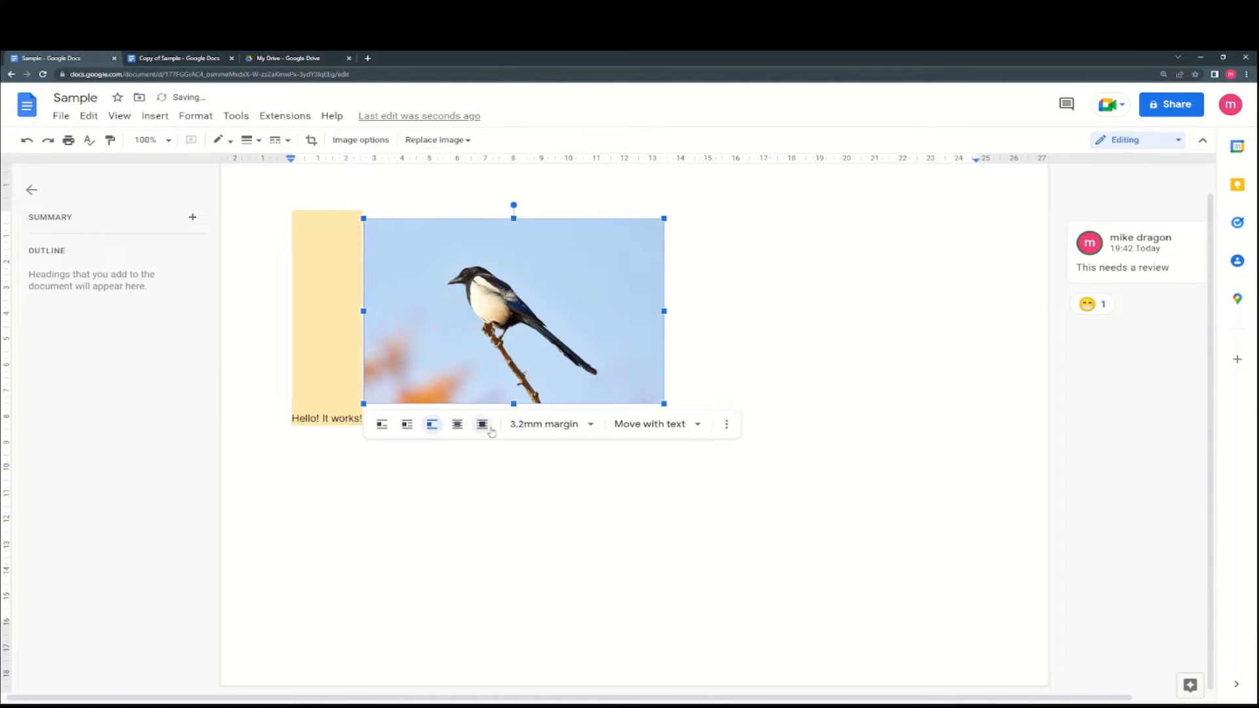
- Change the photo's margin to 6.4mm, then 3.2mm, and finally 1.6mm
left_click(513, 426)
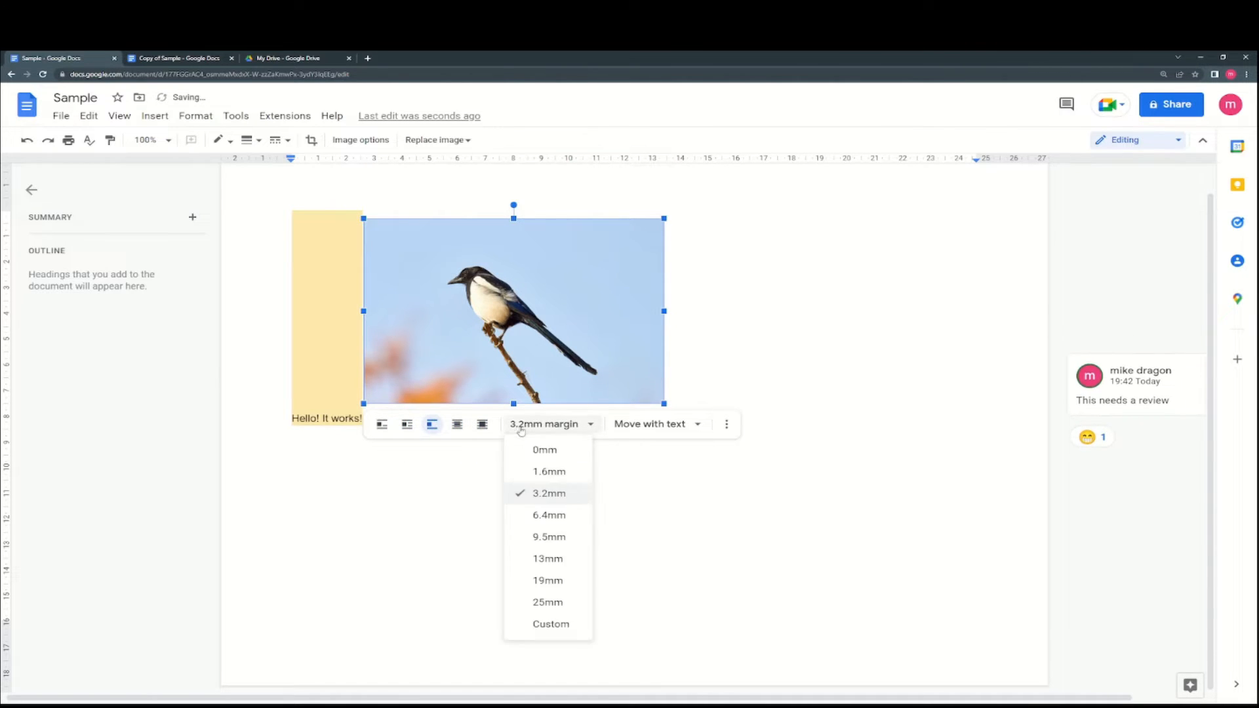
left_click(550, 515)
left_click(550, 432)
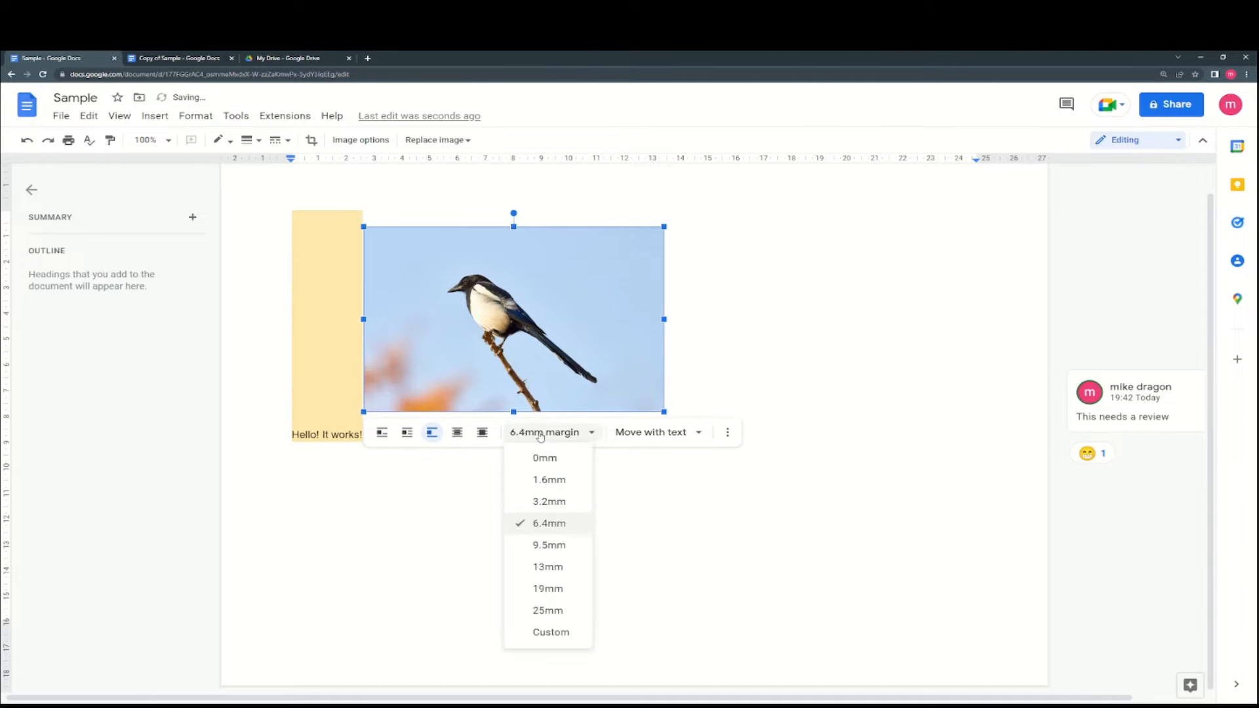
left_click(556, 501)
left_click(542, 472)
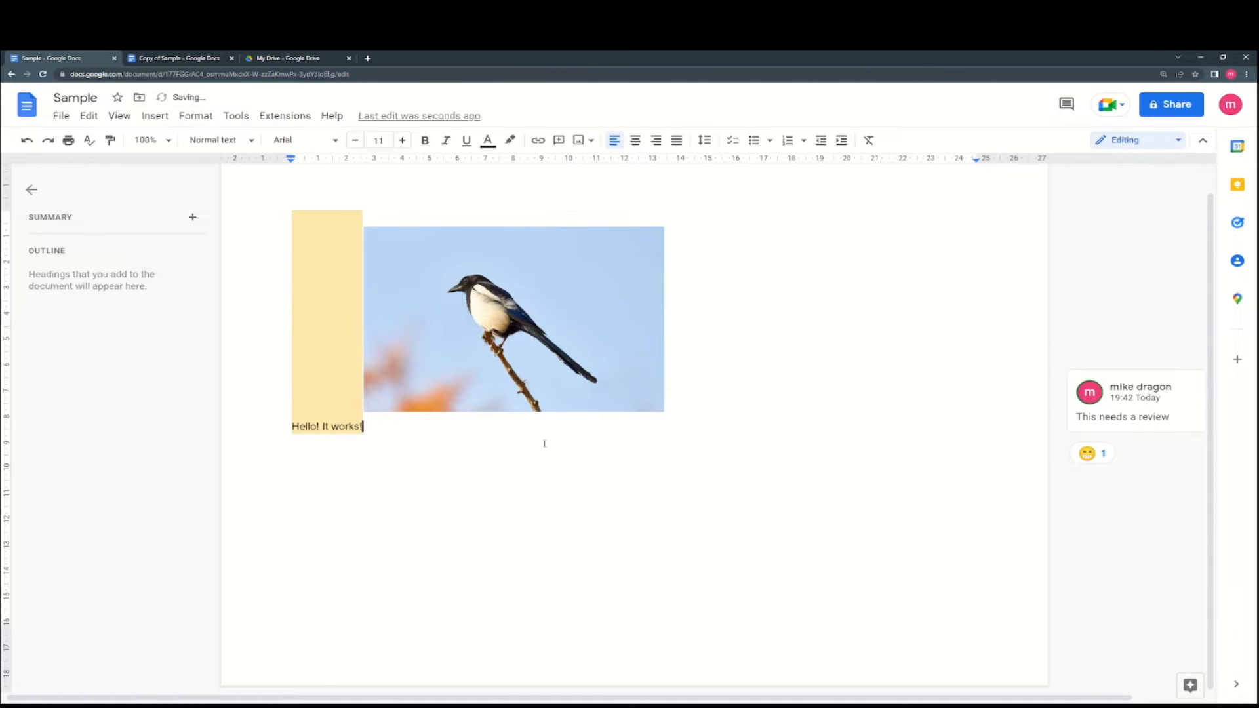
left_click(539, 388)
left_click(534, 432)
left_click(543, 478)
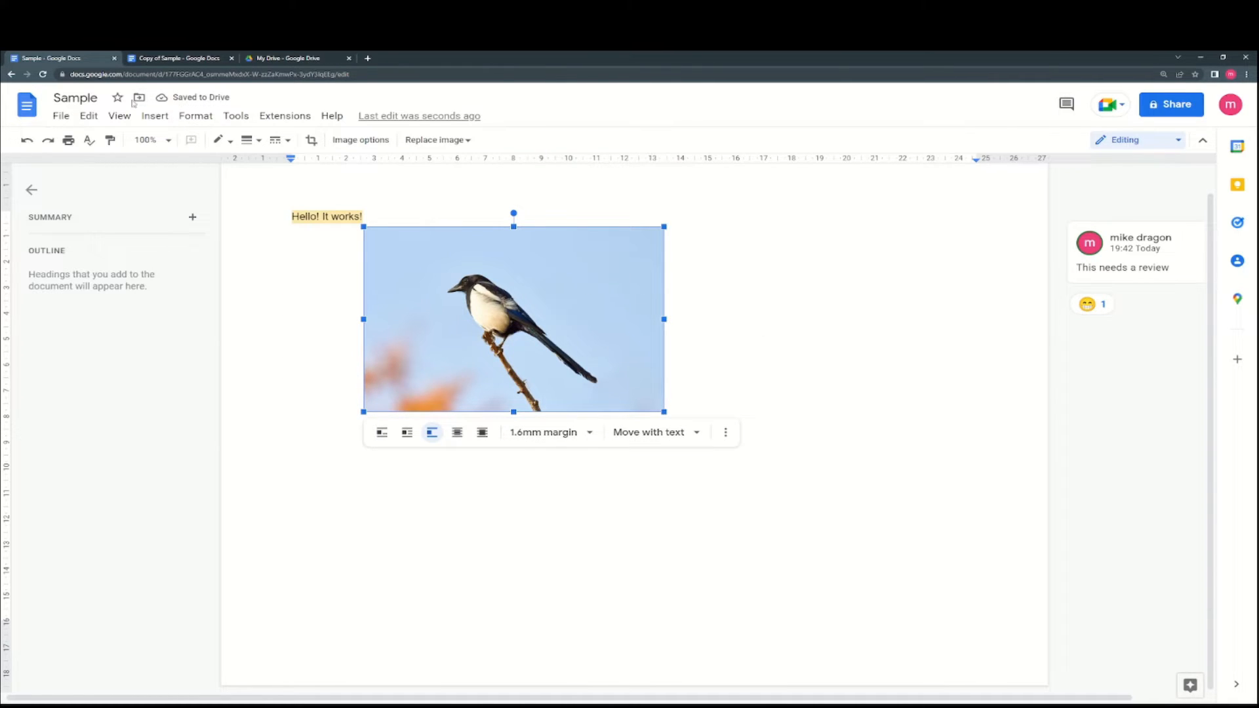
- Delete the magpie photo from the document
left_click(154, 116)
mouse_move(172, 161)
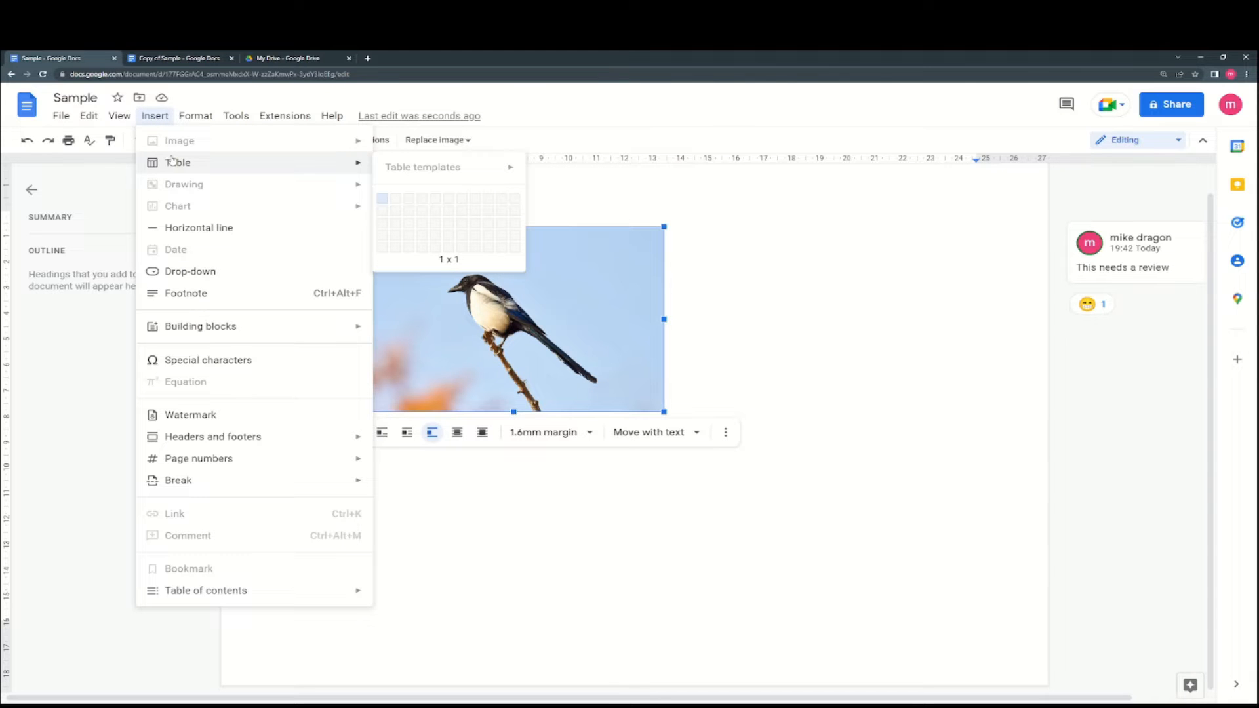
left_click(631, 385)
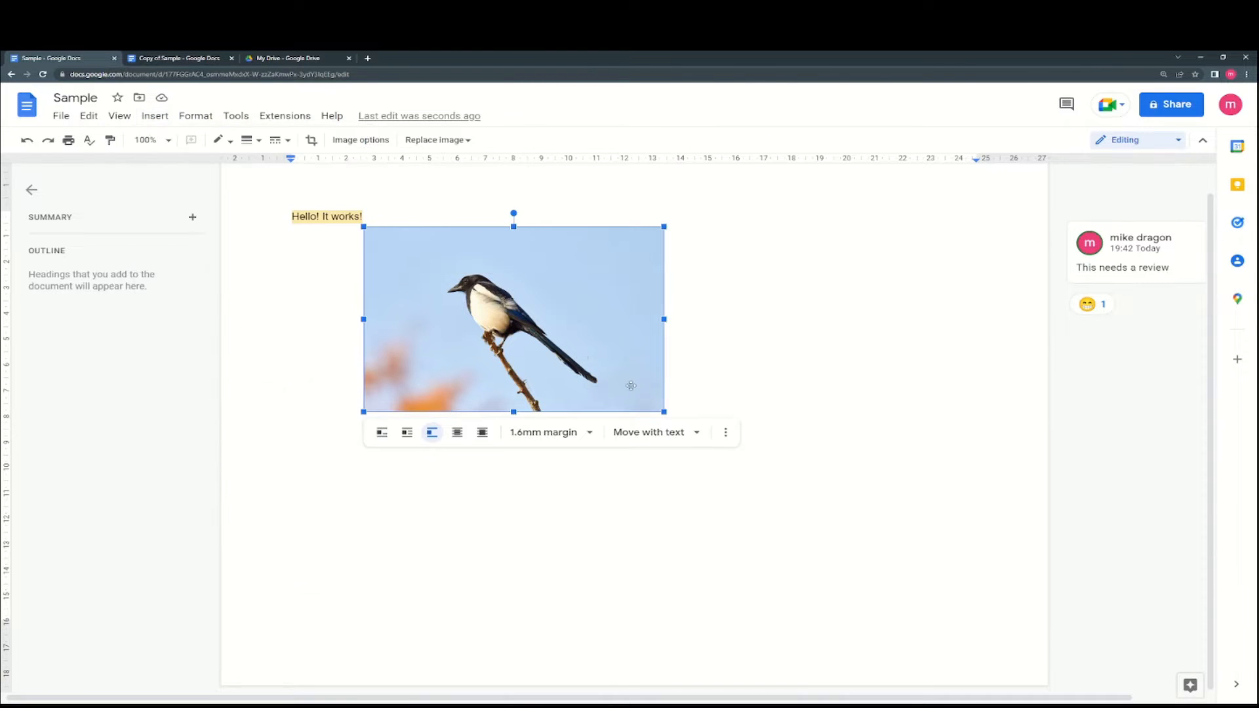
key("Delete")
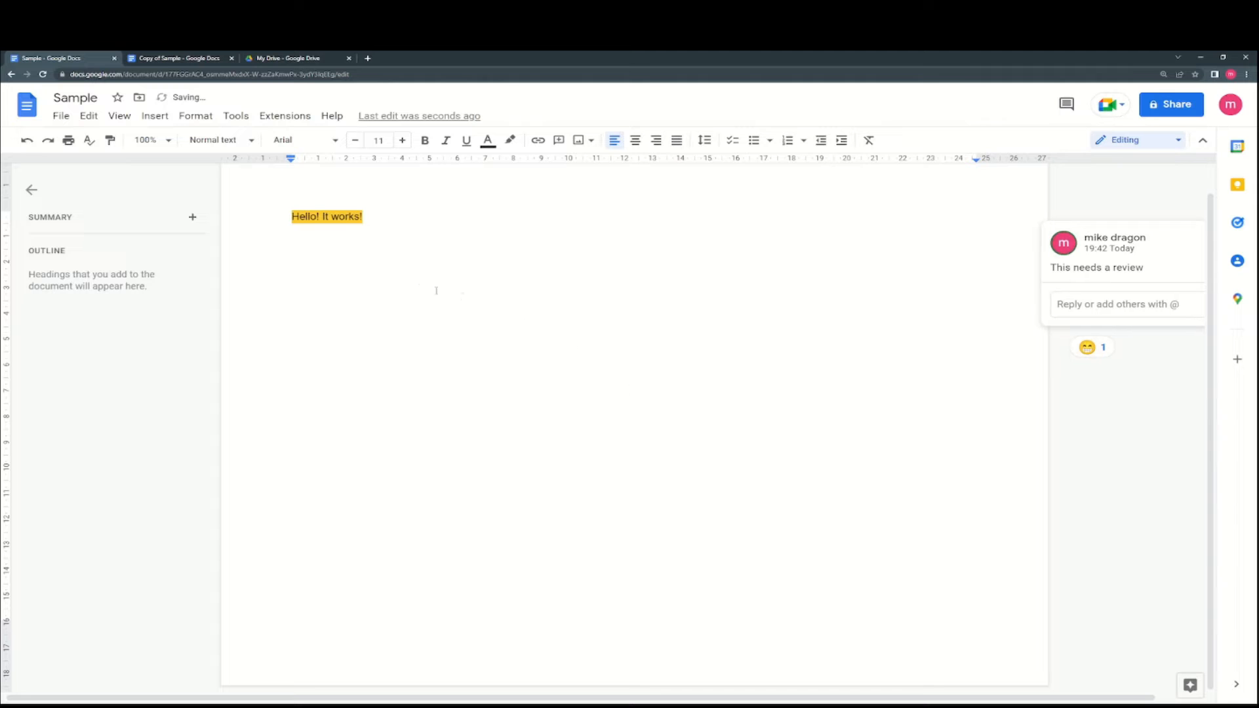
- Insert a table of 4 columns by 2 rows
left_click(155, 115)
mouse_move(191, 145)
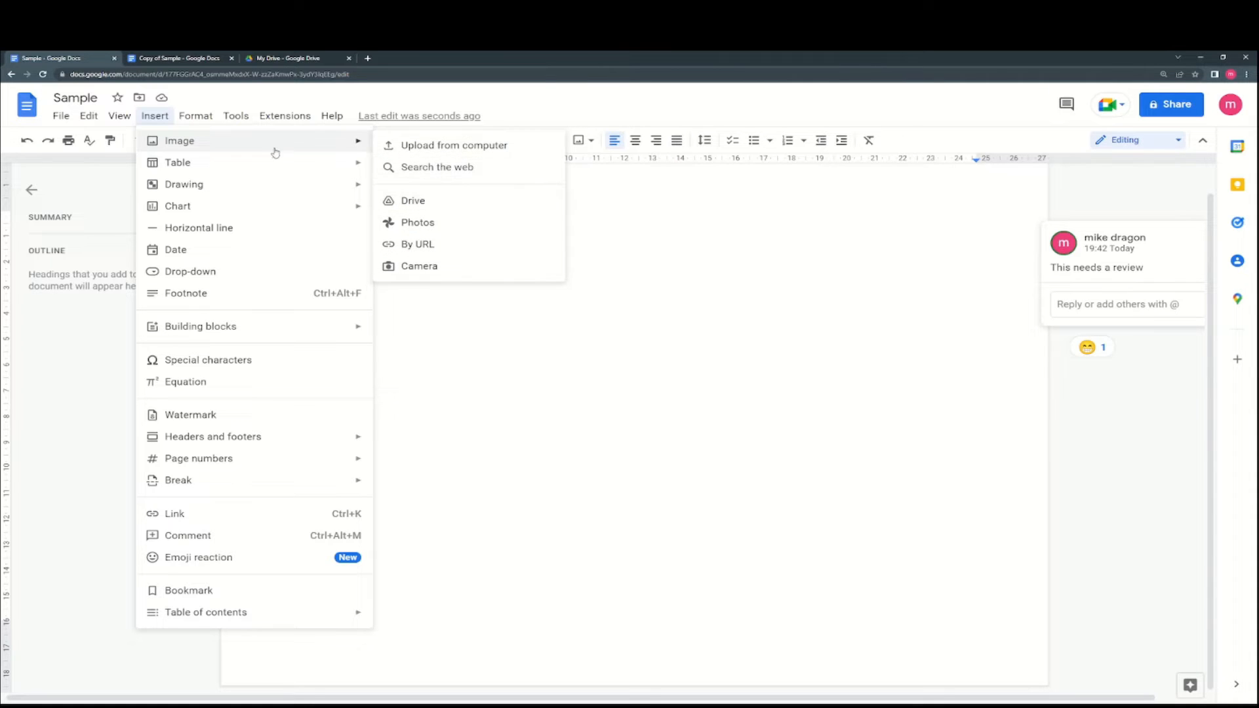
mouse_move(274, 156)
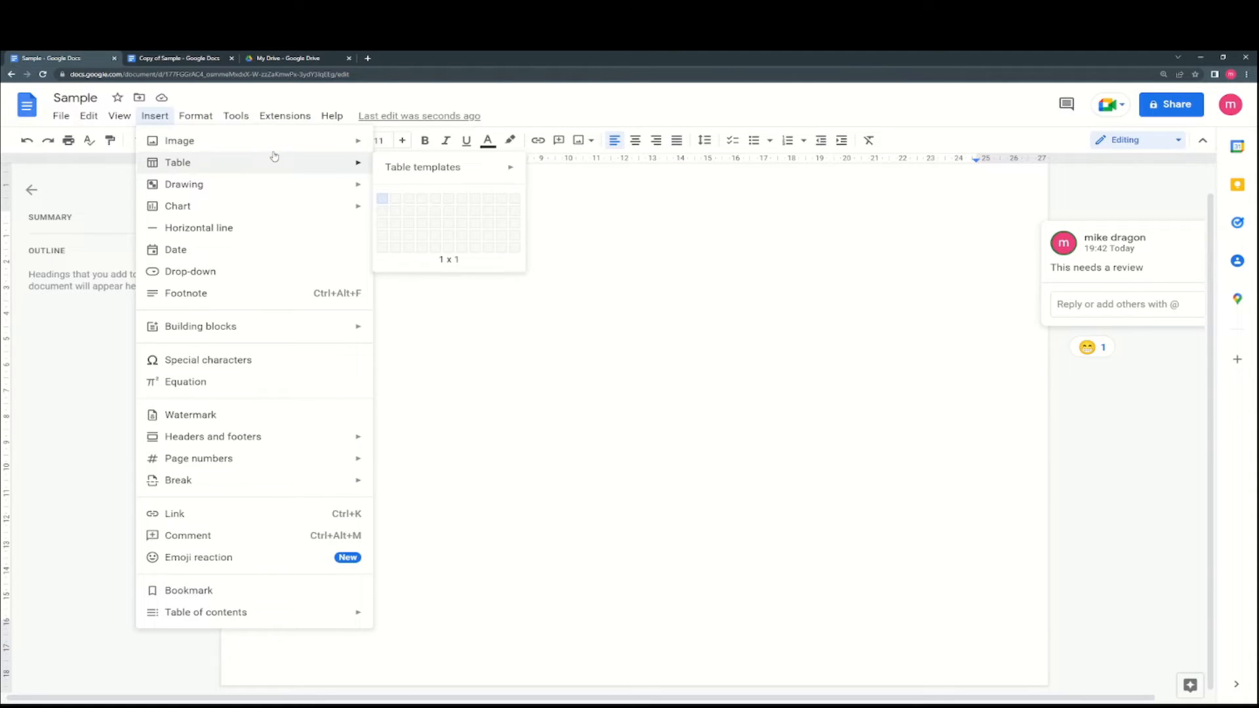
left_click(427, 216)
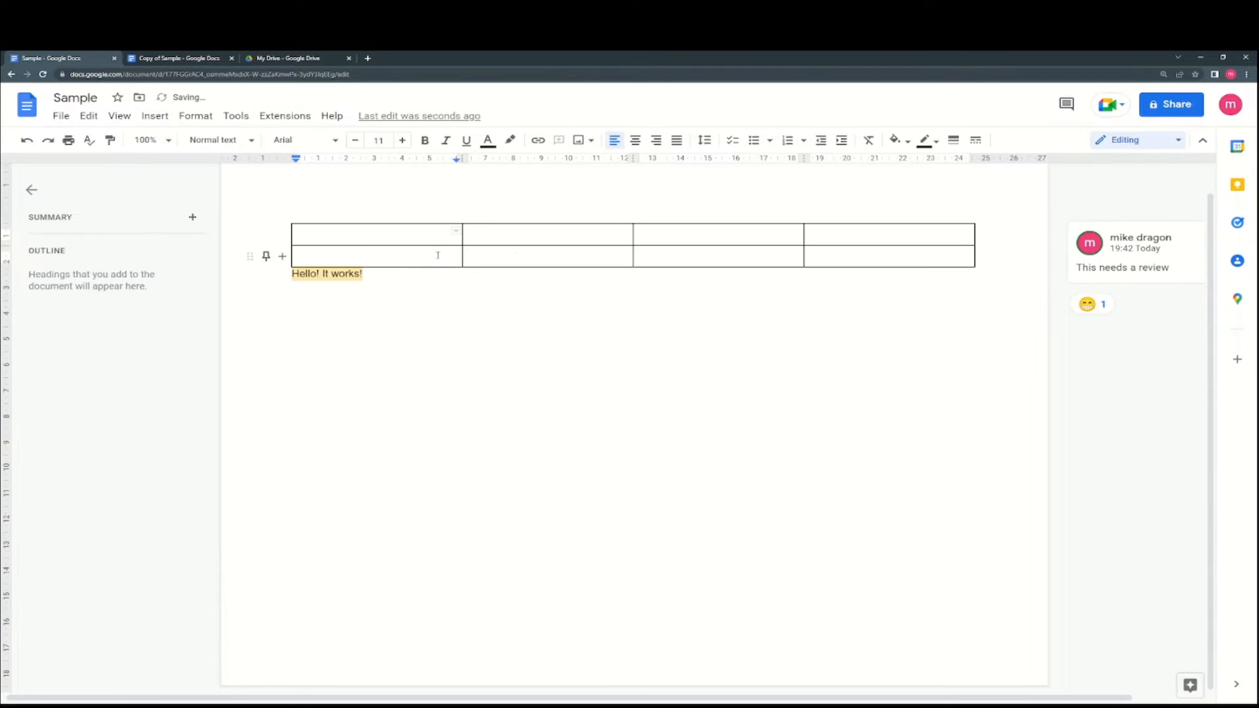
double_click(453, 233)
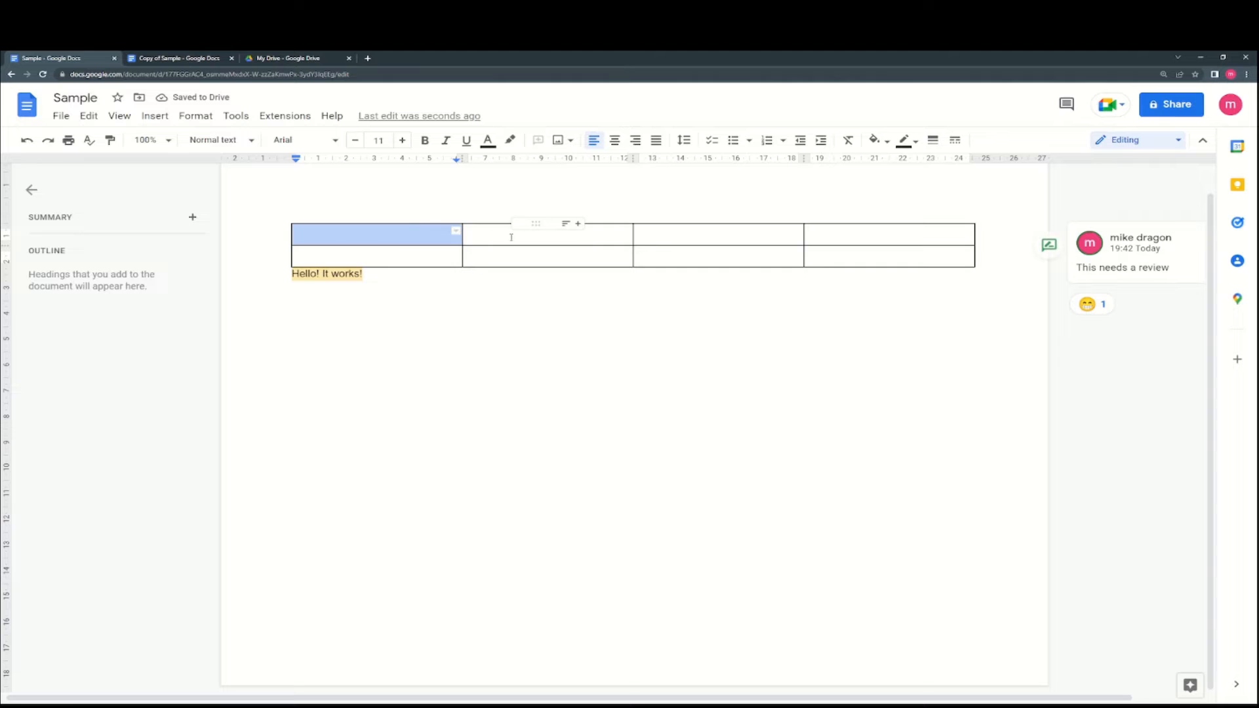
left_click(784, 234)
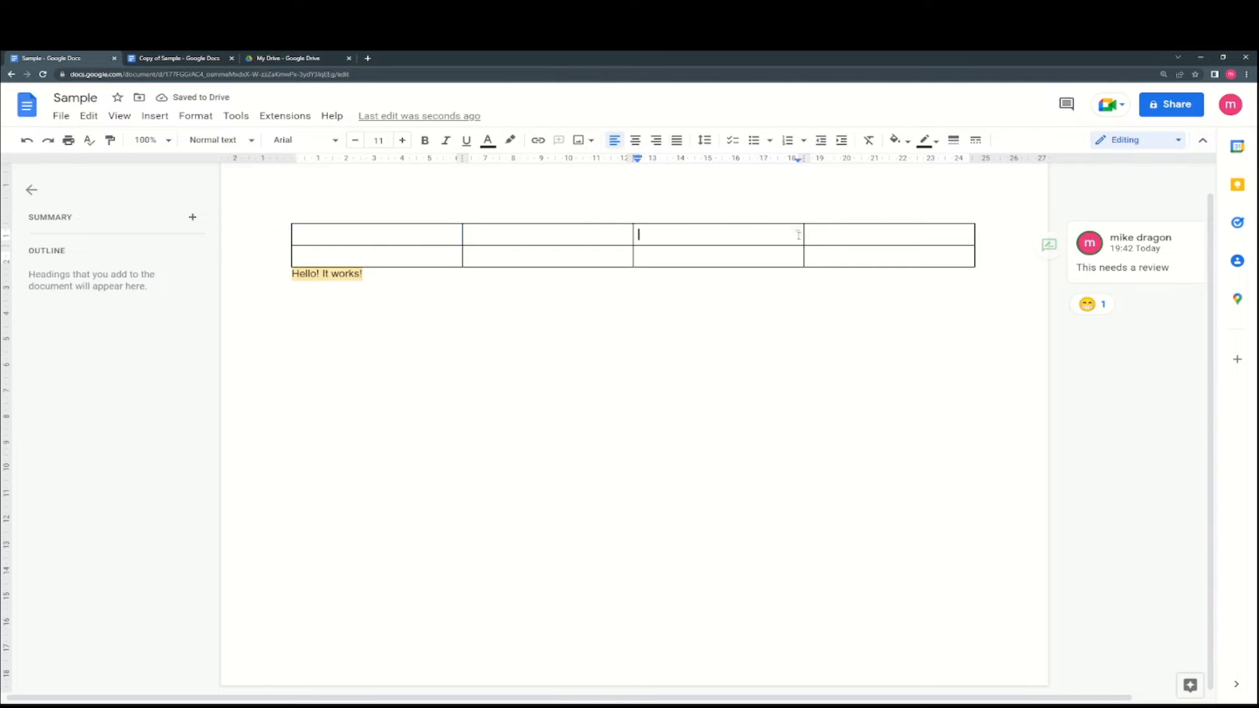
left_click(429, 236)
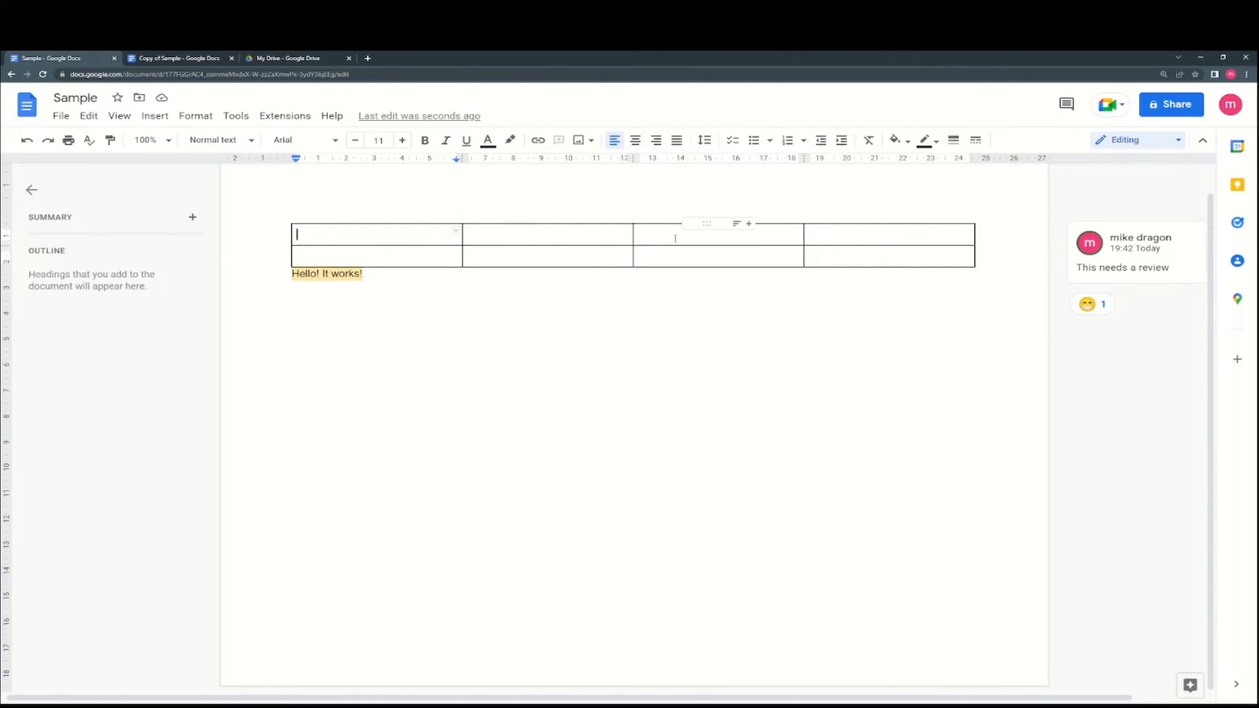
left_click(972, 238)
- Fill the top row with the headers Id, Firstname, Lastname and Phone
left_click(436, 236)
type("S")
key("BackSpace")
type("Id")
left_click(543, 240)
type("Firstname")
left_click(642, 234)
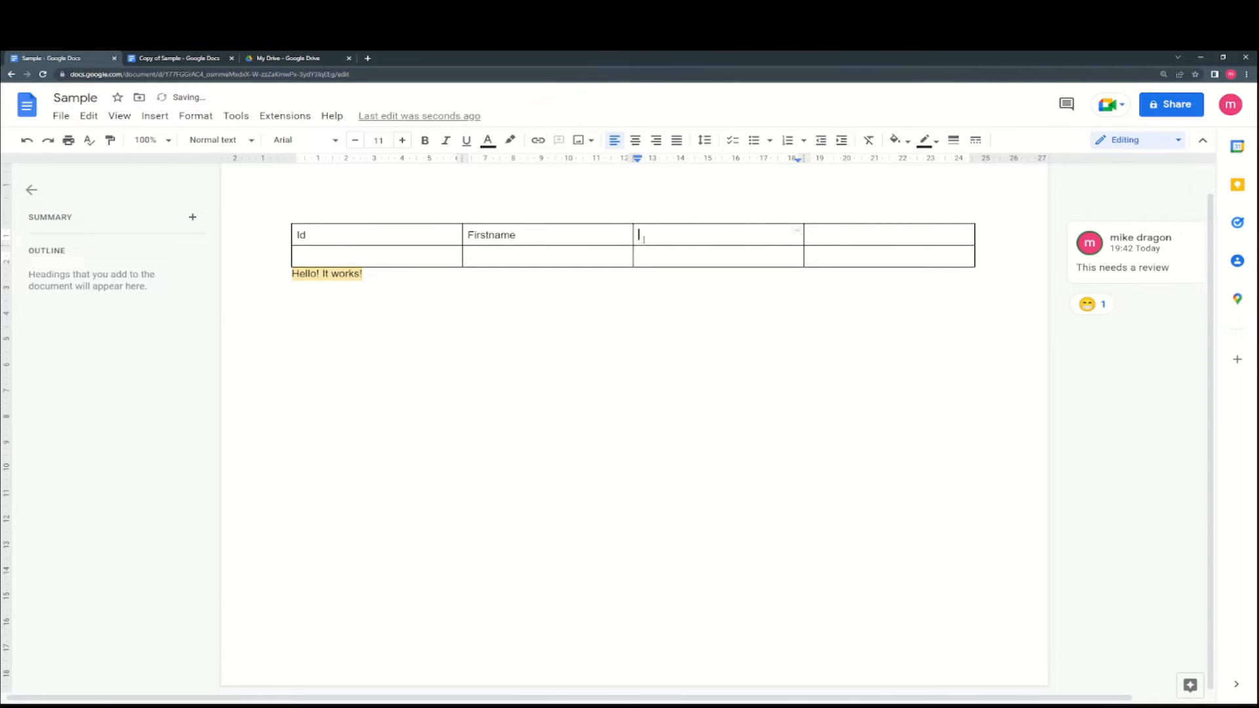
type("Lastname")
key("Tab")
type("Phone")
- Fill row two with Id 1, a sample first and last name, and a phone number
key("Tab")
type("1")
key("Tab")
type("John")
key("Tab")
type("Doe")
key("BackSpace")
key("BackSpace")
key("BackSpace")
type("Doe")
key("Tab")
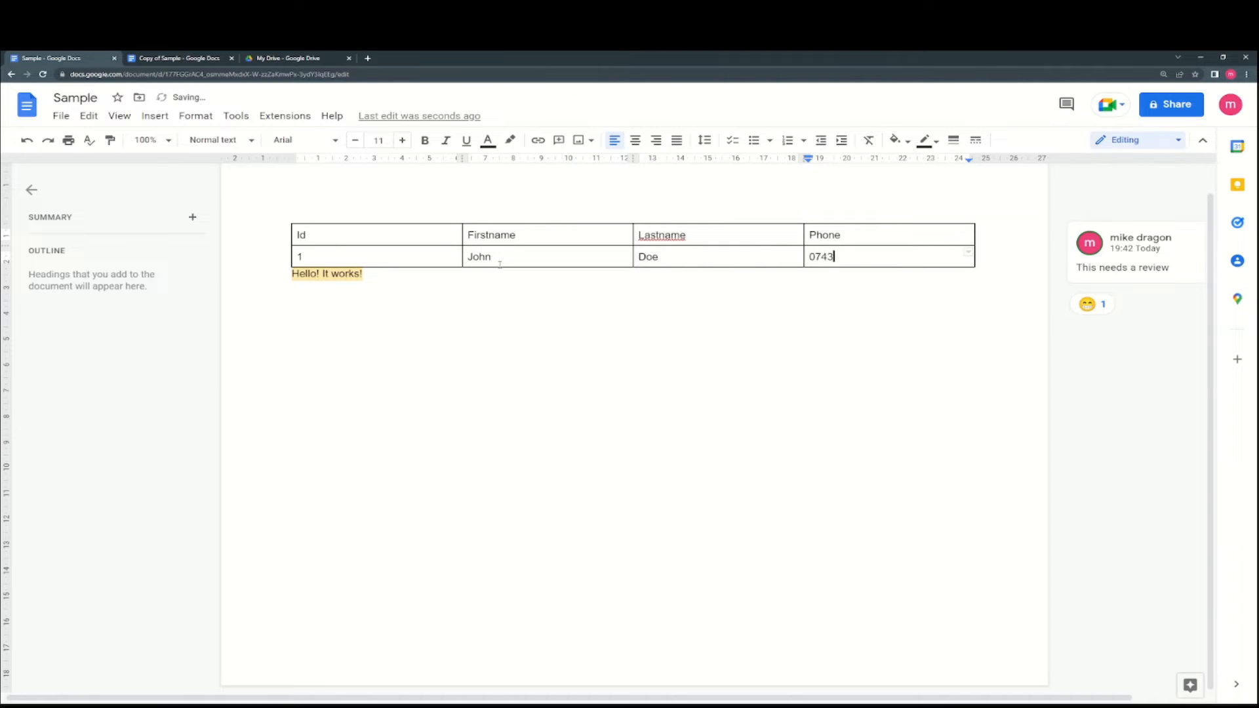
left_click(568, 314)
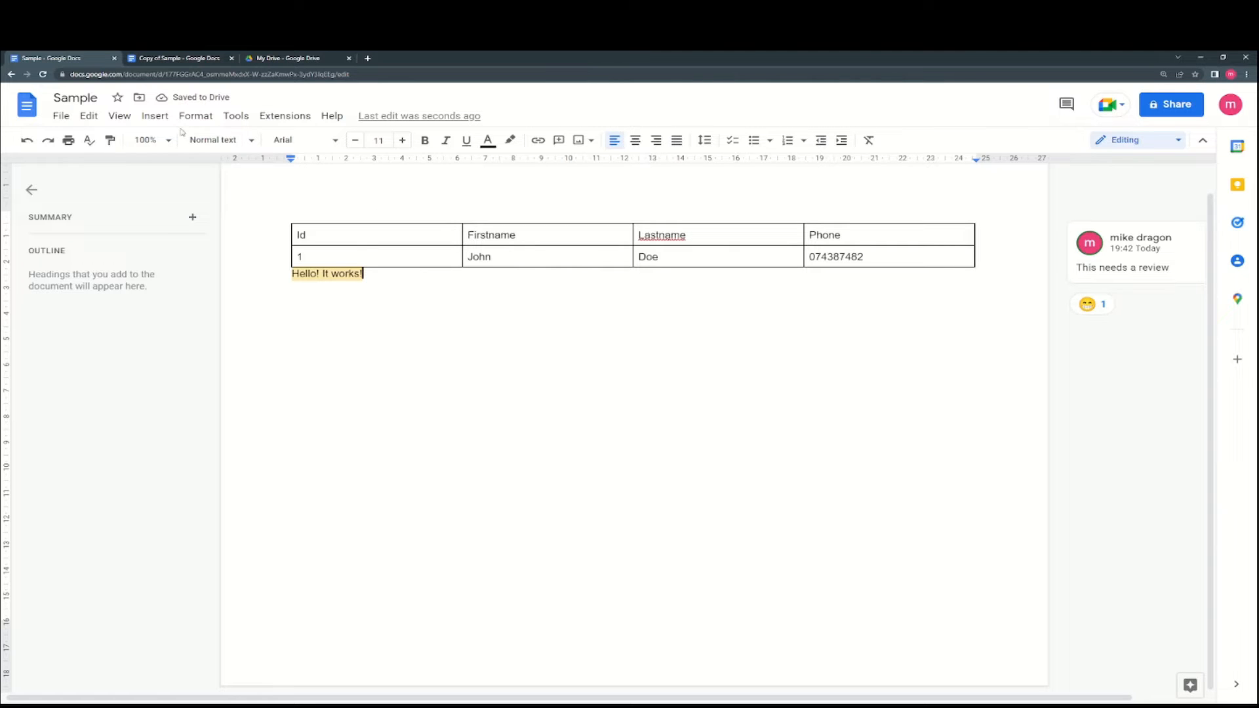
- Start a new drawing and draw a text box on its canvas
left_click(155, 116)
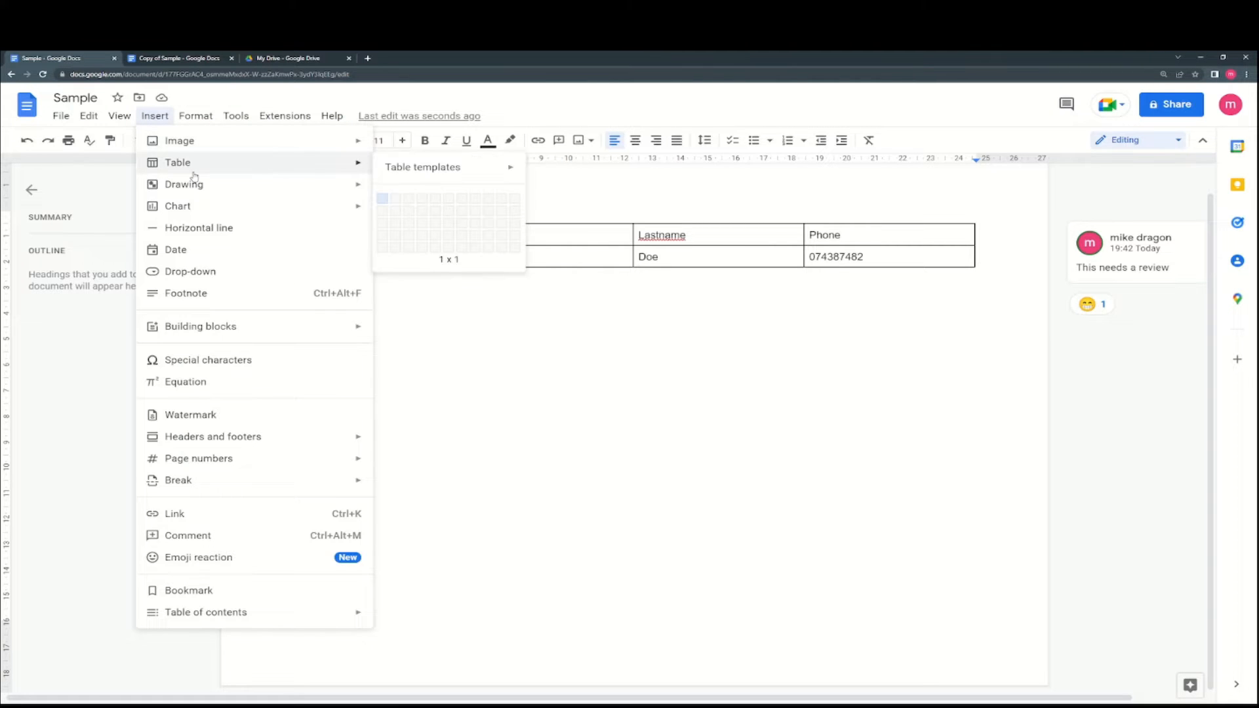
mouse_move(198, 195)
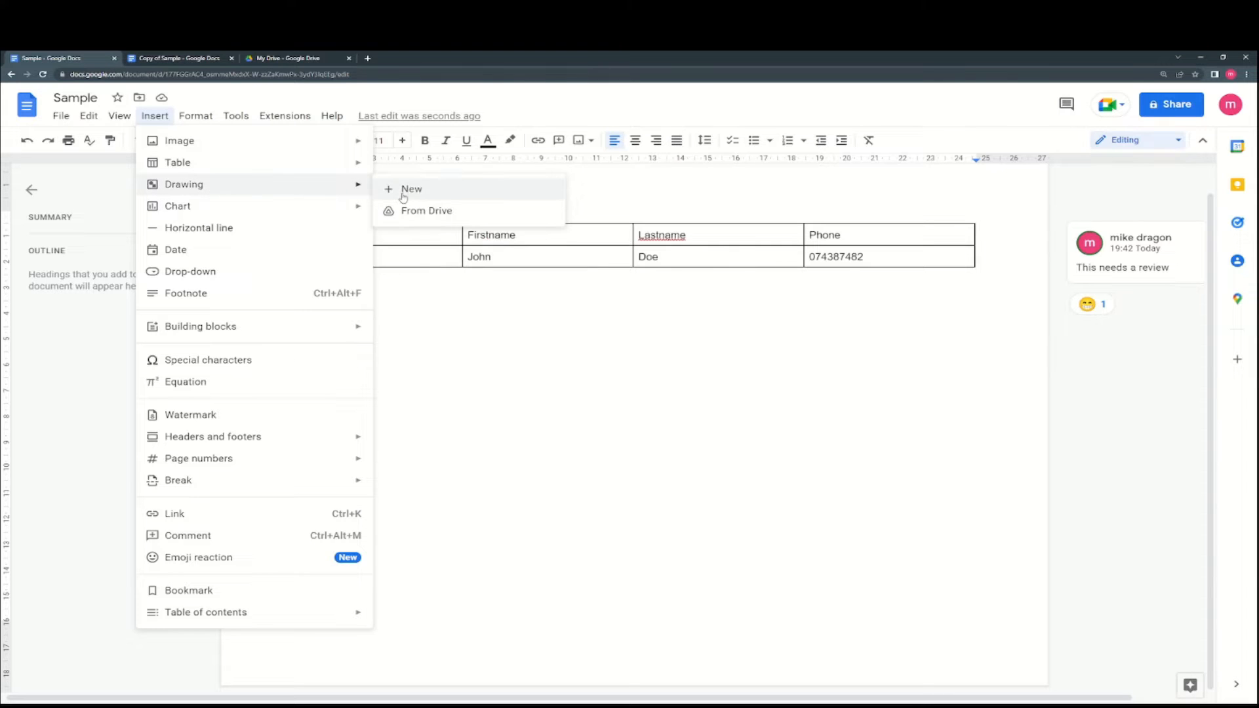
left_click(423, 197)
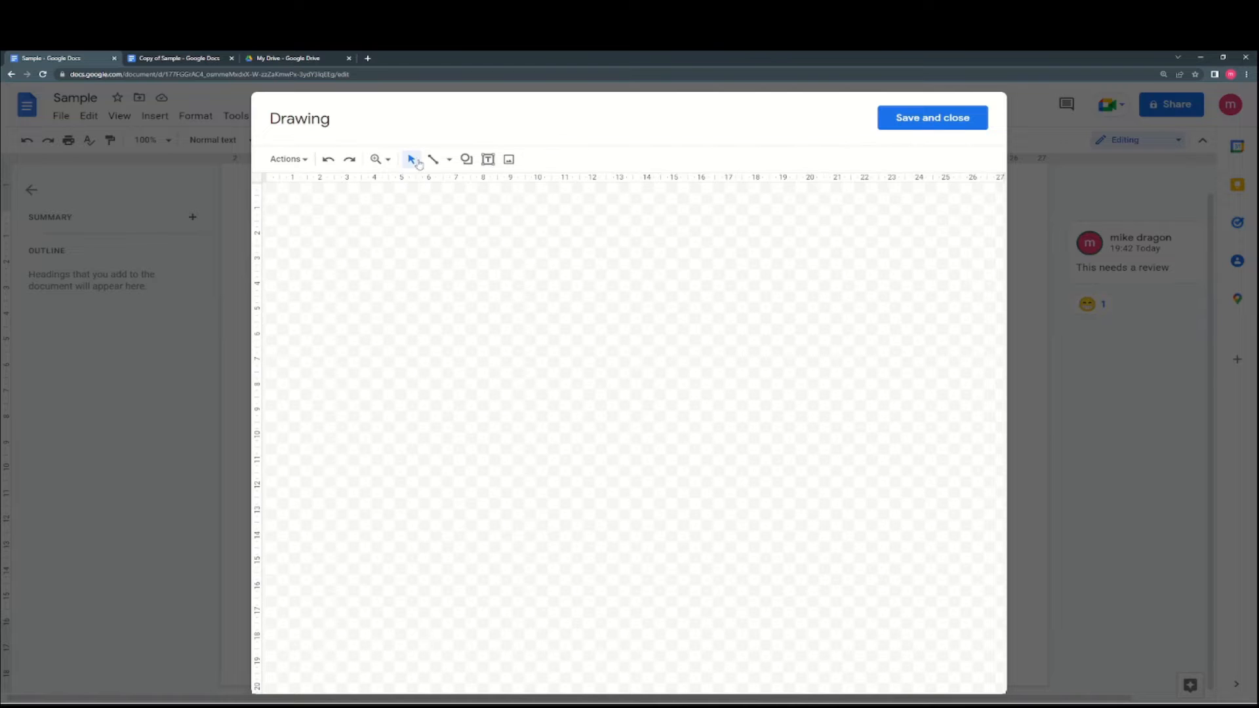
left_click_drag(347, 255, 569, 318)
left_click(489, 165)
left_click_drag(499, 260, 715, 357)
- Fill the text box black, write TEST in white, and save the drawing into the document
left_click(536, 159)
left_click(544, 254)
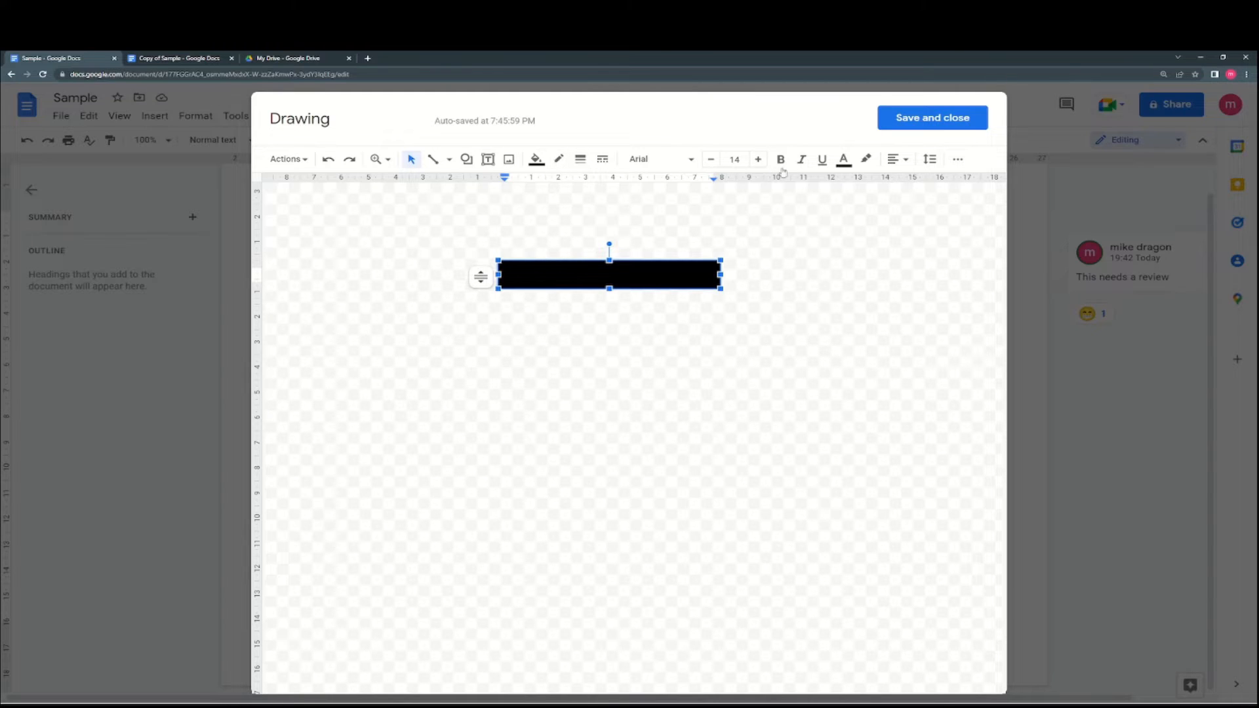
left_click(844, 161)
left_click(838, 228)
type("TEST")
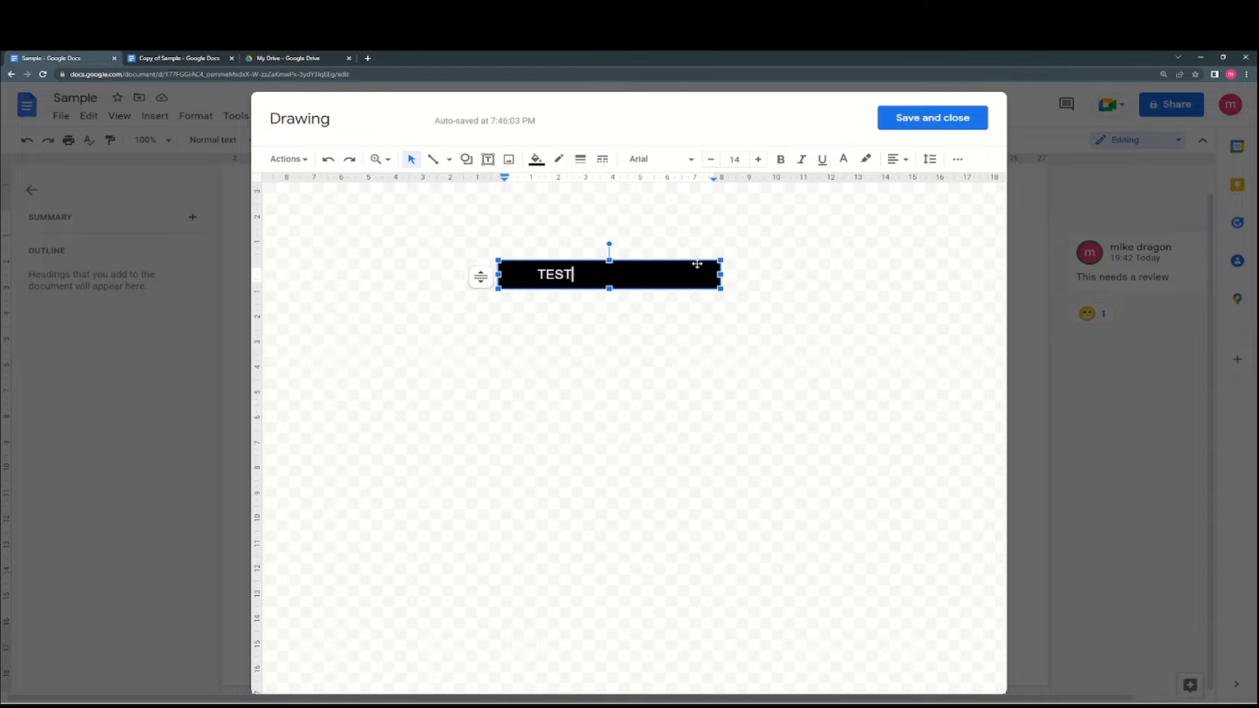
left_click(911, 118)
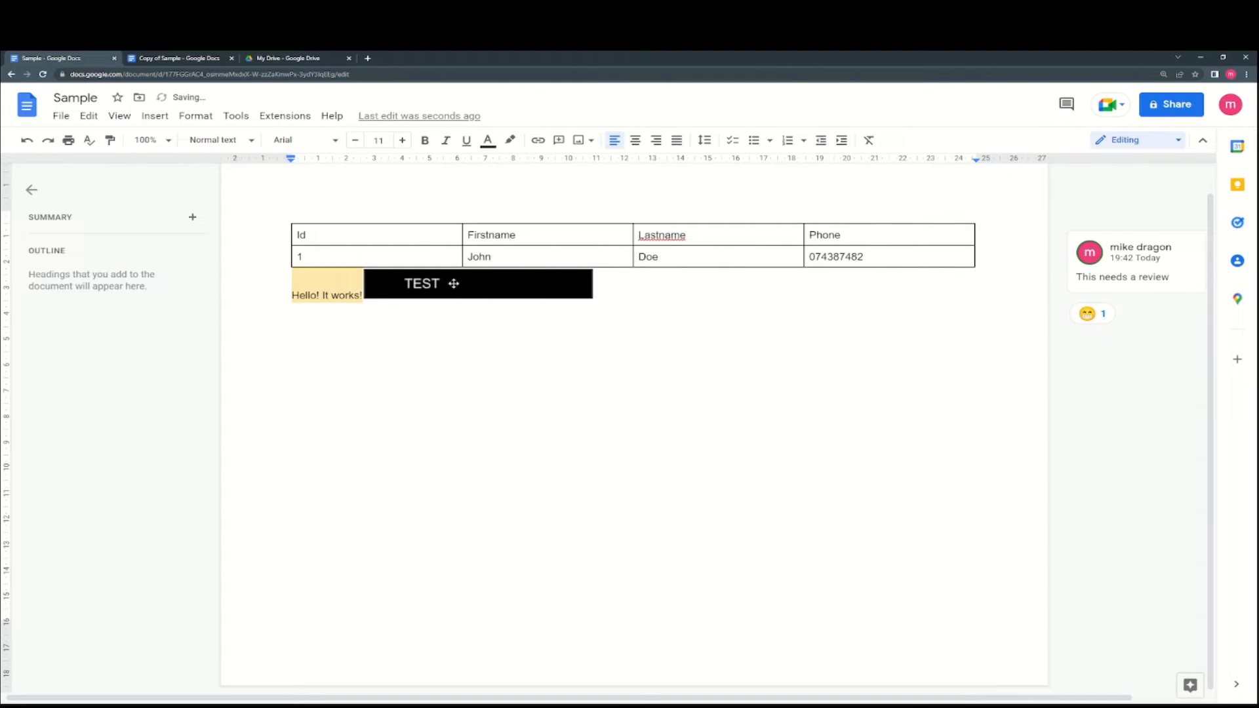
- Insert a 'Points scored' pie chart for Team 1 to Team 4 and select it
left_click(147, 118)
mouse_move(195, 182)
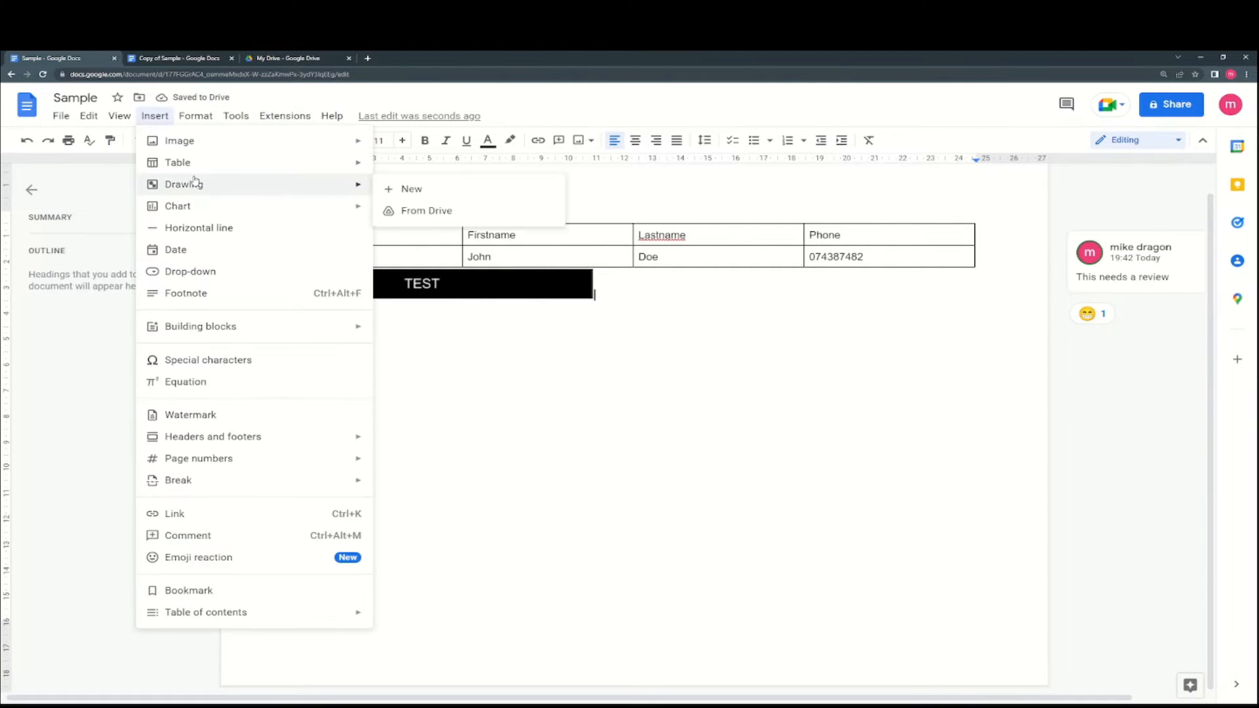
mouse_move(204, 205)
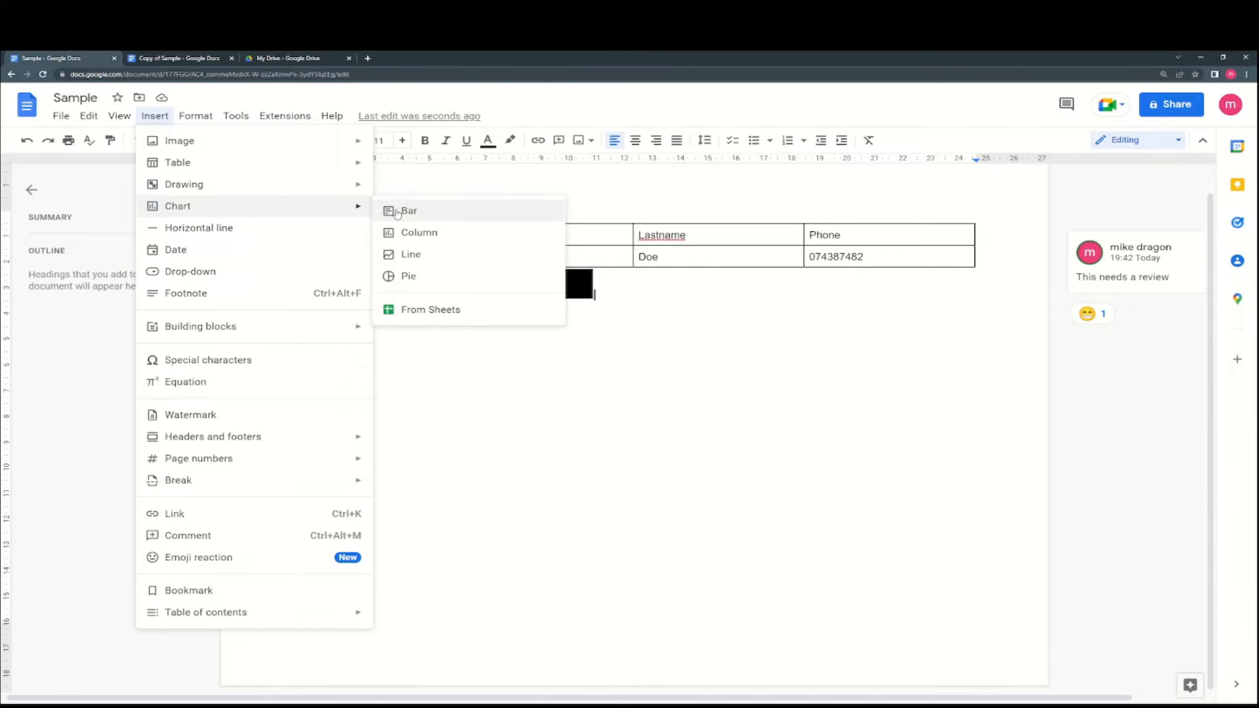
left_click(423, 276)
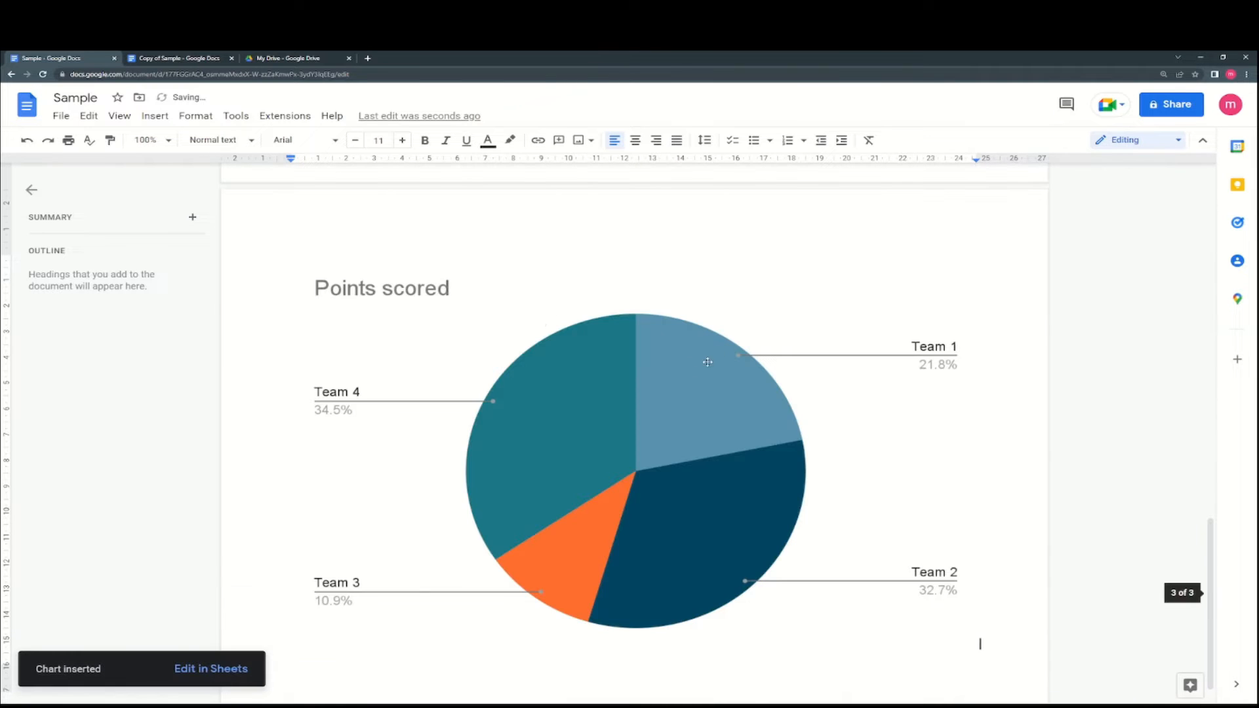
left_click(676, 384)
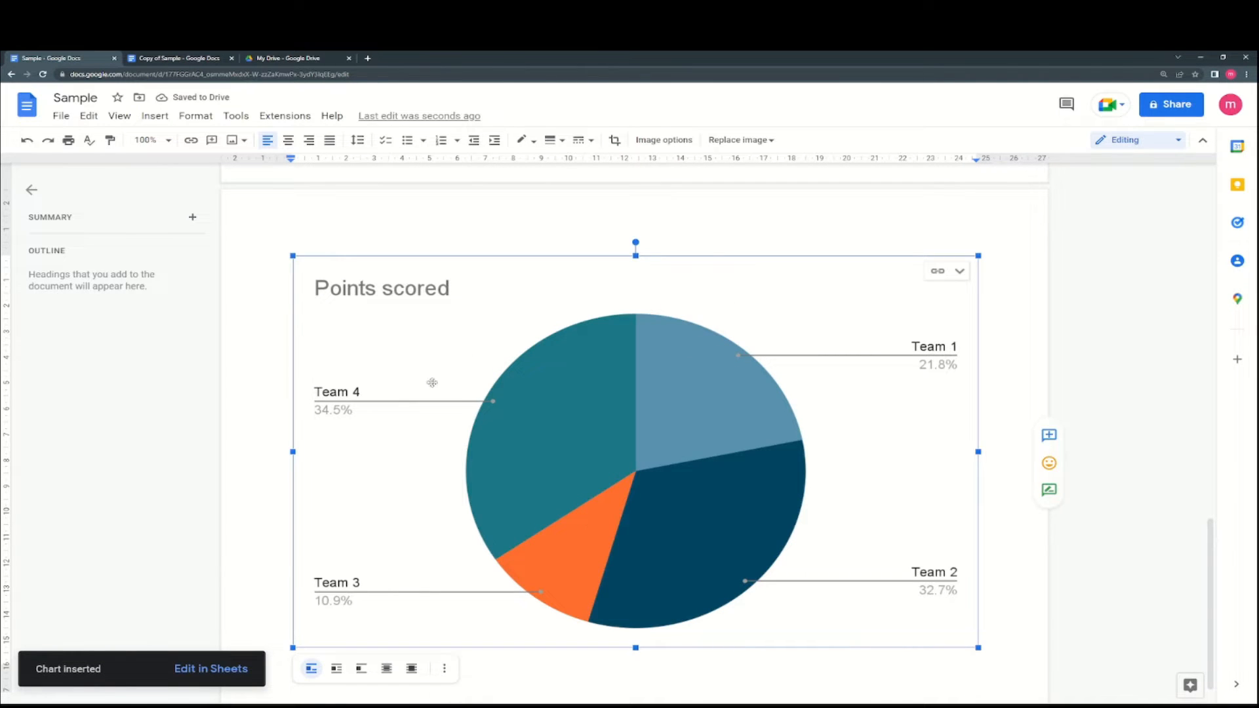
scroll(725, 509, "up", 10)
scroll(724, 509, "down", 5)
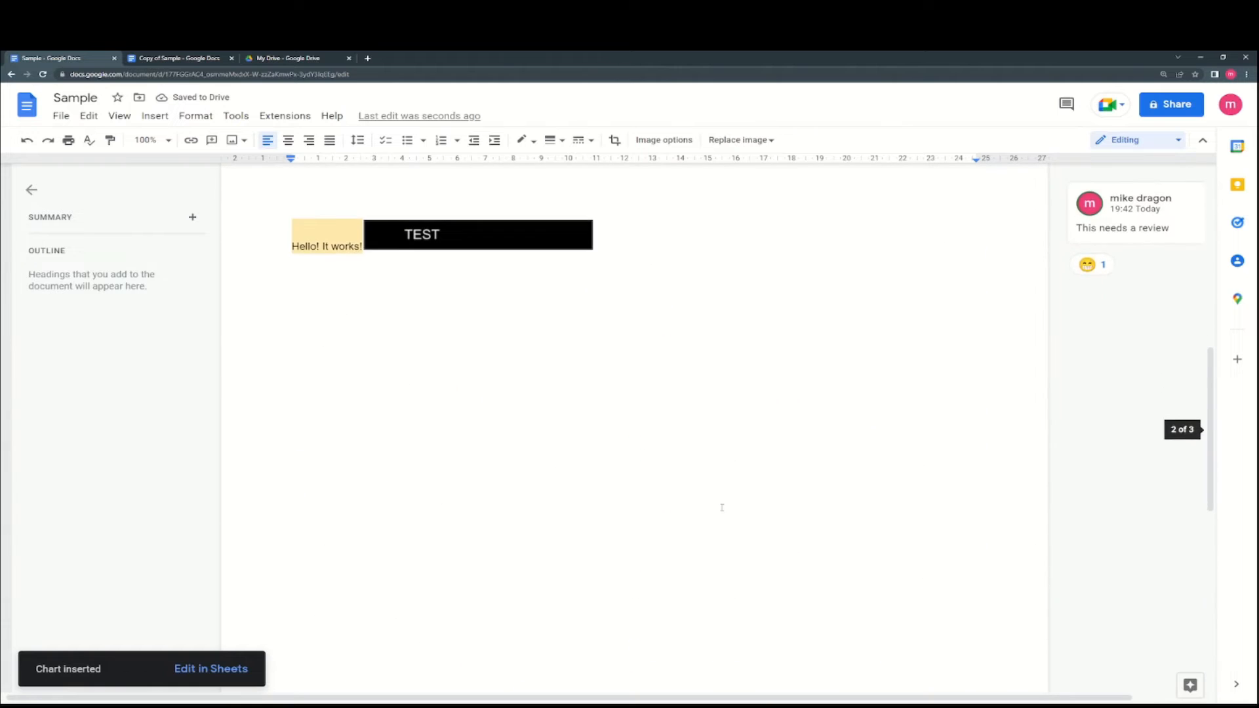
scroll(721, 507, "down", 3)
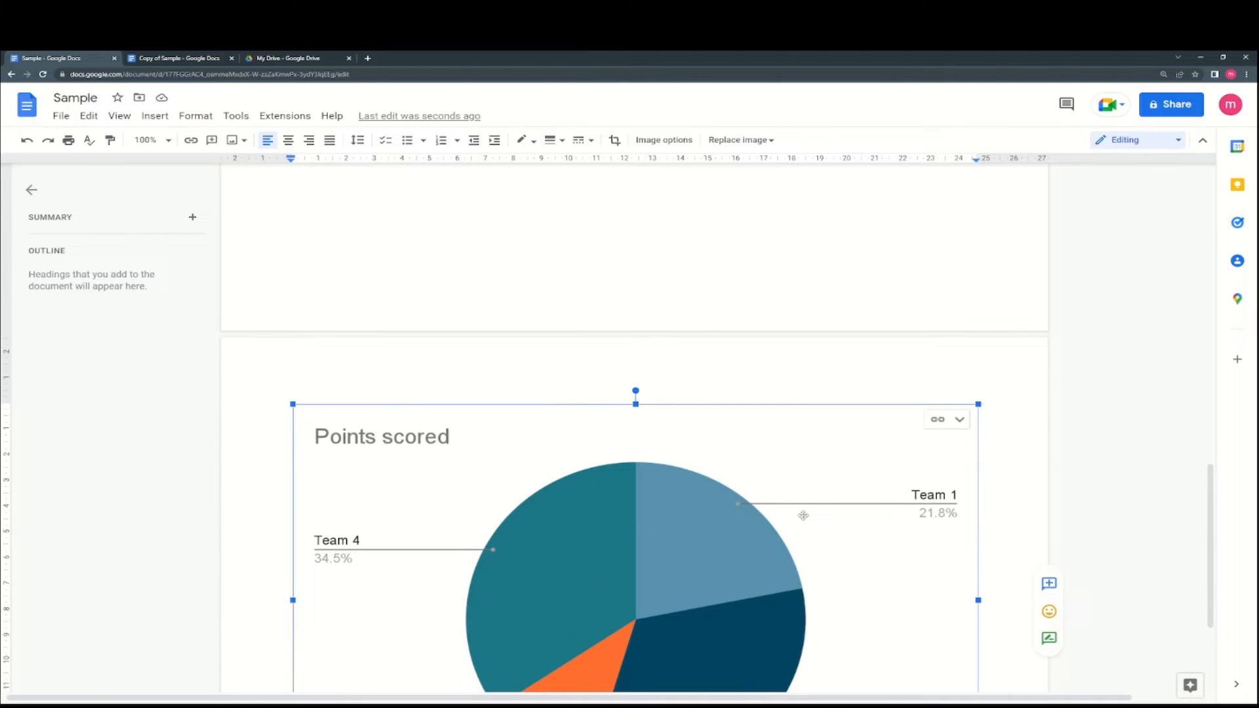
scroll(765, 502, "down", 3)
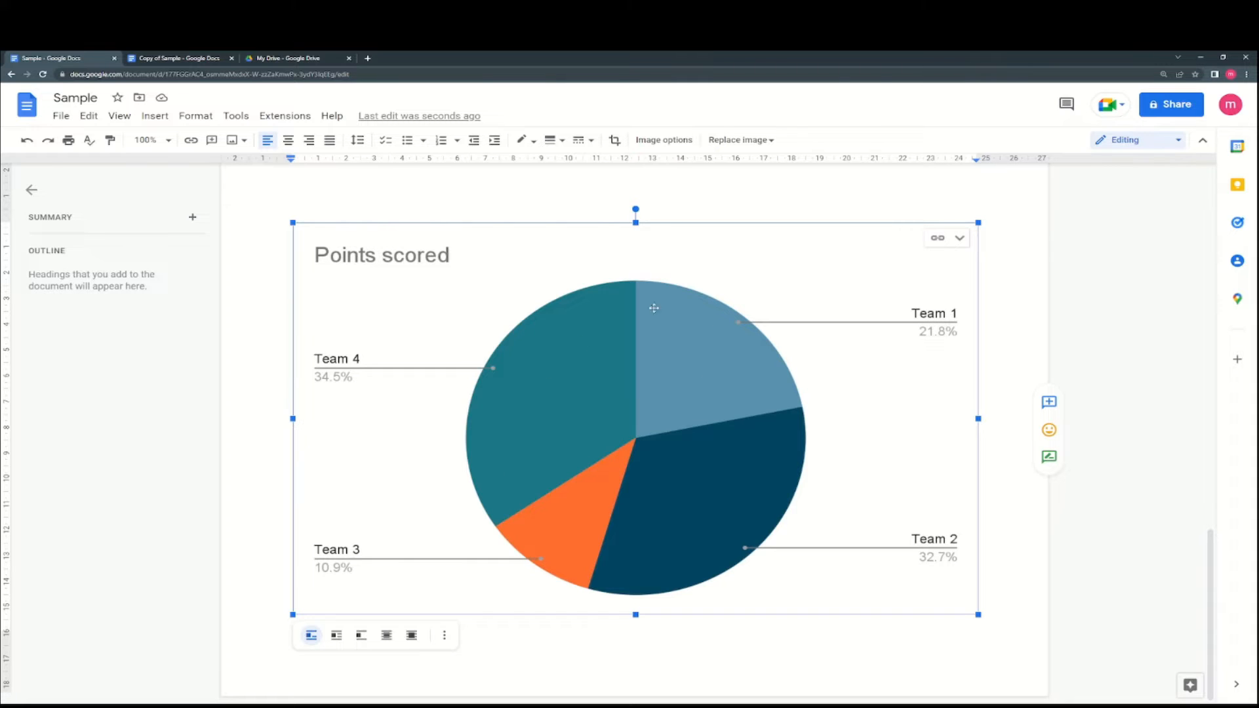
- Replace the selected pie chart with a horizontal line
left_click(155, 116)
mouse_move(181, 207)
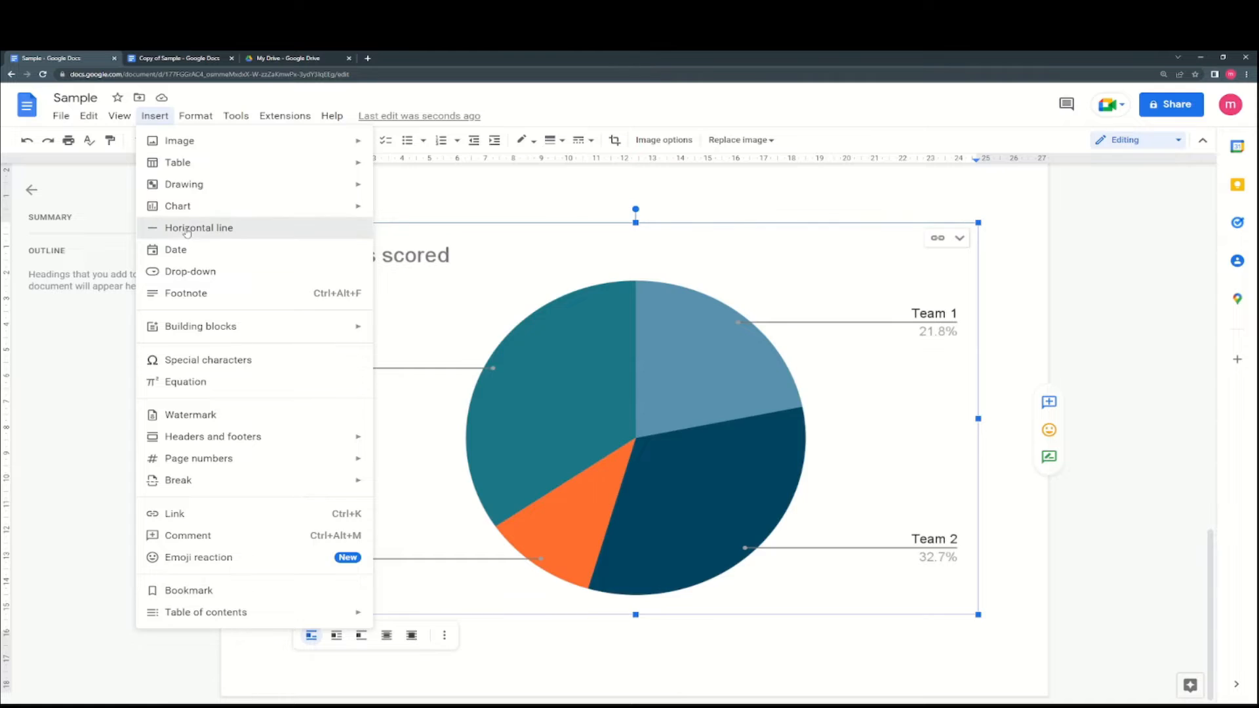
left_click(197, 228)
scroll(554, 467, "up", 2)
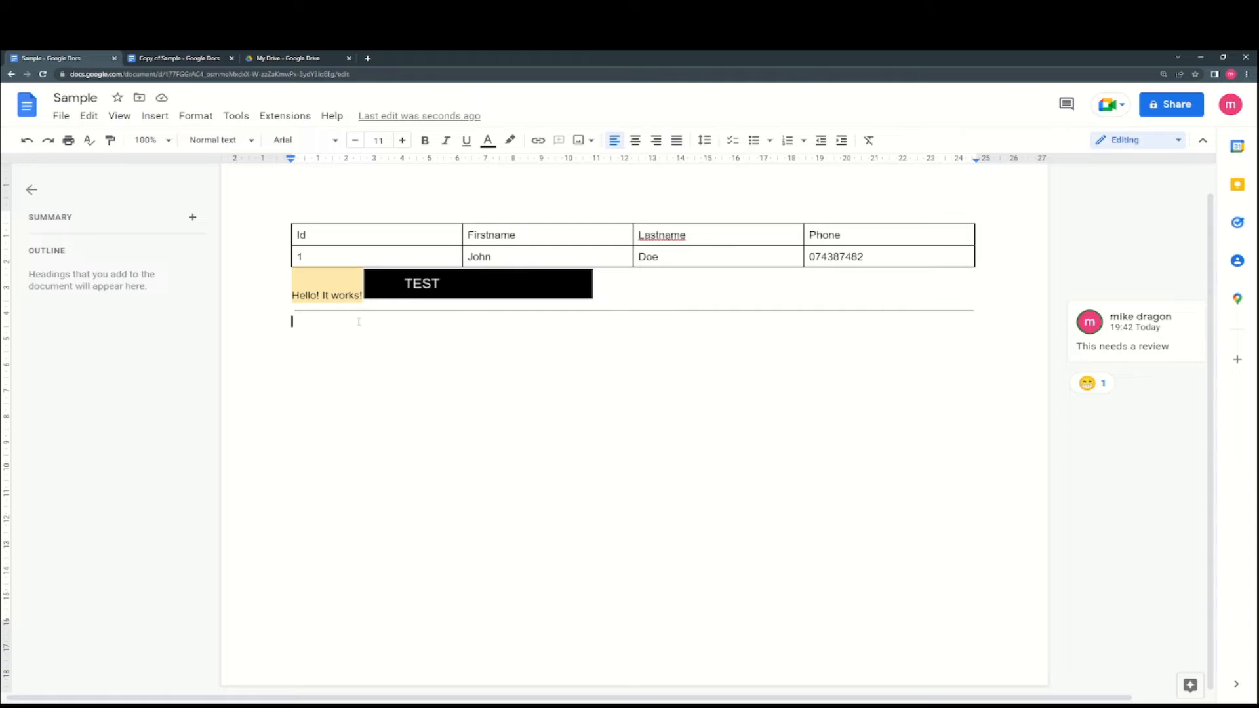
- Type Blabla on its own line and add a second horizontal line below it
type("Blabla")
key("Return")
left_click(155, 116)
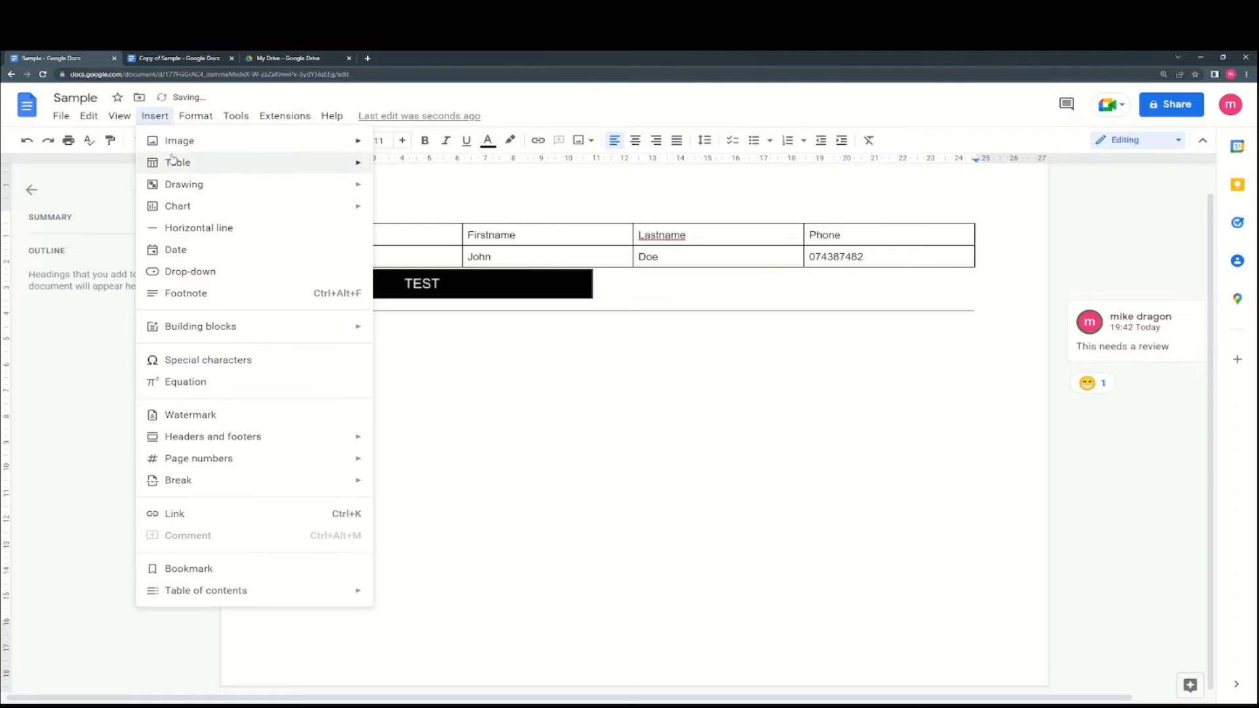
left_click(222, 227)
left_click(166, 116)
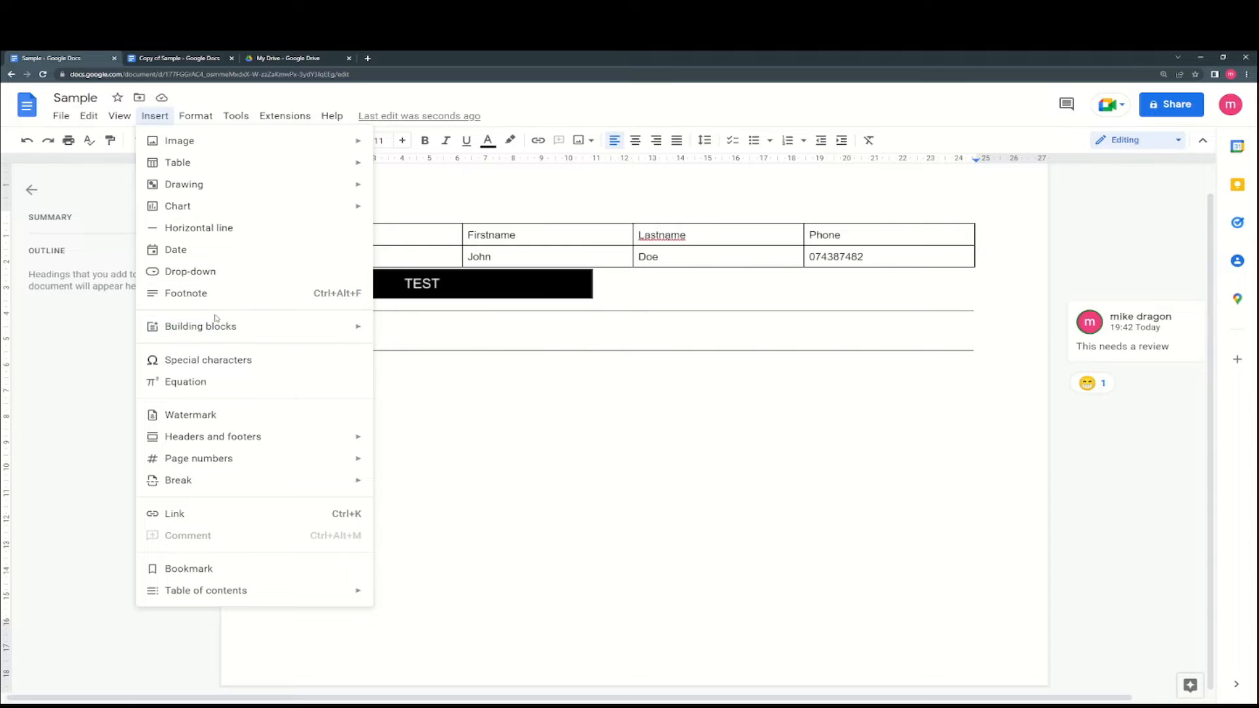
mouse_move(218, 326)
mouse_move(231, 438)
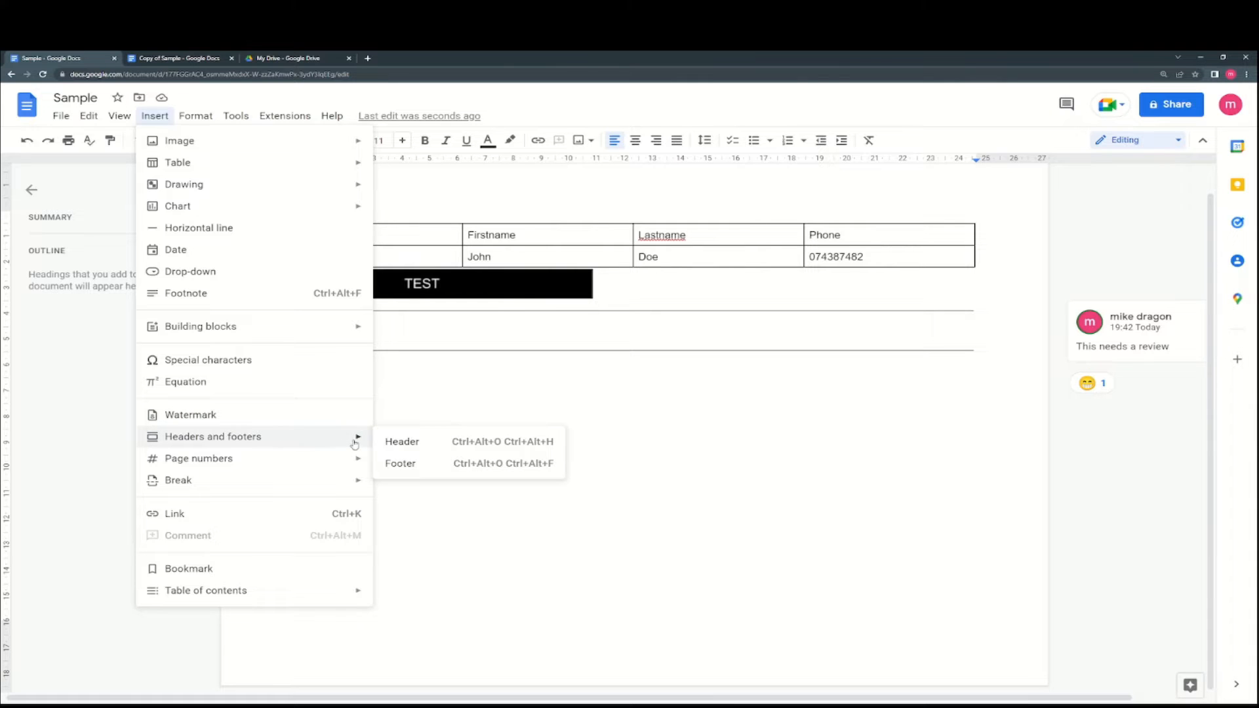
- Write 'Header 1' in the page header, then return to the body above the table
left_click(393, 441)
scroll(628, 348, "up", 1)
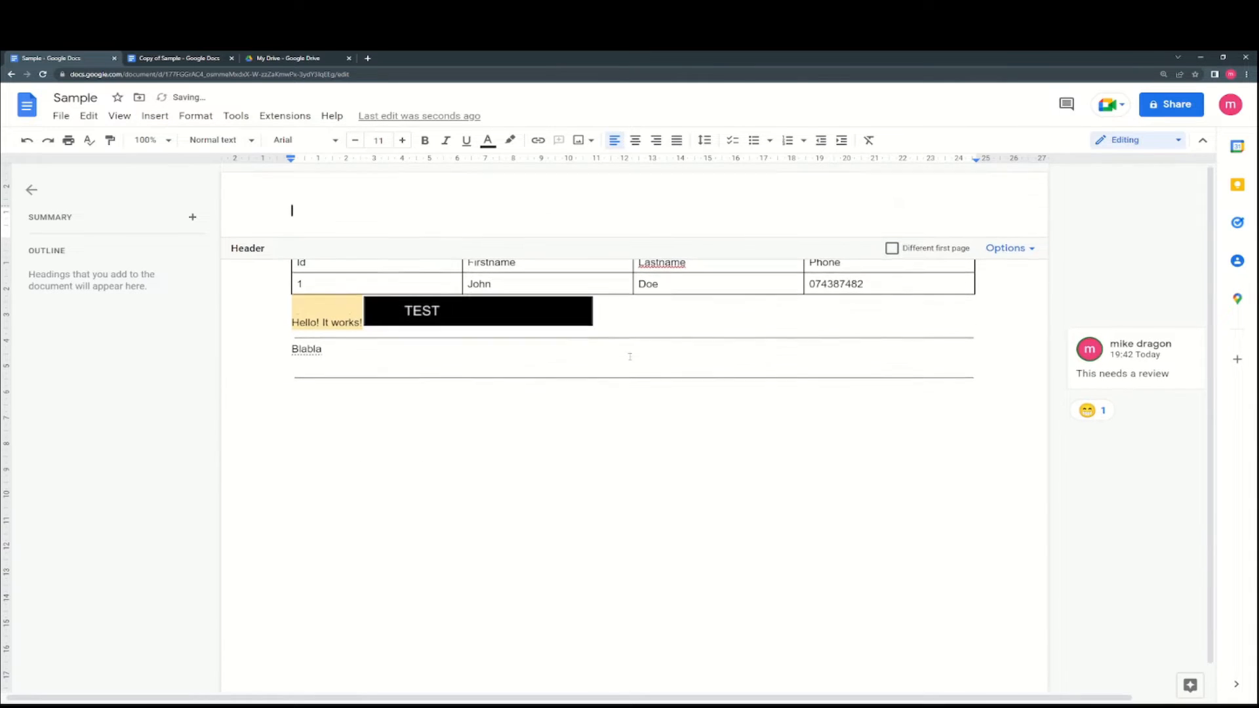
type("Header 1")
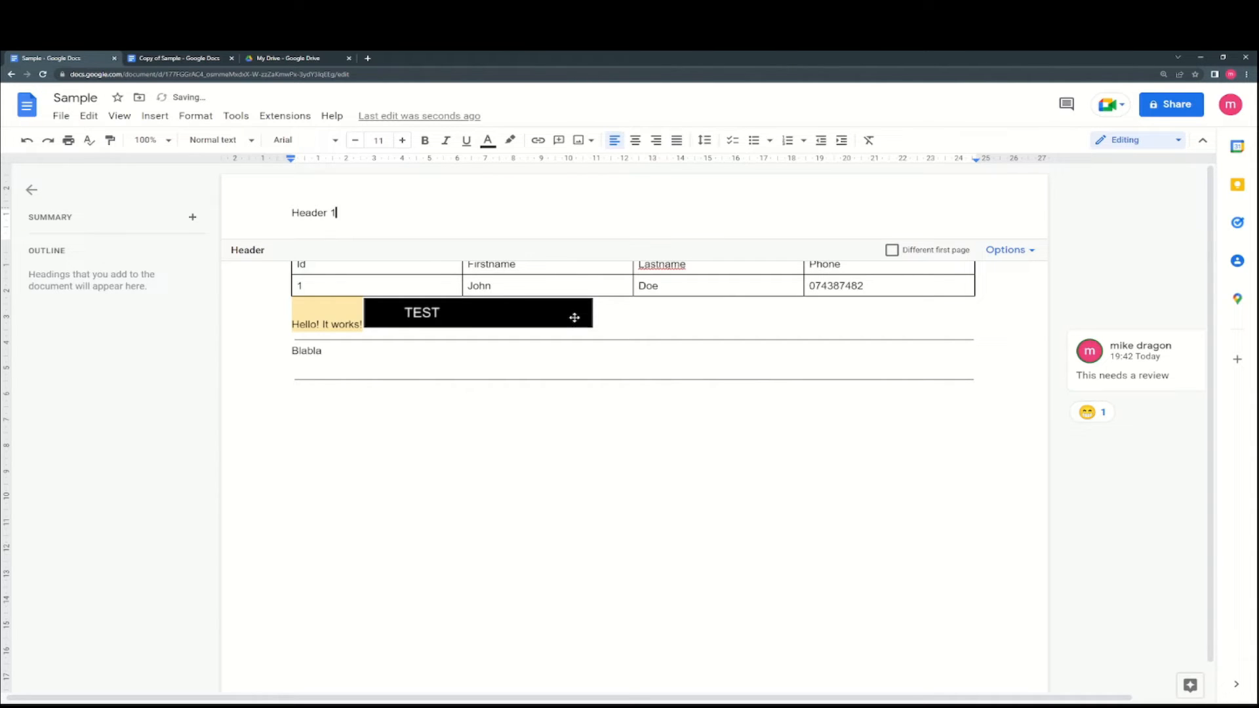
left_click(710, 380)
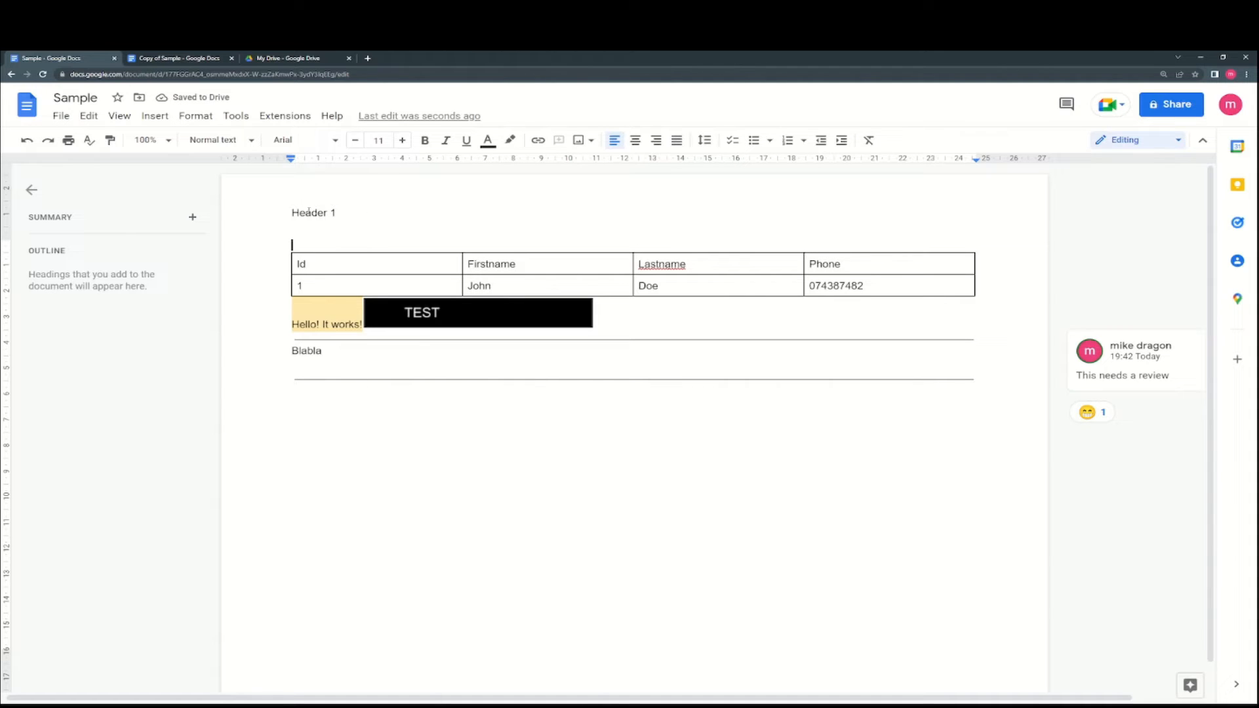
left_click(377, 203)
- Insert a page break with Ctrl+Enter and delete the stray 'CTRL + ENTER' text
key("ctrl+Return")
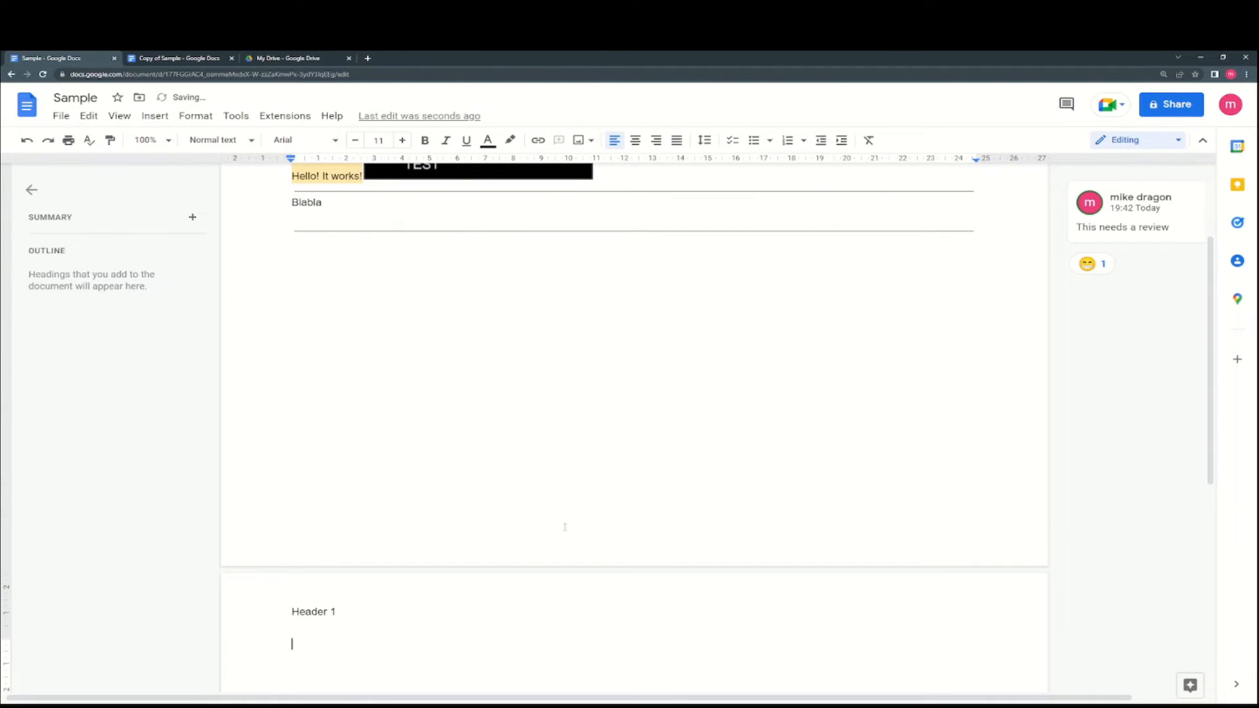
type("CTRL + ENTER")
left_click_drag(370, 644, 291, 644)
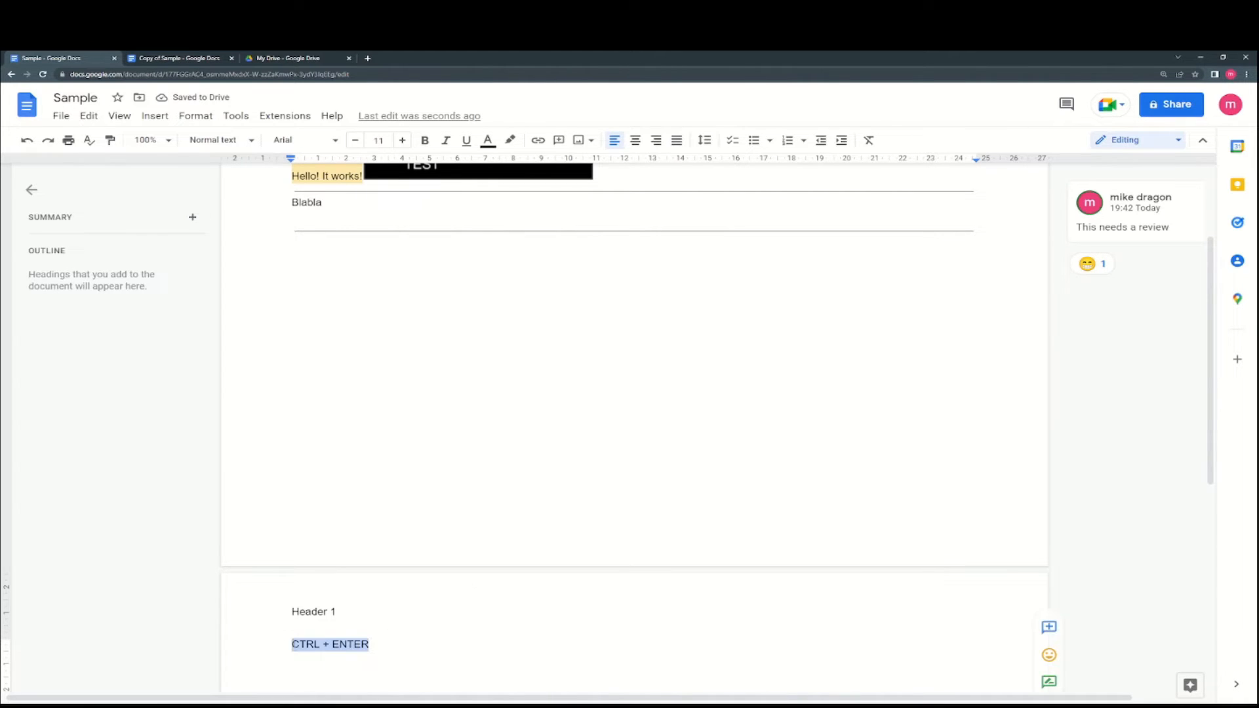
key("BackSpace")
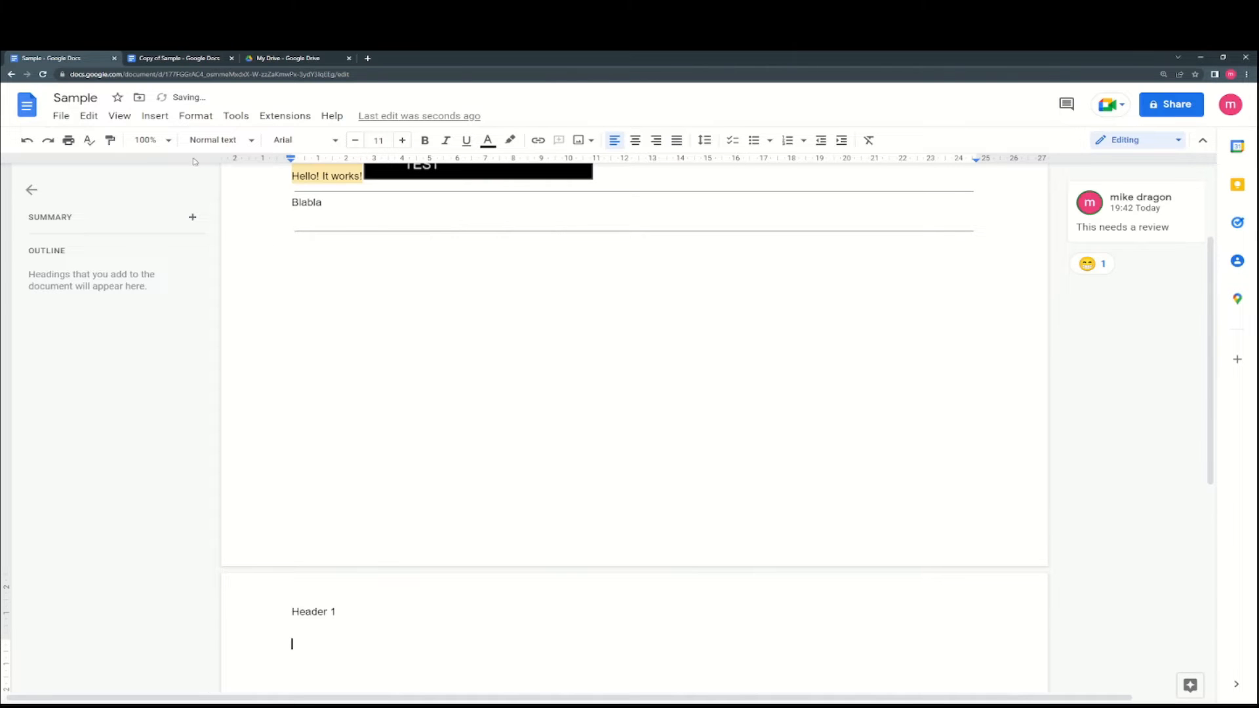
left_click(155, 115)
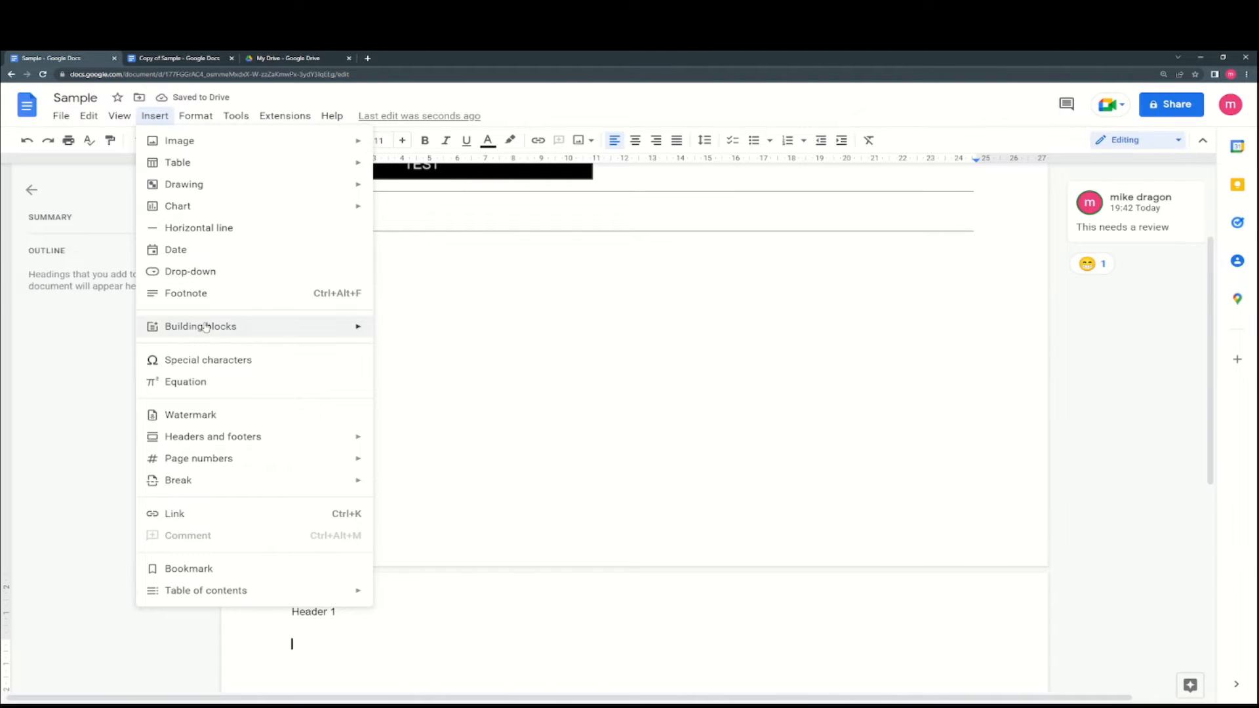
mouse_move(223, 446)
left_click(403, 441)
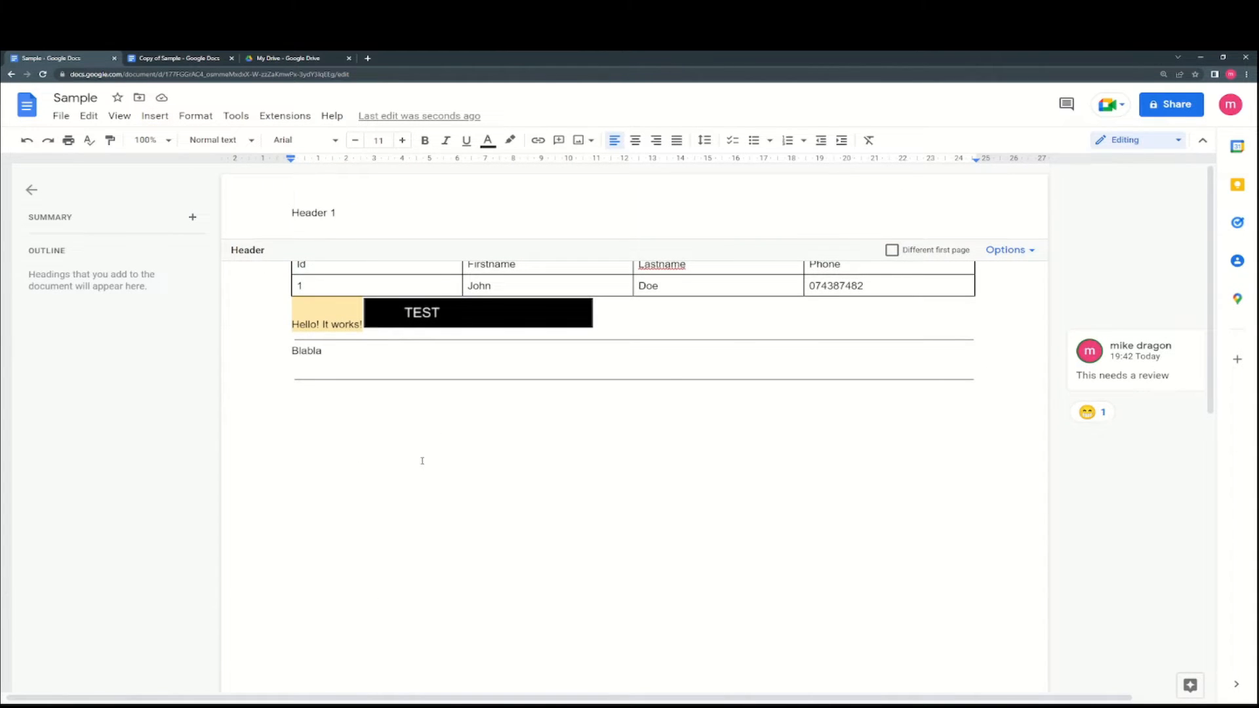
scroll(419, 463, "down", 10)
scroll(335, 368, "up", 2)
left_click(352, 321)
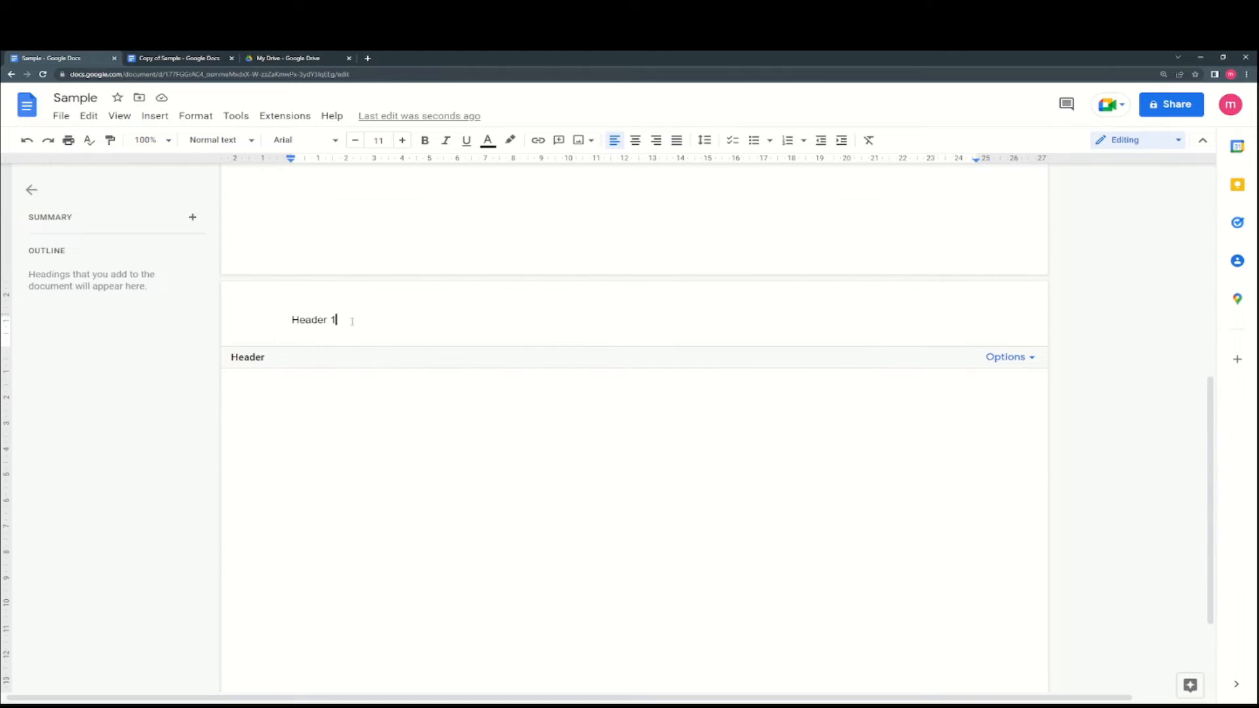
key("BackSpace")
type("2")
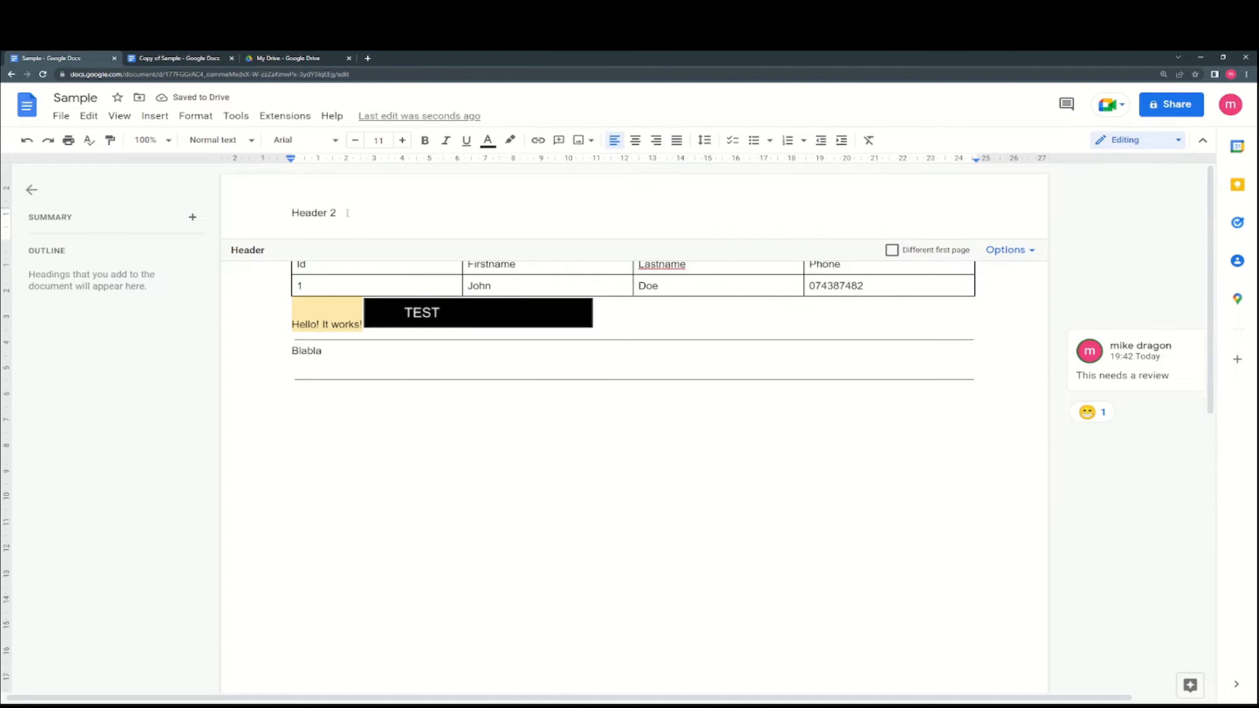
scroll(446, 364, "down", 10)
left_click(344, 333)
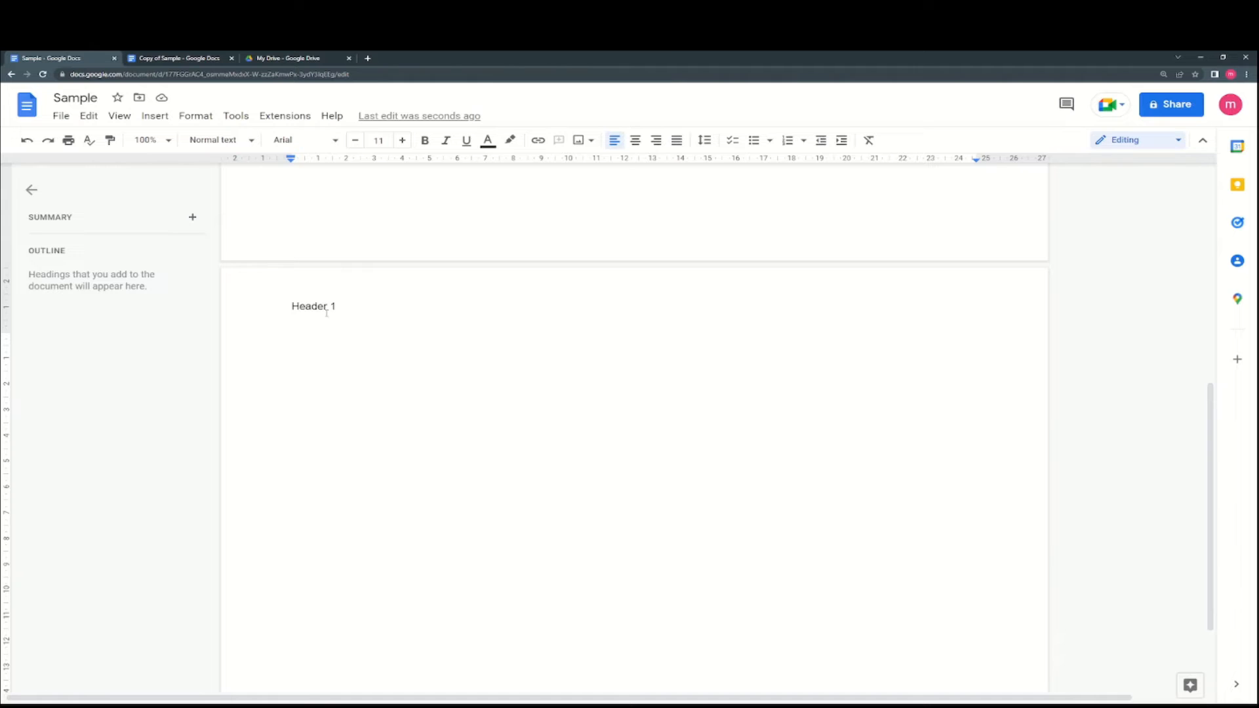
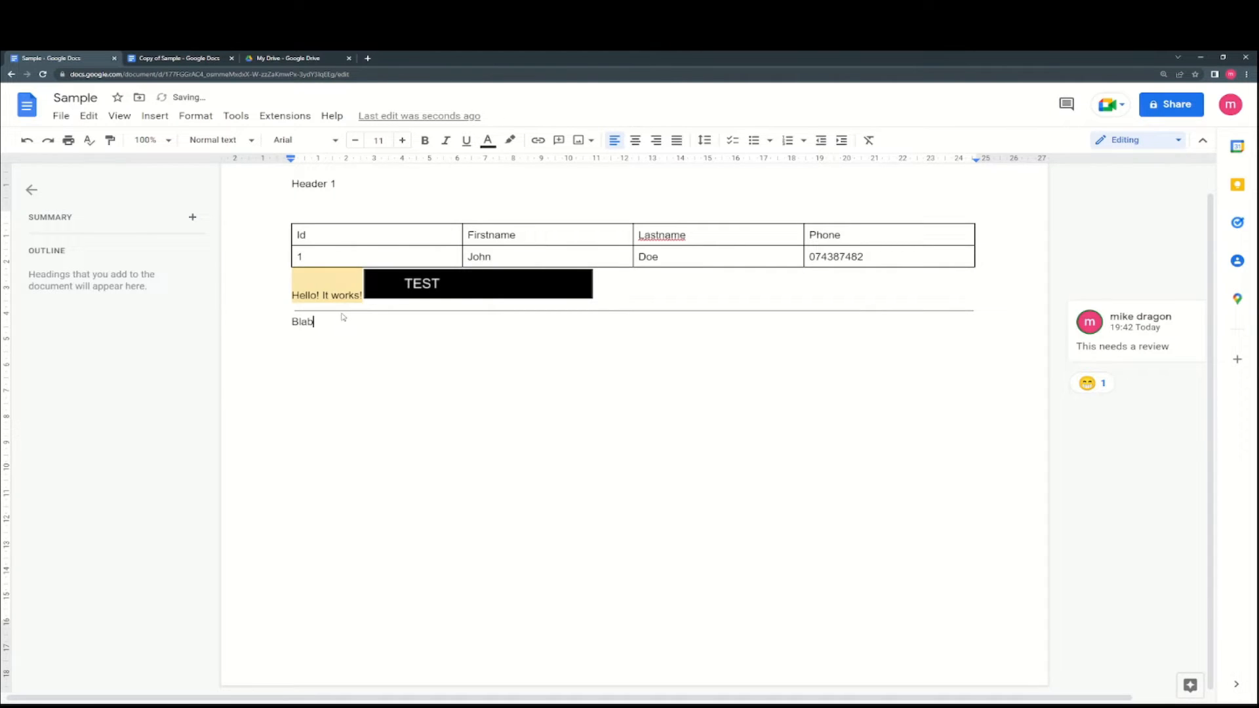
key("ctrl+z")
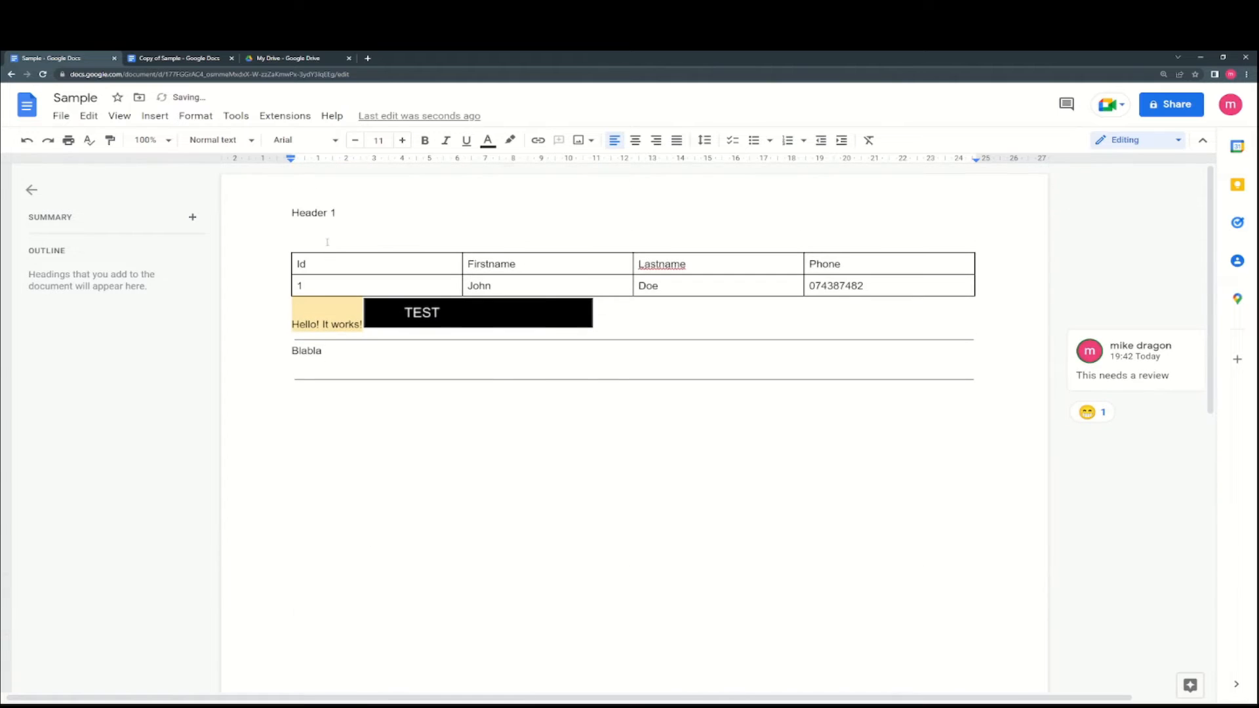
scroll(353, 477, "down", 7)
left_click(307, 257)
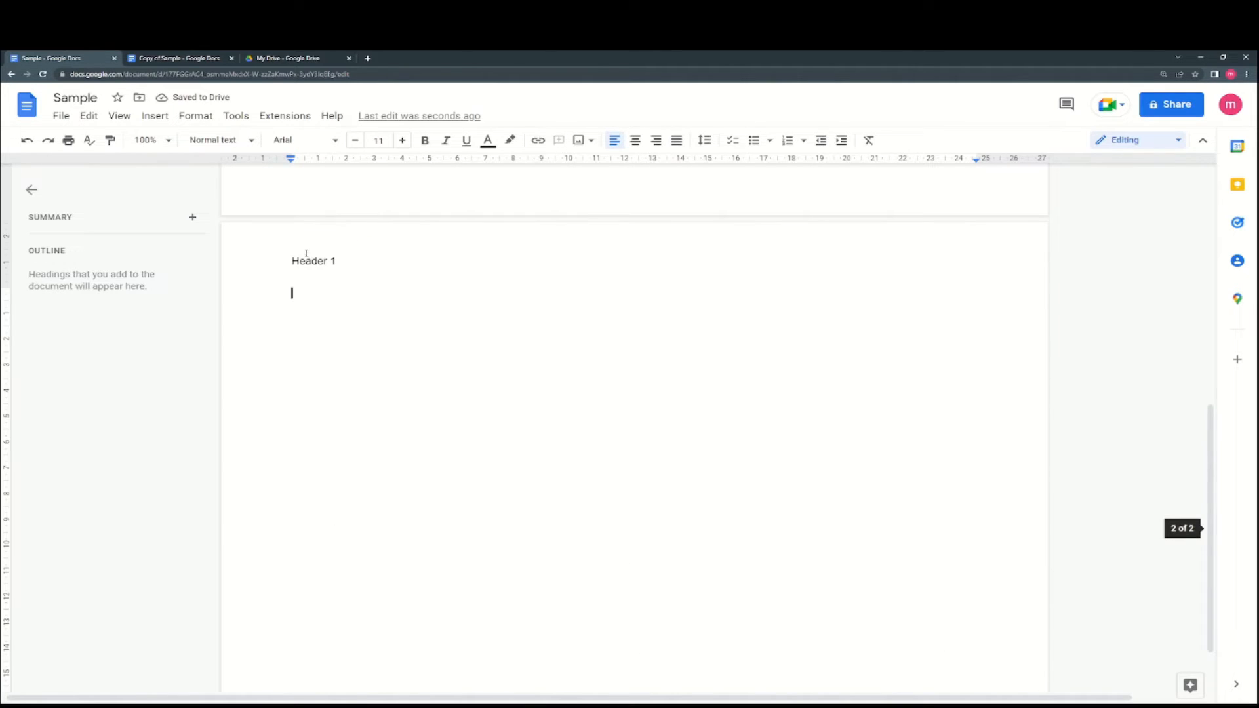
left_click(155, 115)
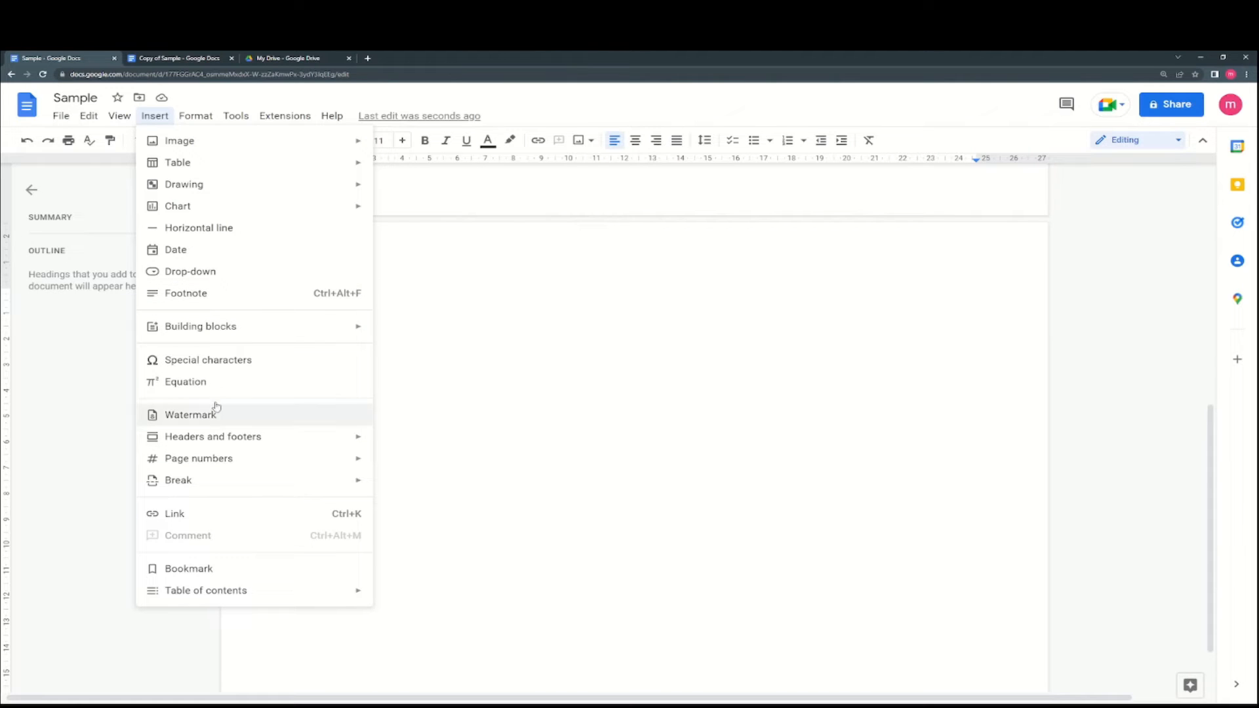
- Add page numbers starting at 1 to the header
mouse_move(216, 438)
left_click(390, 450)
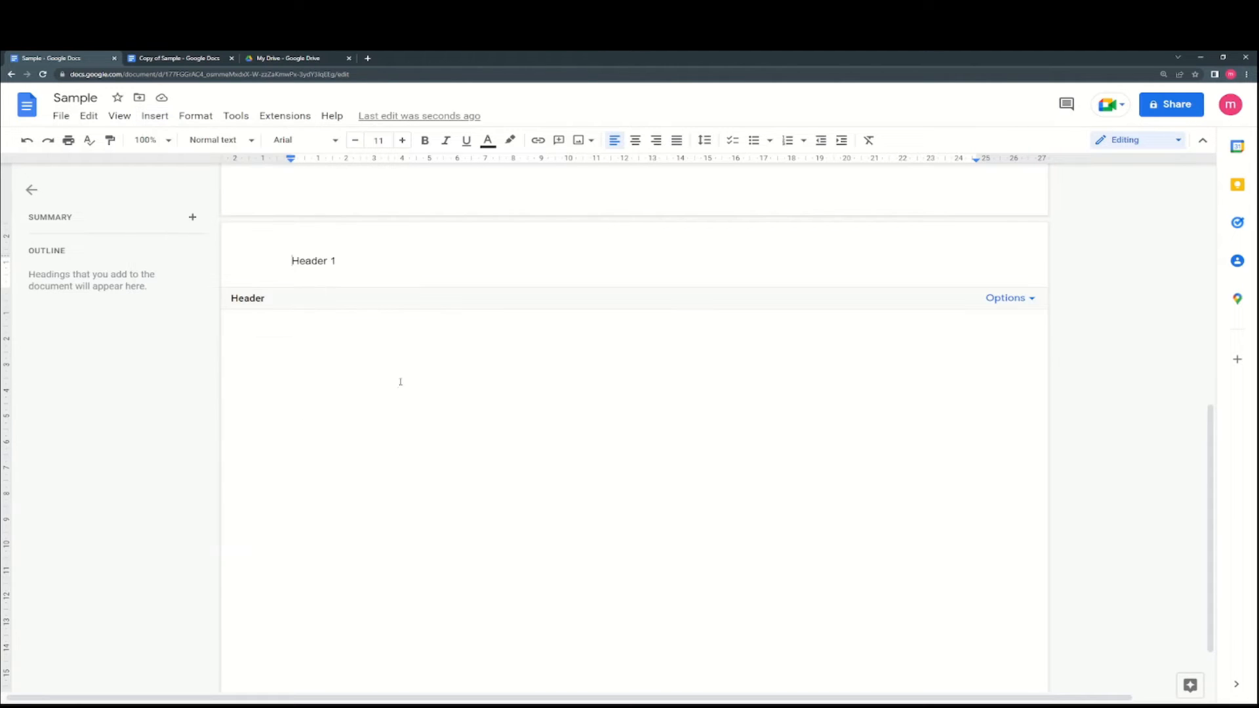
left_click(1006, 299)
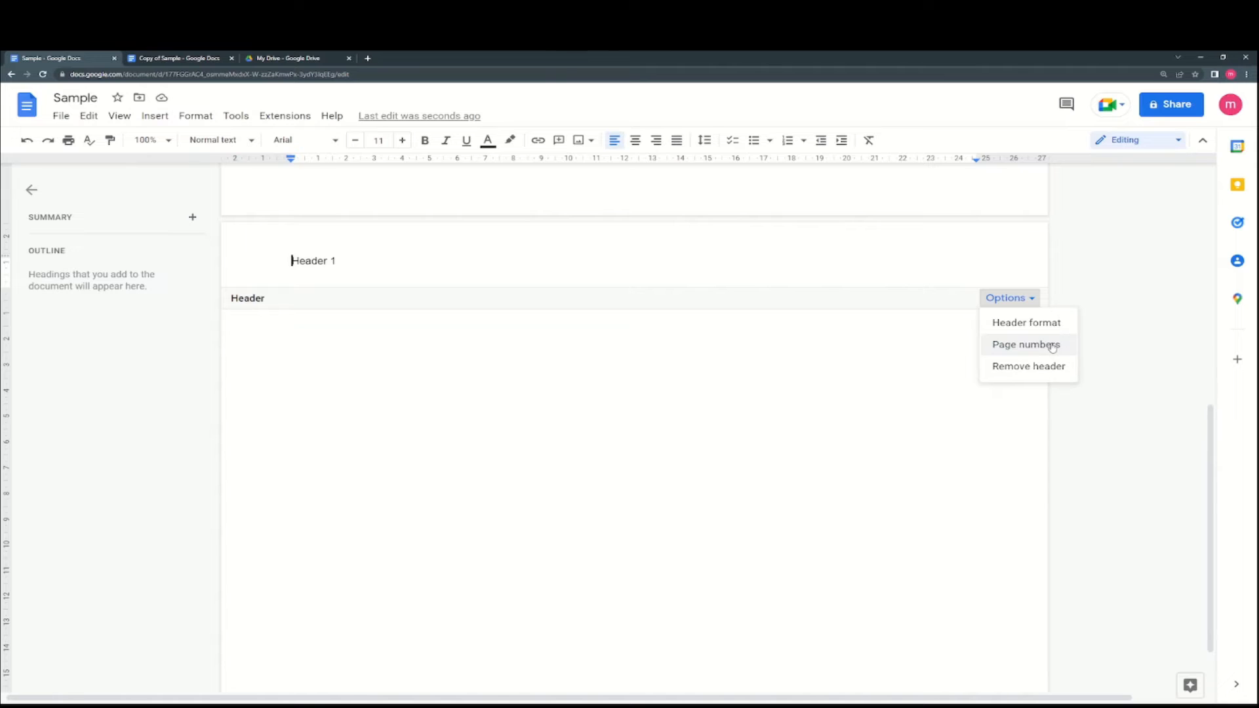
left_click(1026, 344)
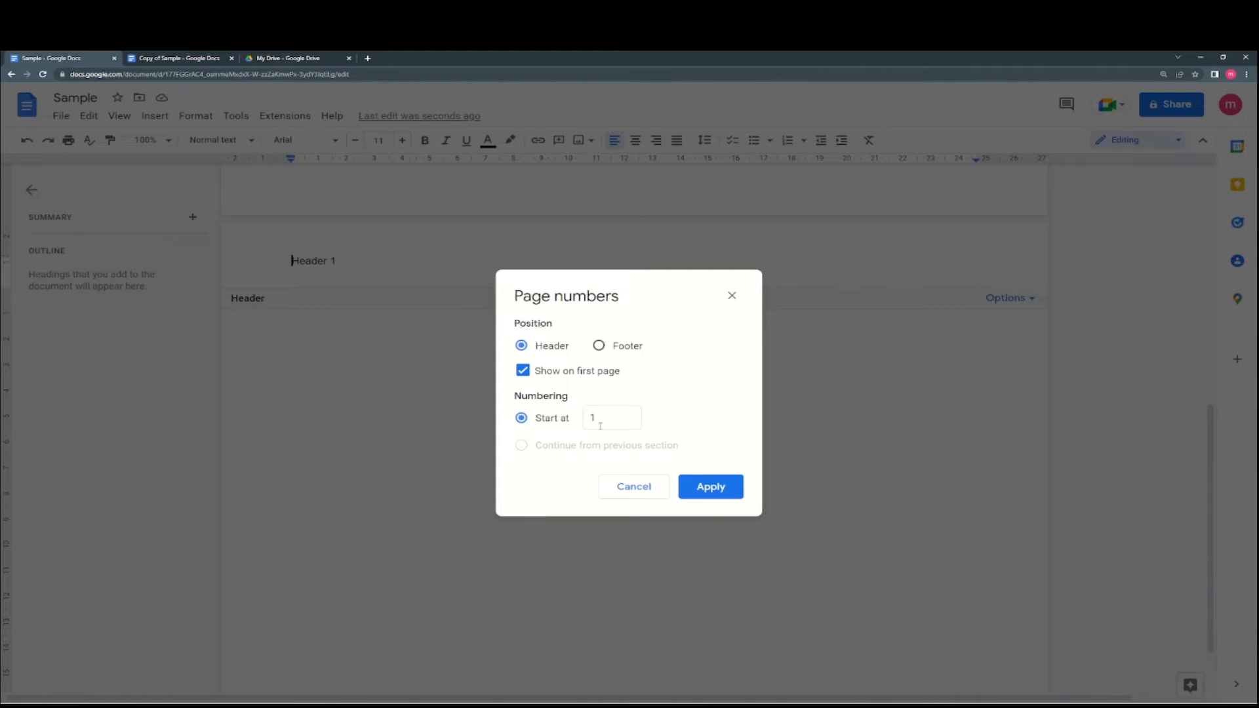
left_click(700, 489)
scroll(901, 475, "up", 10)
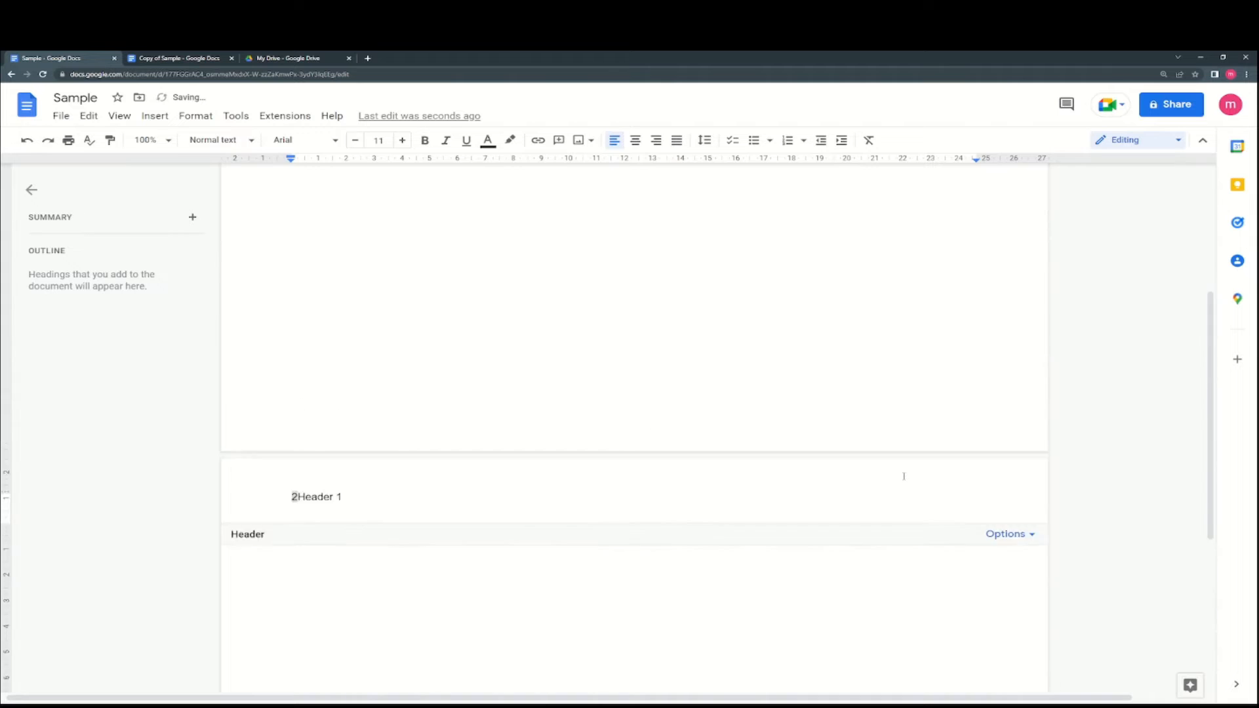
left_click(1080, 269)
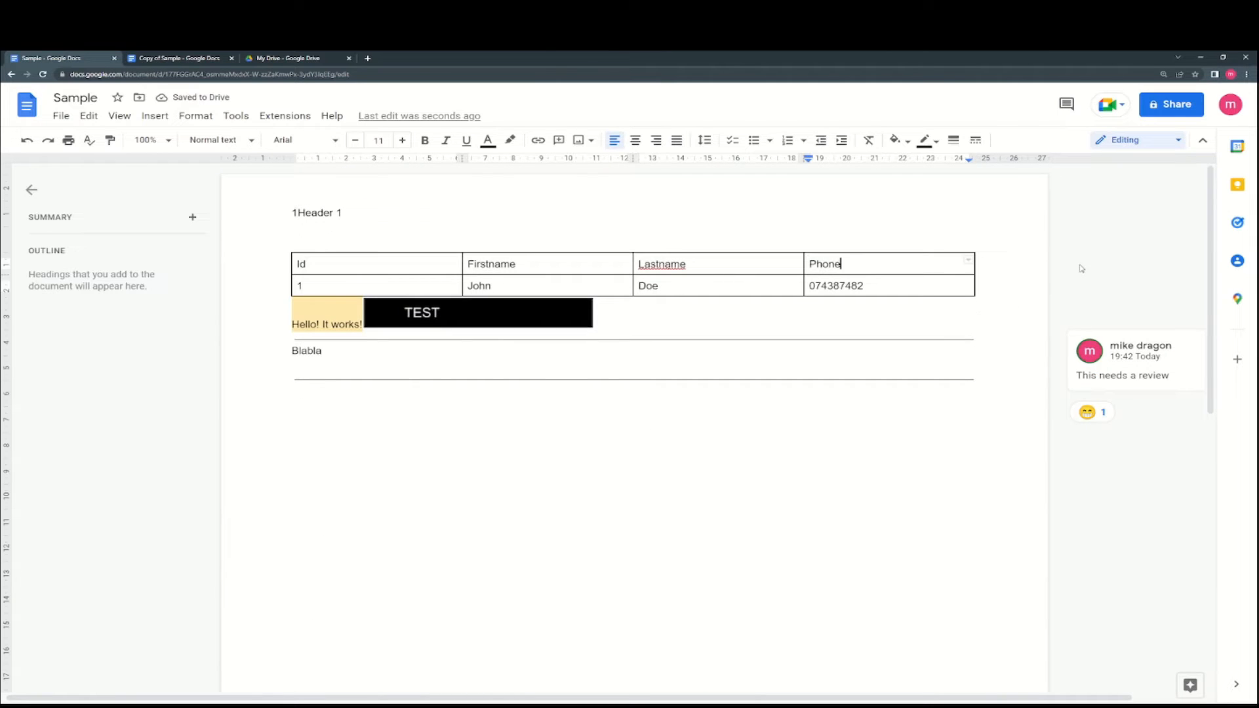
- Give the first page its own separate header by enabling Different first page
left_click(338, 212)
scroll(371, 263, "down", 10)
scroll(365, 293, "up", 2)
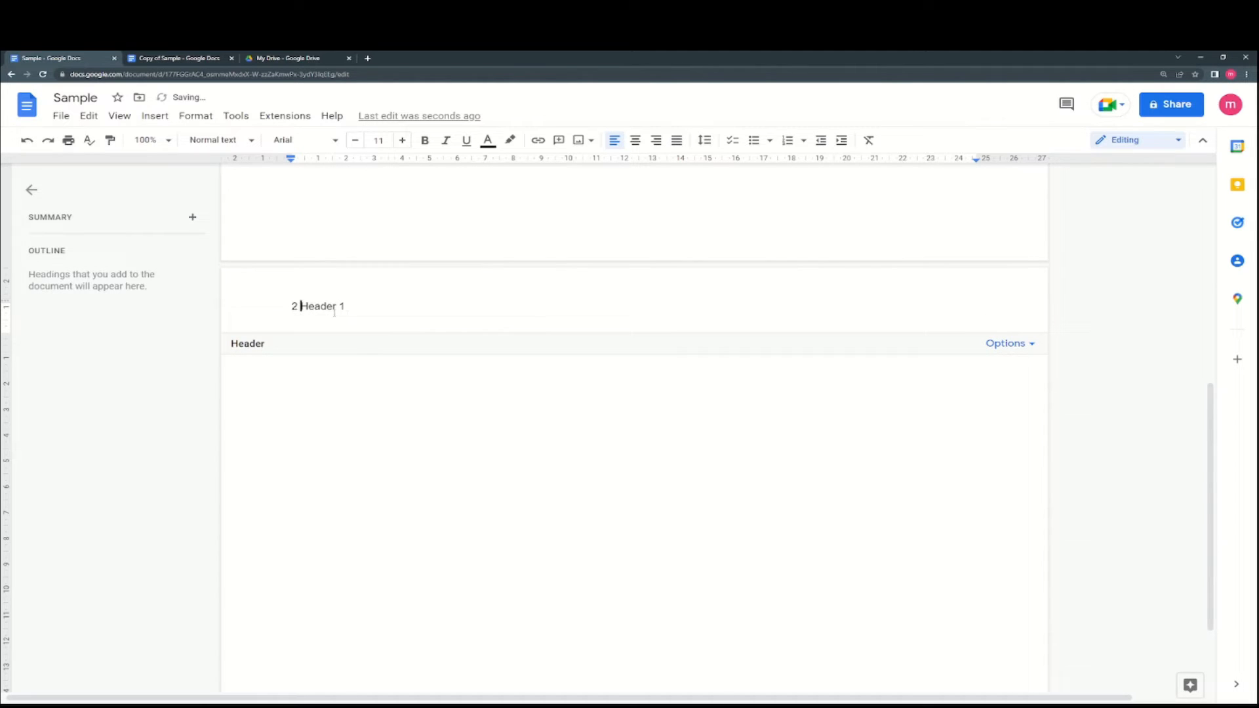
scroll(390, 337, "up", 8)
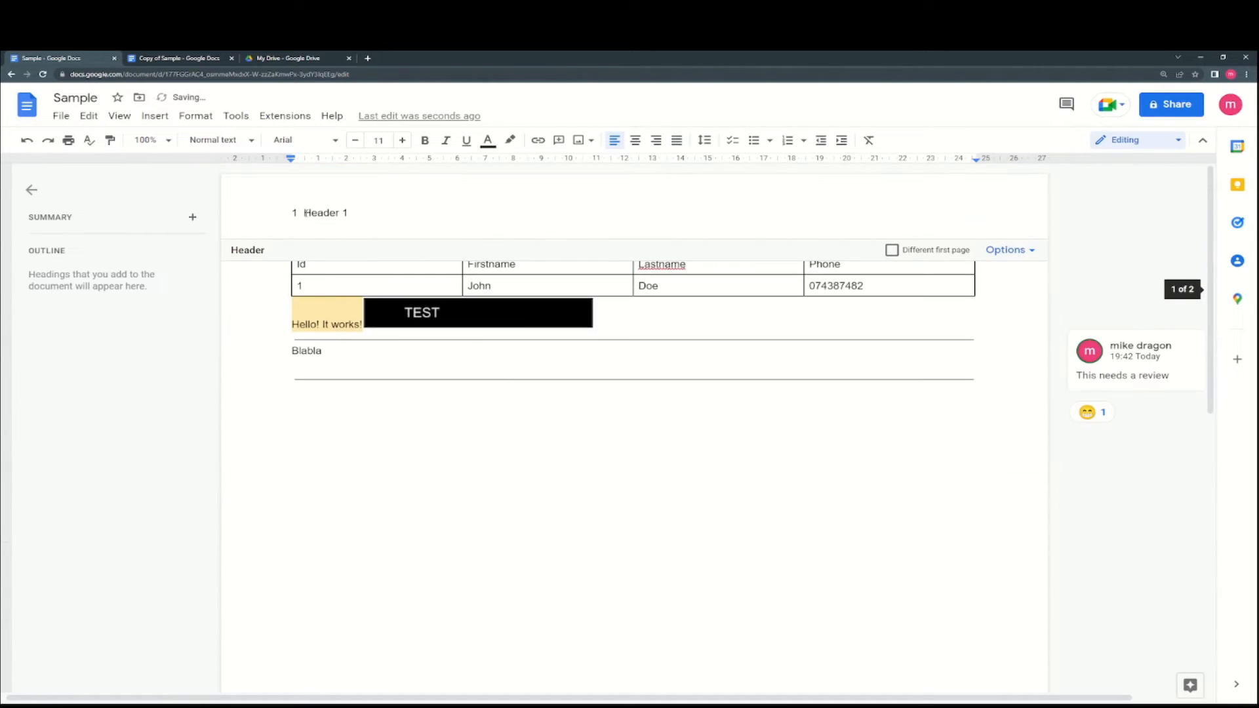
left_click(892, 251)
left_click(946, 254)
left_click(1006, 250)
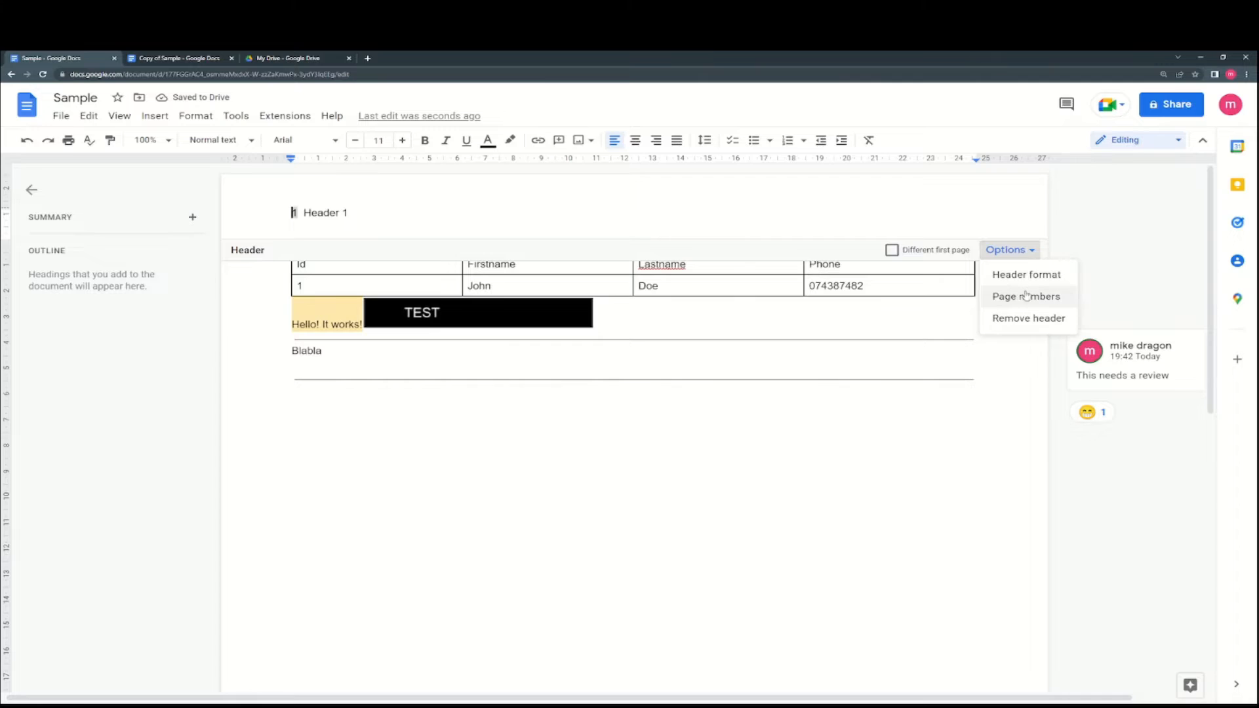
left_click(1028, 297)
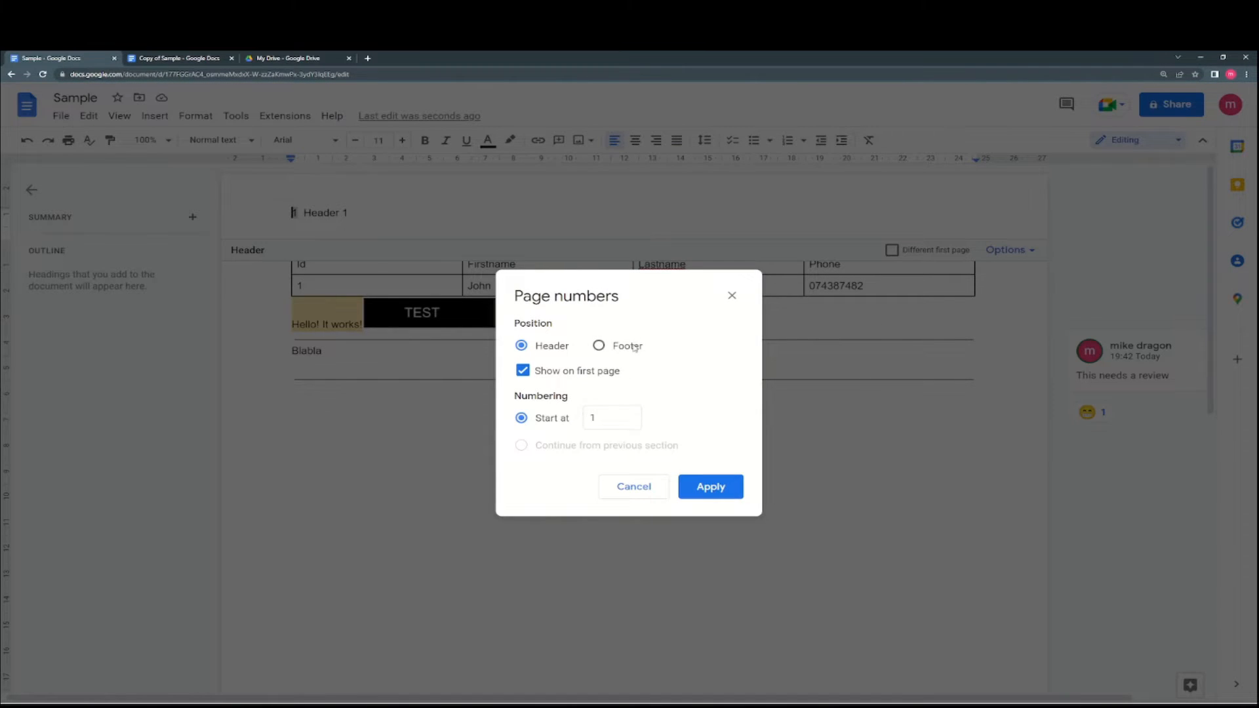
left_click(710, 486)
left_click(913, 252)
left_click(914, 253)
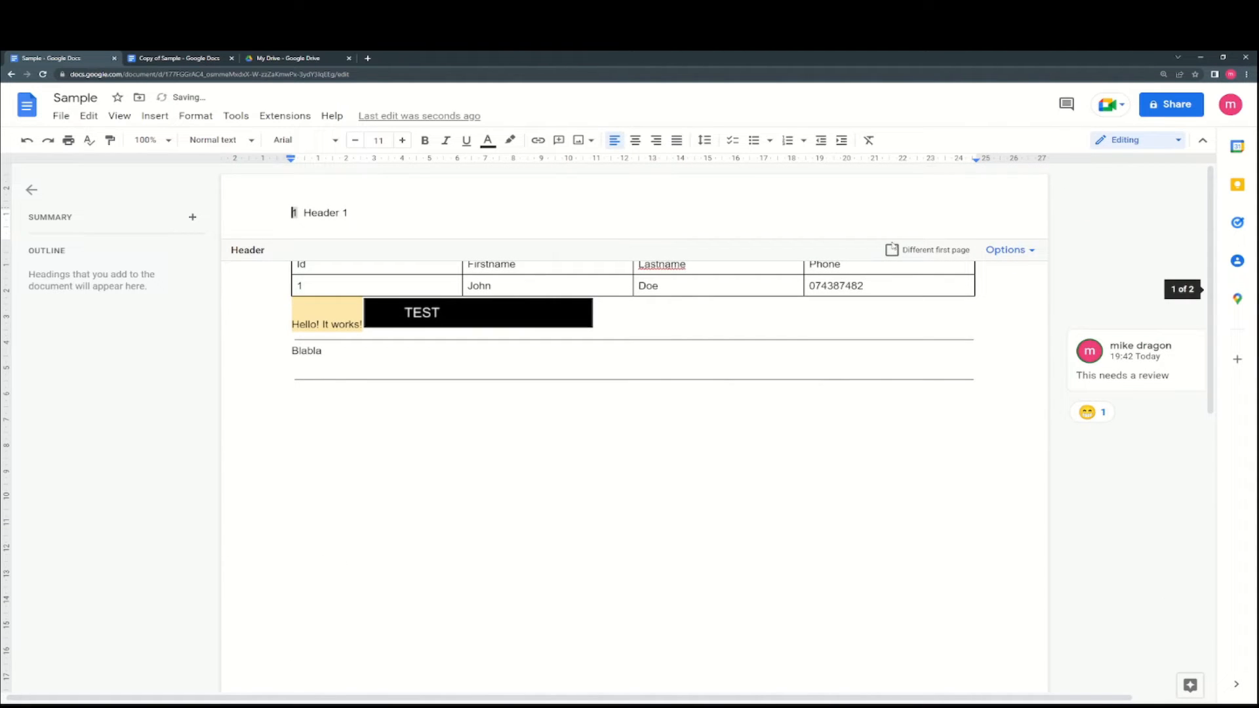
left_click(894, 250)
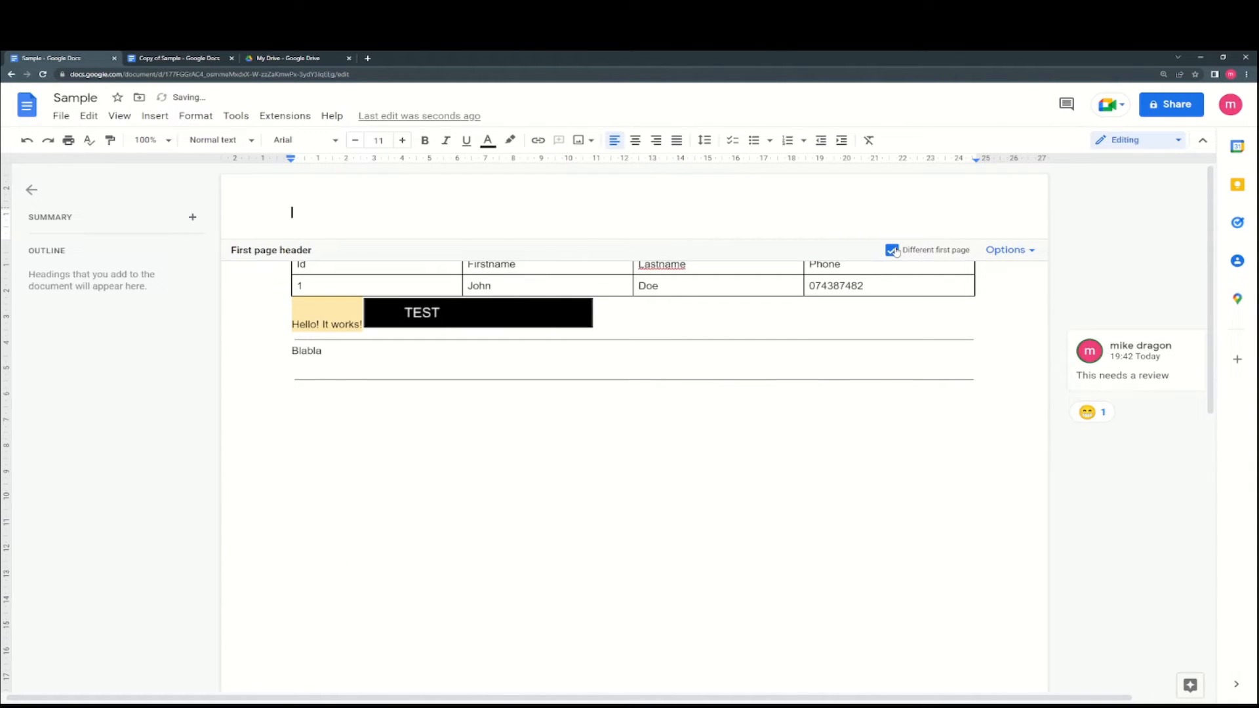
- Replace the header's trailing 1 with 2 and return to the body
key("BackSpace")
type("2 Header 2")
left_click(428, 401)
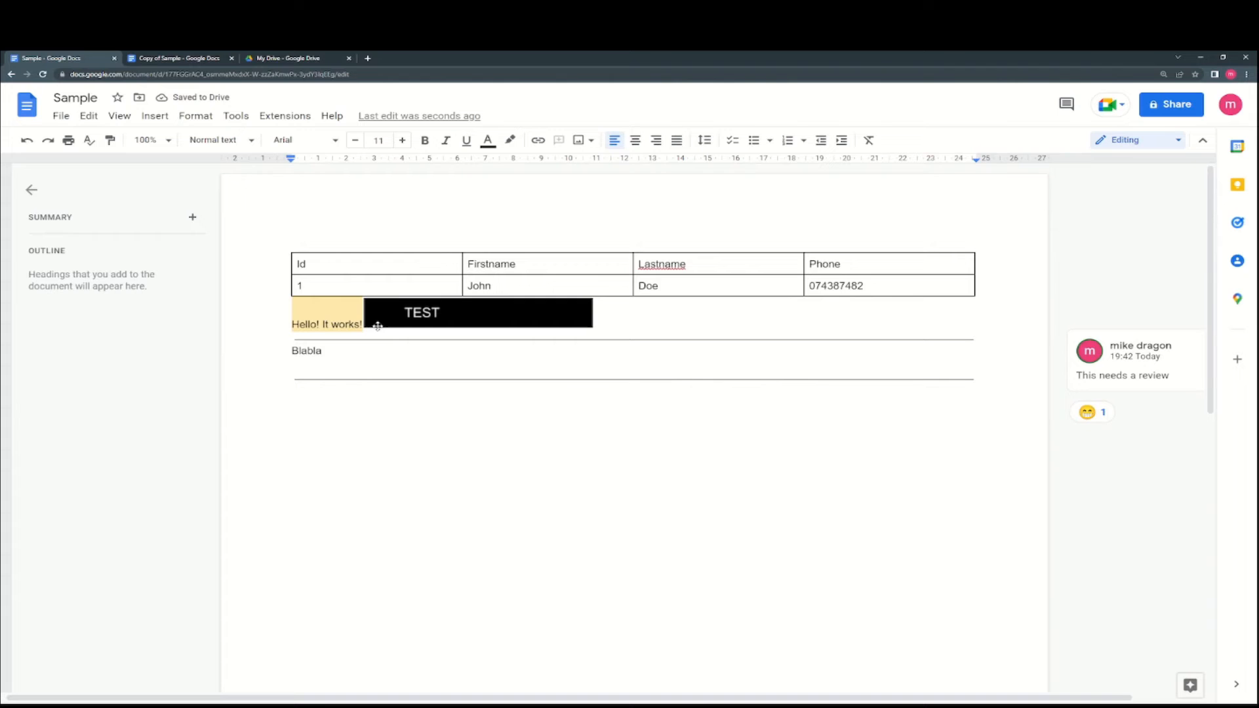
double_click(416, 401)
left_click(343, 201)
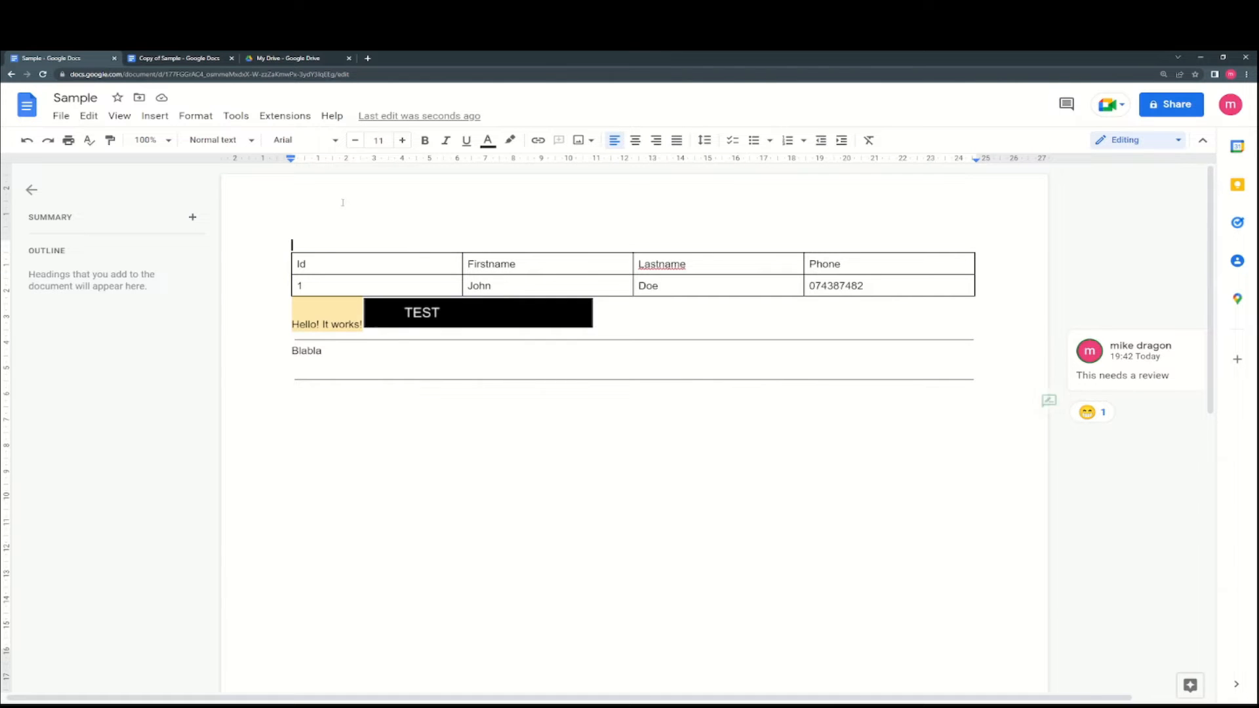
- Apply the header format settings, leaving different odd and even headers off
double_click(402, 206)
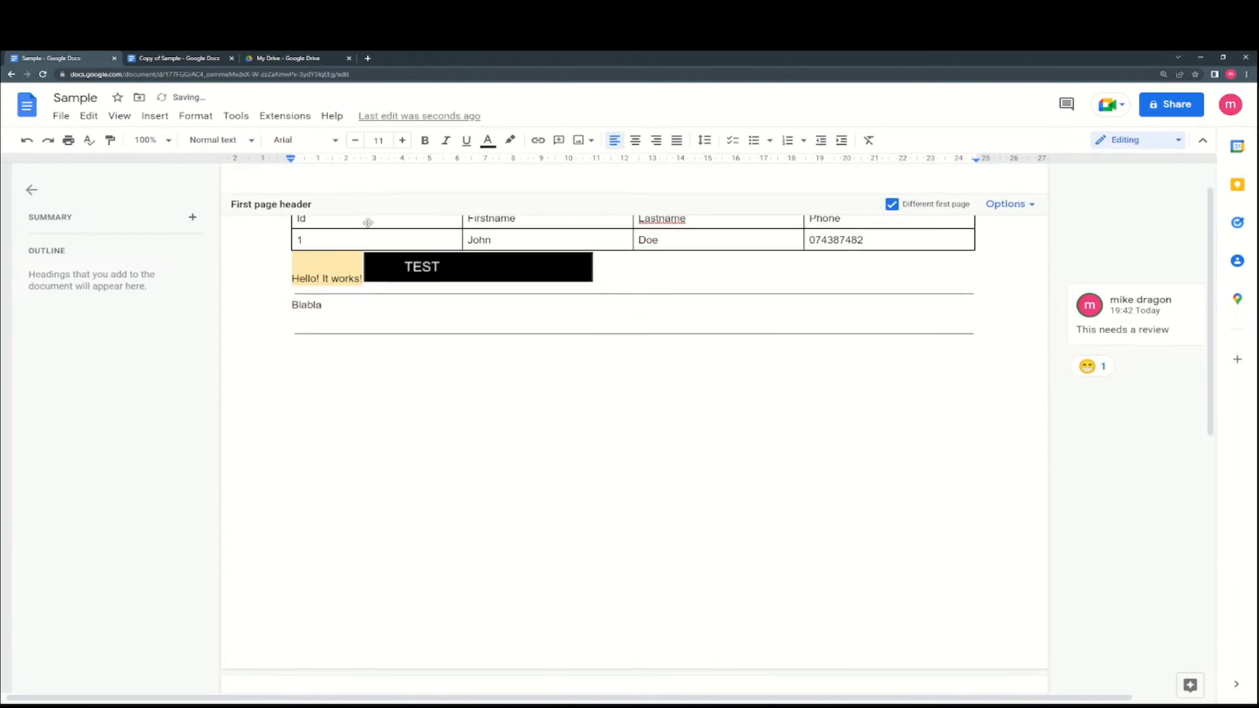
left_click(1007, 250)
left_click(1018, 276)
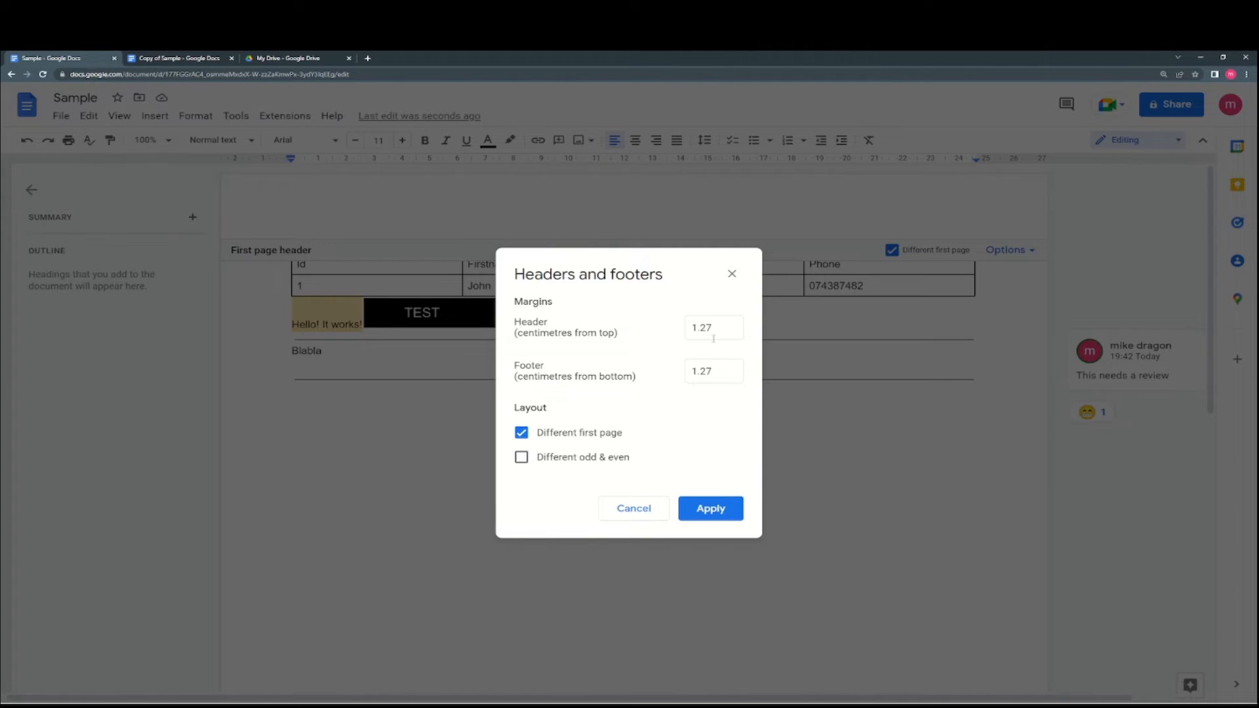
left_click(605, 457)
left_click(606, 457)
left_click(708, 509)
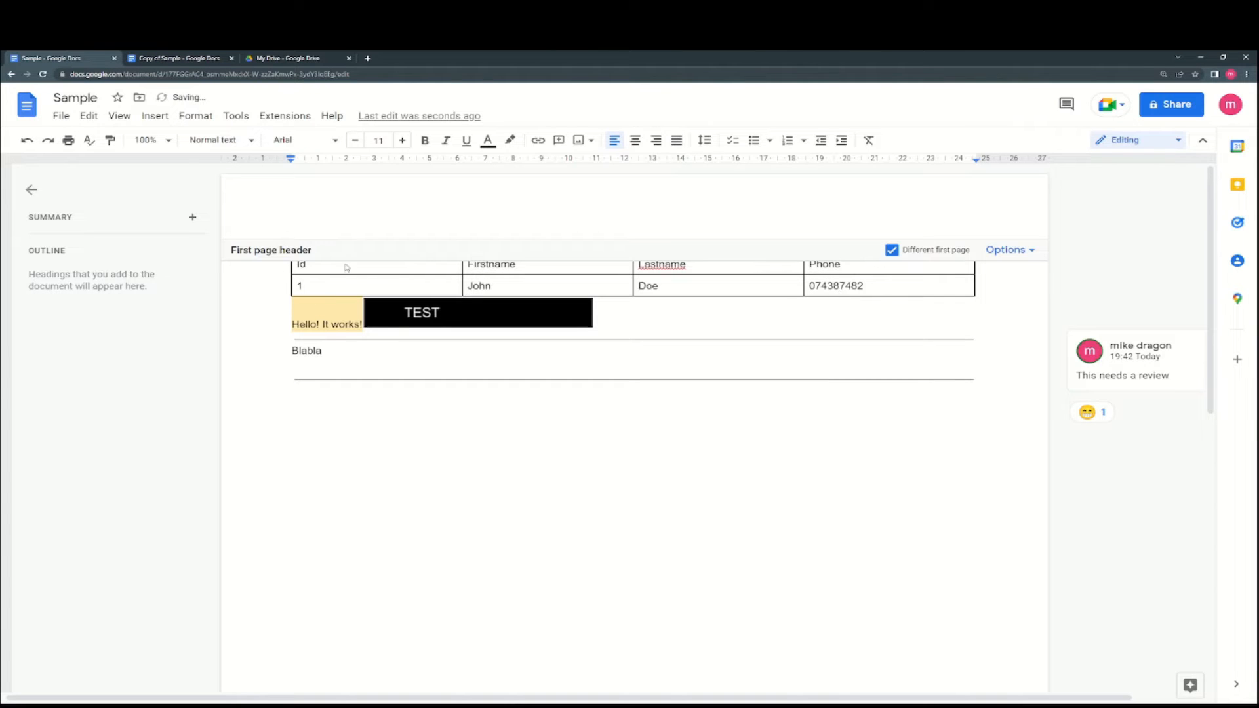
- Type First Header in the first-page header and add Second to page 2's header
left_click(332, 212)
type("First Header")
scroll(402, 329, "down", 10)
left_click(354, 489)
type("Second Header")
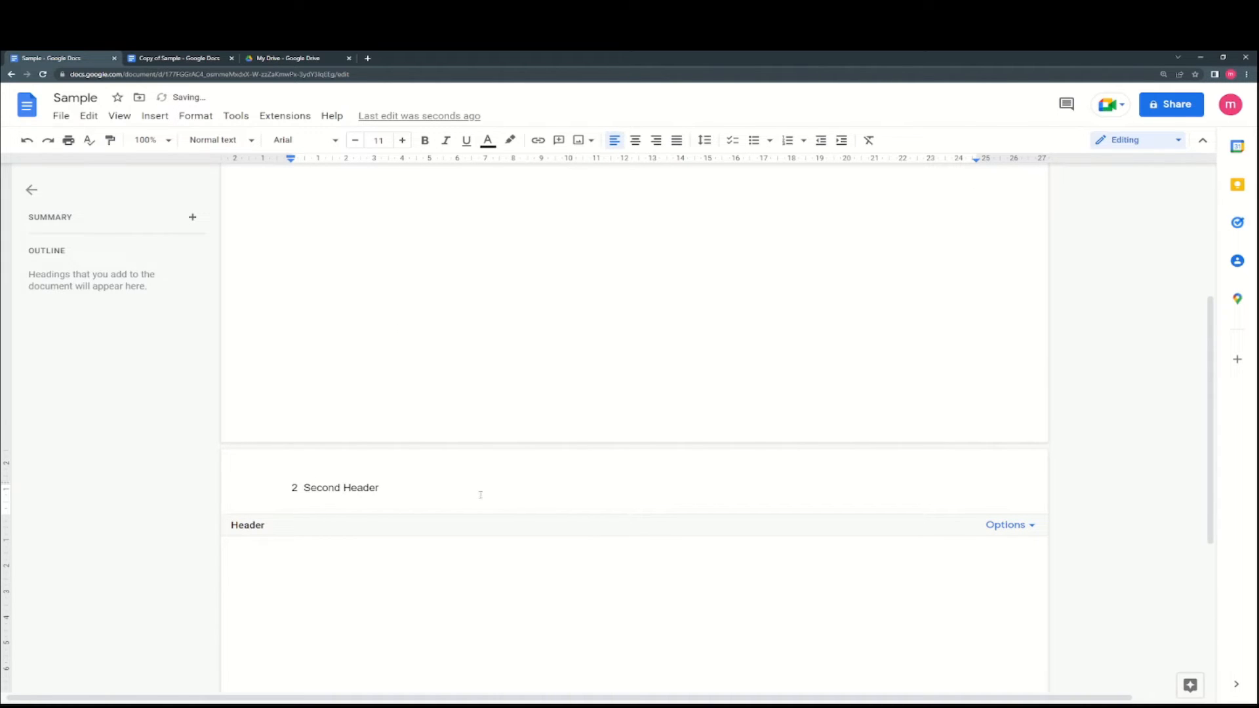
left_click(478, 529)
key("ctrl+Home")
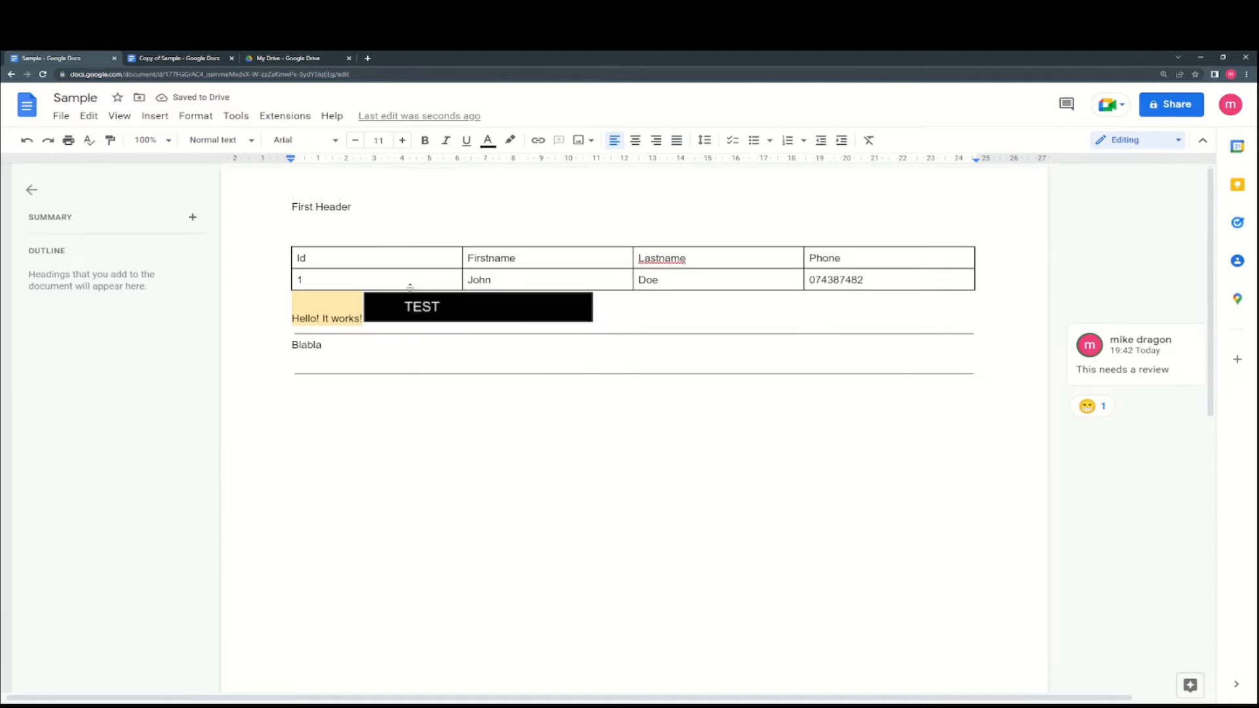
- Add a first-page footer below the table containing the word 'Footer'
scroll(391, 457, "down", 1)
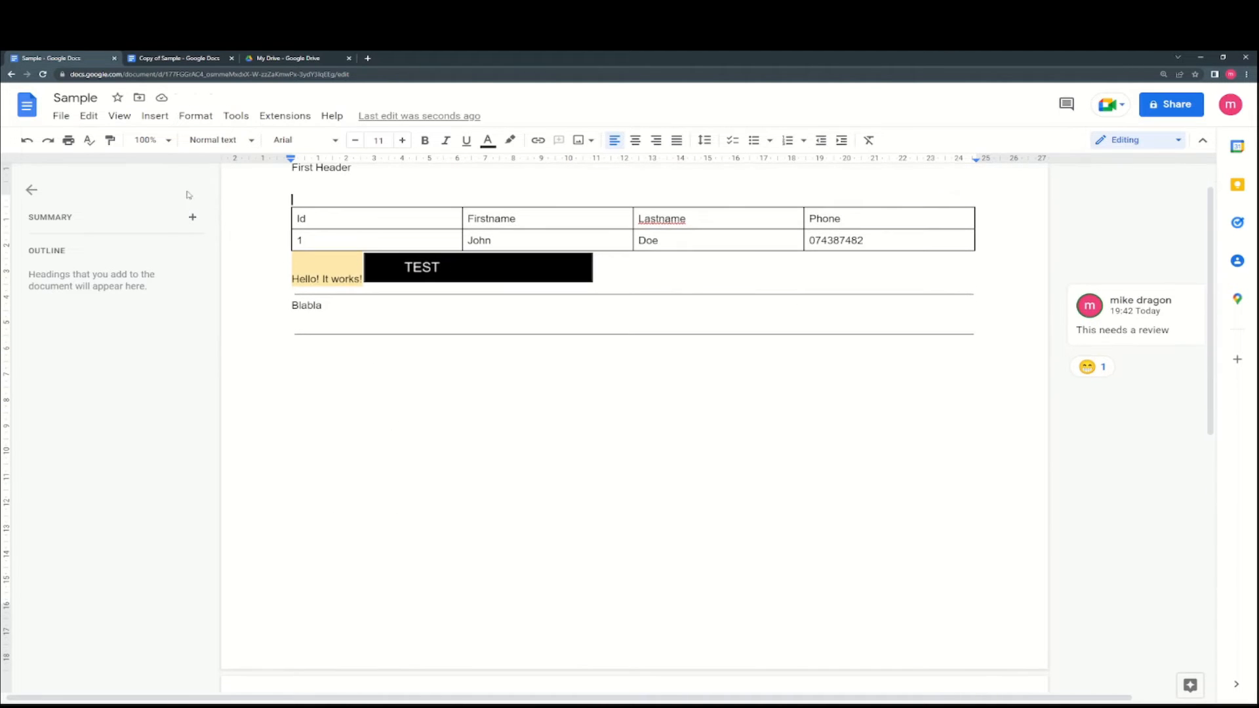
left_click(155, 115)
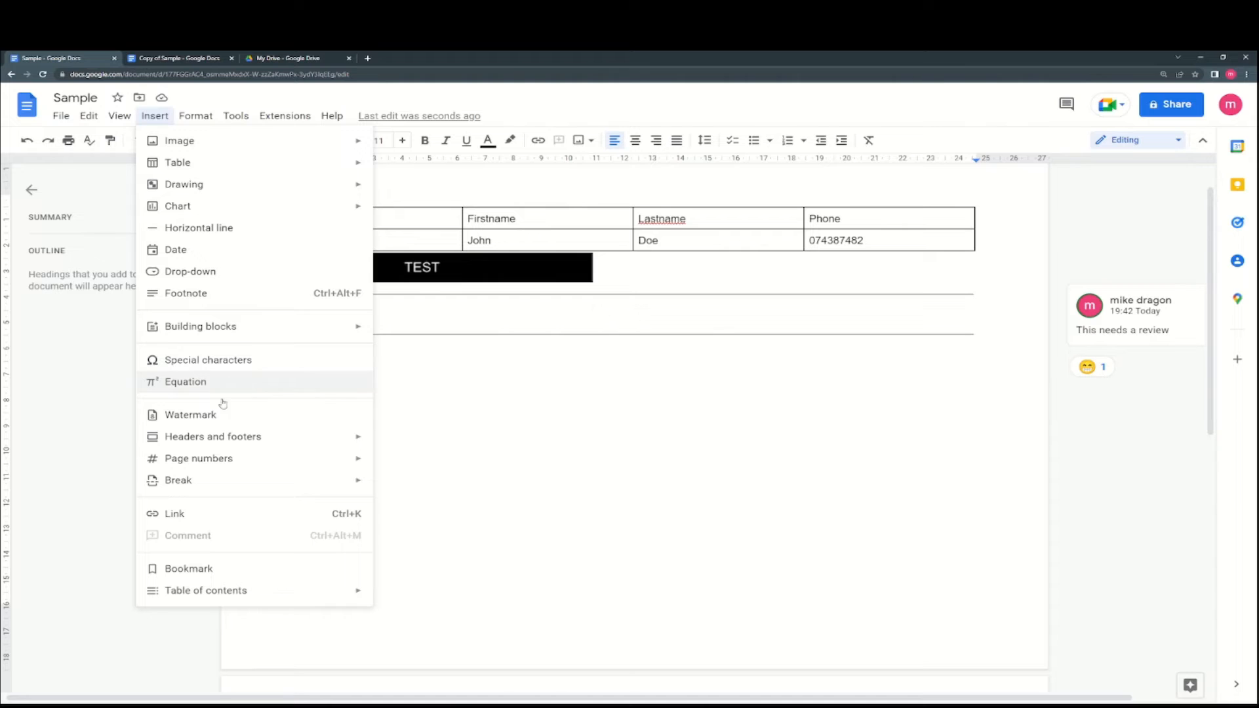
mouse_move(219, 438)
left_click(406, 465)
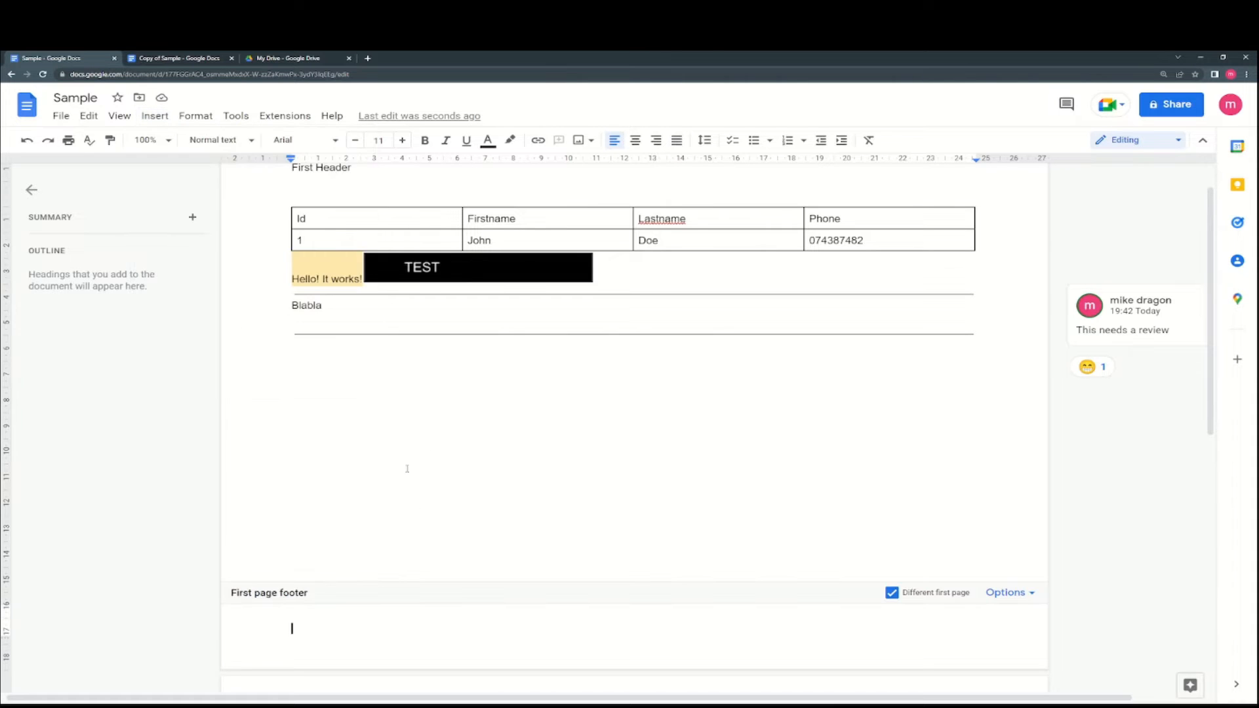
scroll(394, 459, "down", 3)
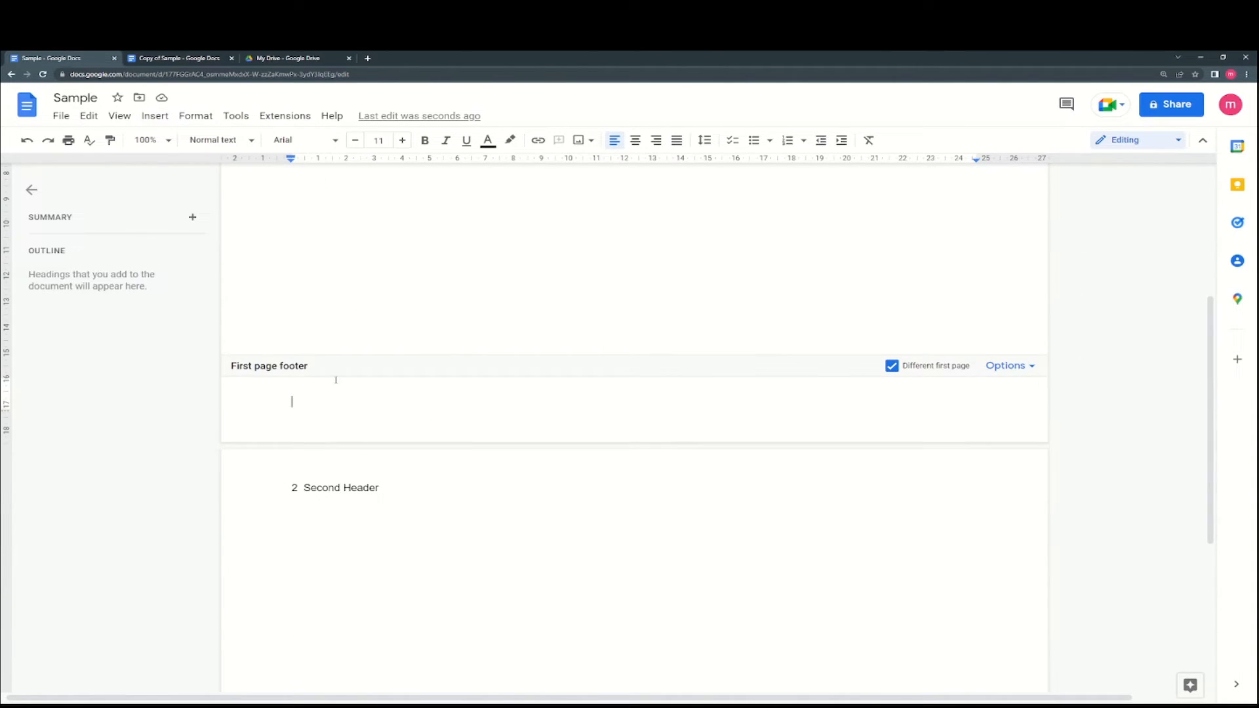
scroll(336, 380, "up", 4)
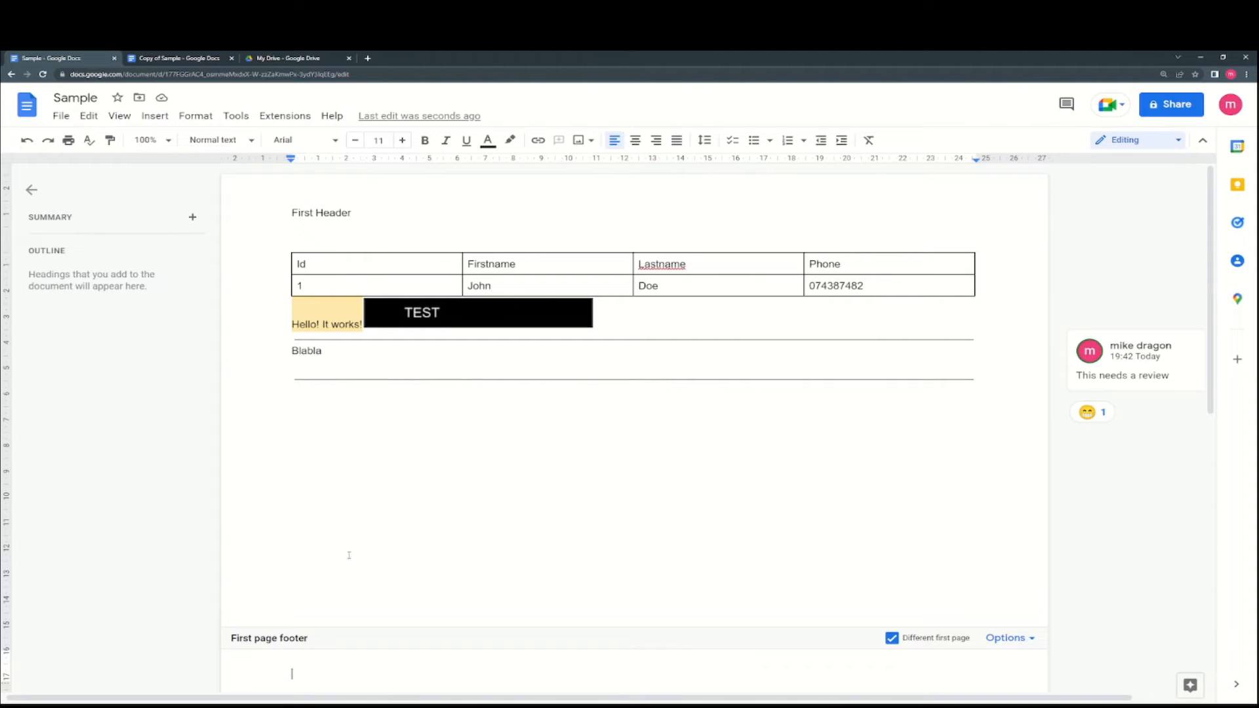
type("Footer")
left_click(760, 616)
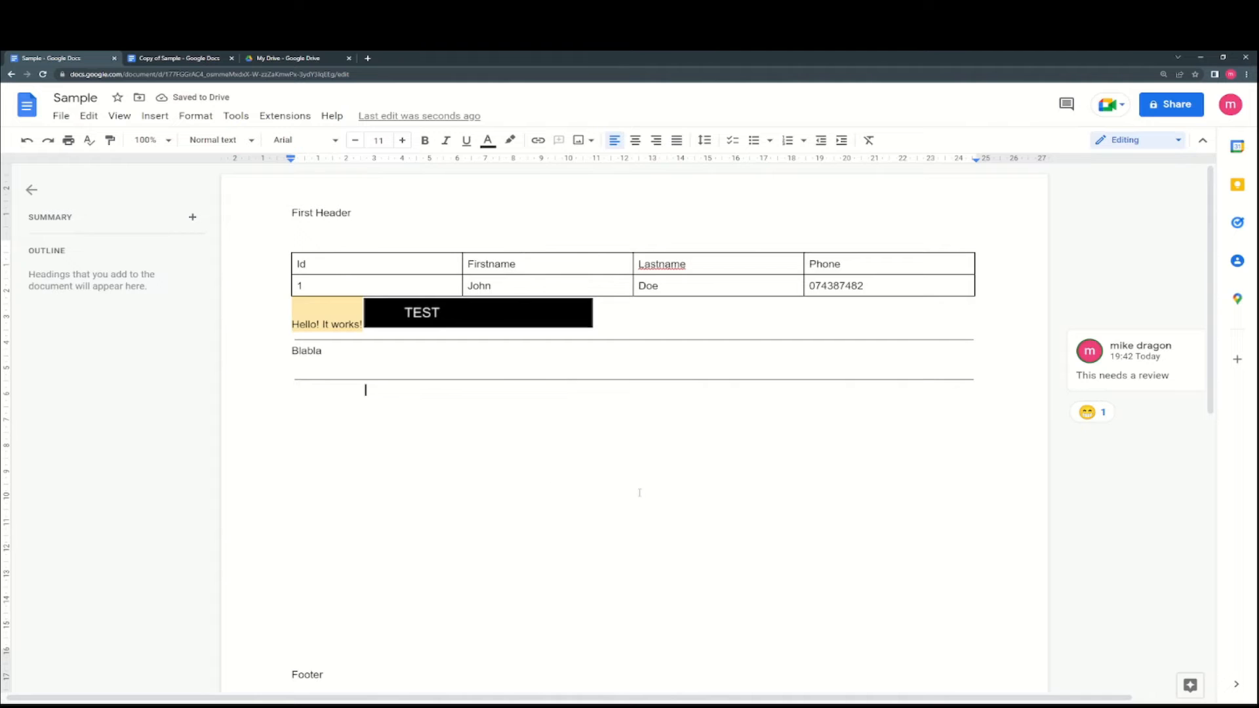
- Add page numbers at the top right of the headers
left_click(120, 116)
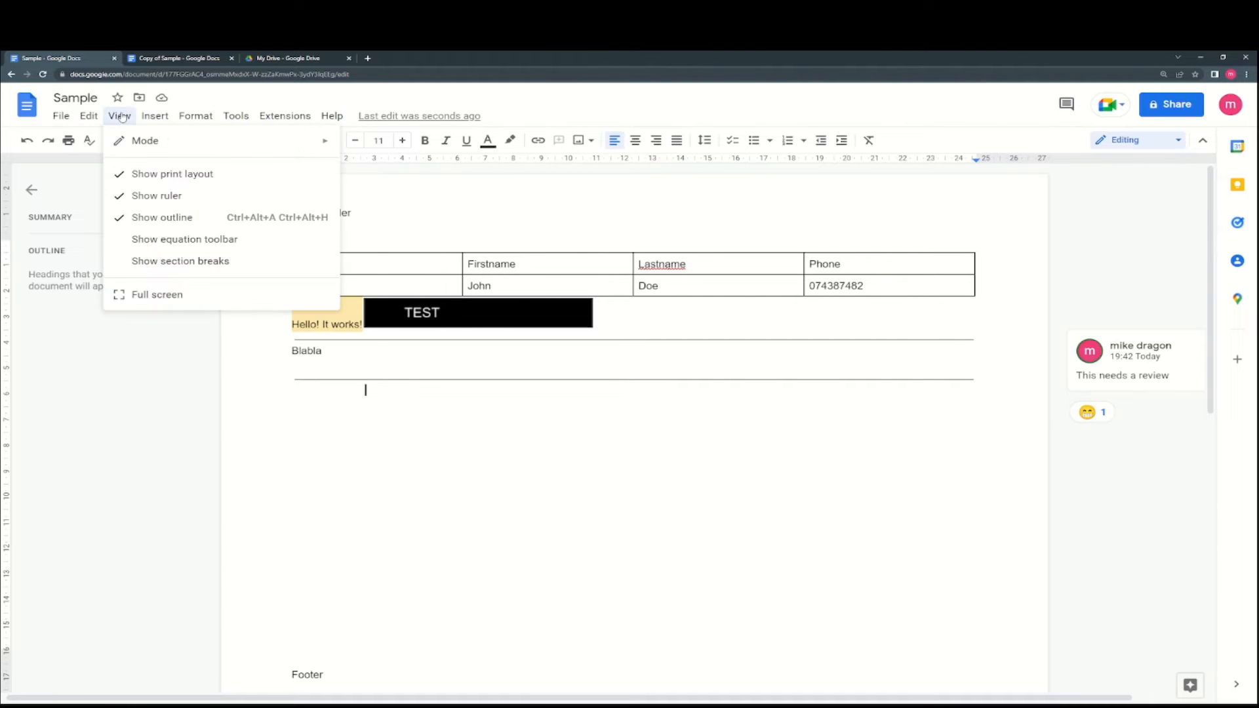
mouse_move(155, 116)
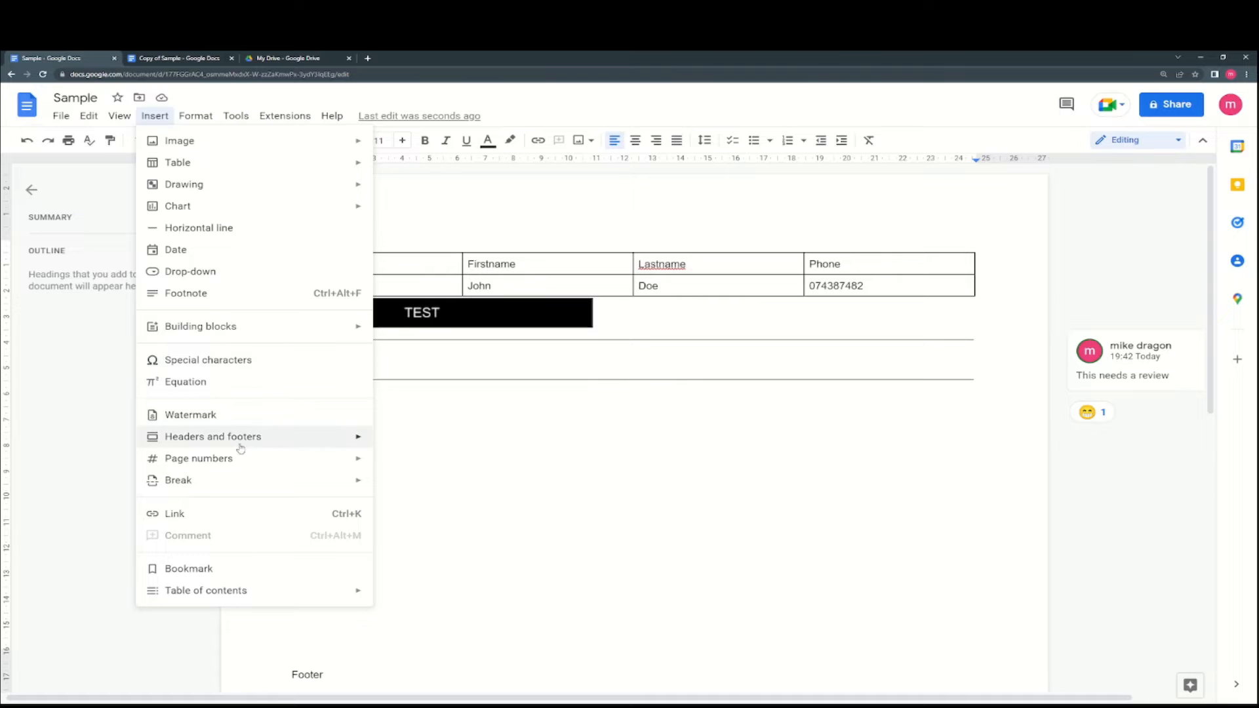
mouse_move(233, 459)
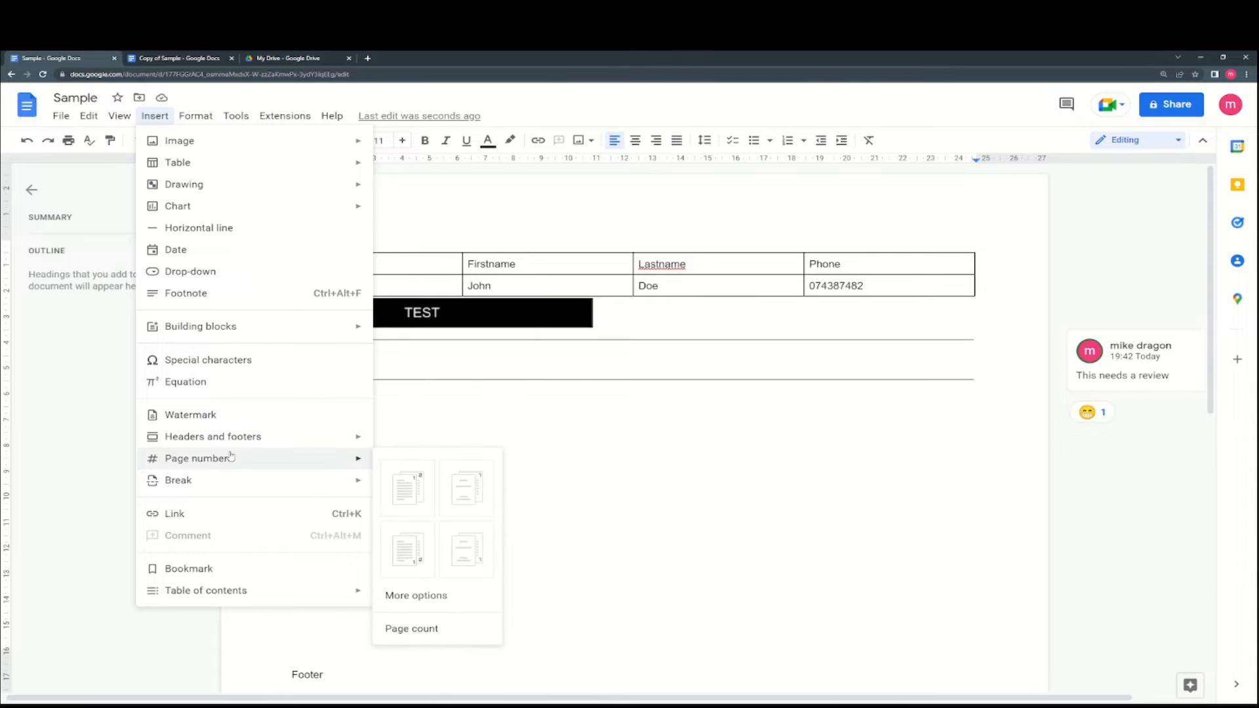
left_click(424, 493)
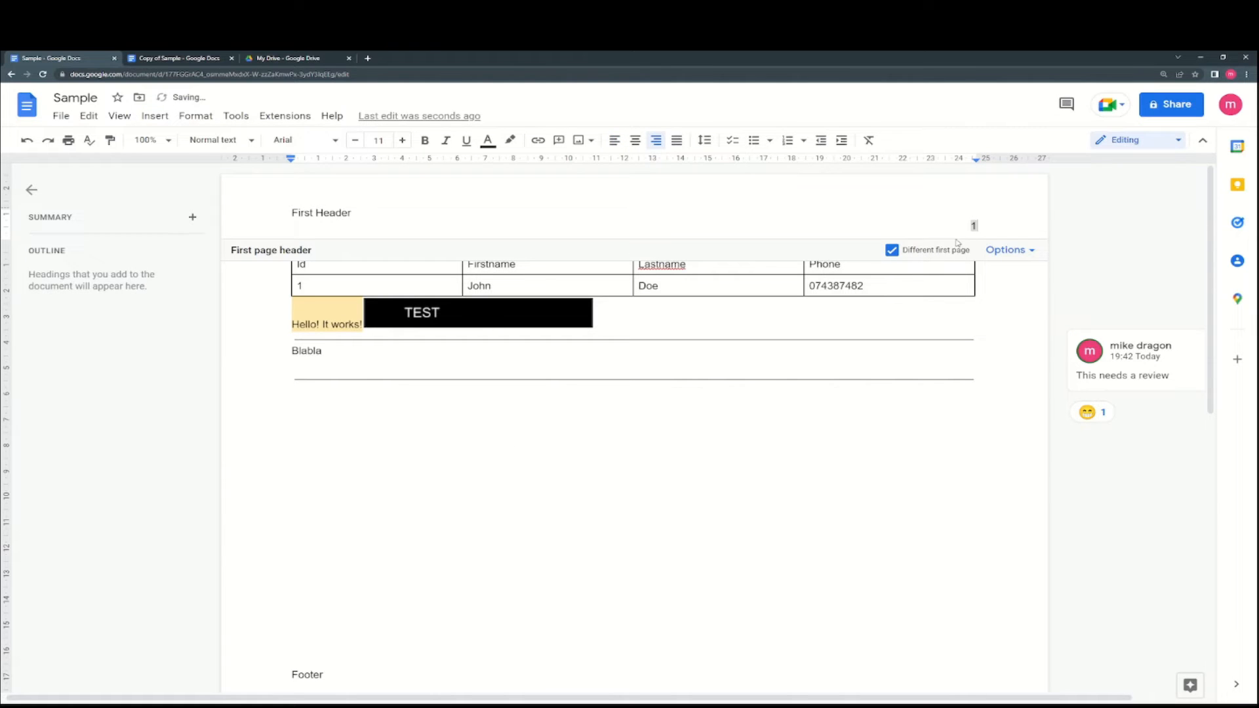
left_click(933, 425)
- Insert a page break after the second page
scroll(984, 226, "down", 8)
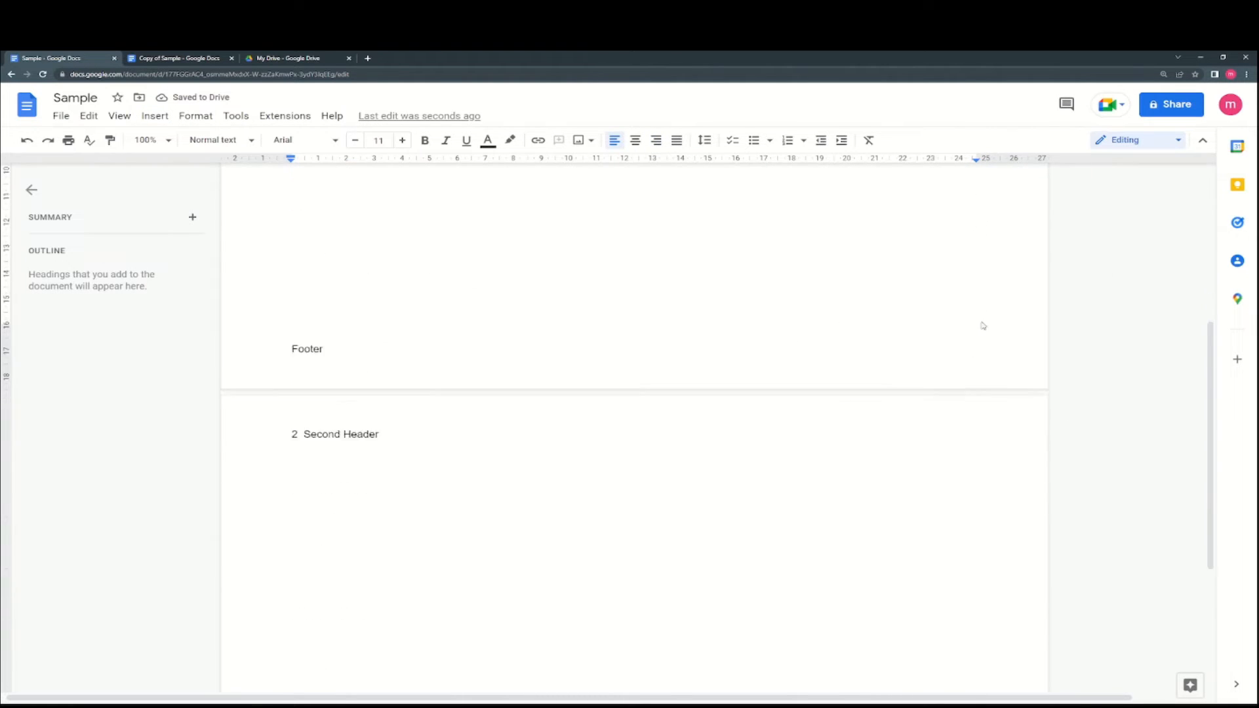
scroll(983, 374, "up", 7)
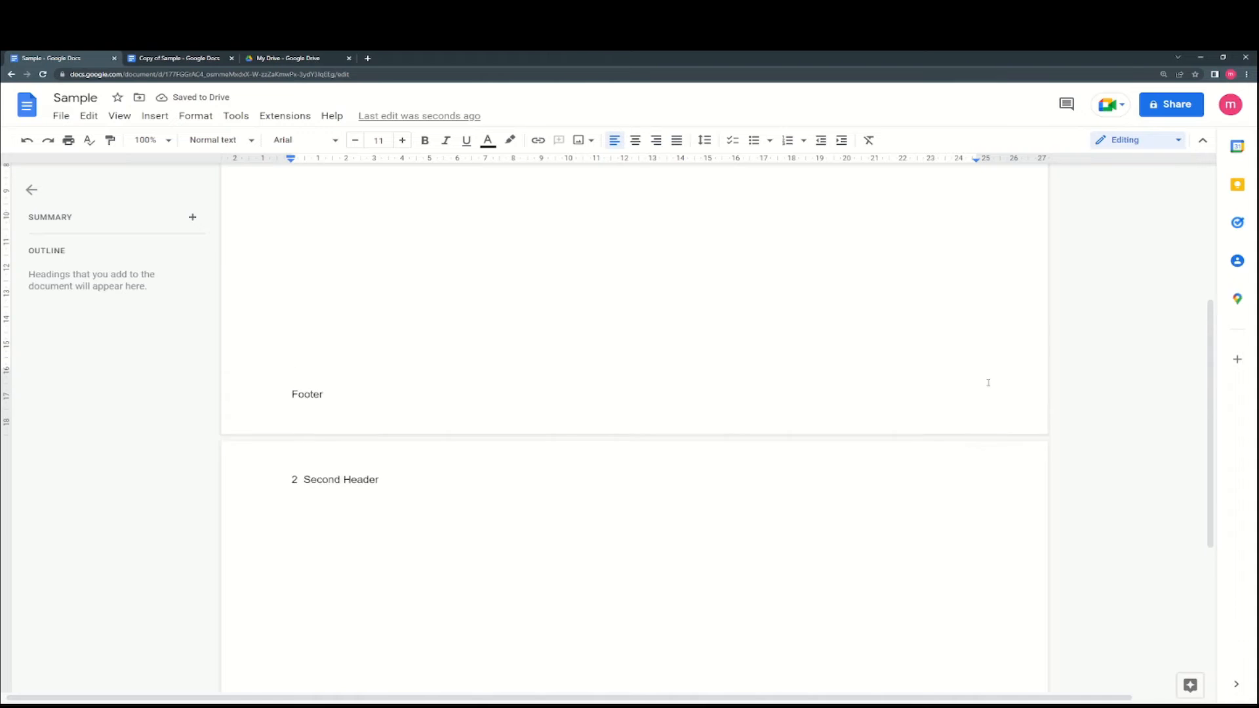
scroll(979, 365, "down", 4)
scroll(979, 366, "down", 2)
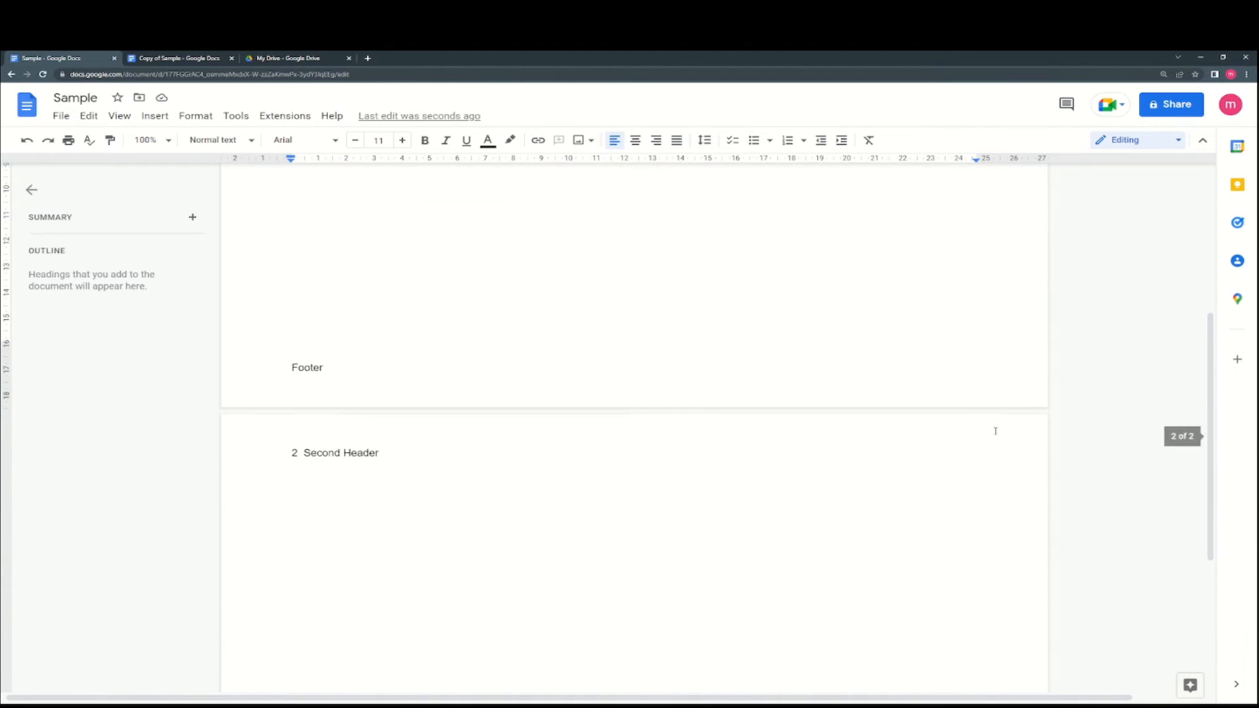
key("ctrl+Return")
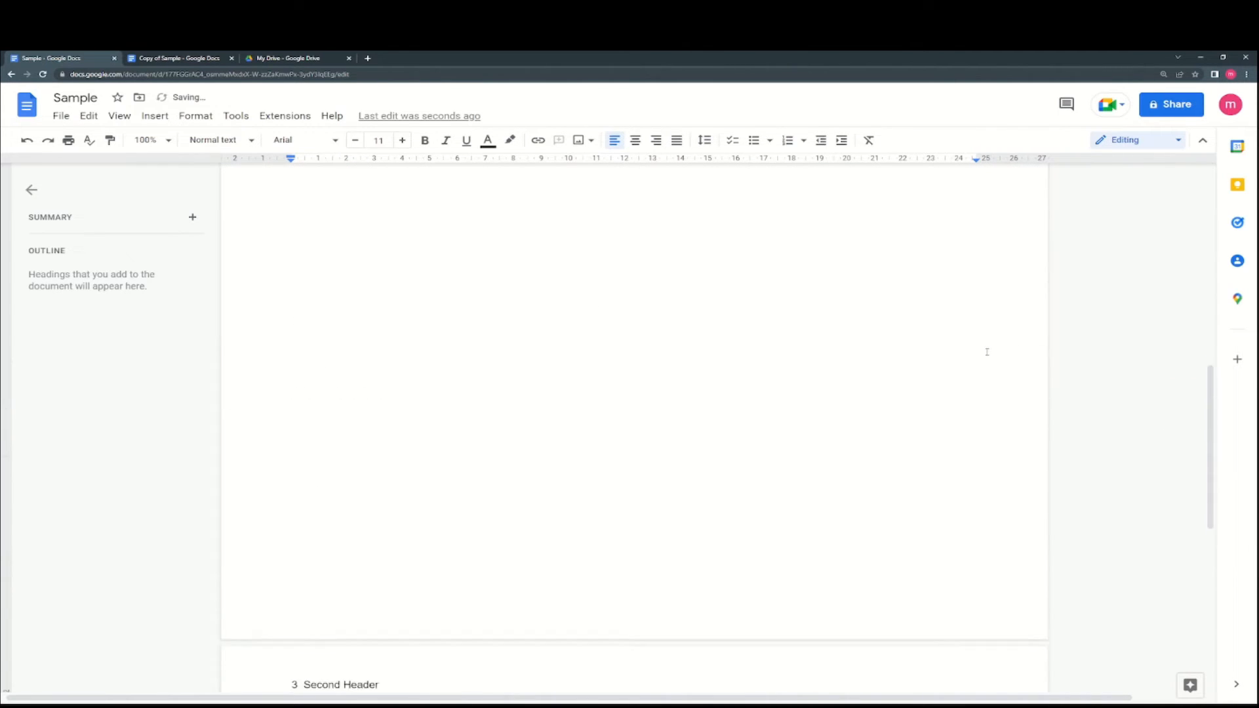
- Insert a page number into the second page's header
scroll(987, 352, "up", 10)
scroll(989, 335, "down", 4)
scroll(544, 433, "down", 2)
left_click(445, 442)
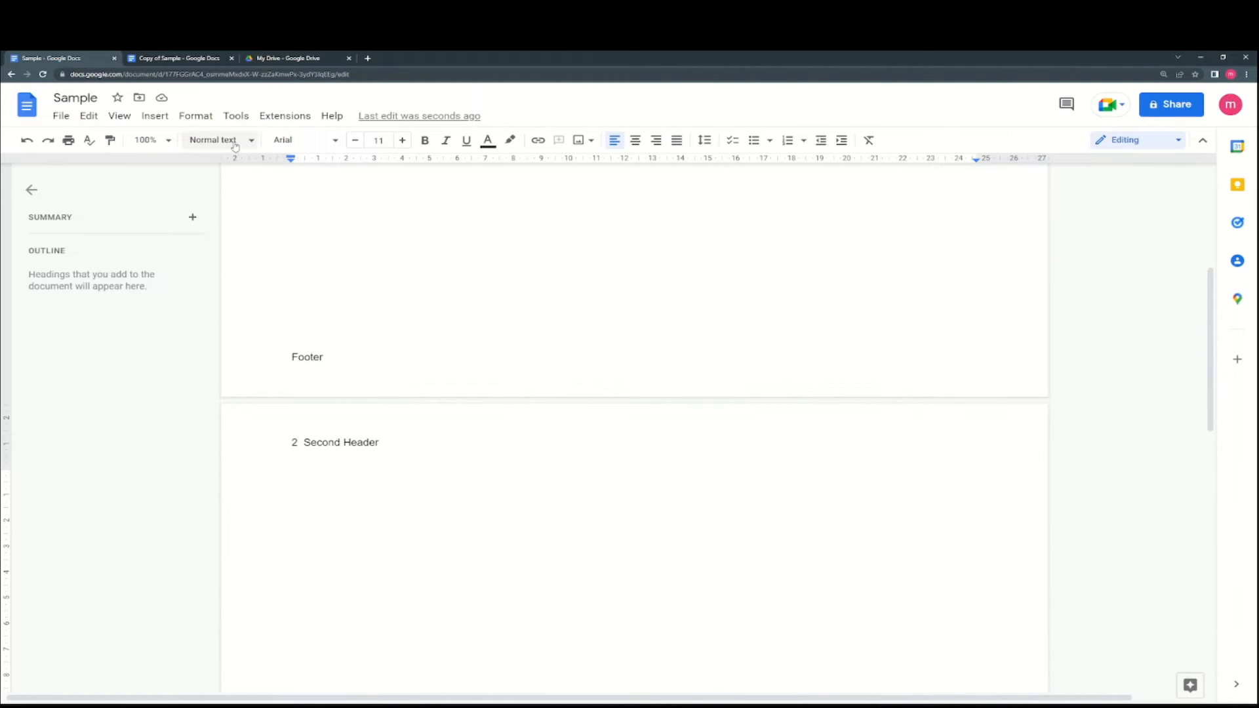
left_click(155, 115)
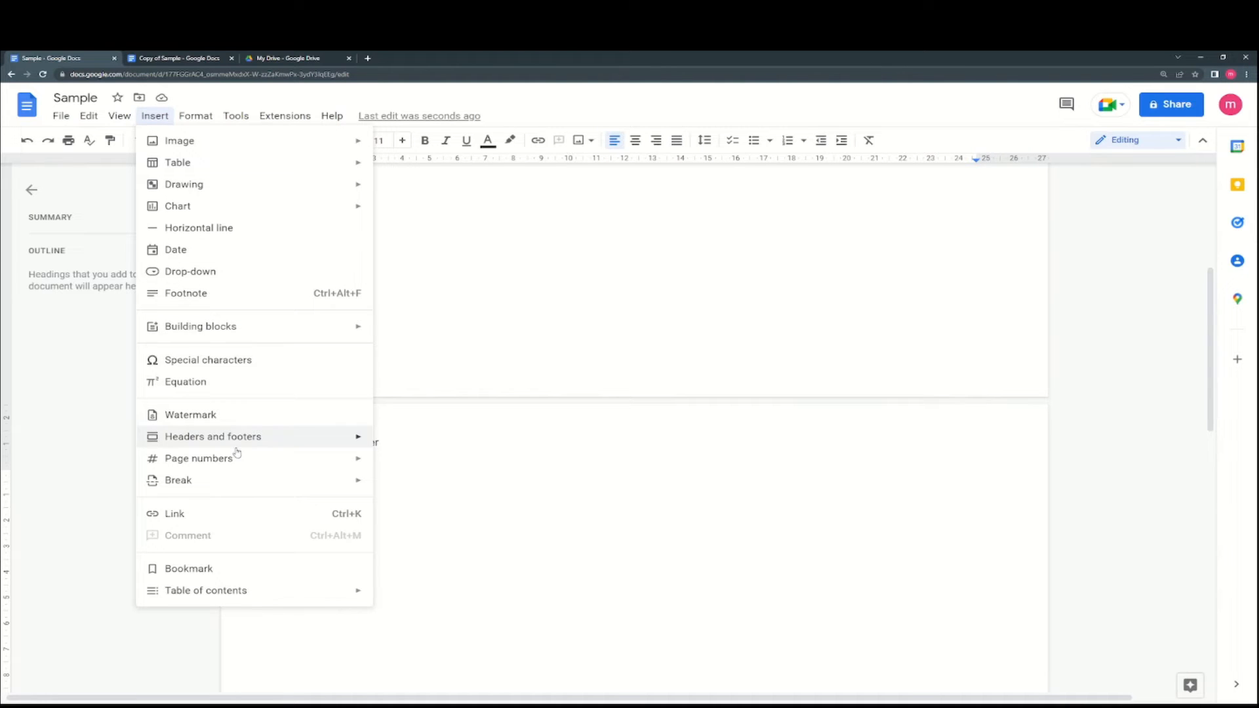
mouse_move(278, 458)
left_click(460, 490)
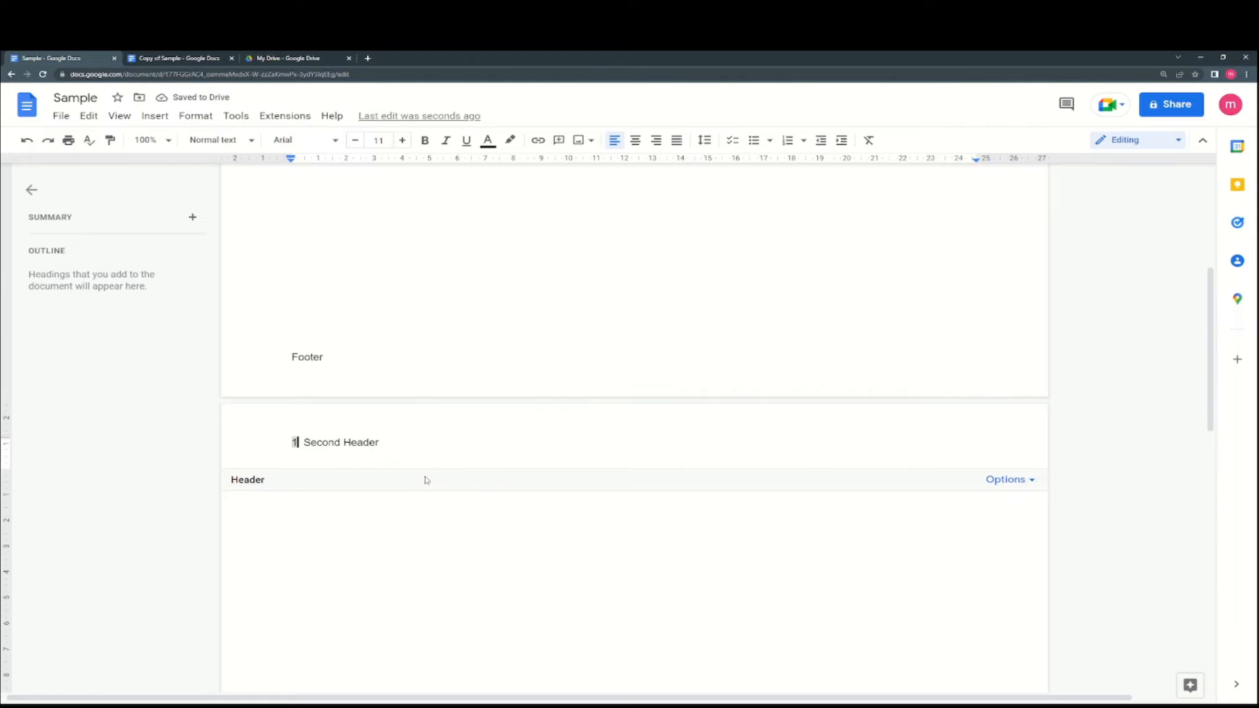
- Change the page numbering option for showing the number on the first page
left_click(1004, 479)
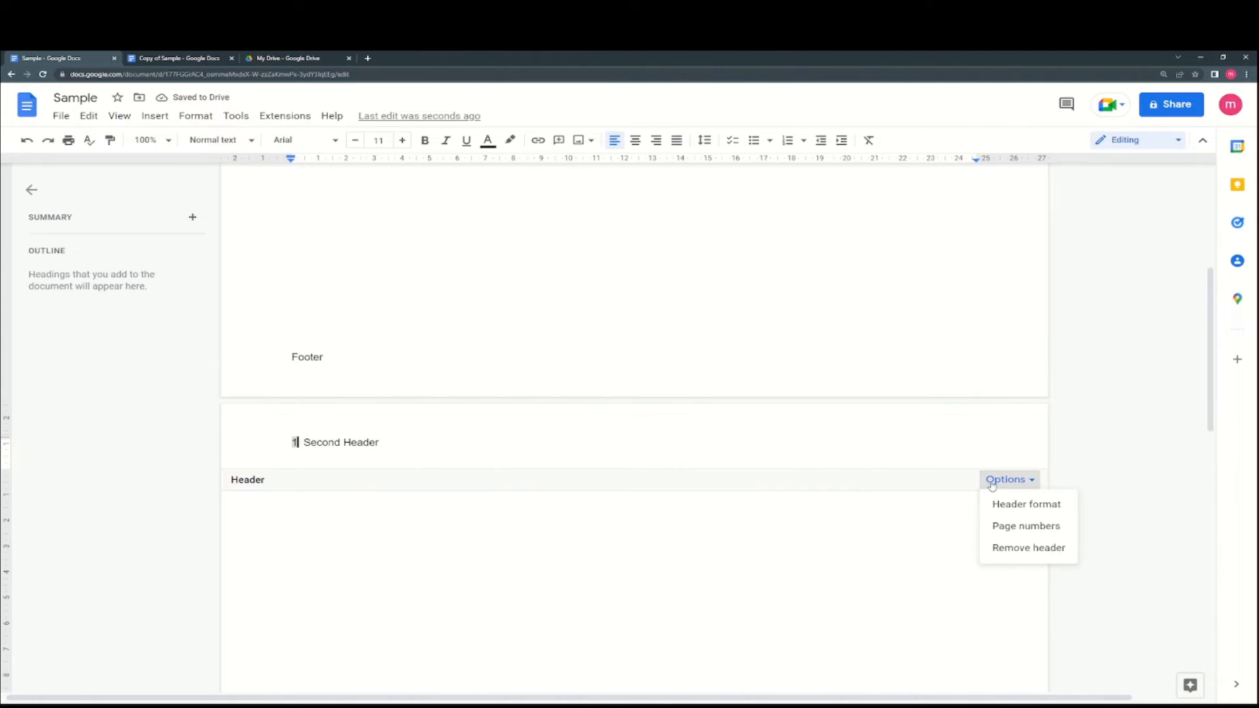
left_click(1028, 525)
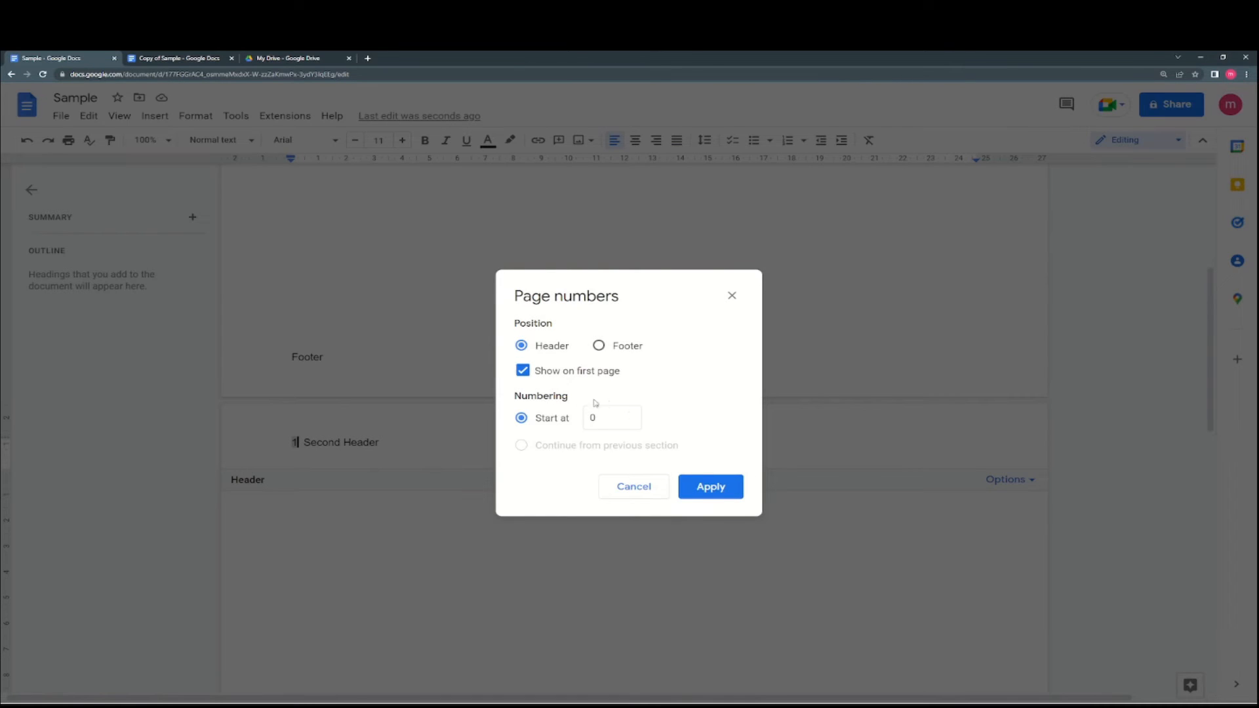
left_click(568, 372)
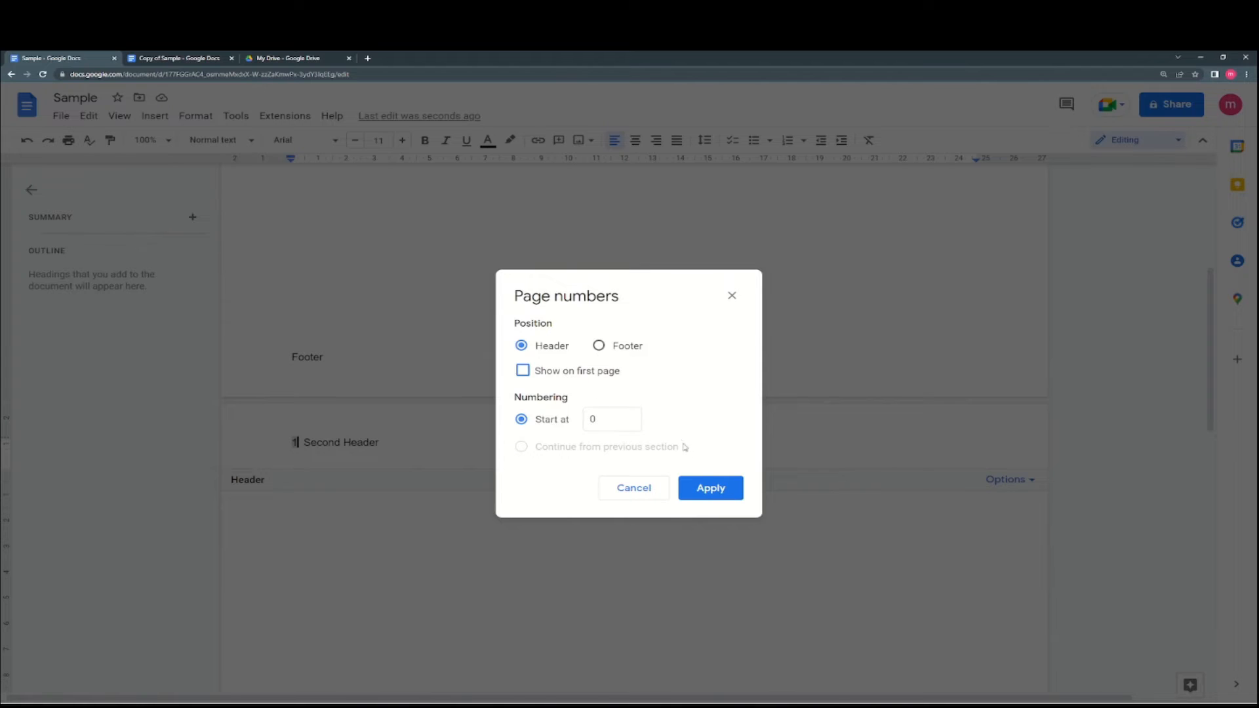
left_click(712, 489)
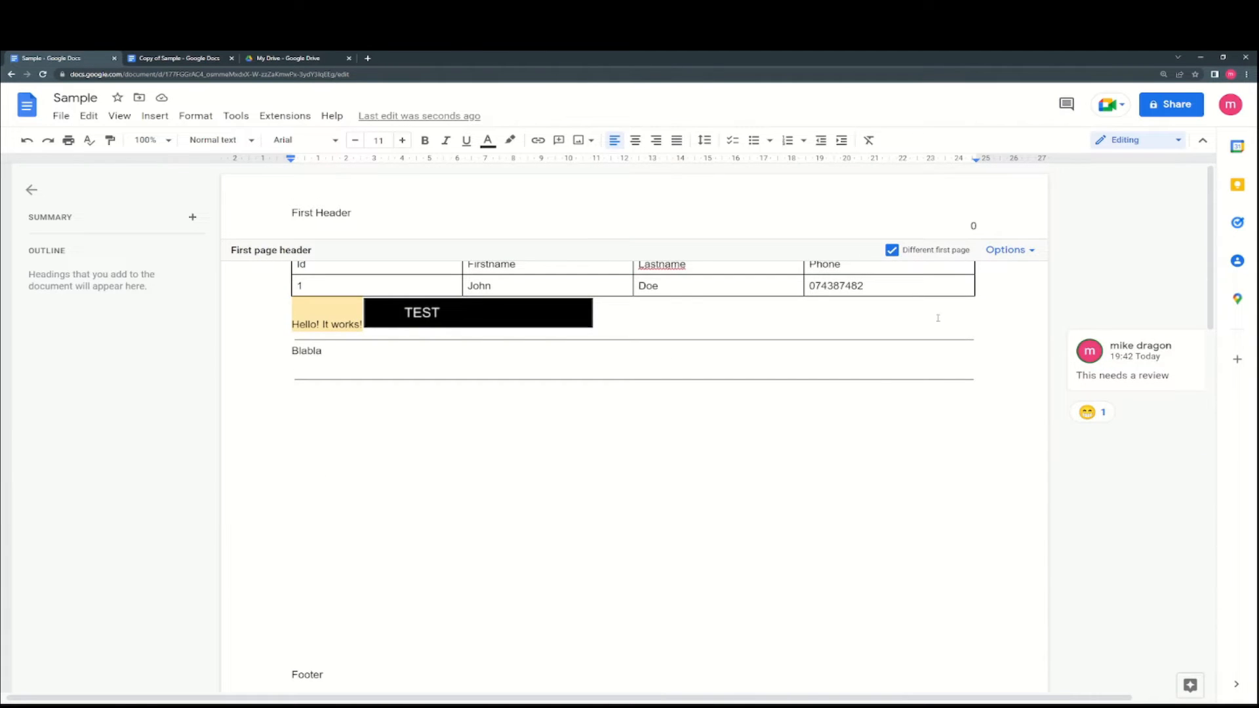
- Set page numbering to start at 1 from the first page header
left_click(1009, 250)
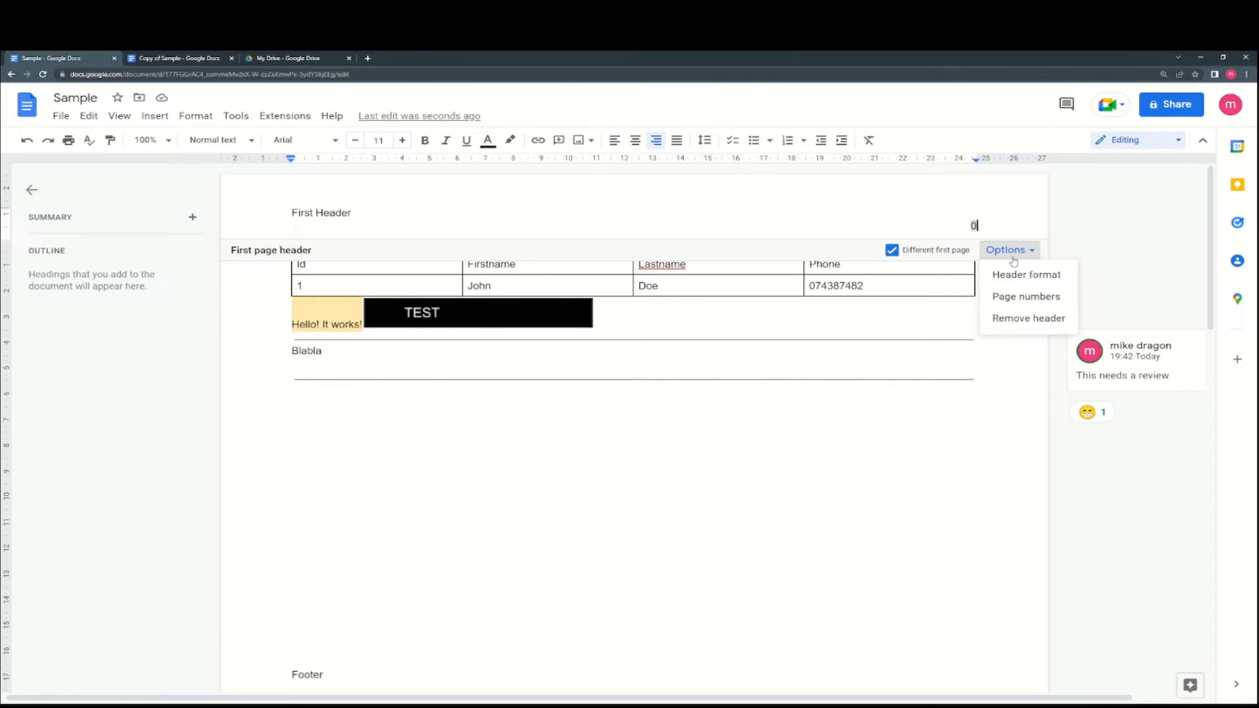
left_click(1013, 295)
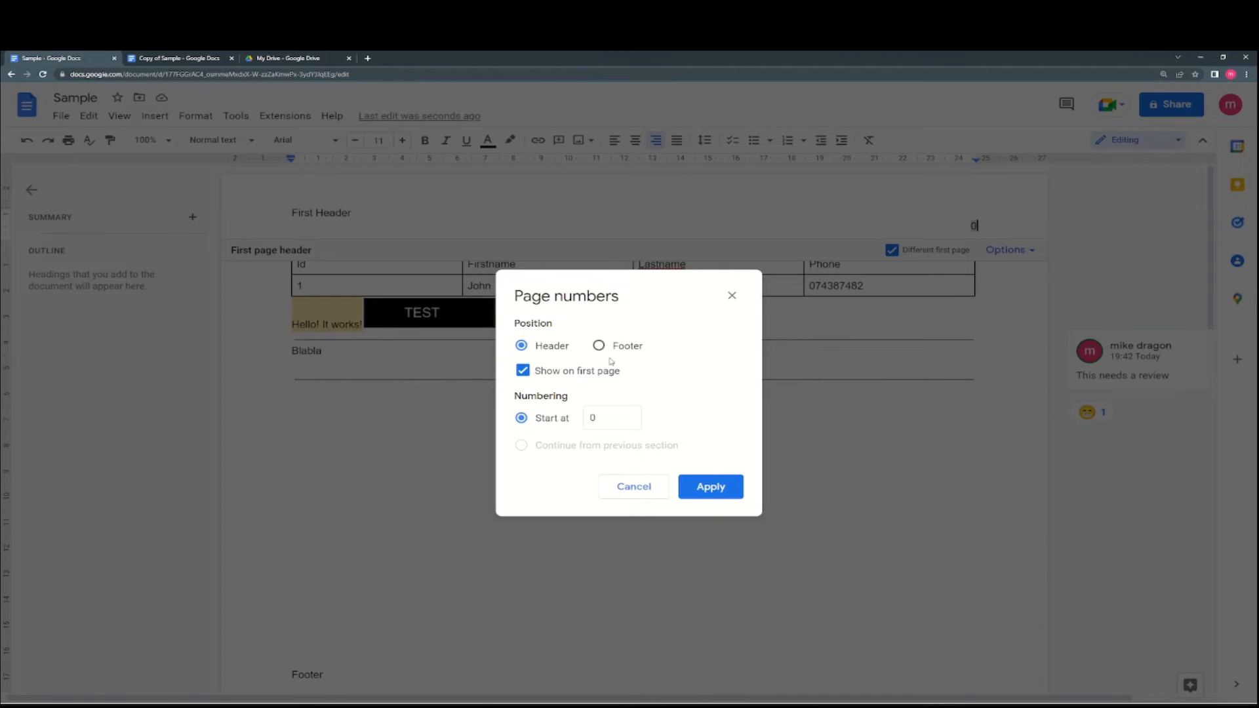
left_click(575, 424)
type("1")
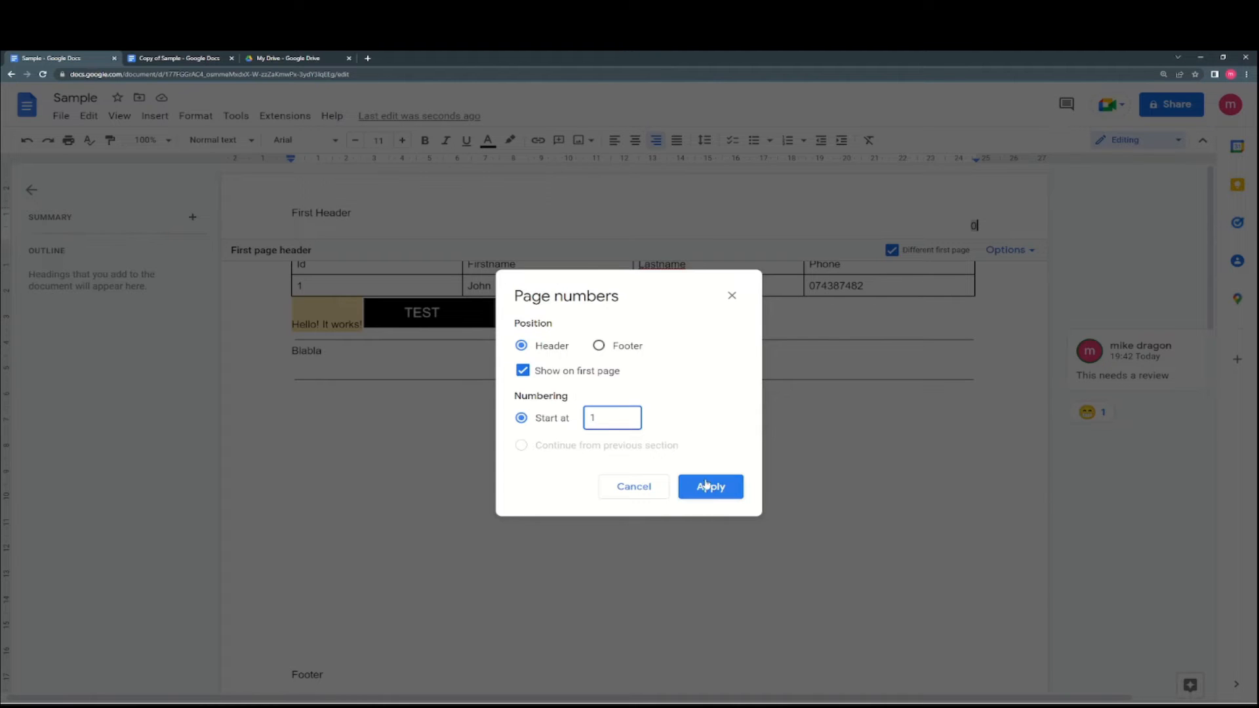
left_click(710, 489)
- Delete the number 2 so the second page's header reads just 'Second Header'
scroll(774, 465, "down", 5)
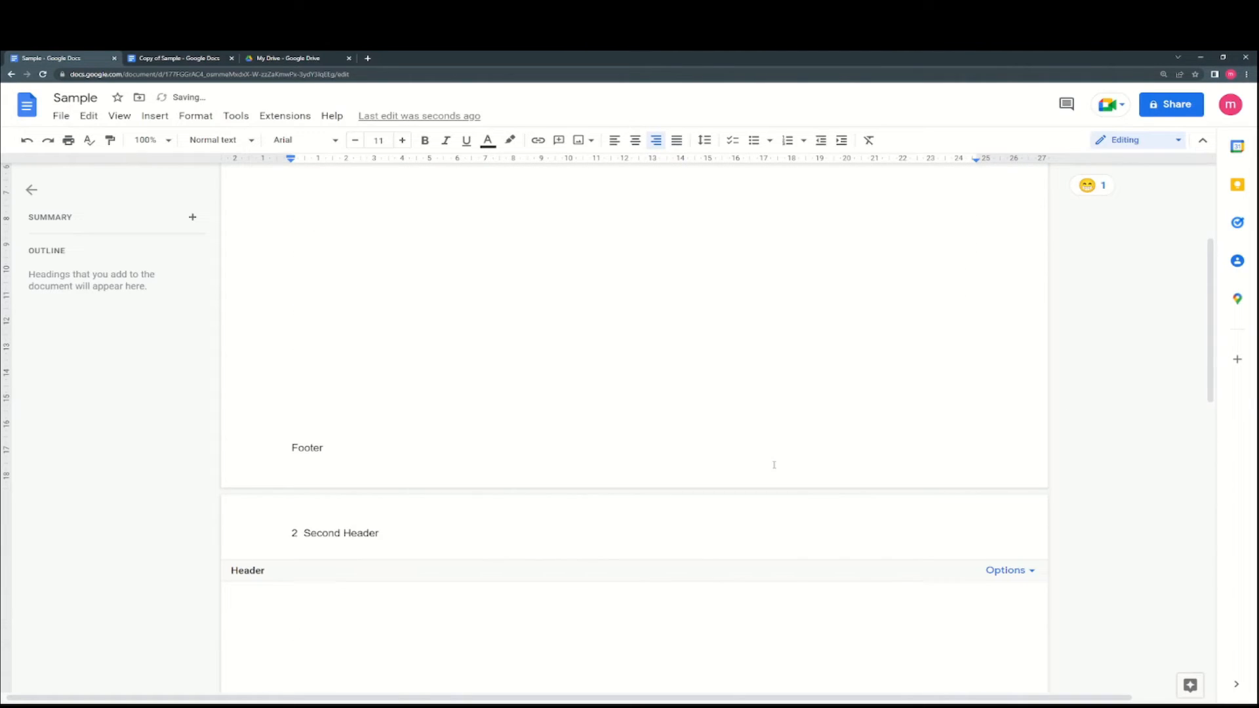
left_click(481, 477)
left_click(302, 442)
left_click(299, 442)
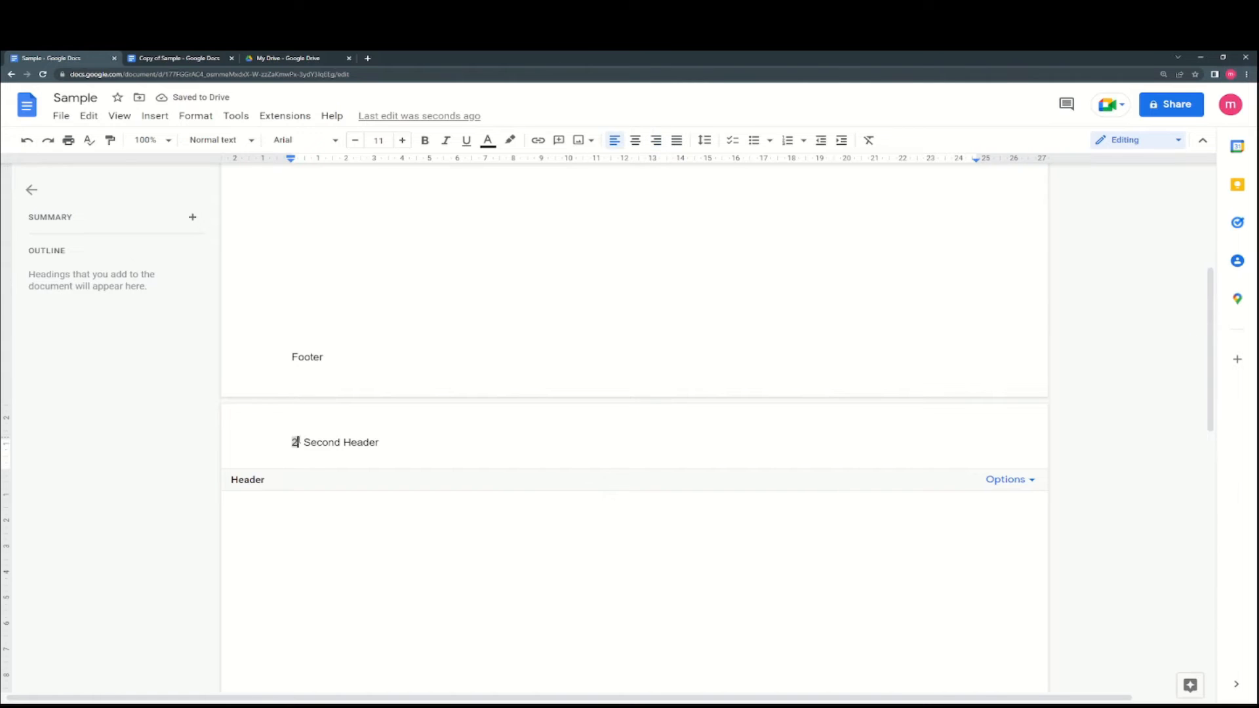
left_click(1007, 479)
left_click(1022, 526)
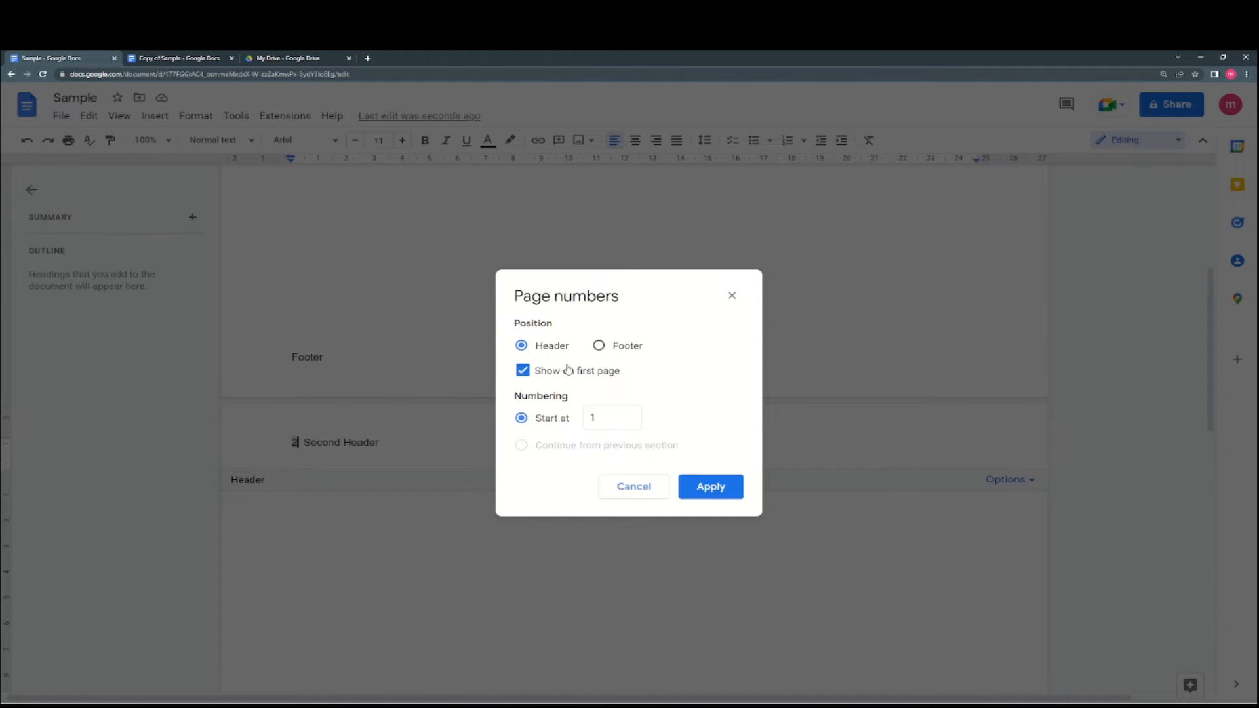
left_click(714, 489)
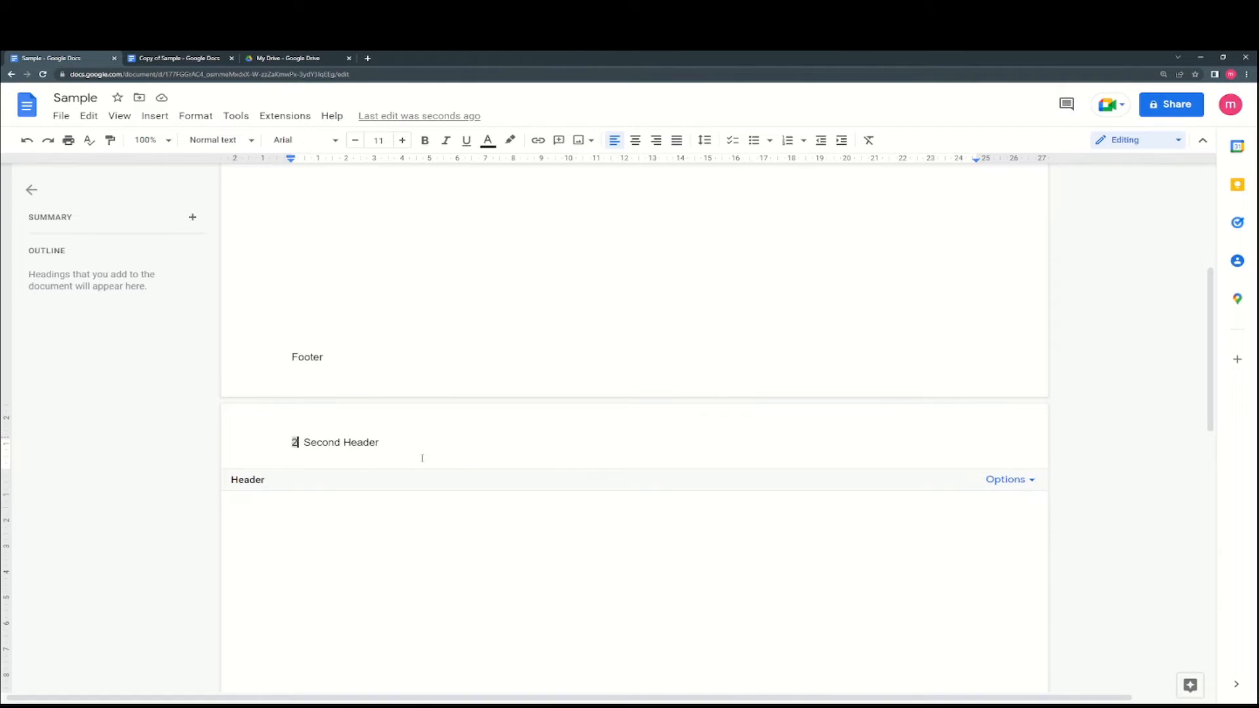
key("Return")
key("BackSpace")
key("BackSpace")
key("BackSpace")
key("BackSpace")
left_click(469, 506)
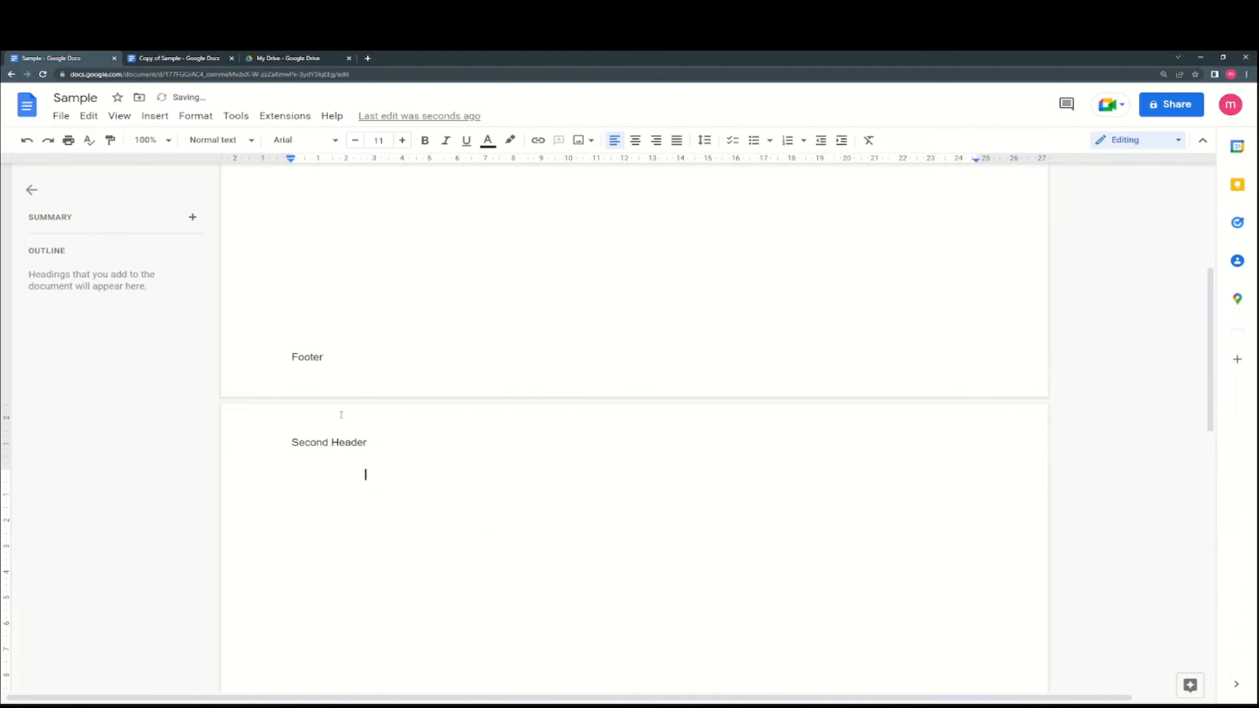
- Number the pages in the top-right corner of the header
left_click(155, 115)
mouse_move(239, 445)
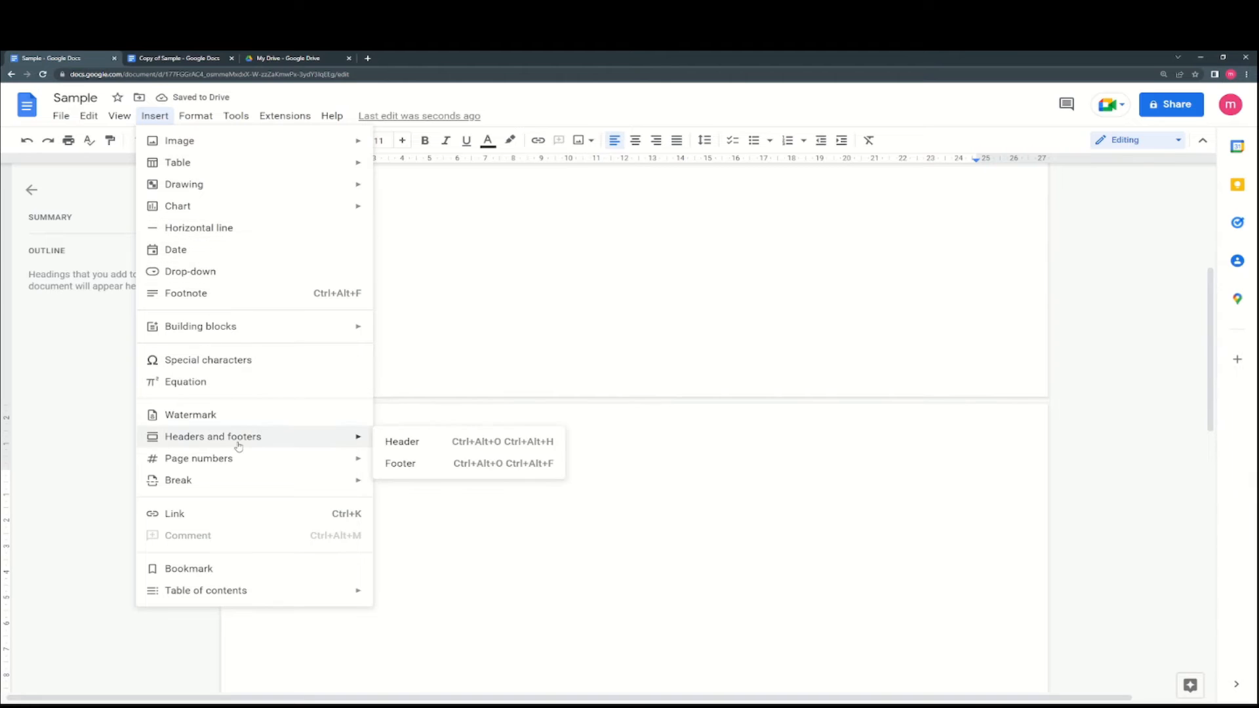
mouse_move(364, 459)
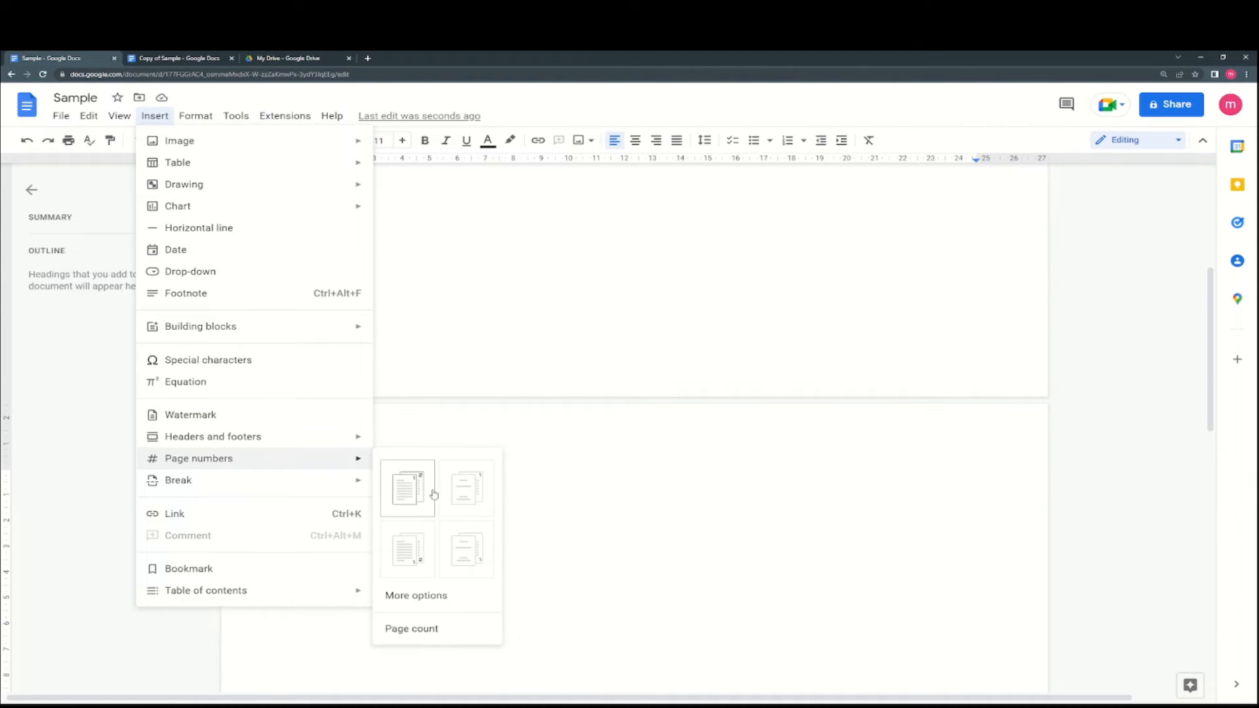
left_click(464, 493)
scroll(813, 430, "up", 3)
scroll(983, 325, "down", 6)
scroll(959, 375, "up", 1)
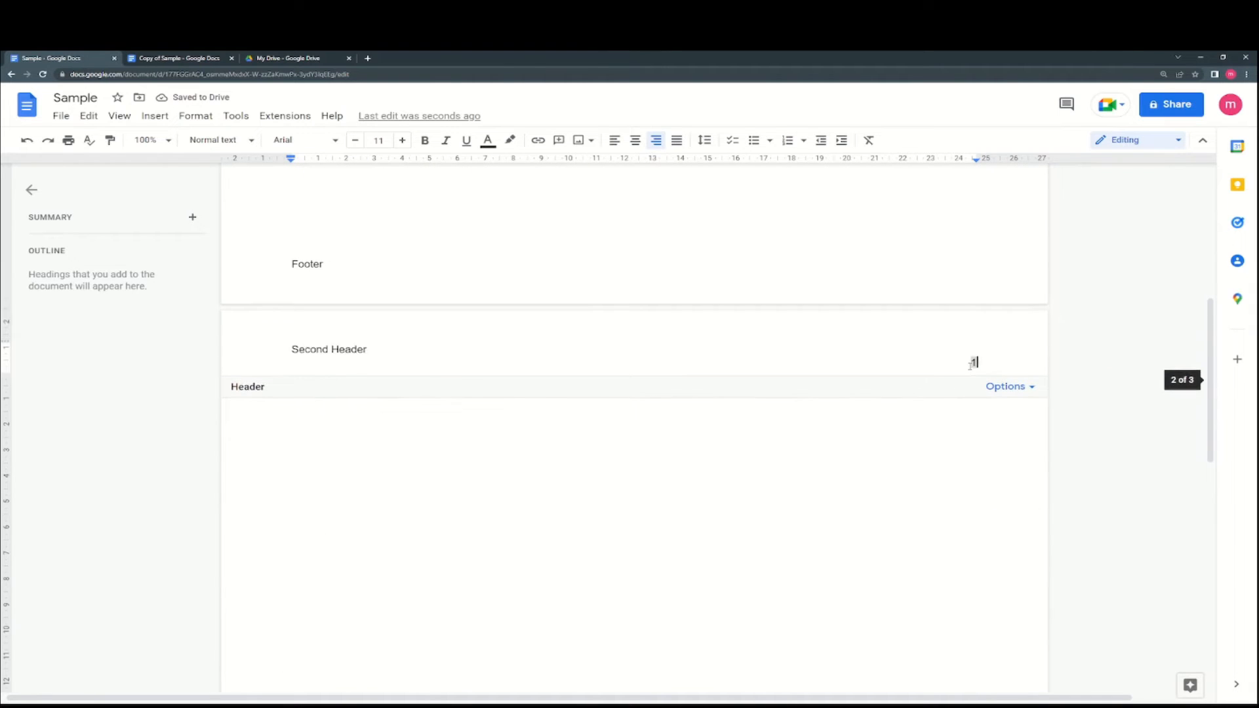
left_click(943, 440)
- Add a new page with a page break (Ctrl+Enter)
scroll(942, 438, "down", 2)
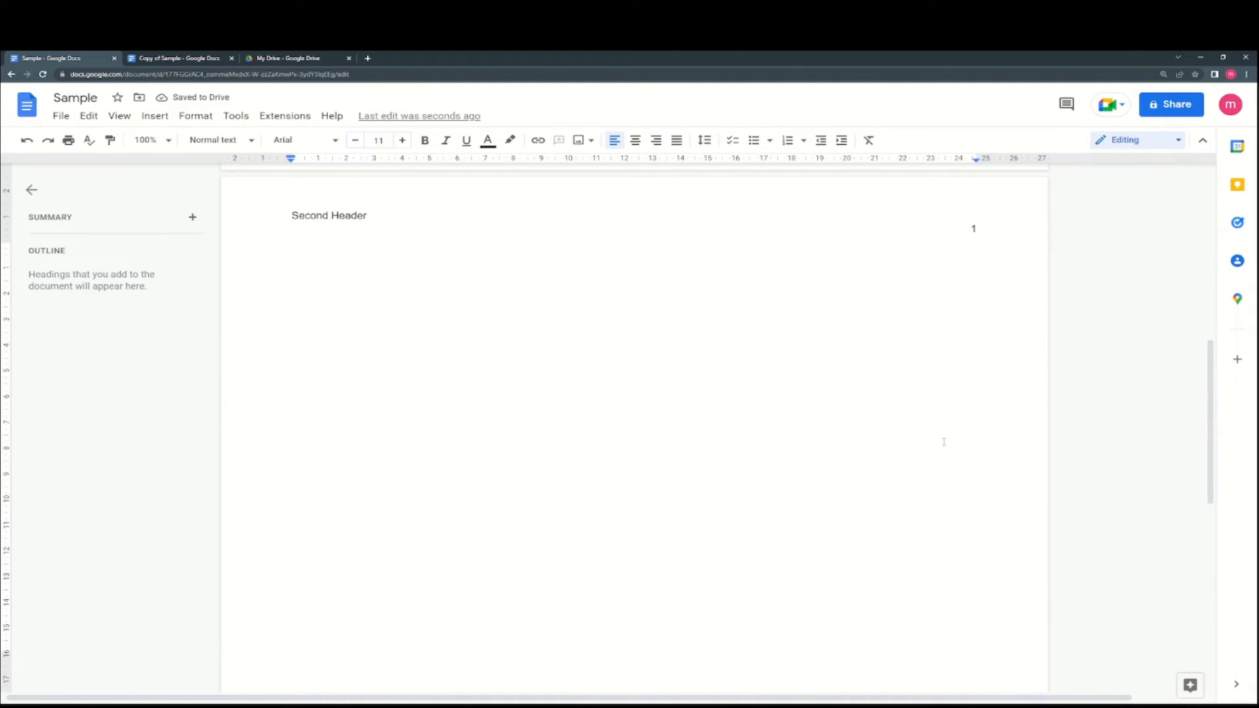
key("ctrl+Return")
scroll(964, 498, "down", 1)
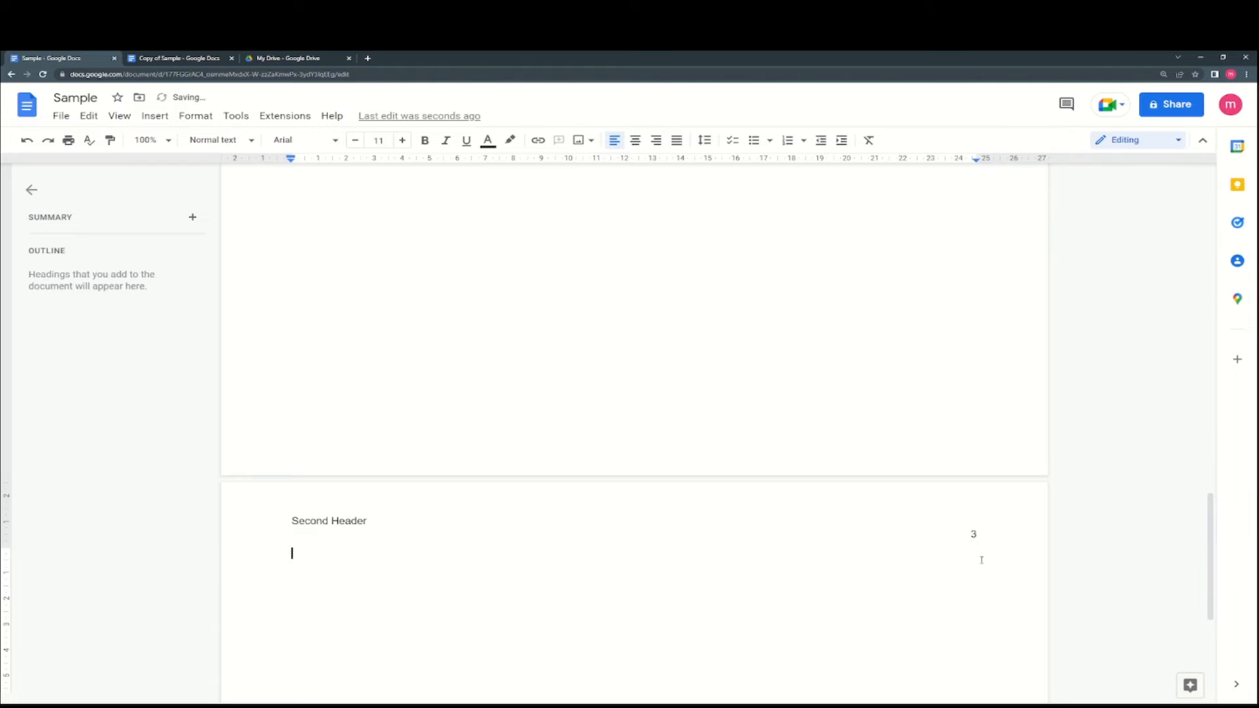
scroll(987, 472, "up", 2)
scroll(997, 406, "up", 4)
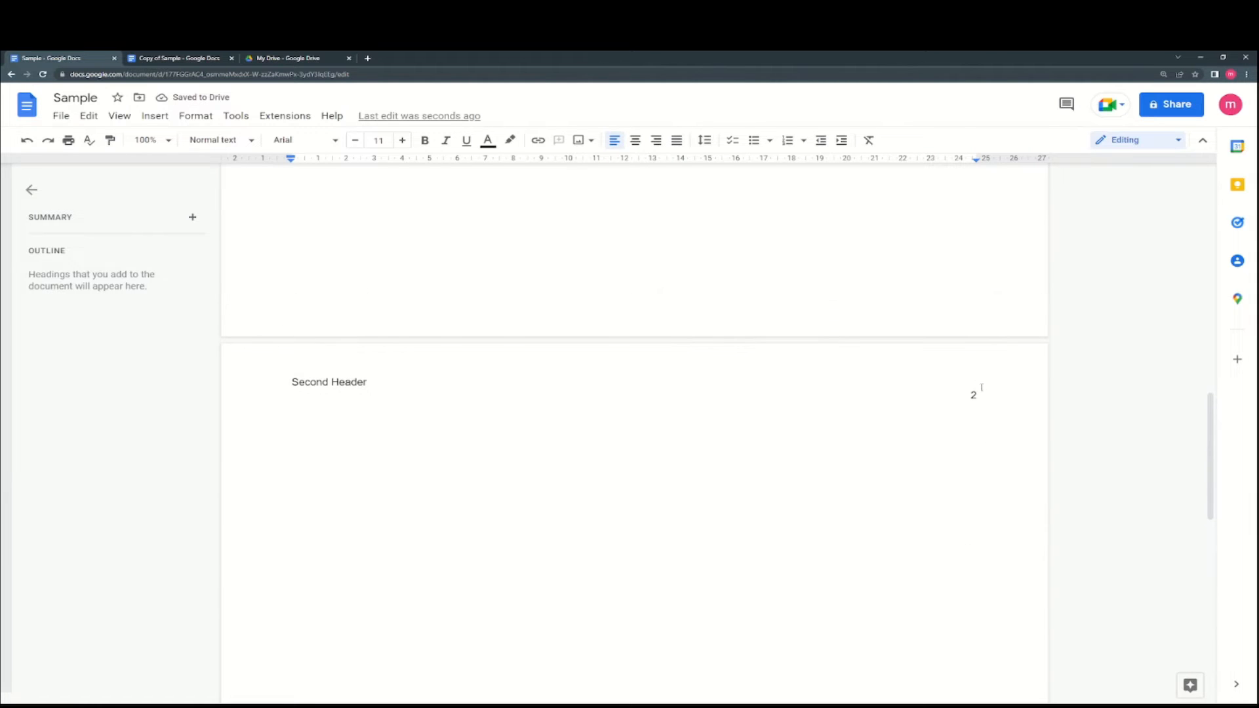
- Look through the Insert menu's options
left_click(154, 116)
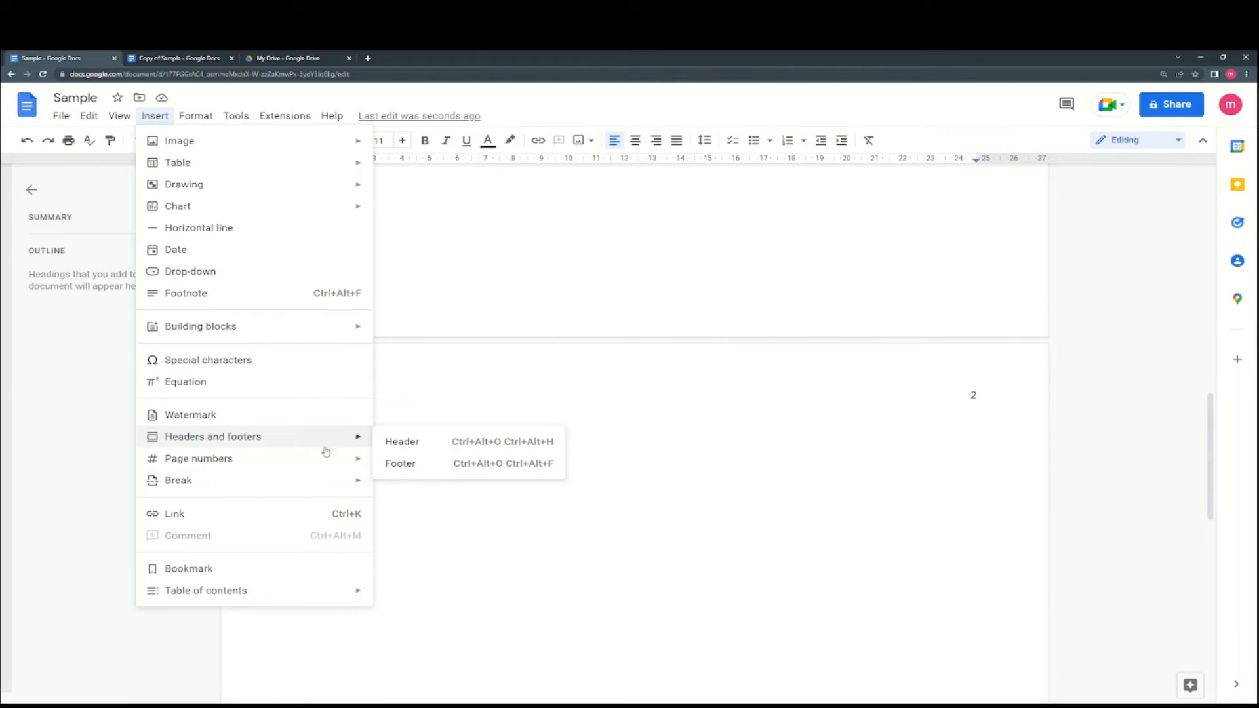
mouse_move(324, 458)
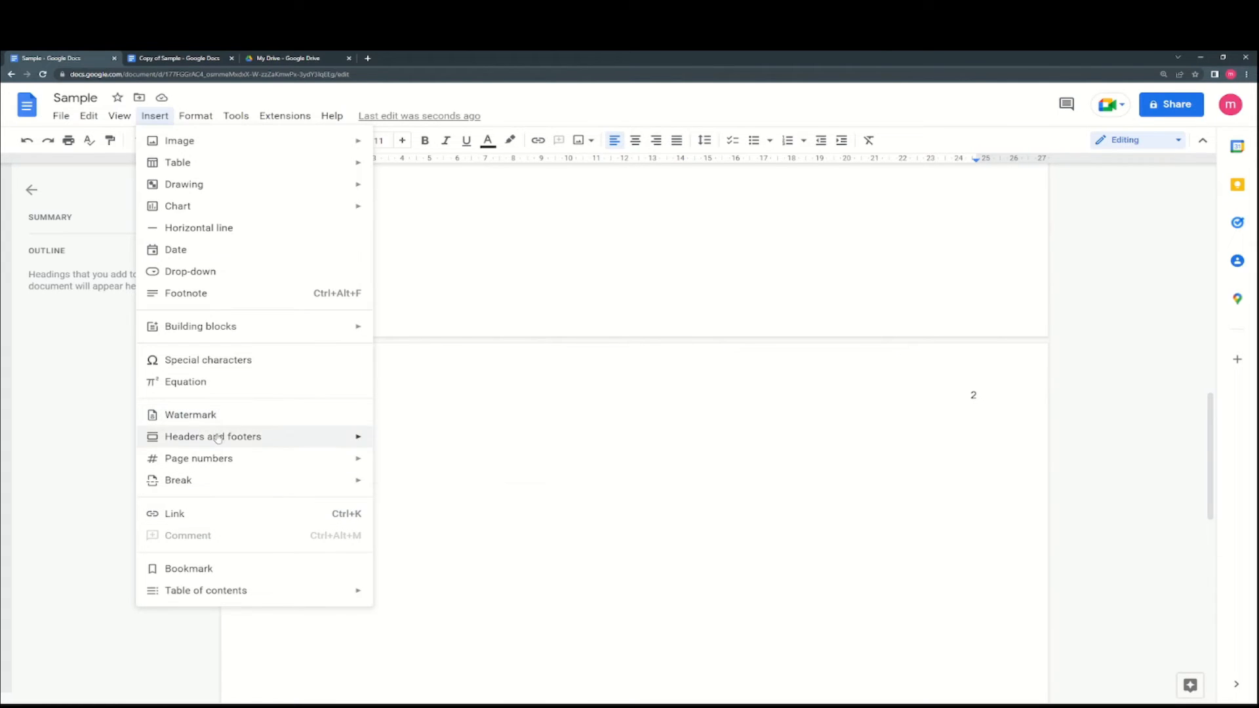
mouse_move(221, 486)
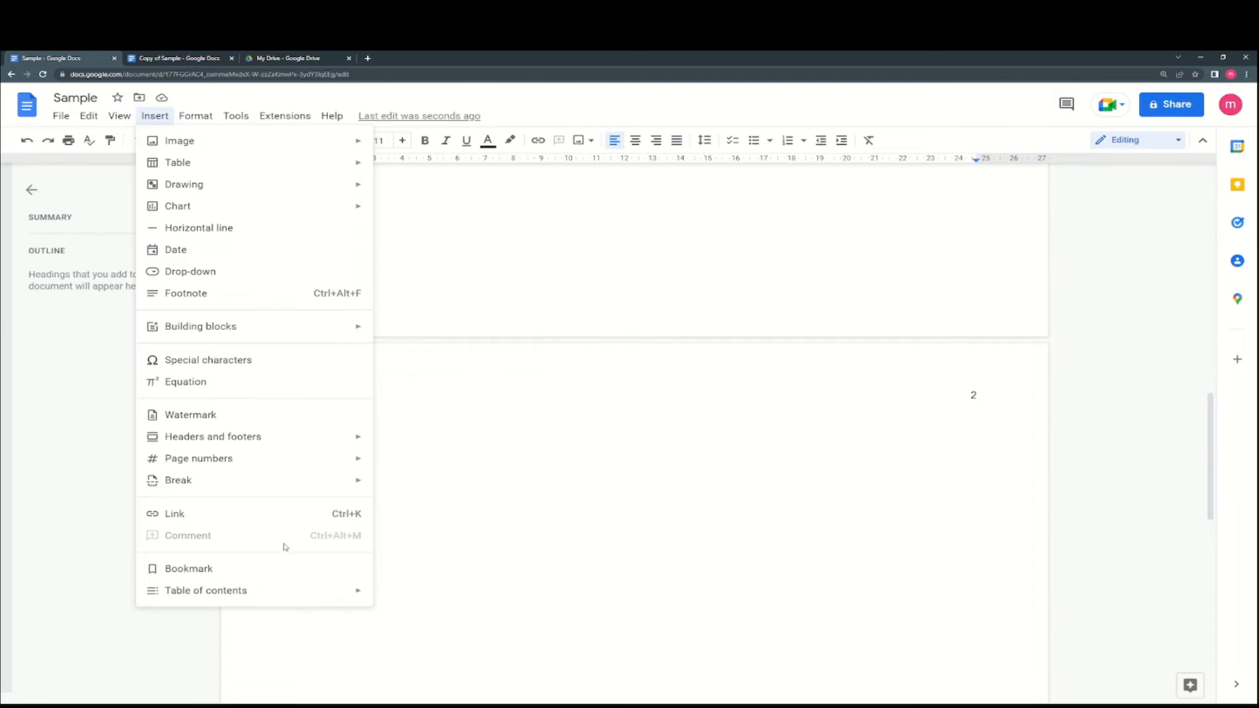
- Insert a table of contents with page numbers, then undo it
left_click(479, 338)
scroll(462, 302, "up", 15)
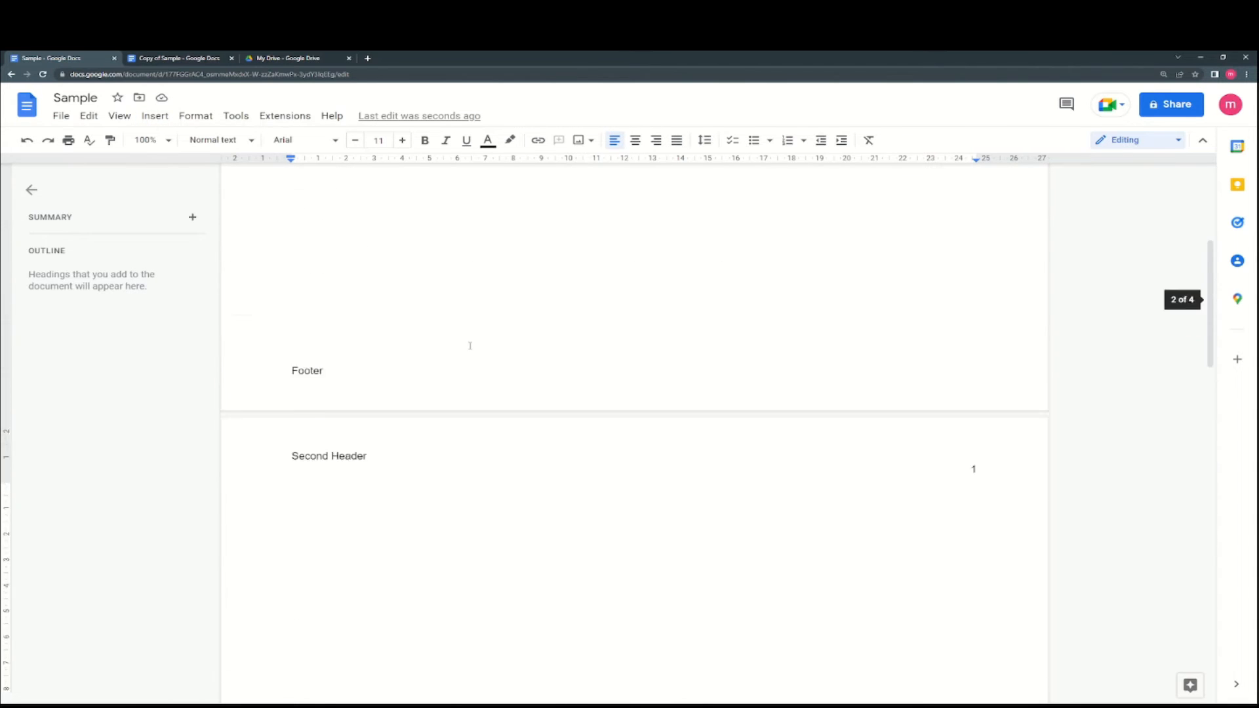
scroll(467, 331, "down", 3)
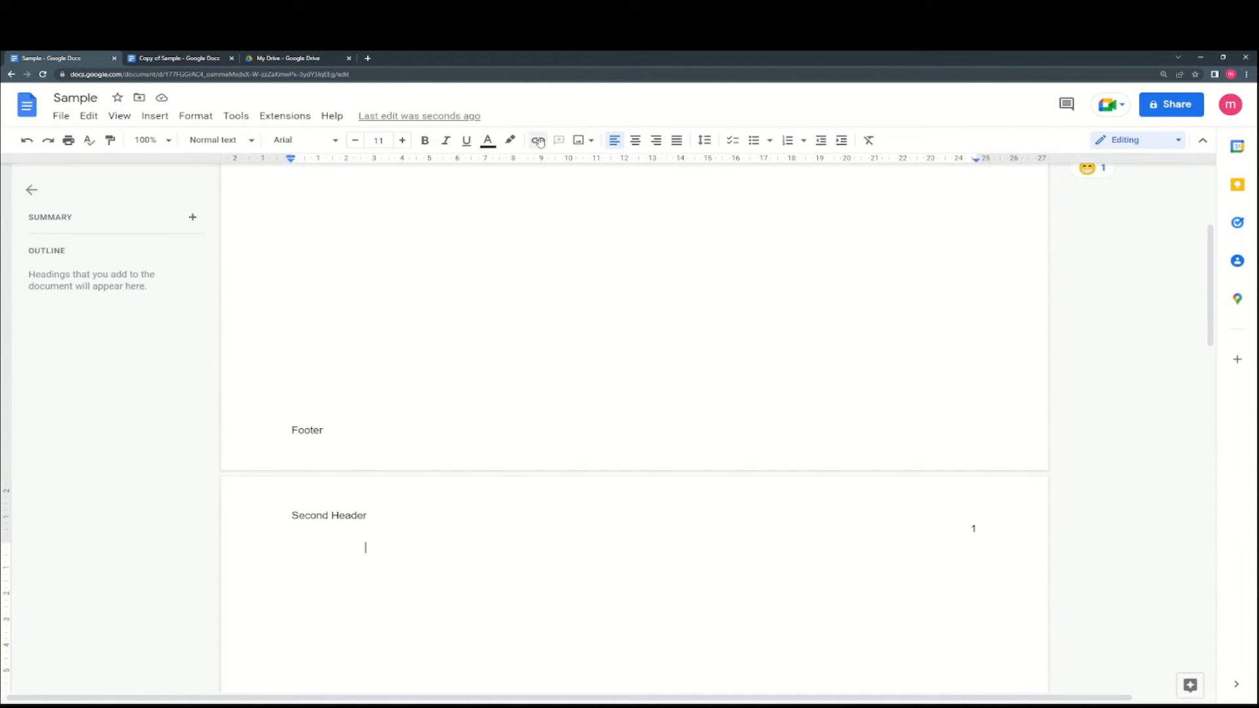
left_click(154, 115)
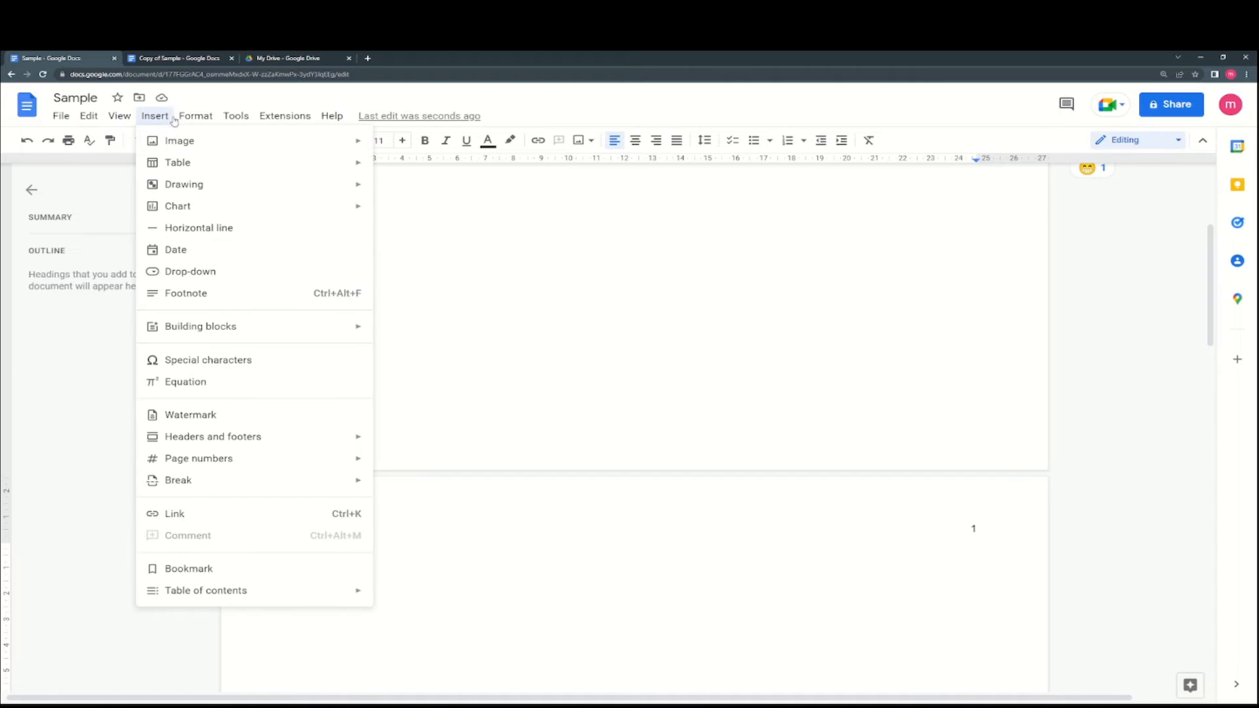
mouse_move(197, 117)
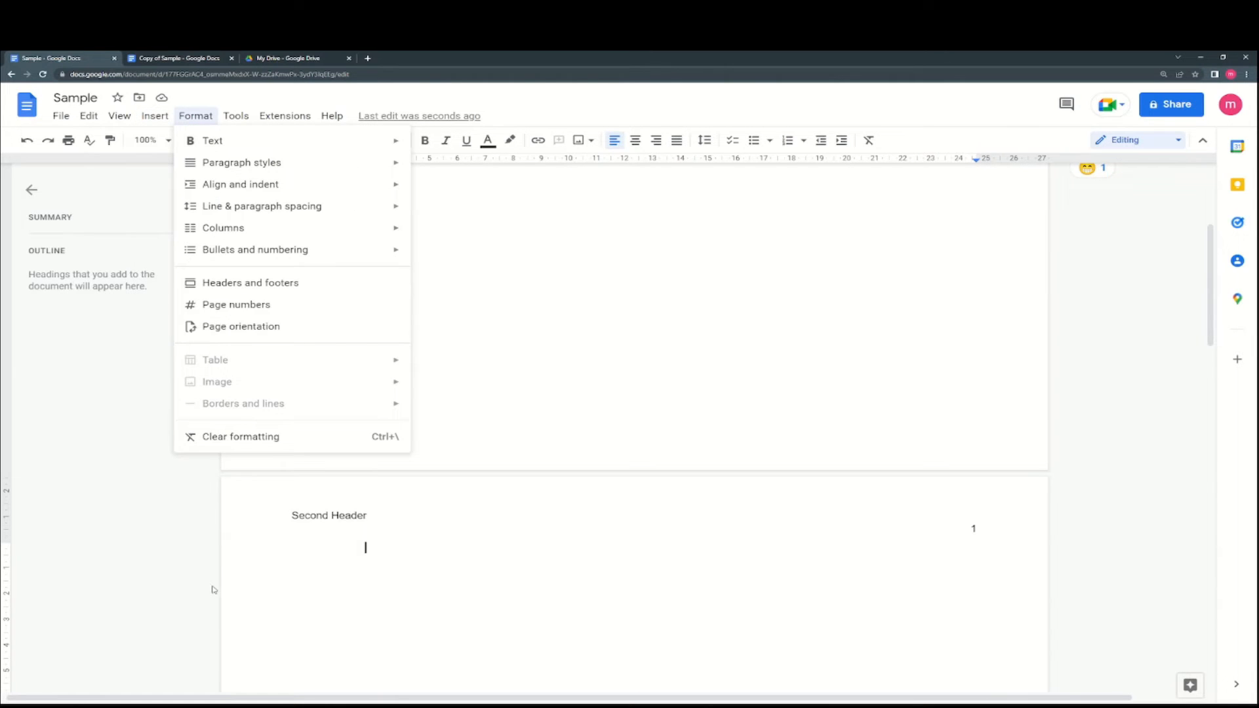
mouse_move(152, 116)
mouse_move(223, 594)
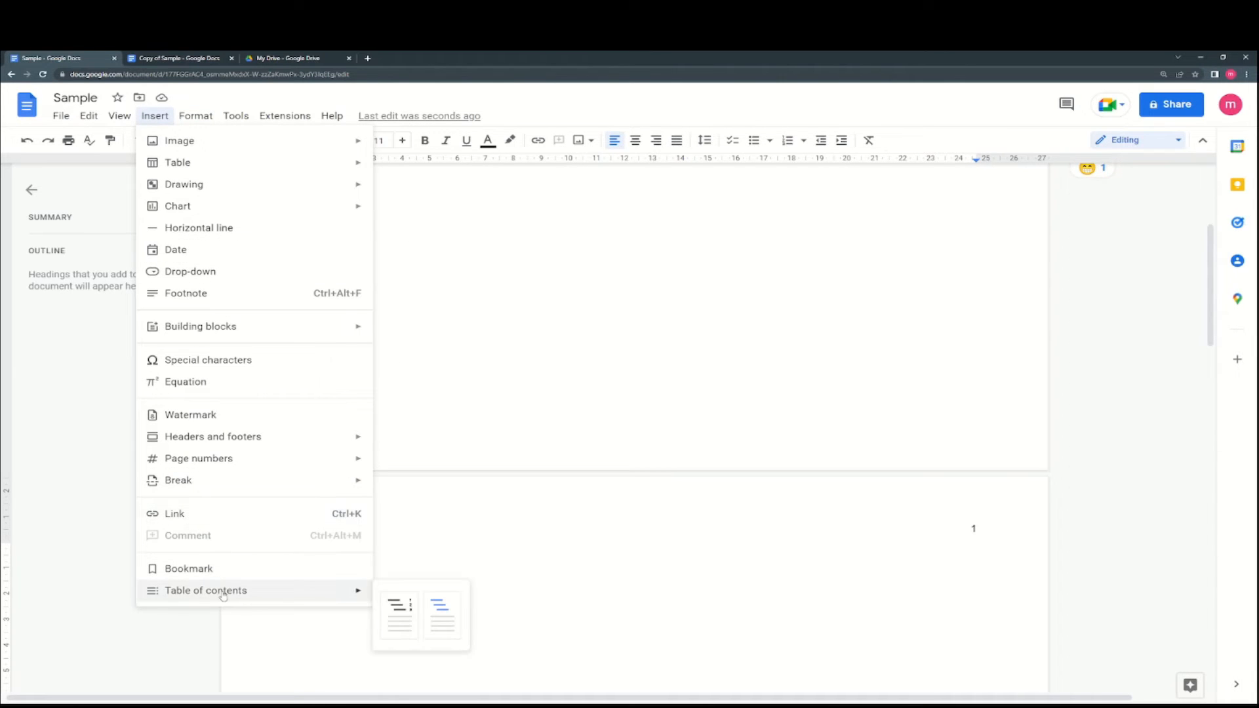
left_click(398, 609)
scroll(400, 491, "down", 3)
left_click(536, 495)
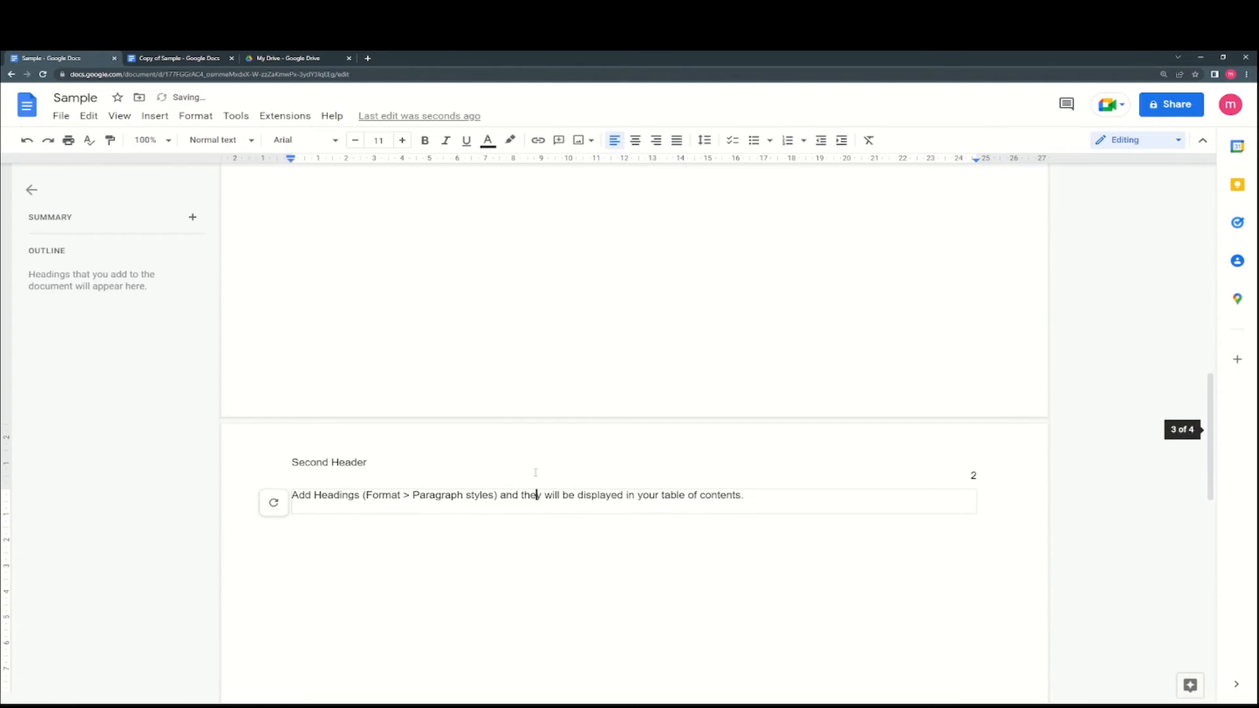
key("ctrl+z")
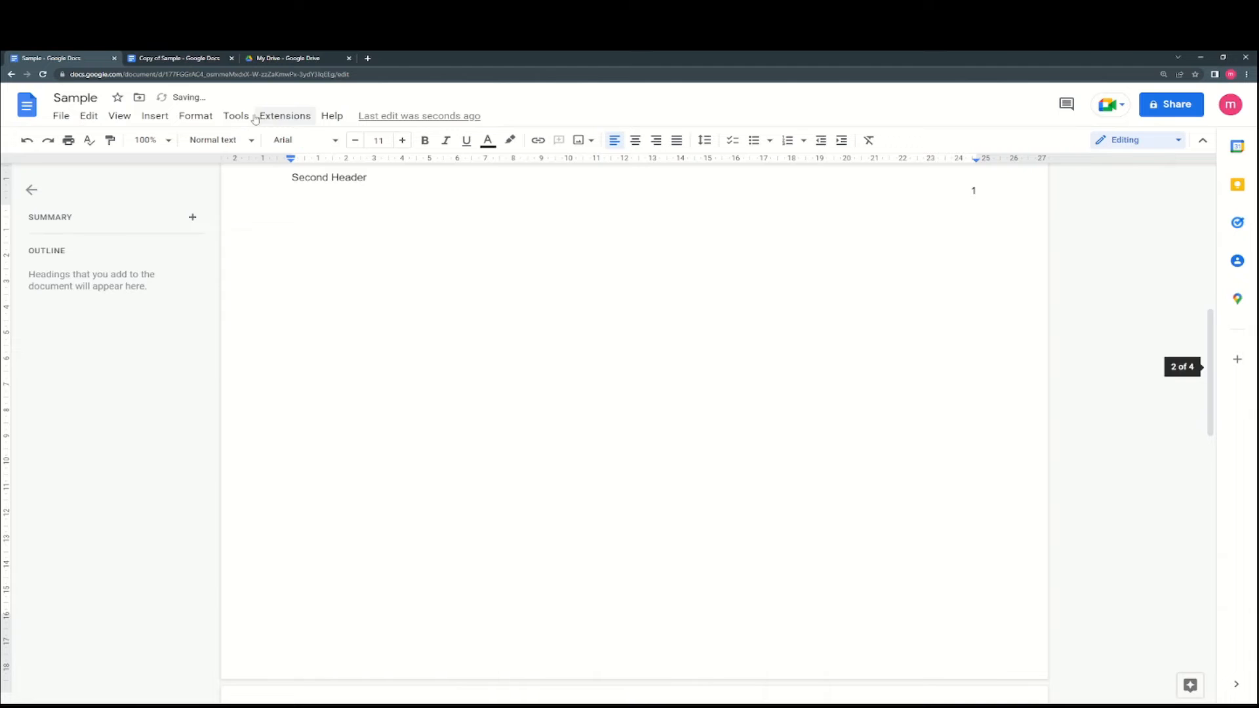
- Browse the Format menu and close it without changes
left_click(190, 118)
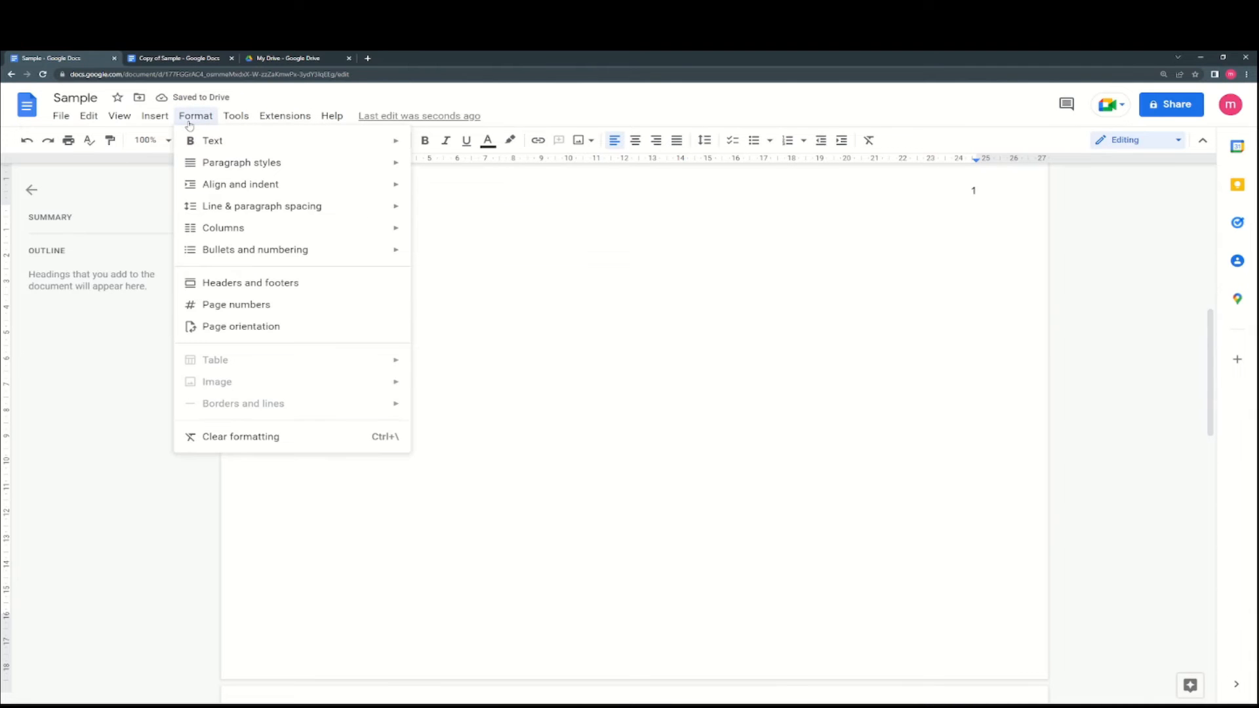
mouse_move(273, 188)
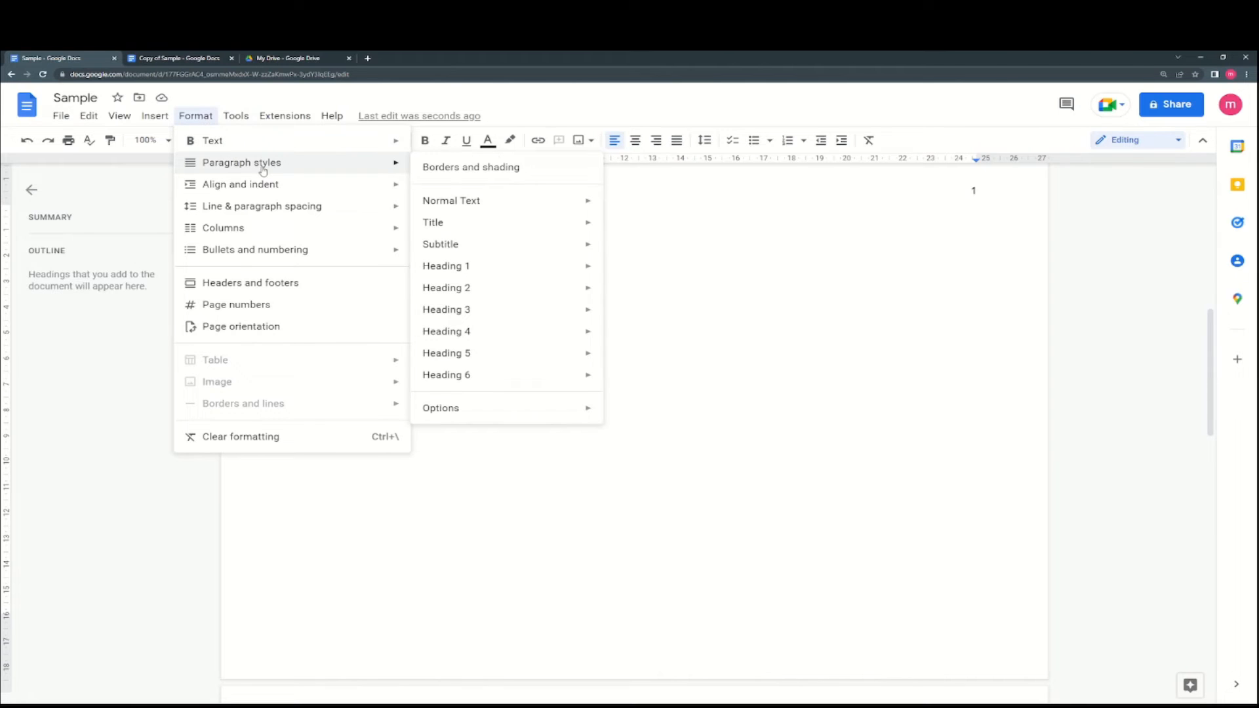
mouse_move(266, 125)
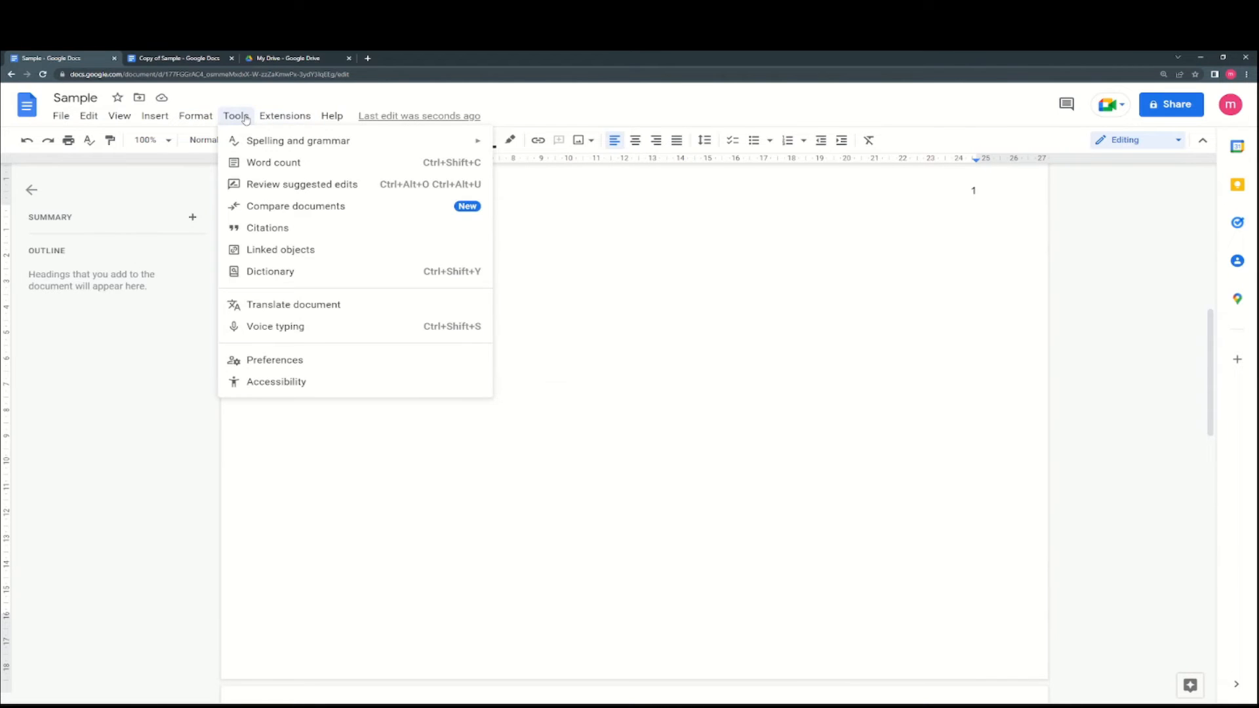
key("Escape")
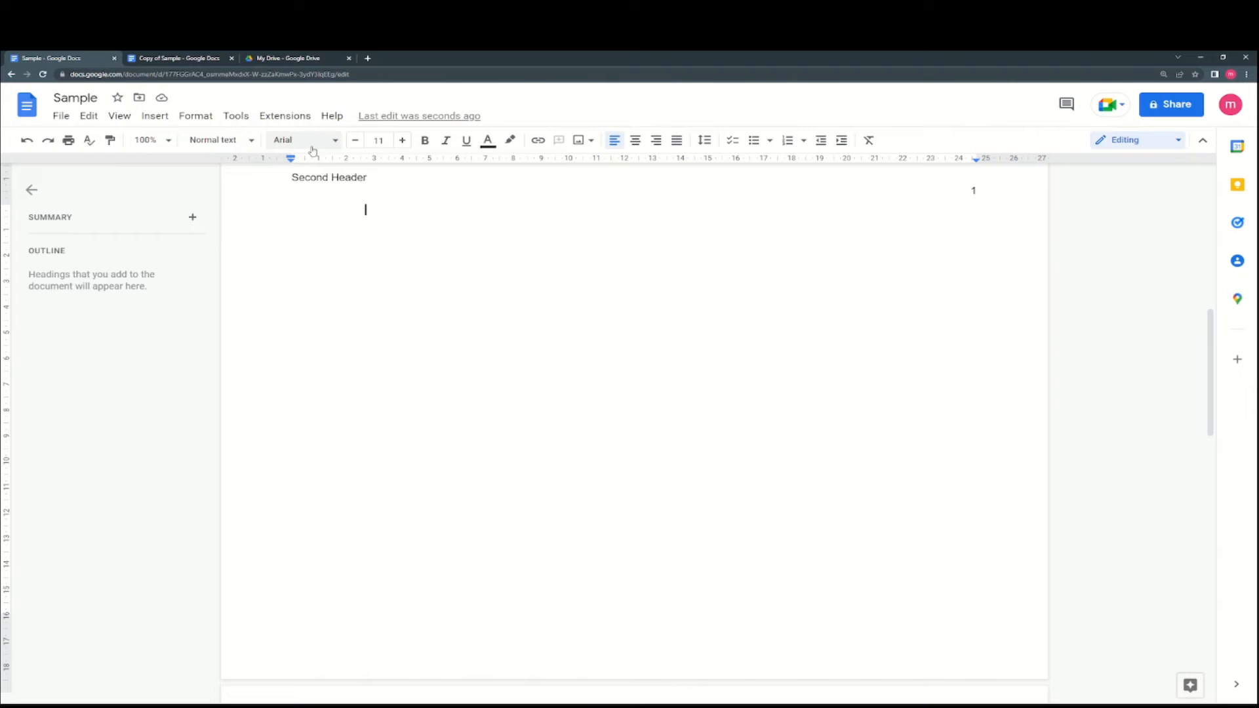
- Delete the extra blank page and search 'lorem' in a new Chrome tab
key("Delete")
key("ctrl+t")
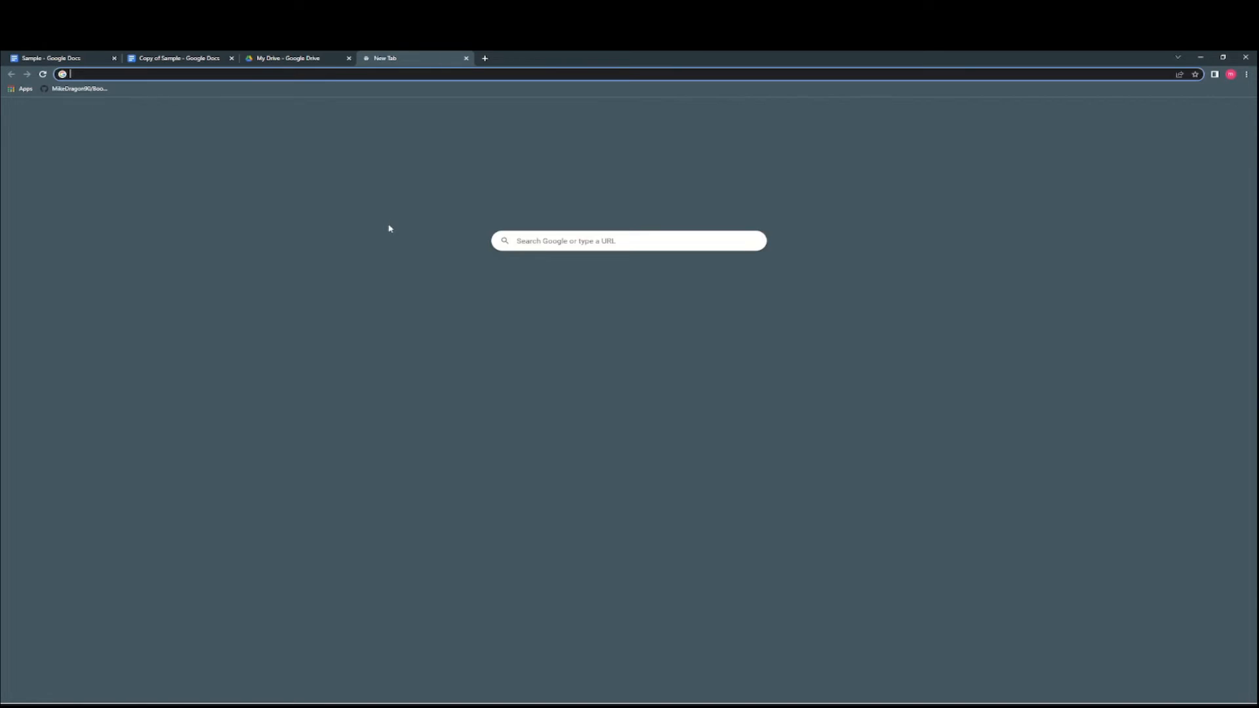
type("lorem")
key("Return")
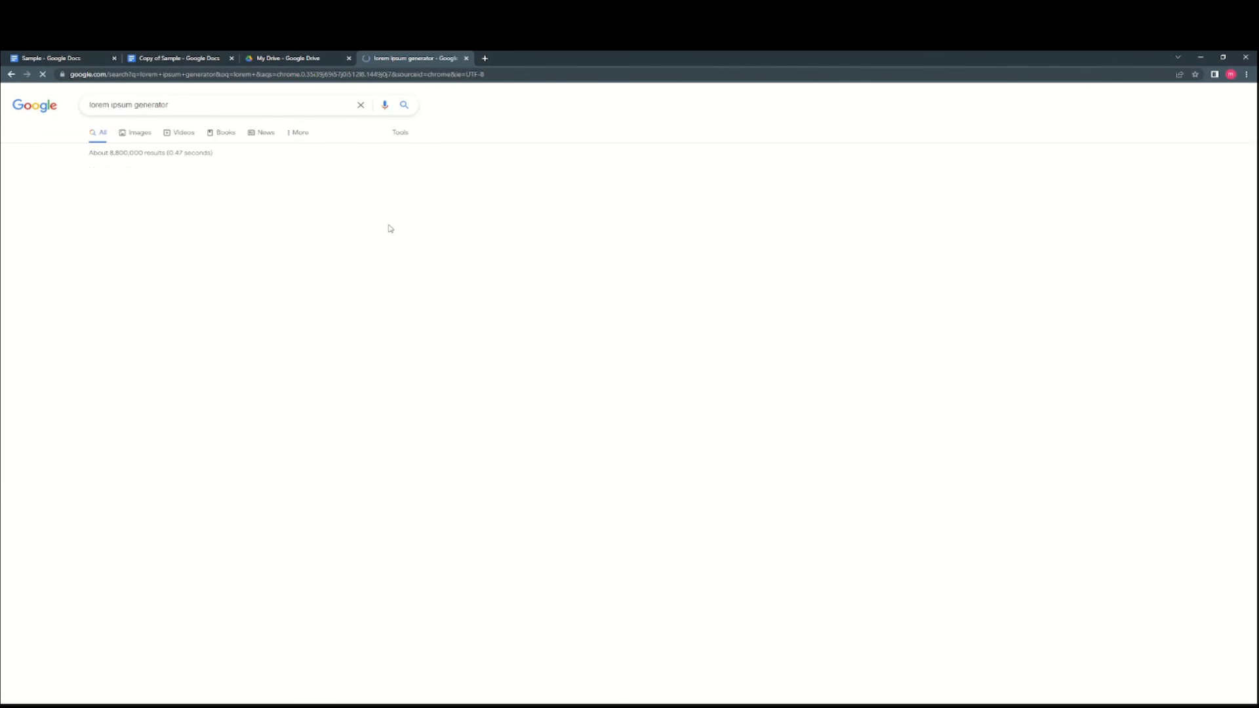
- Select the first Lorem Ipsum paragraph on lipsum.com and return to Sample
left_click(275, 191)
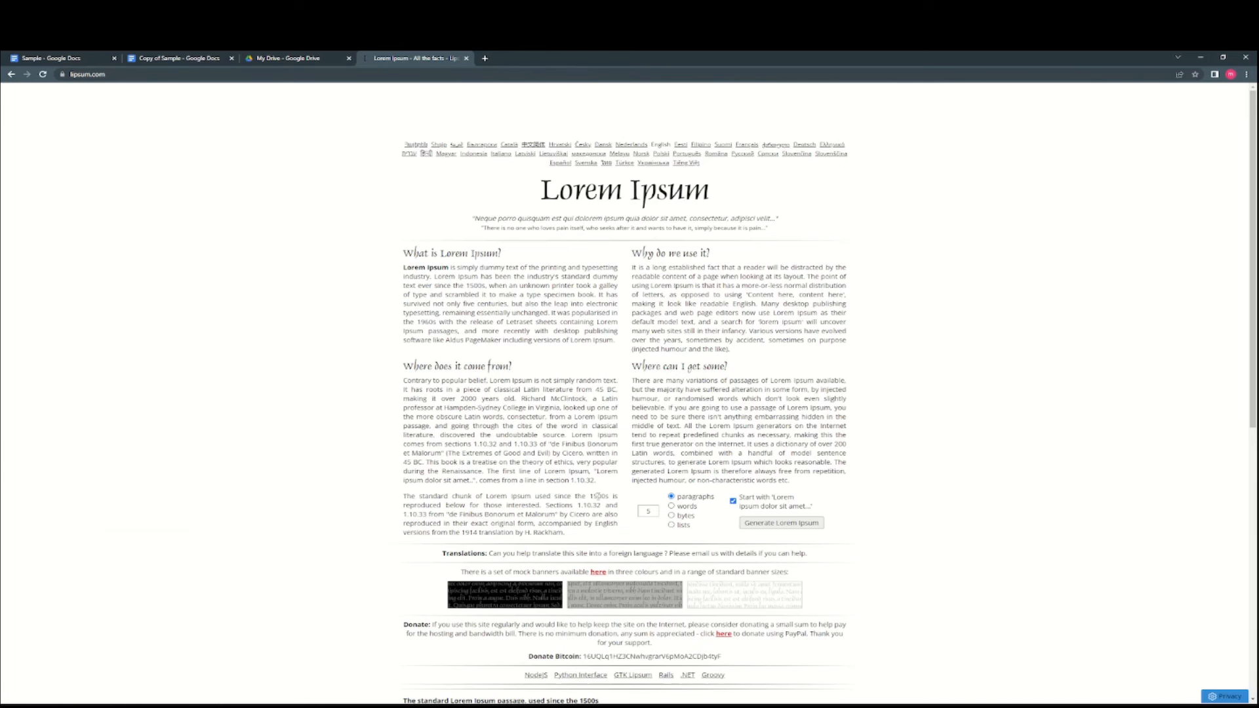
left_click_drag(612, 340, 403, 268)
key("ctrl+c")
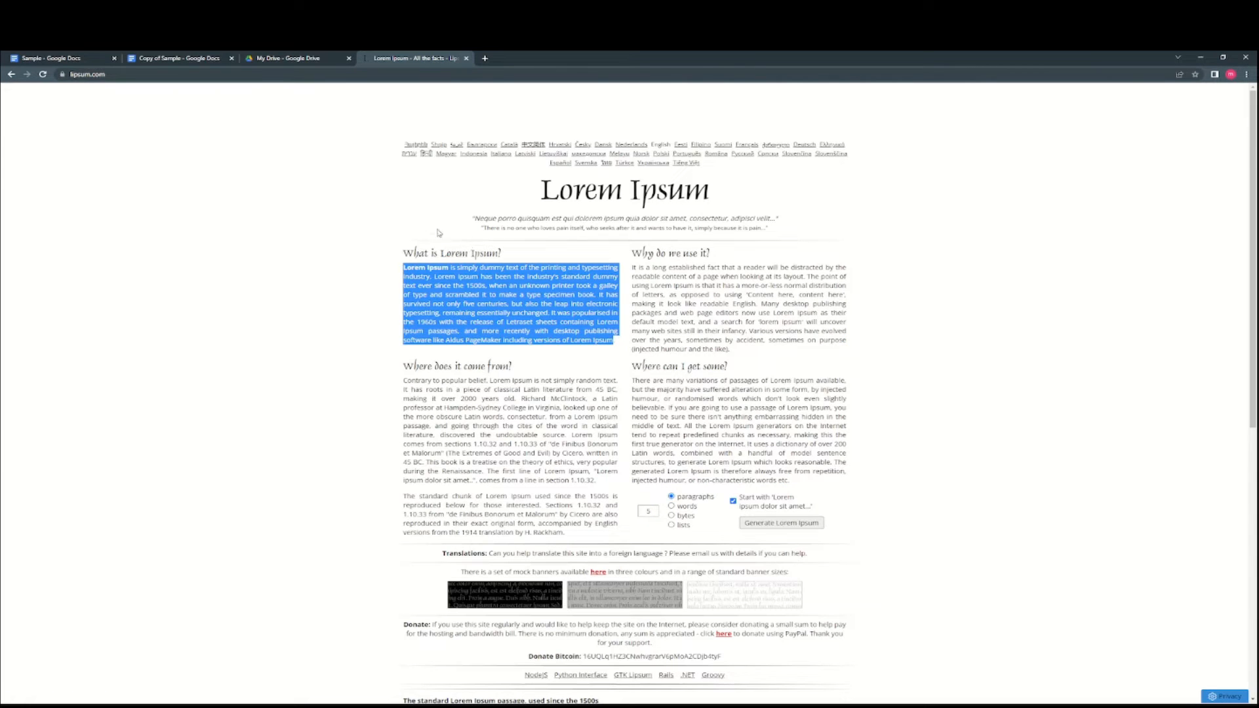
left_click(99, 58)
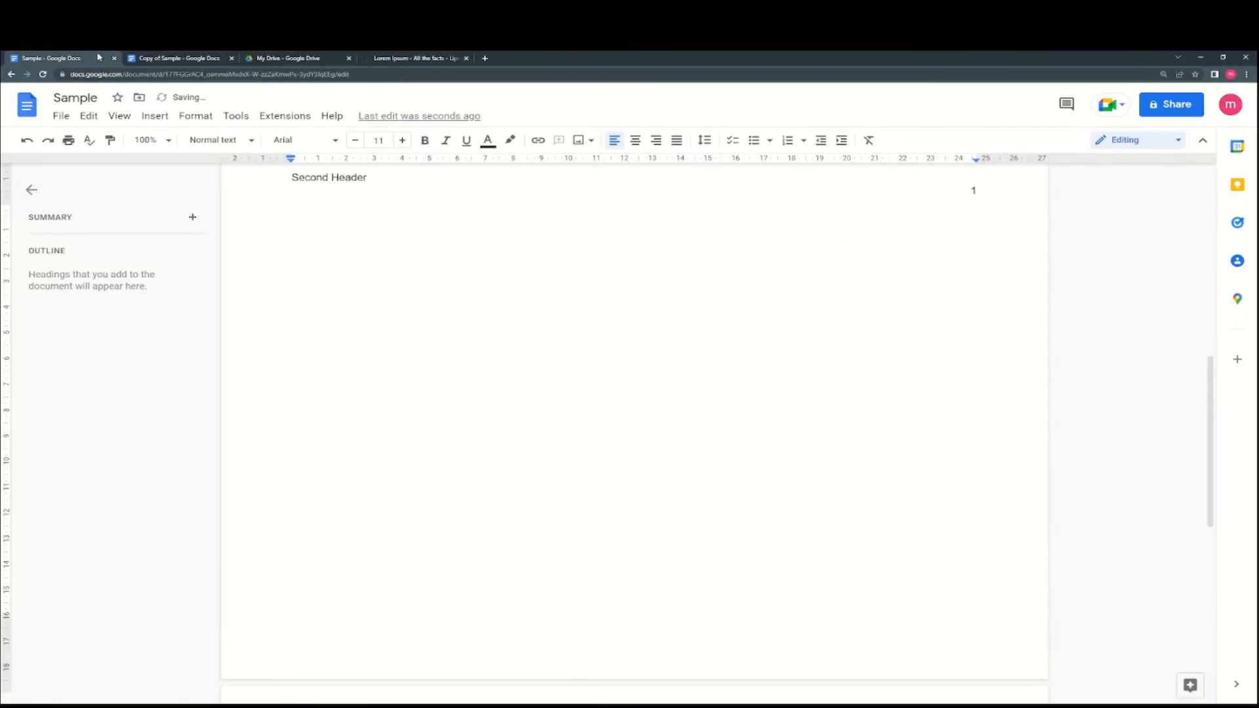
- Paste the Lorem Ipsum paragraph beneath 'Second Header' and select it
key("ctrl+v")
key("ctrl+z")
scroll(337, 238, "up", 3)
left_click(351, 253)
type("=")
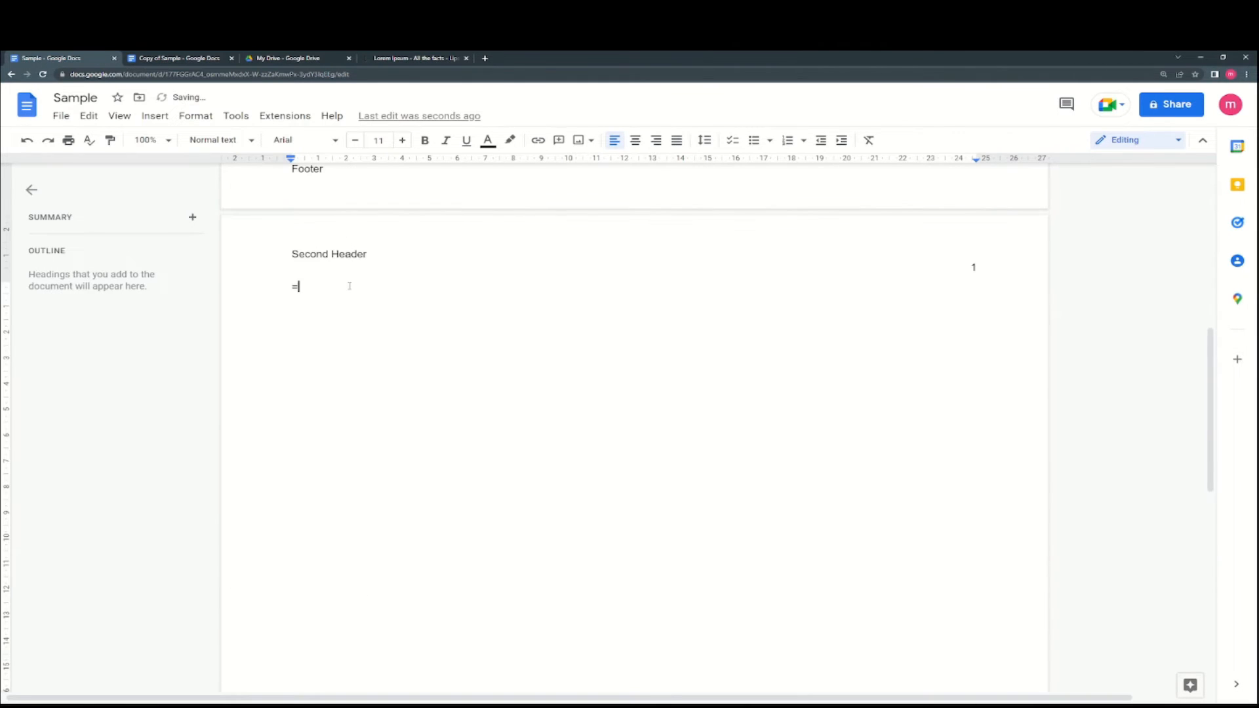
key("BackSpace")
type("Lorem Ipsum is simply dummy text of the printing and typesetting industry. Lorem Ipsum has been the industry's standard dummy text ever since the 1500s, when an unknown printer took a galley of type and scrambled it to make a type specimen book. It has survived not only five centuries, but also the leap into electronic typesetting, remaining essentially unchanged. It was popularised in the 1960s with the release of Letraset sheets containing Lorem Ipsum passages, and more recently with desktop publishing software like Aldus PageMaker including versions of Lorem Ipsum")
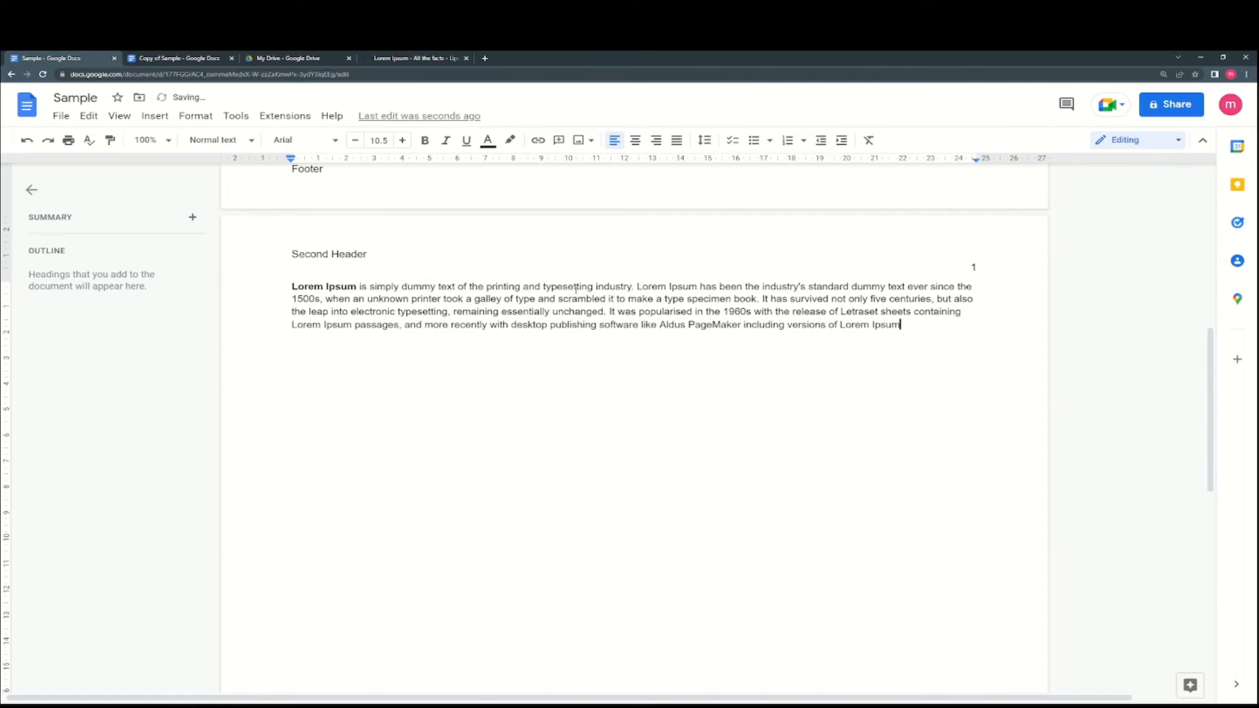
left_click_drag(903, 324, 292, 286)
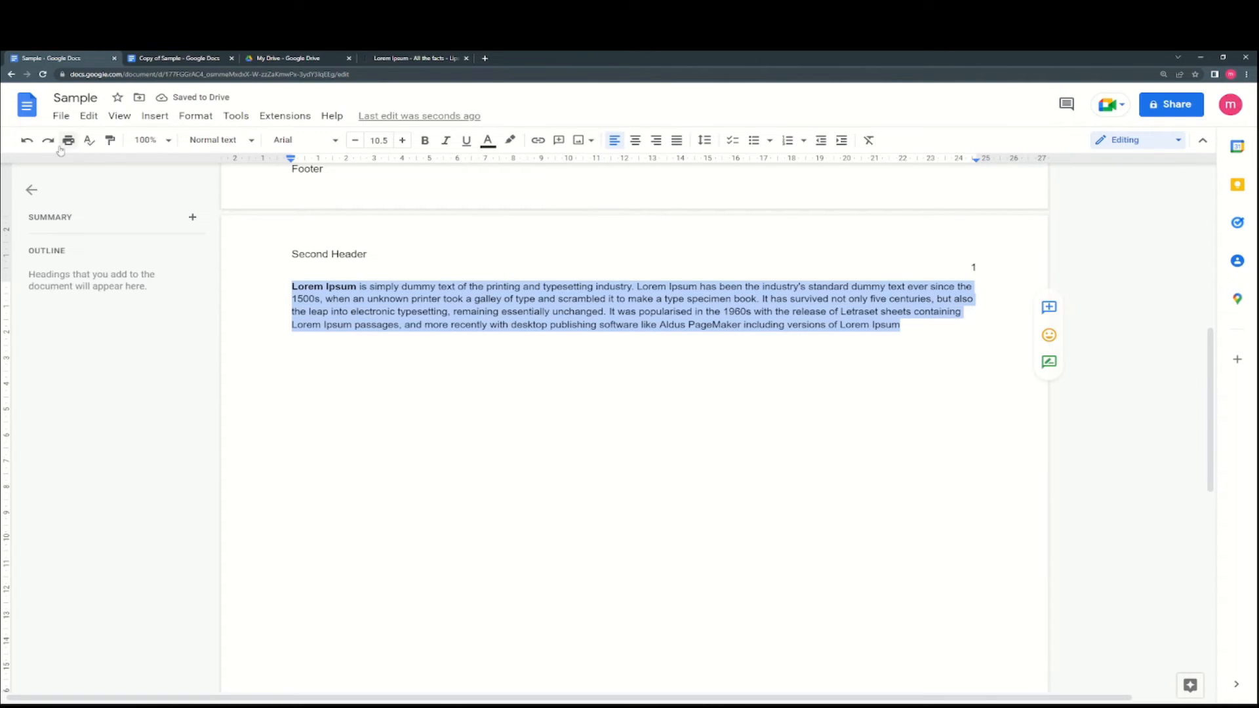
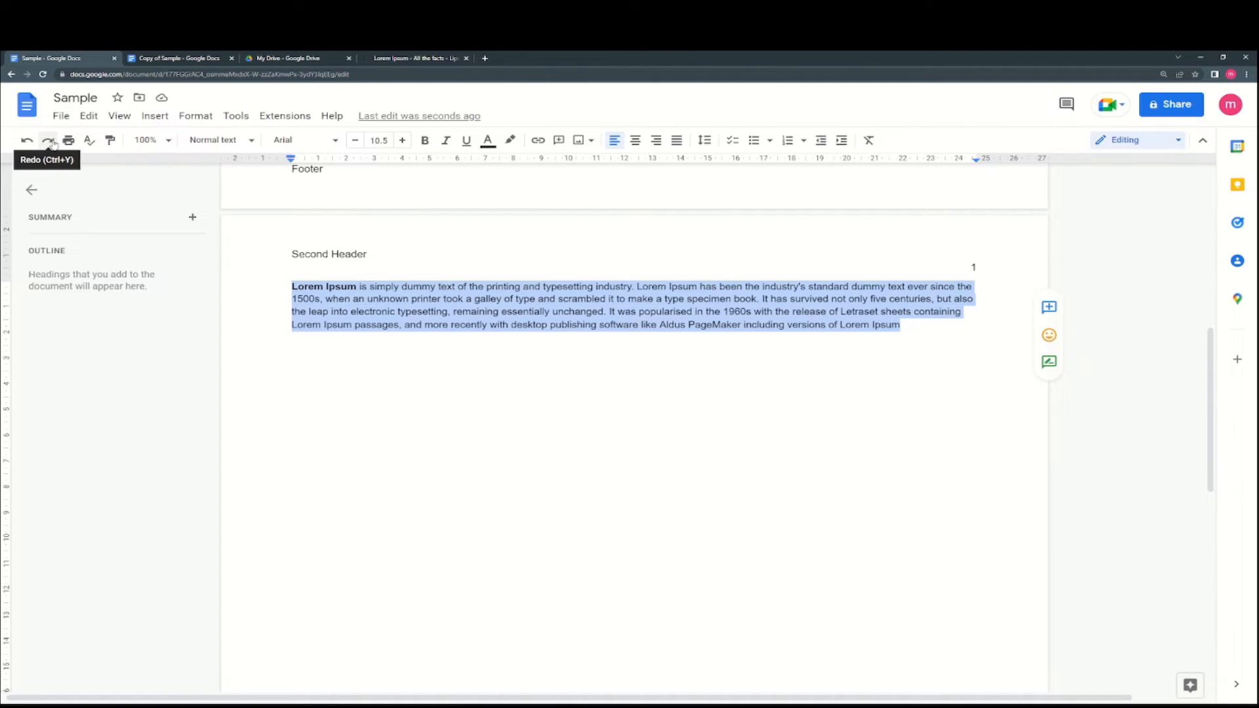
- Accept the spelling suggestion that changes the table header 'Lastname' to 'Last Name'
left_click(89, 142)
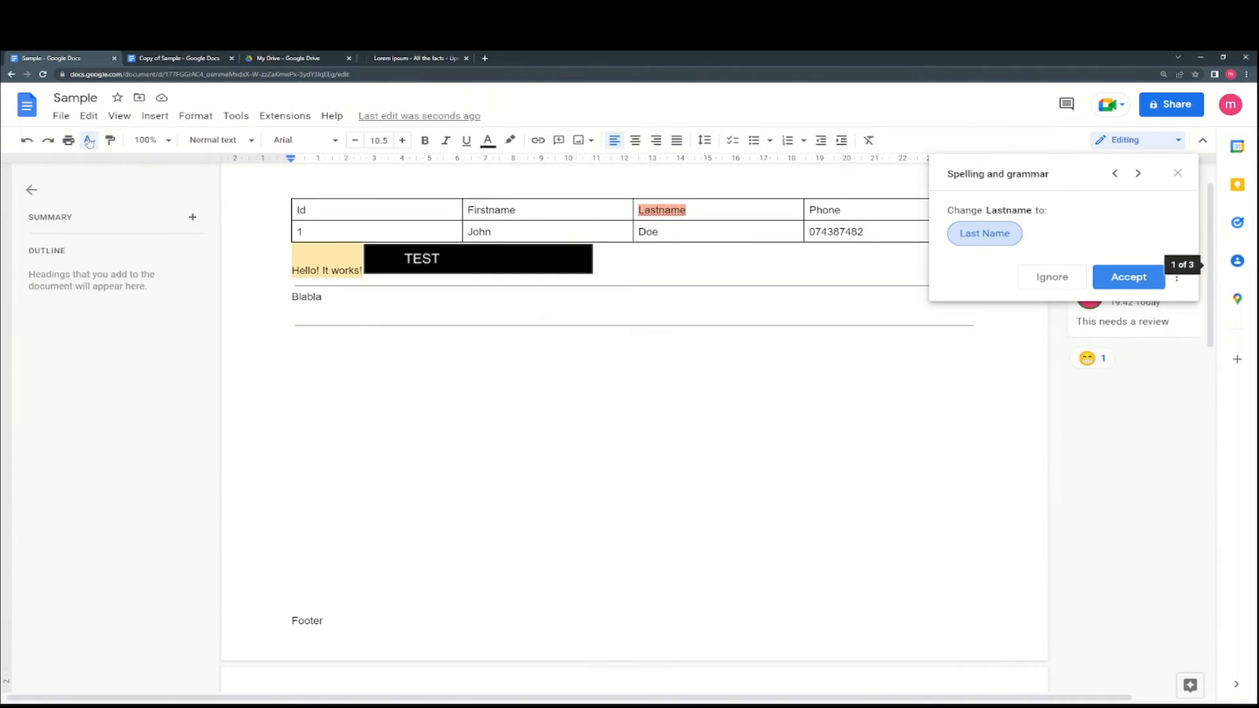
left_click(1128, 277)
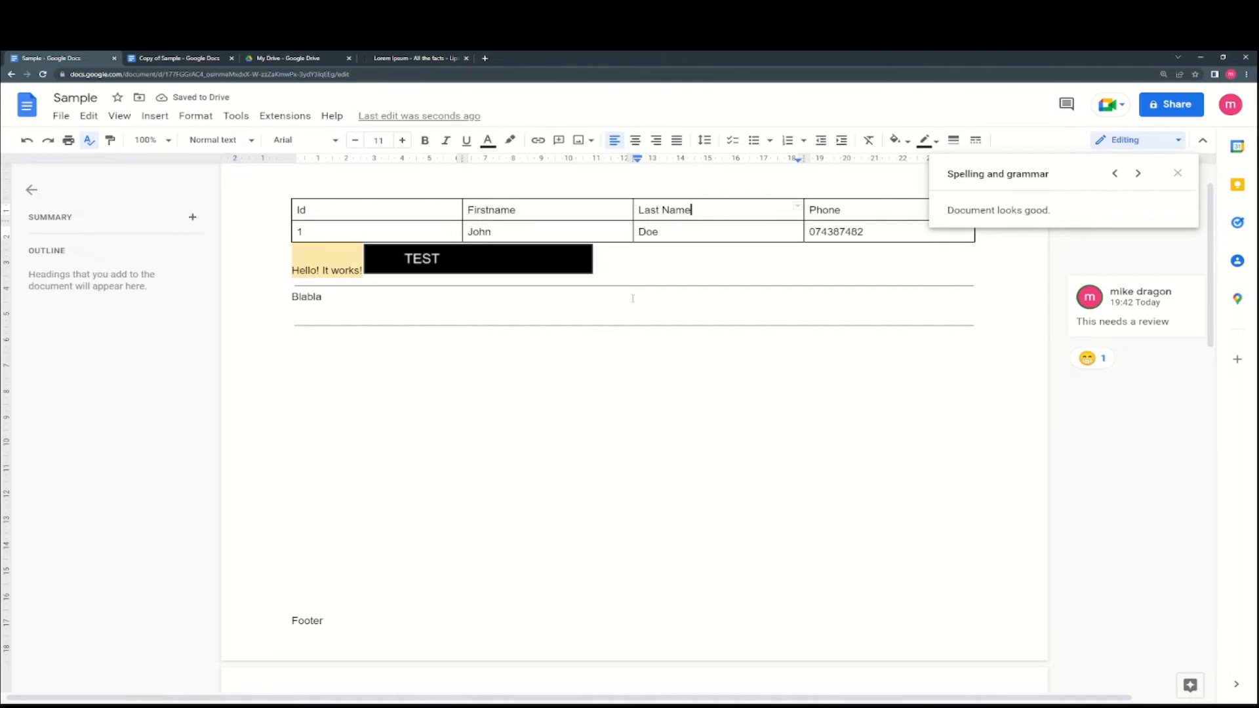
left_click(89, 141)
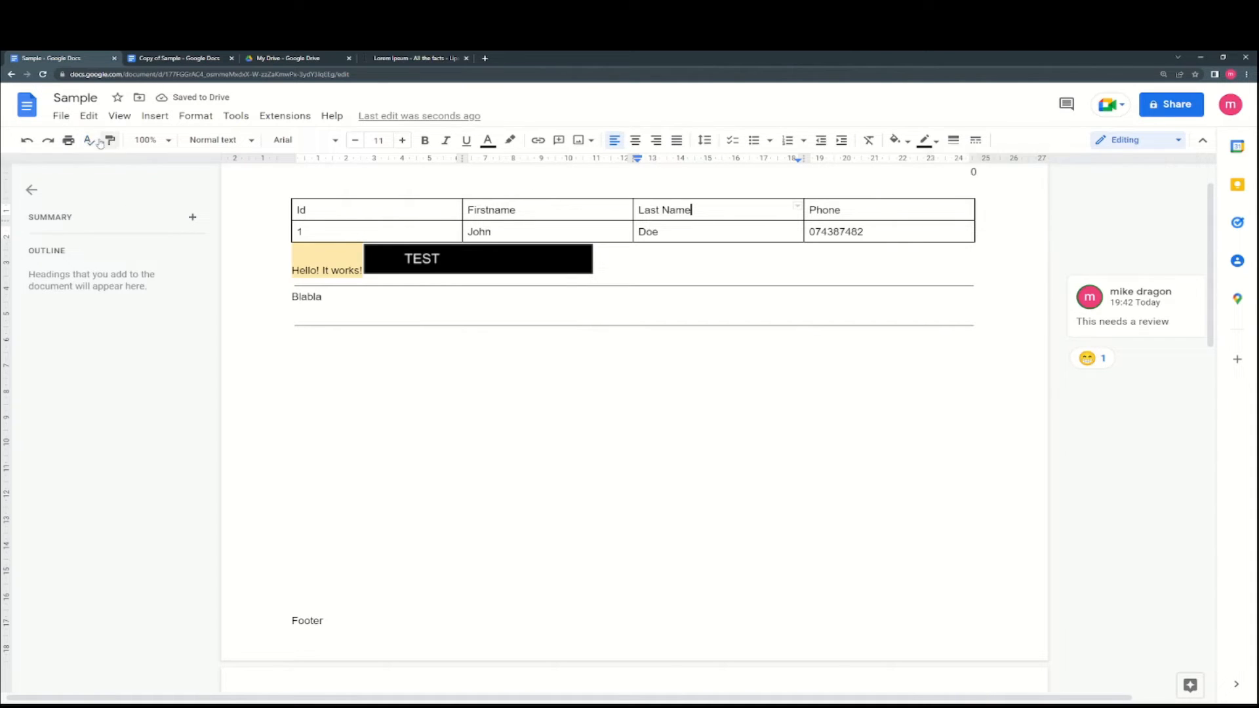
- Copy the table text's formatting onto 'Hello! It works!' with Paint format
left_click(89, 141)
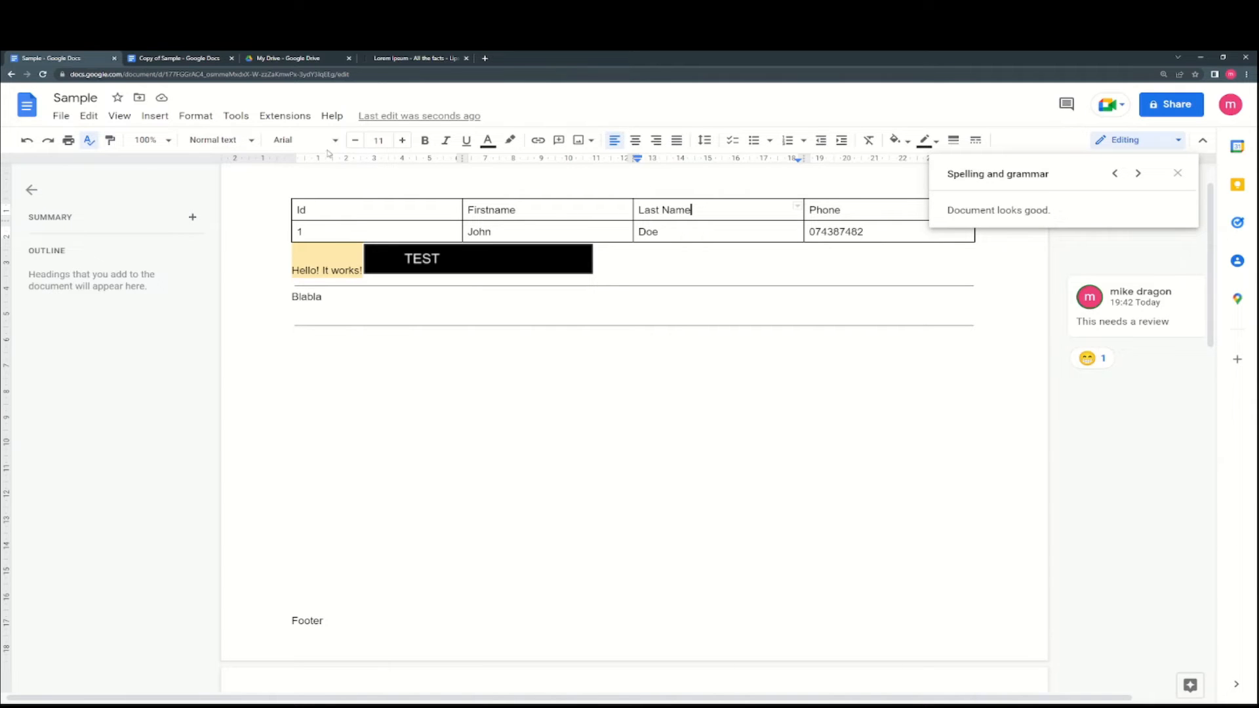
left_click(111, 141)
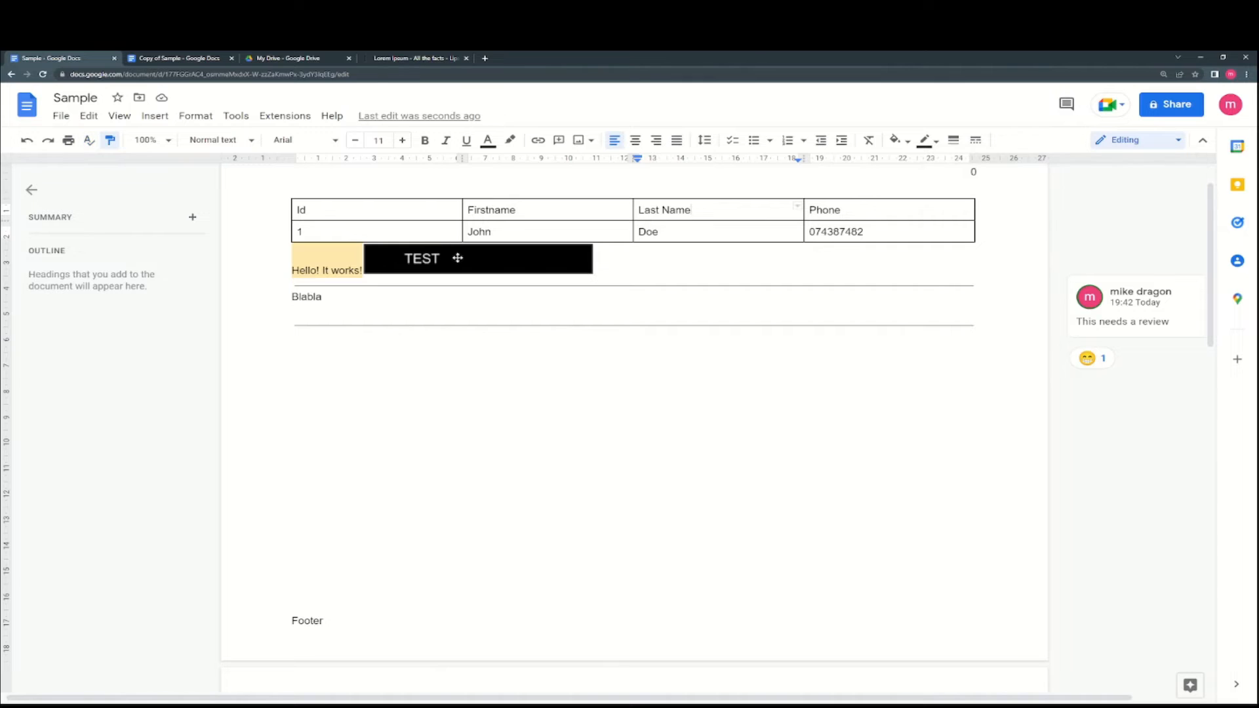
left_click(109, 140)
left_click(108, 141)
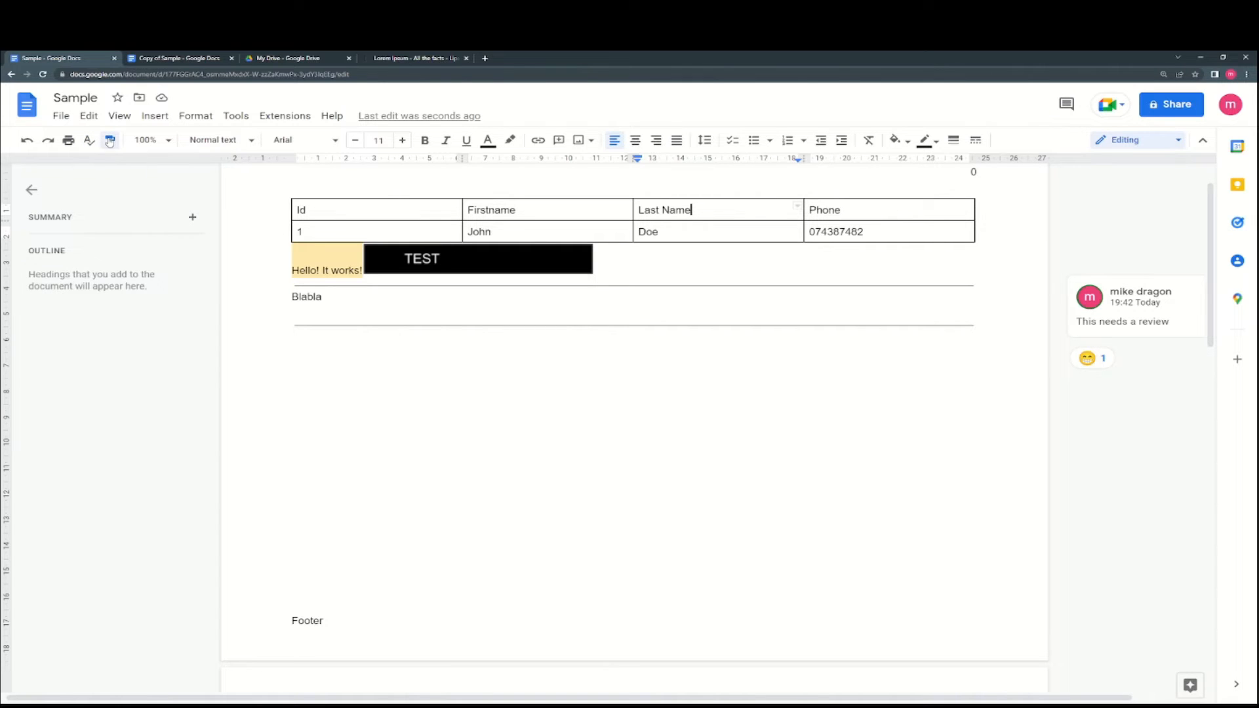
left_click(318, 254)
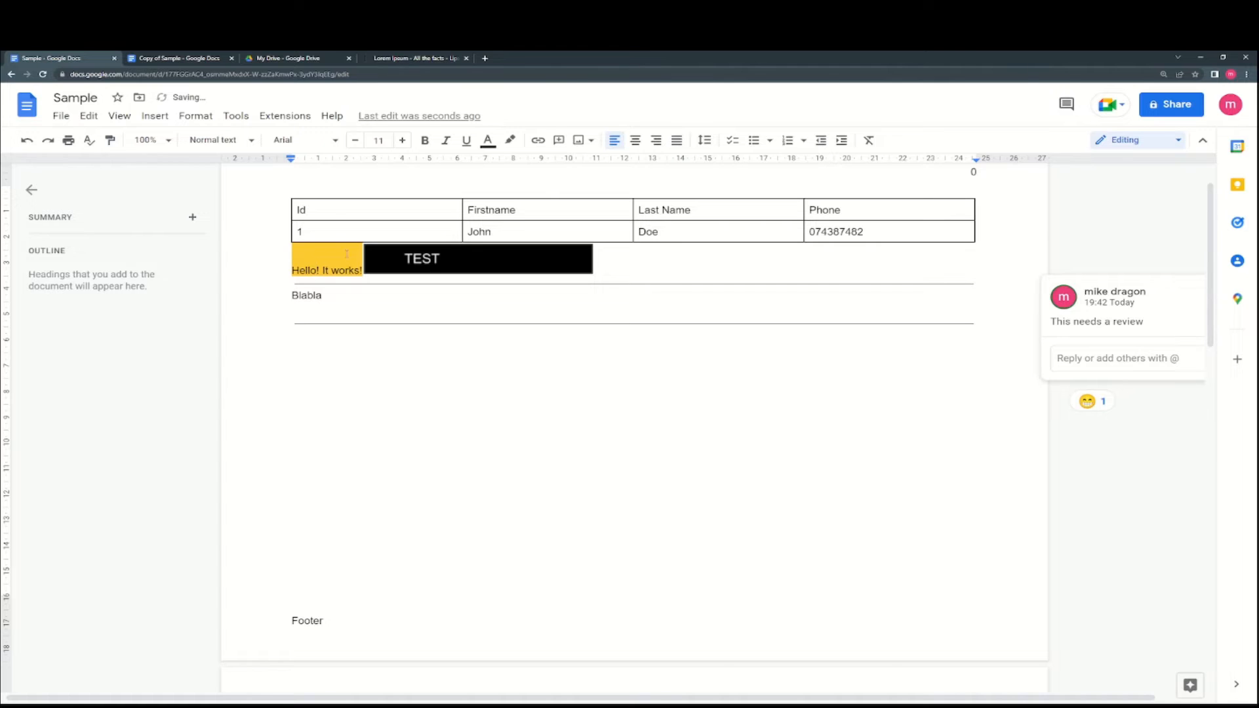
left_click(339, 238)
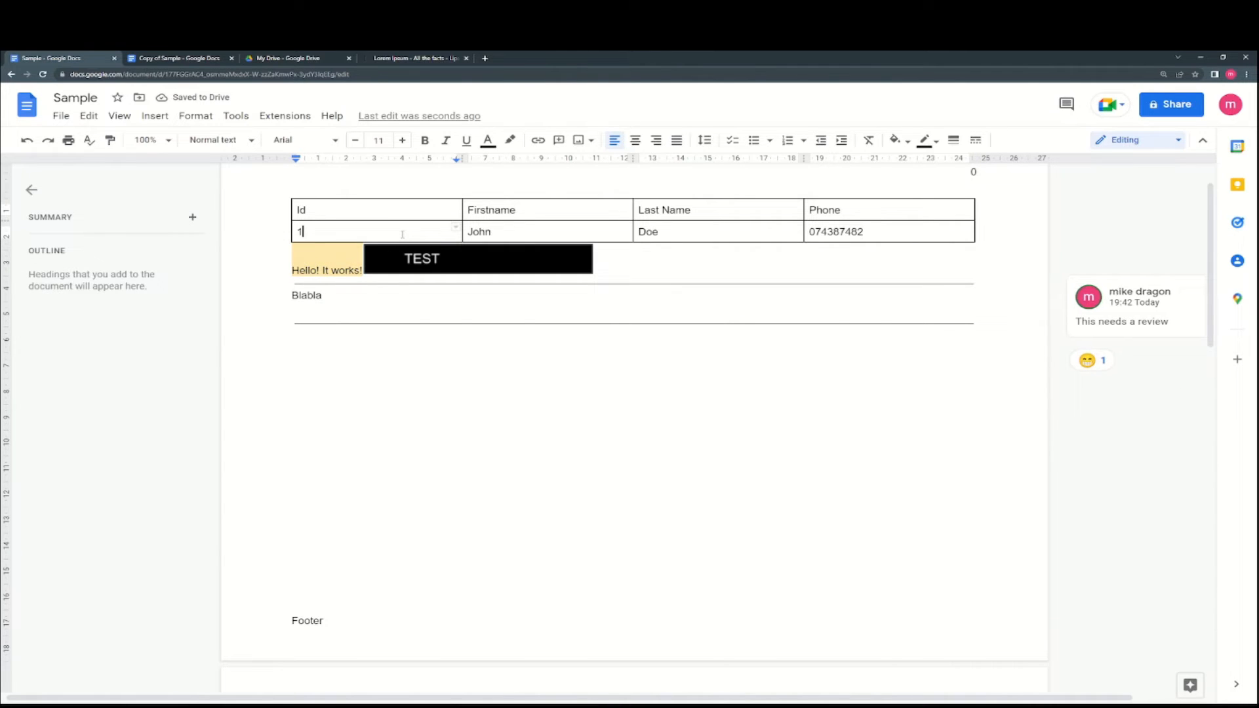
left_click(327, 255)
left_click(113, 140)
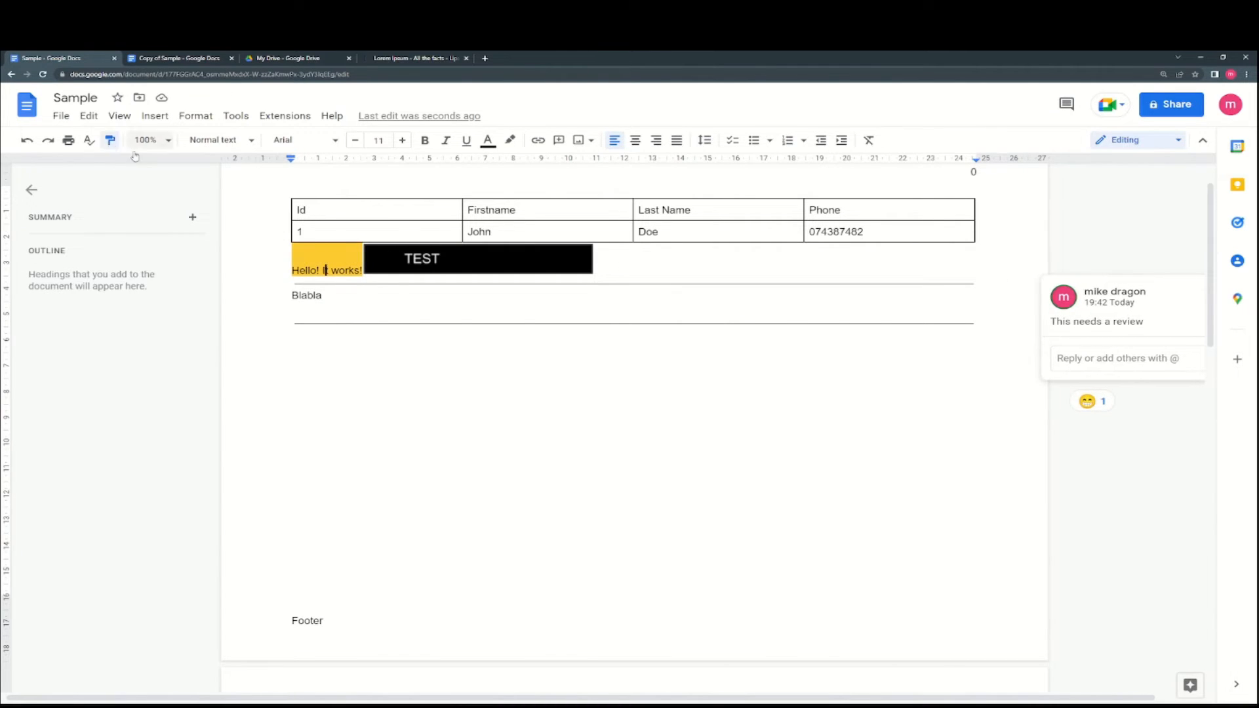
left_click(338, 267)
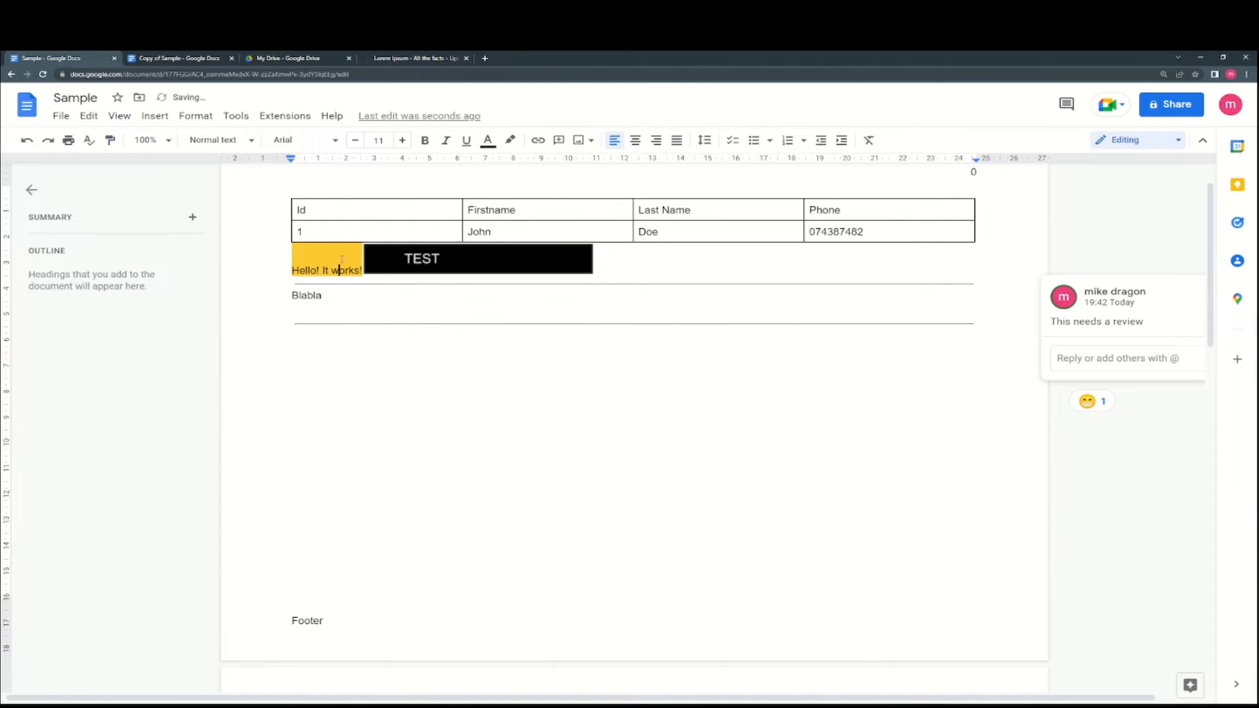
- Paste the Lorem Ipsum into cell 1 and undo it twice, leaving the cell reading 1
left_click(354, 229)
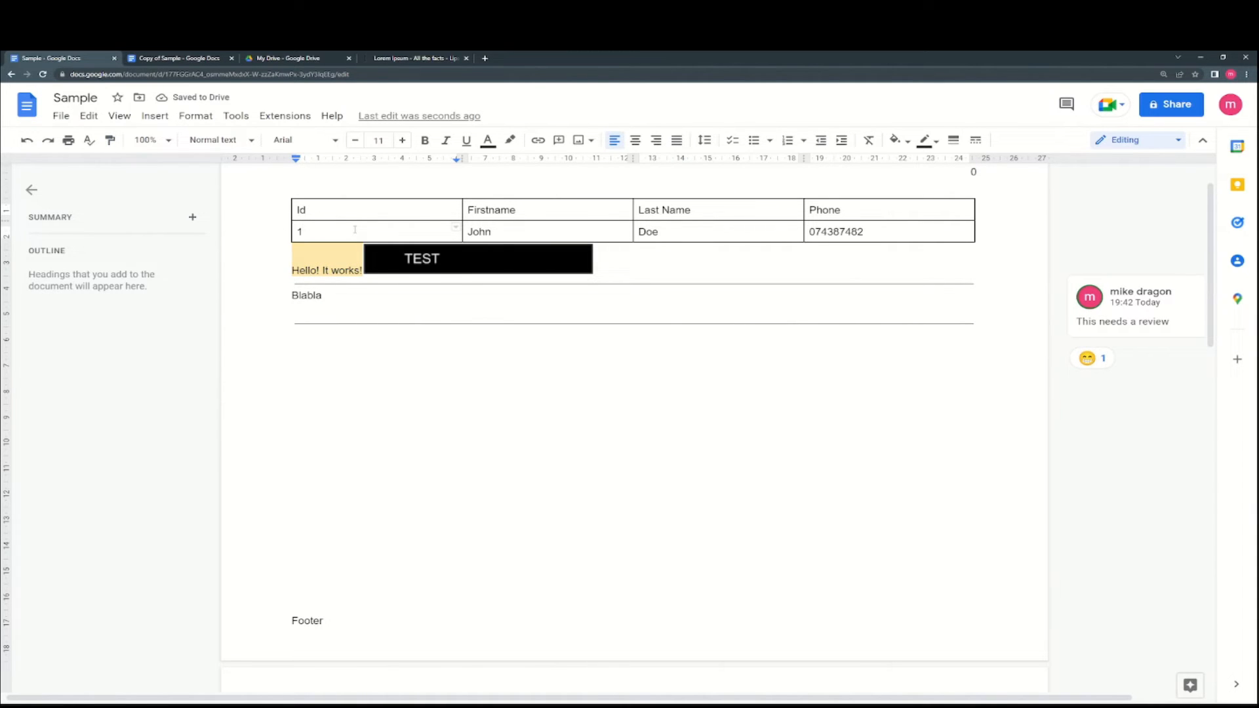
type("Lorem Ipsum is simply dummy text of the printing and typesetting industry. Lorem Ipsum has been the industry's standard dummy text ever since the 1500s, when an unknown printer took a galley of type and scrambled it to make a type specimen book. It has survived not only five centuries, but also the leap into electronic typesetting, remaining essentially unchanged. It was popularised in the 1960s with the release of Letraset sheets containing Lorem Ipsum passages, and more recently with desktop publishing software like Aldus PageMaker including versions of Lorem Ipsum.")
key("ctrl+z")
left_click(347, 252)
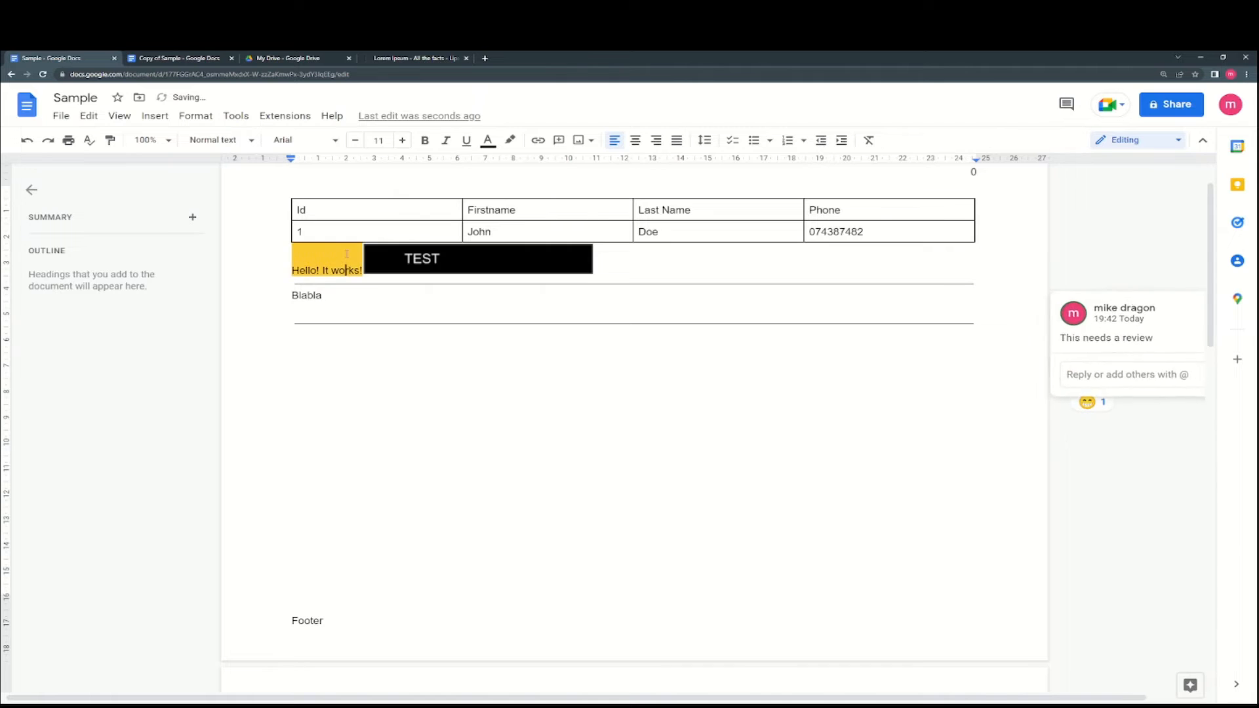
left_click(361, 233)
type("Lorem Ipsum is simply dummy text of the printing and typesetting industry. Lorem Ipsum has been the industry's standard dummy text ever since the 1500s, when an unknown printer took a galley of type and scrambled it to make a type specimen book. It has survived not only five centuries, but also the leap into electronic typesetting, remaining essentially unchanged. It was popularised in the 1960s with the release of Letraset sheets containing Lorem Ipsum passages, and more recently with desktop publishing software like Aldus PageMaker including versions of Lorem Ipsum.")
key("ctrl+z")
left_click(333, 252)
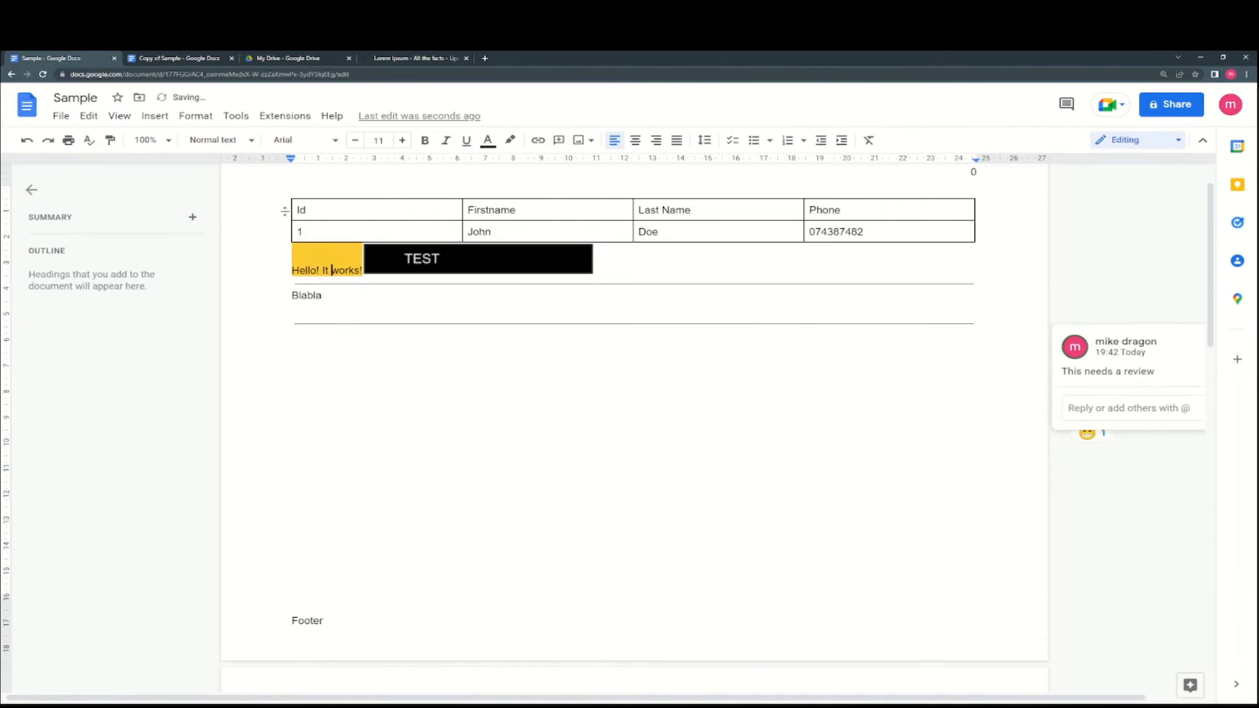
- Paint the formatting across 'Hello! It works!' again and select most of that text
left_click(109, 142)
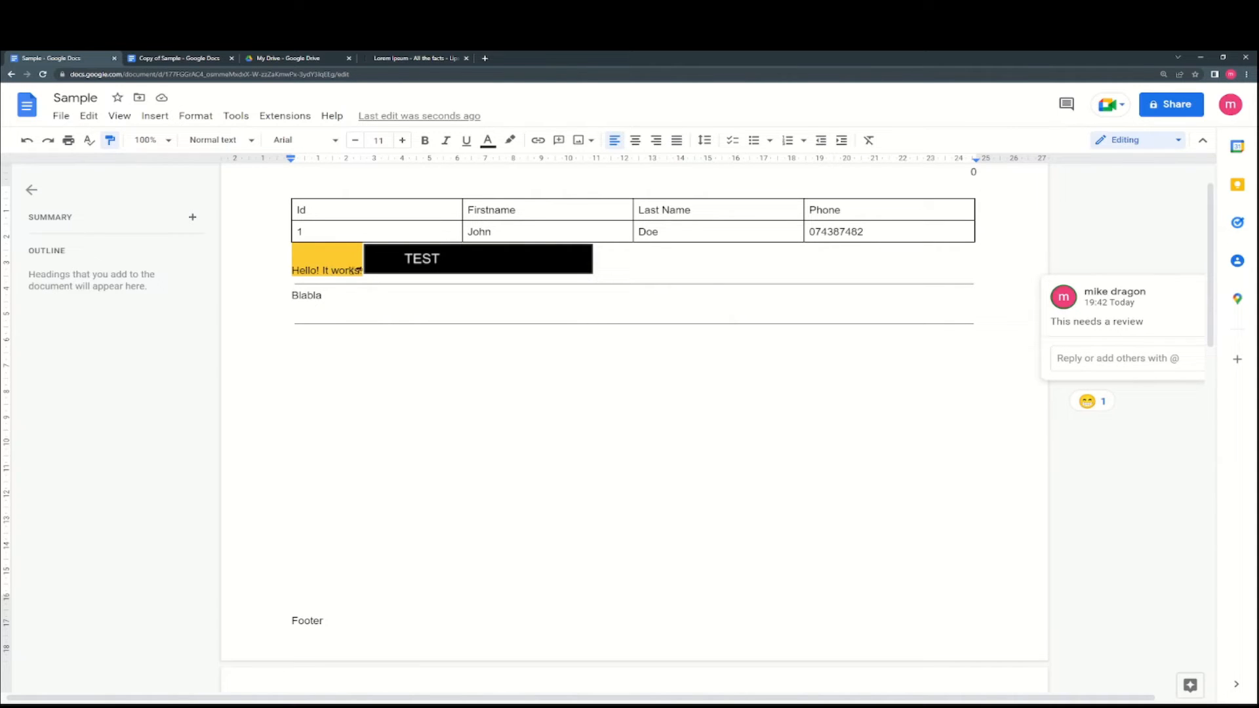
left_click_drag(361, 271, 292, 271)
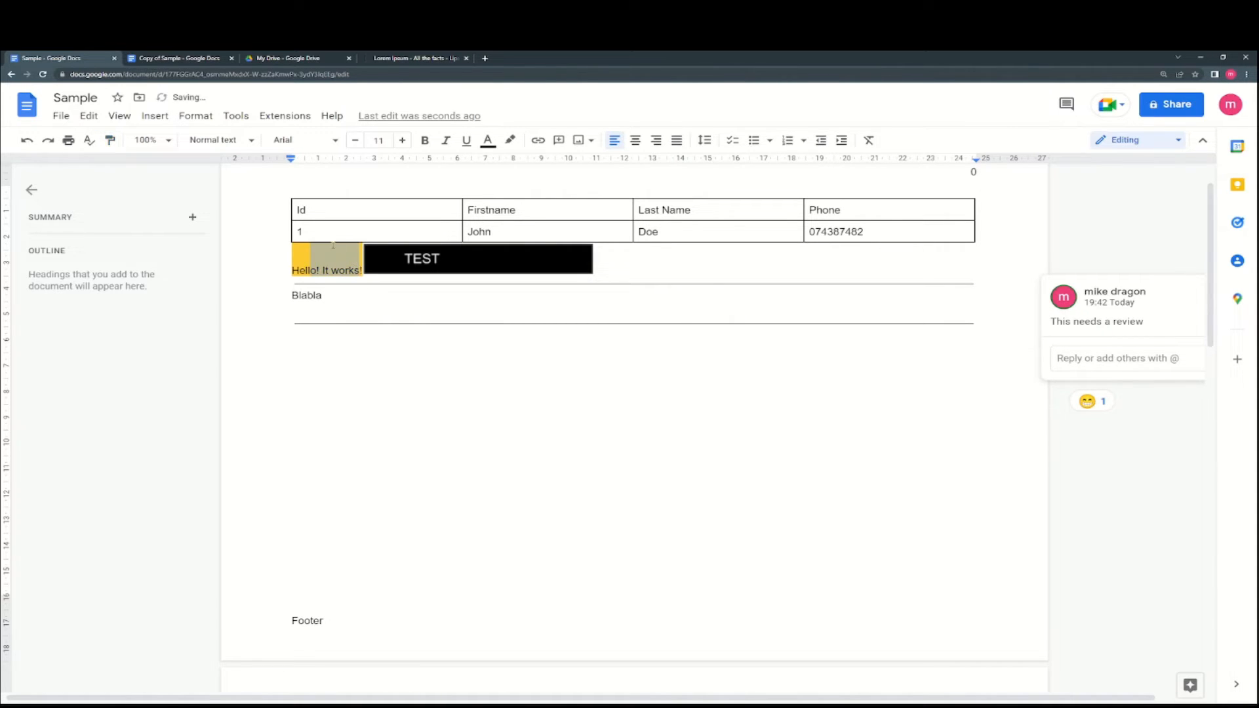
left_click(347, 233)
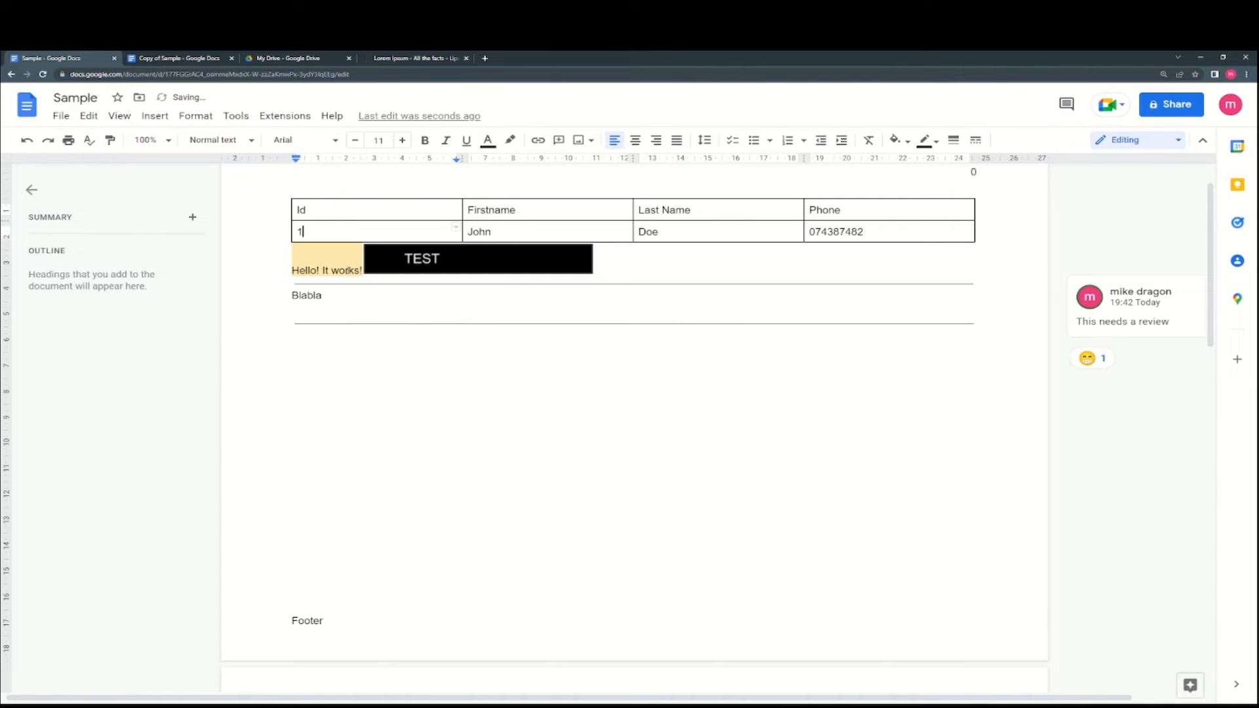
left_click_drag(354, 270, 293, 270)
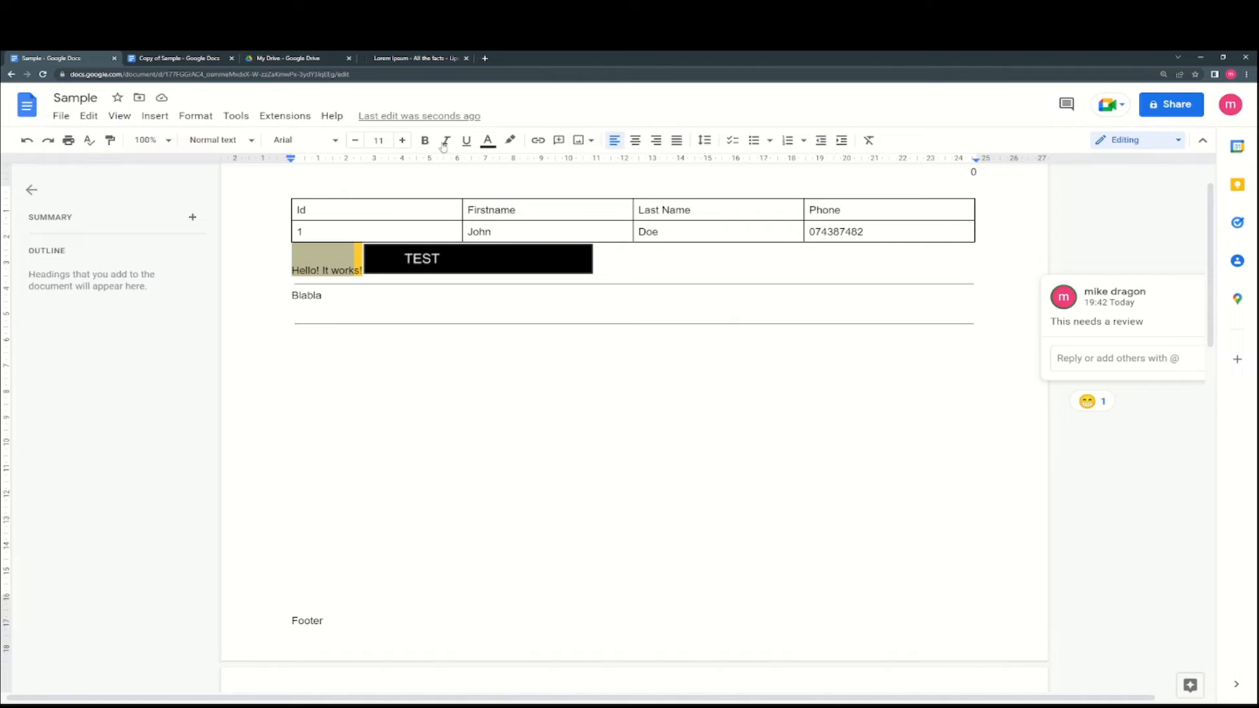
- Colour the 'Hello! It works!' text orange and paint that orange onto cells 1 and John
left_click(488, 140)
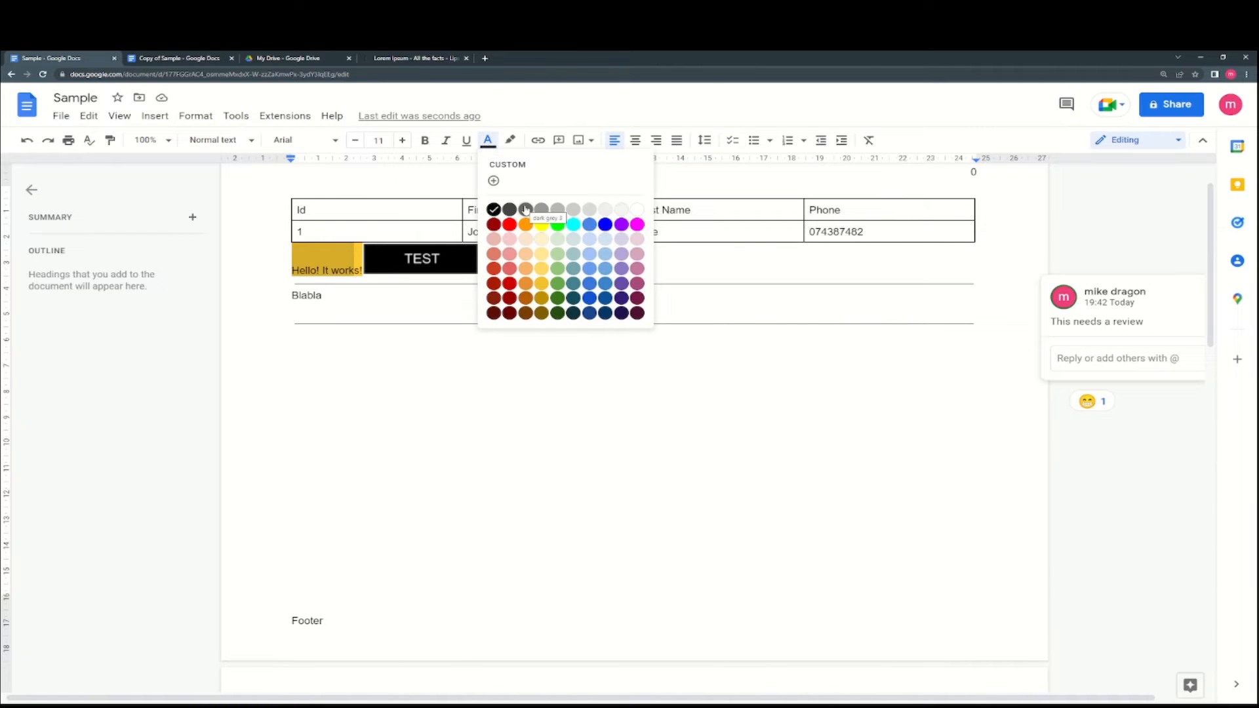
left_click(526, 225)
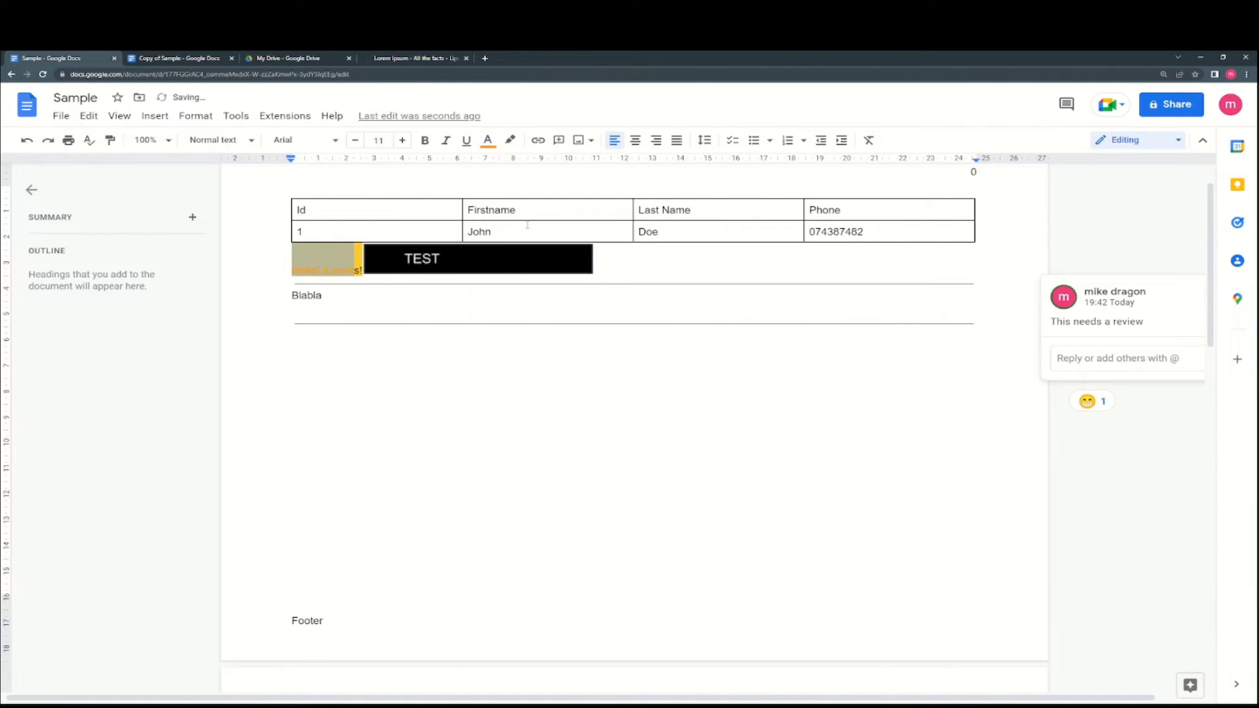
left_click(347, 270)
left_click_drag(354, 270, 292, 270)
left_click(110, 141)
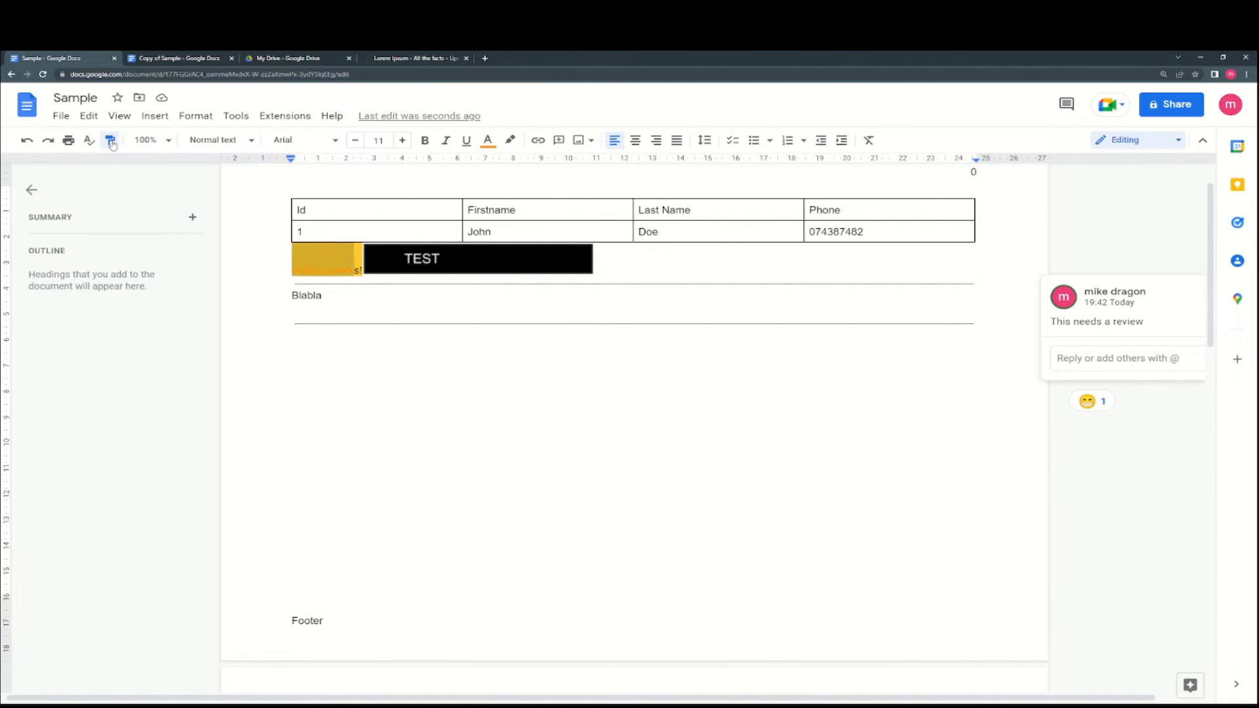
left_click_drag(499, 229, 298, 231)
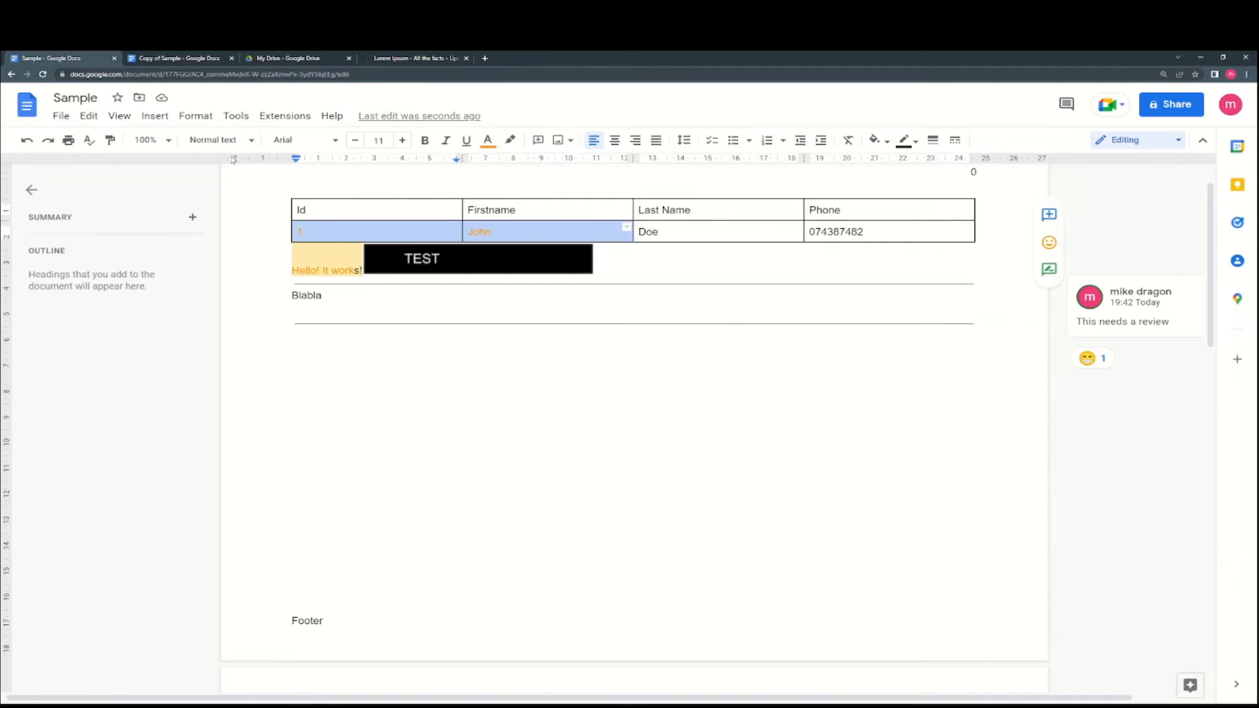
- Set document zoom to Fit, enlarge browser zoom with Ctrl+Plus, try 50%, then return to Fit
left_click(160, 141)
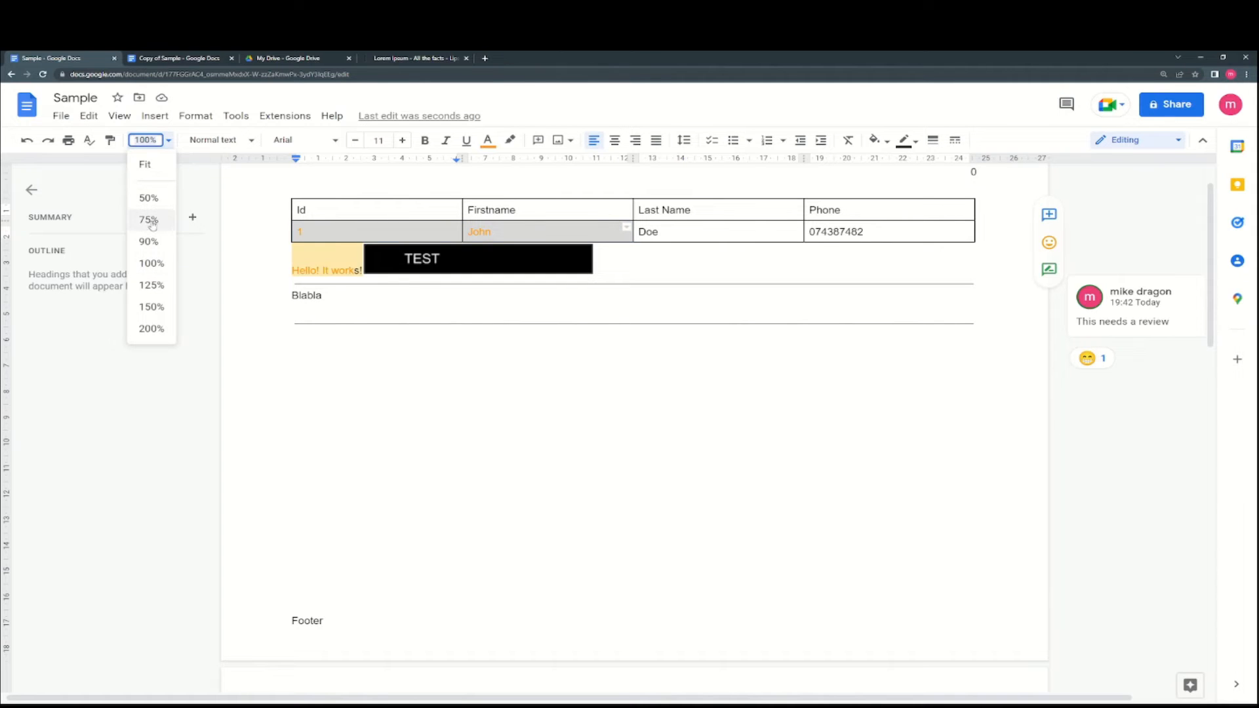
left_click(153, 168)
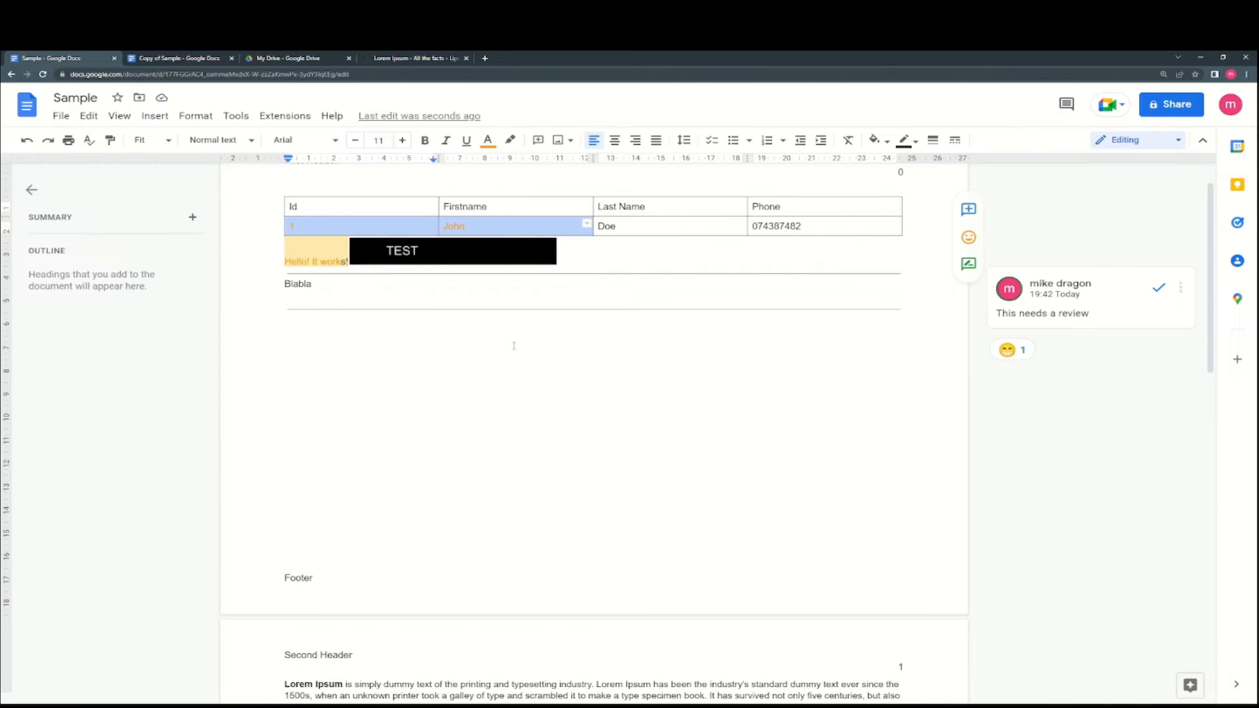
key("ctrl+plus")
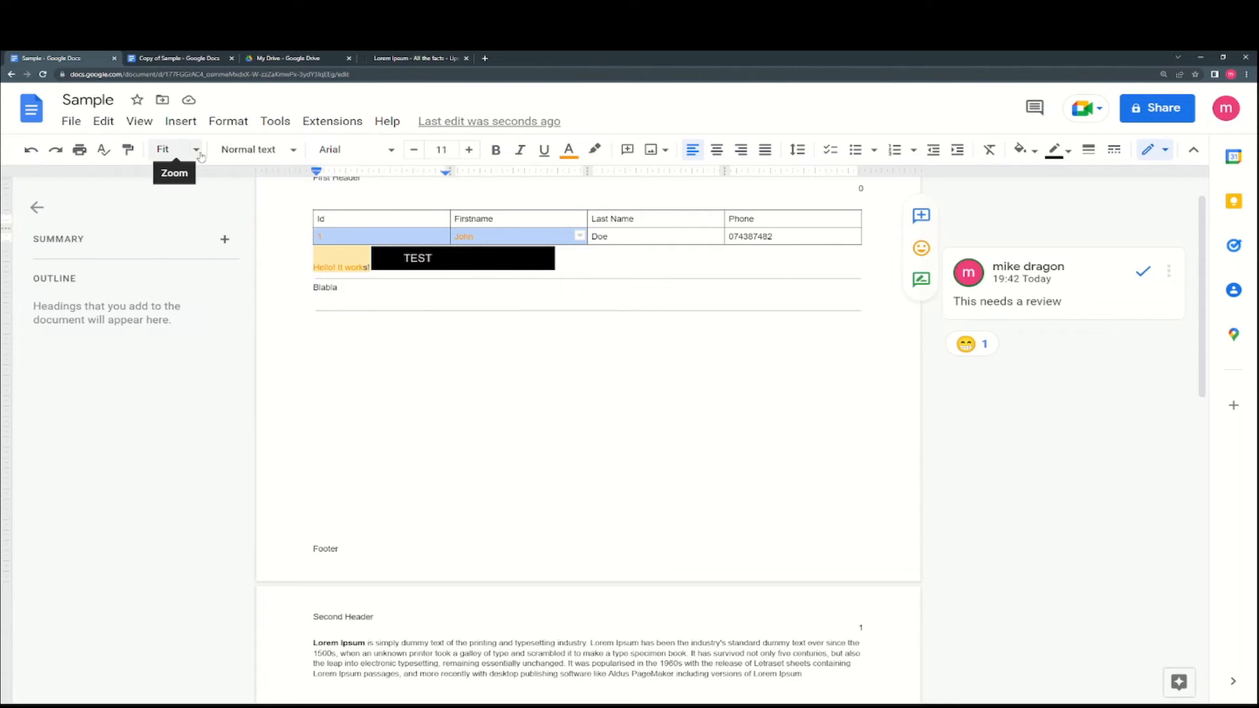
left_click(175, 150)
left_click(174, 216)
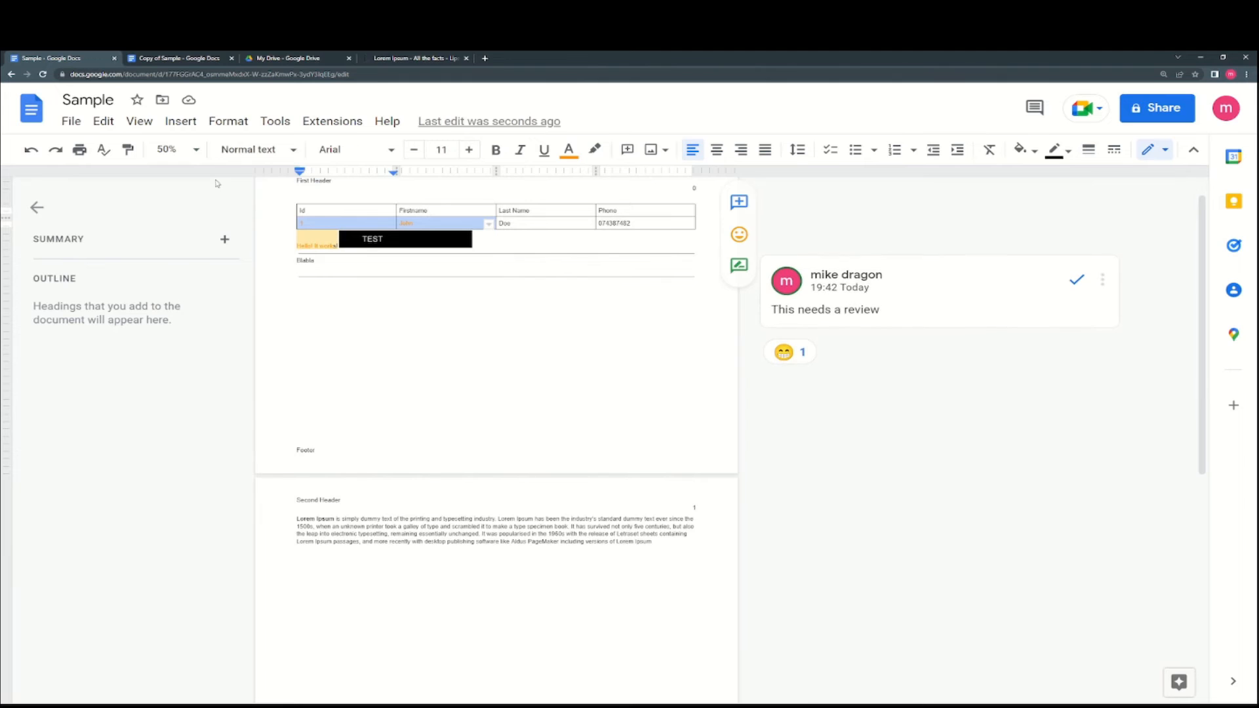
left_click(169, 149)
left_click(180, 188)
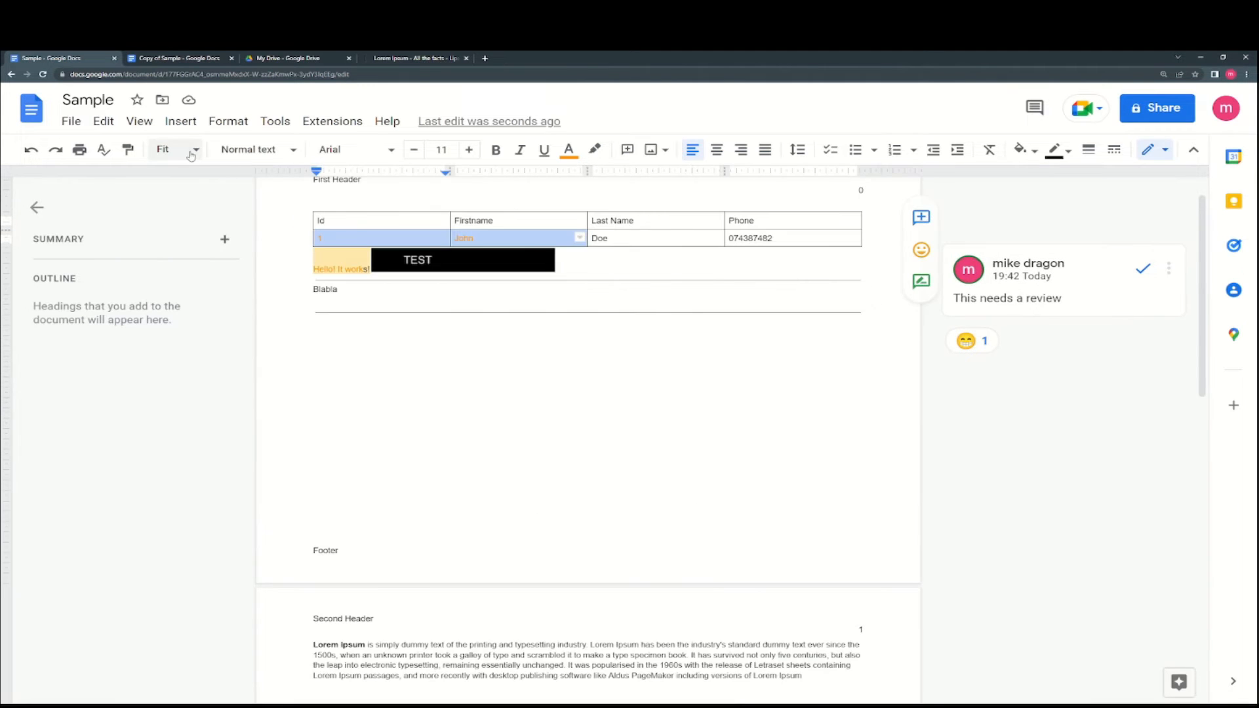
scroll(628, 338, "up", 1)
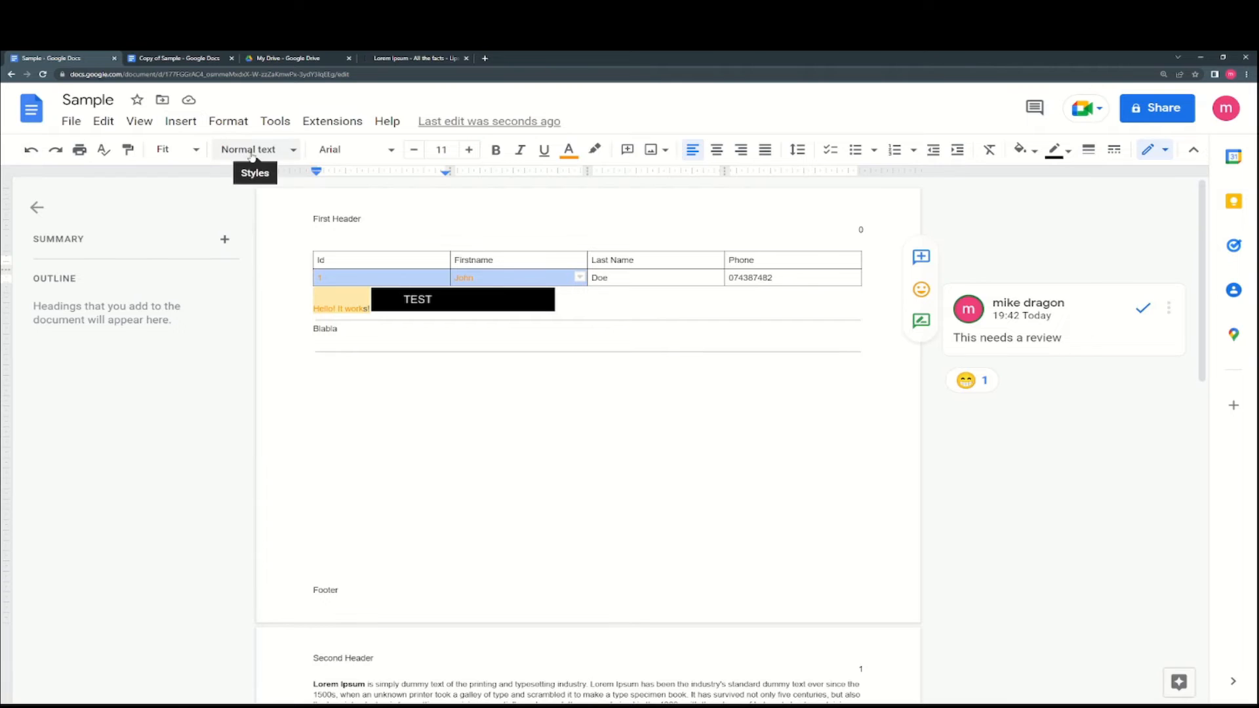
scroll(677, 481, "down", 4)
left_click_drag(797, 577, 308, 550)
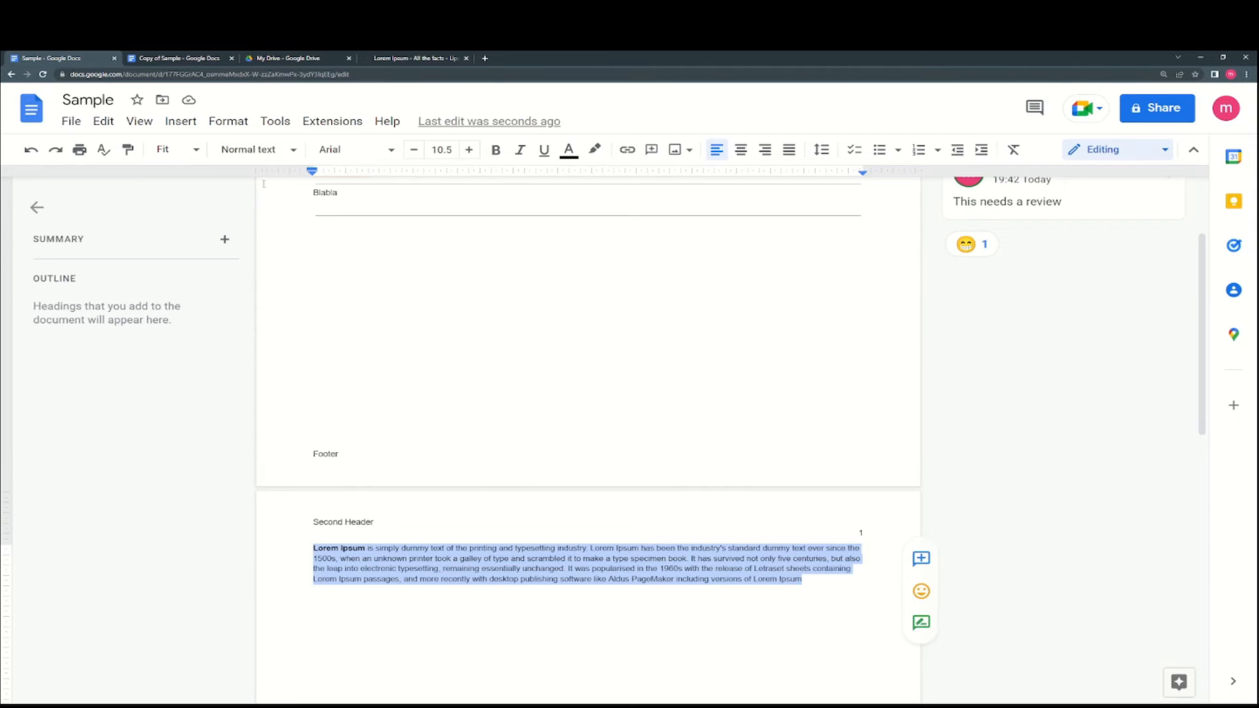
left_click(252, 149)
mouse_move(277, 209)
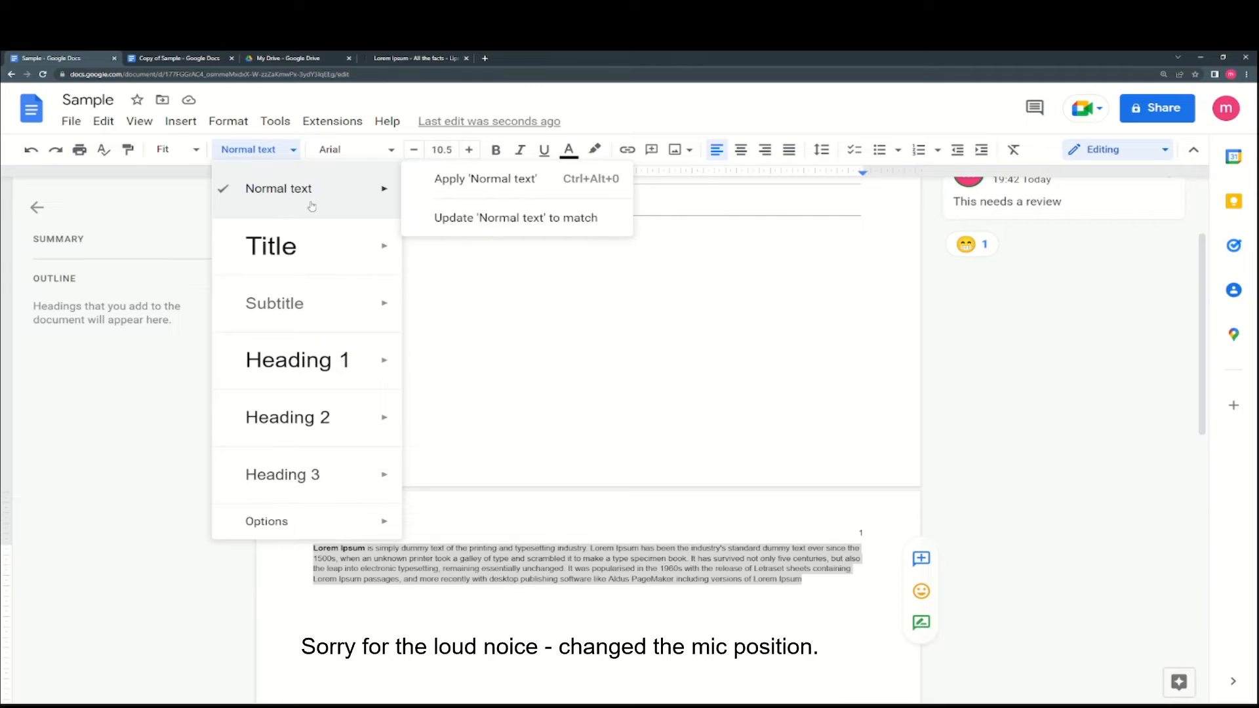
mouse_move(317, 236)
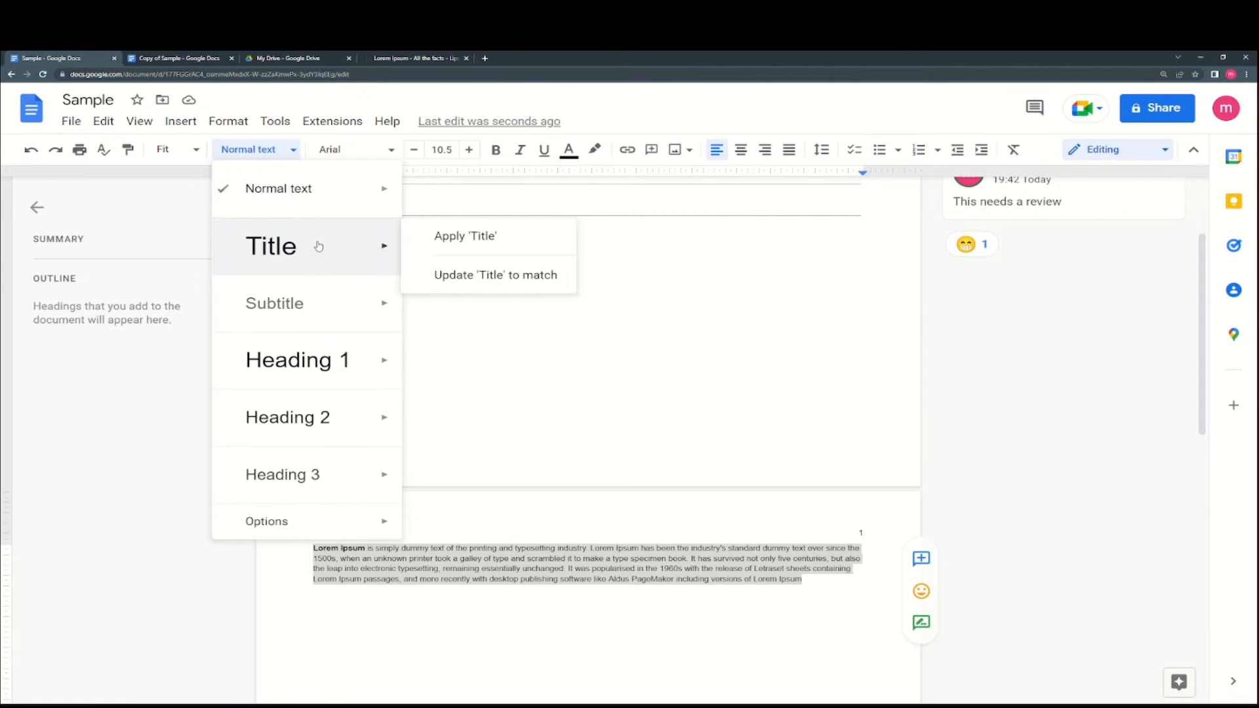
mouse_move(328, 397)
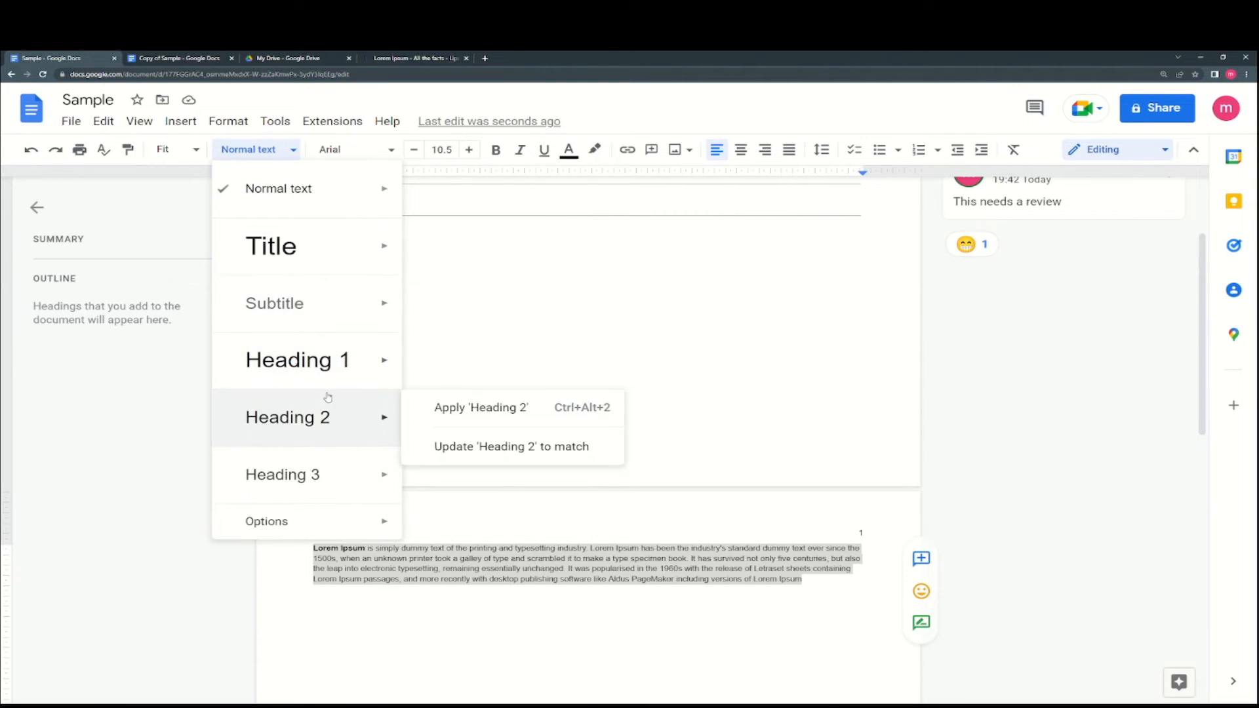
mouse_move(347, 522)
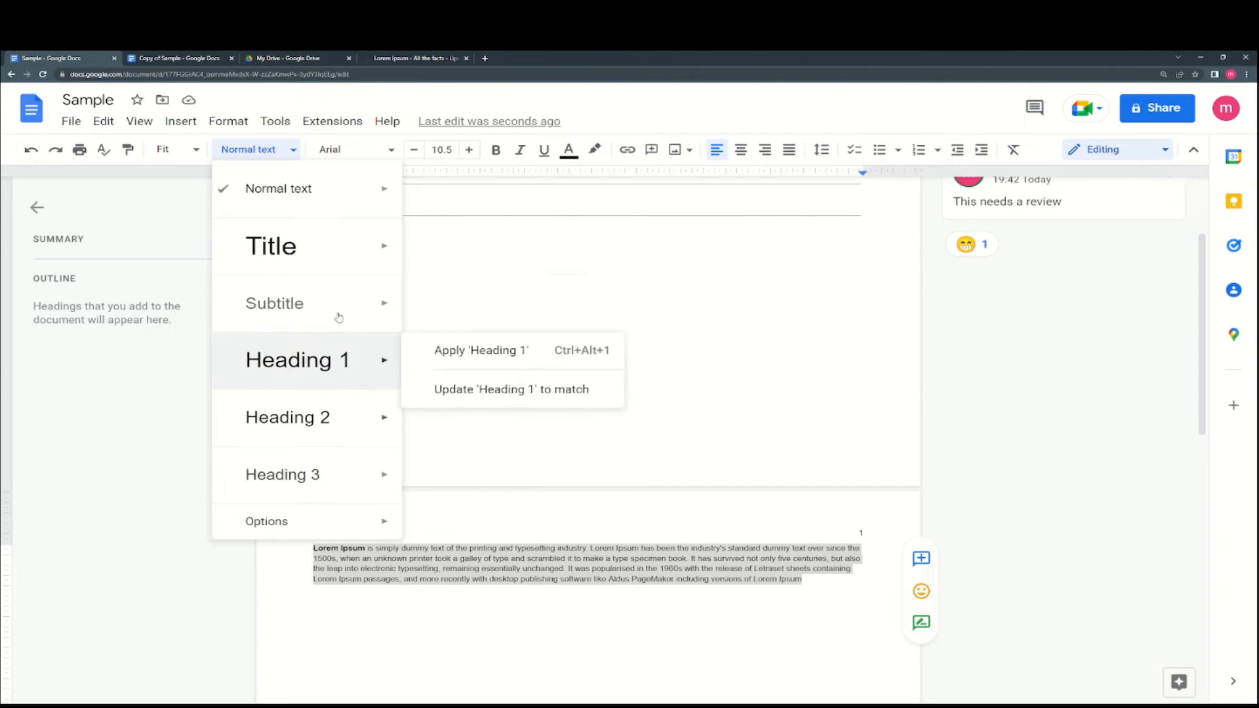
left_click(433, 549)
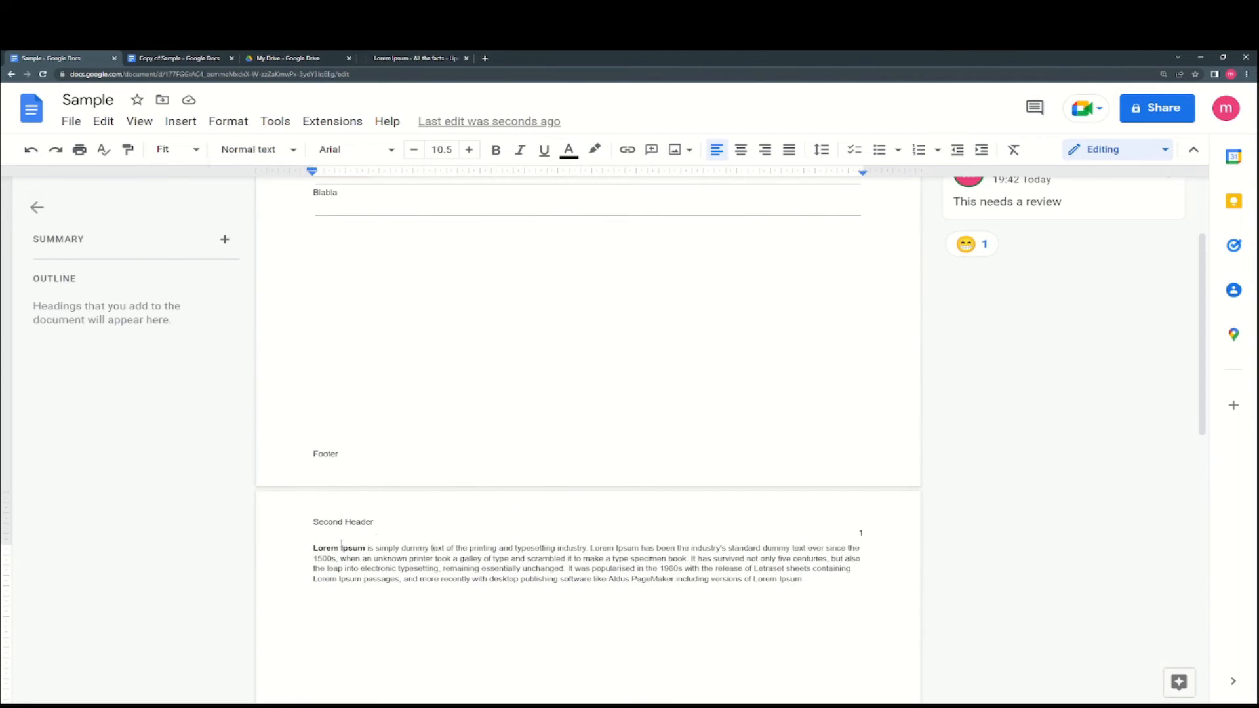
- Add a 'Title n' line above the Lorem Ipsum paragraph and give it the Title style
left_click(308, 550)
key("Return")
key("Up")
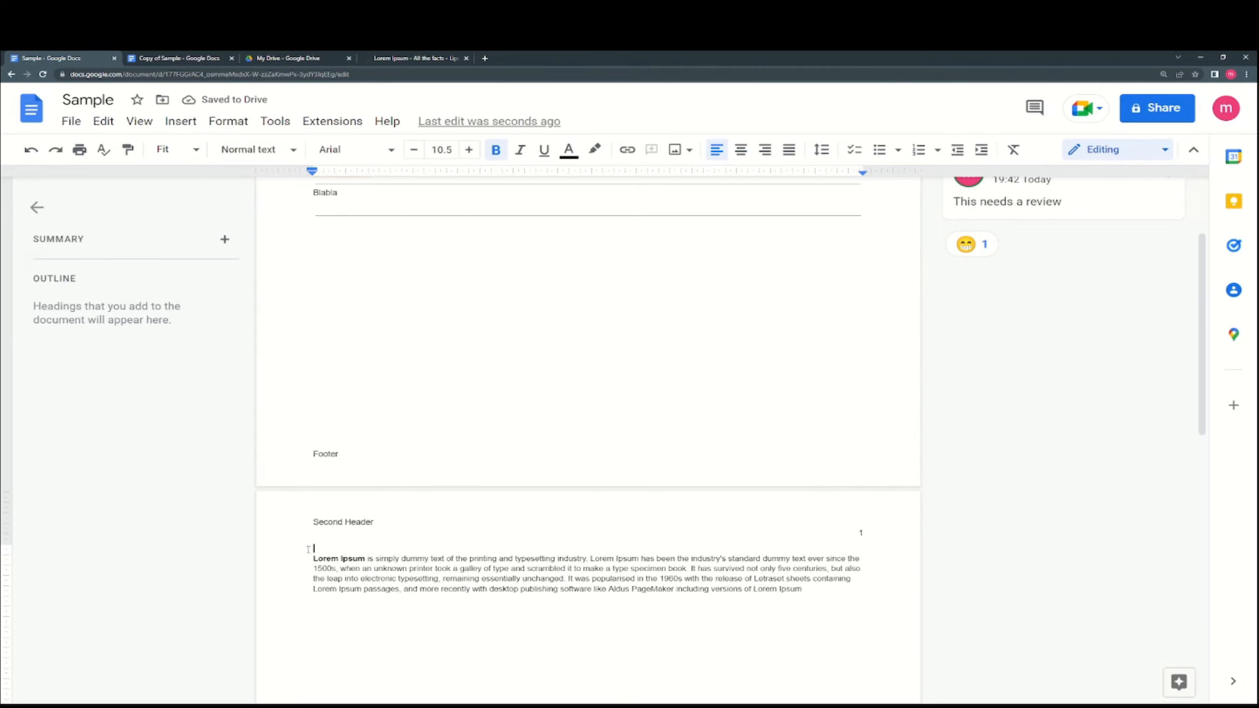
type("Title nr 1")
left_click_drag(348, 548, 311, 547)
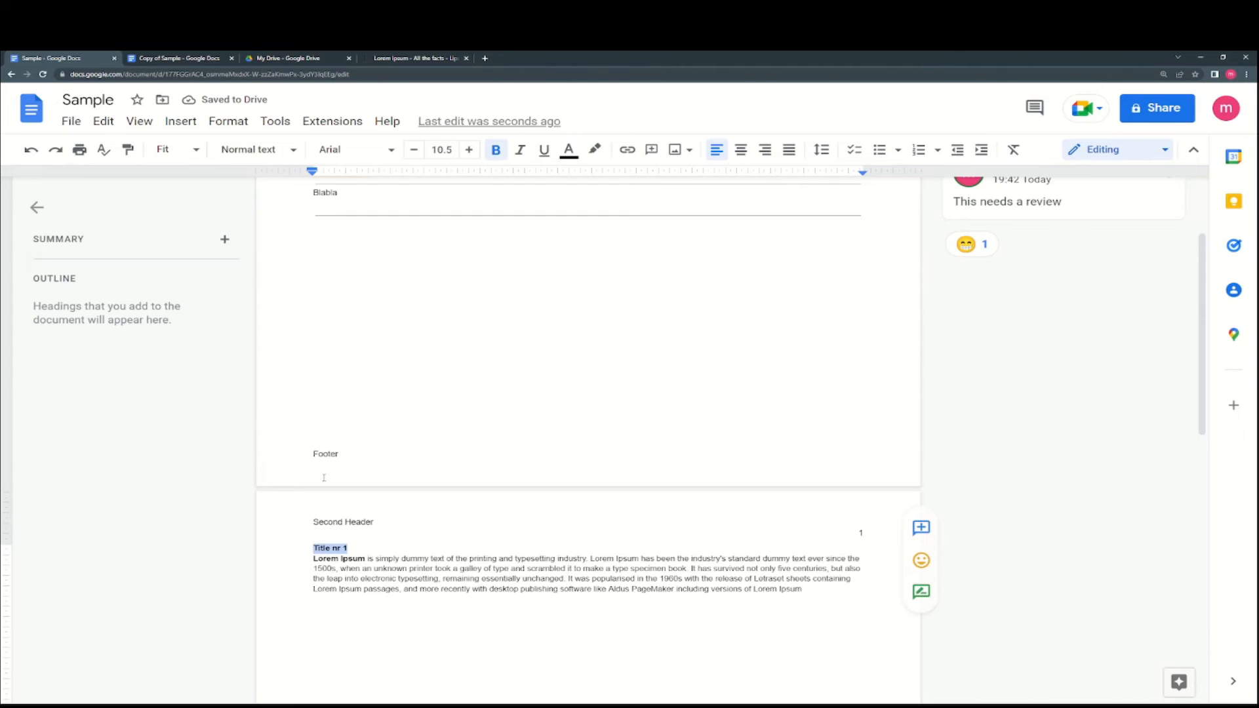
left_click(256, 149)
mouse_move(341, 244)
left_click(410, 237)
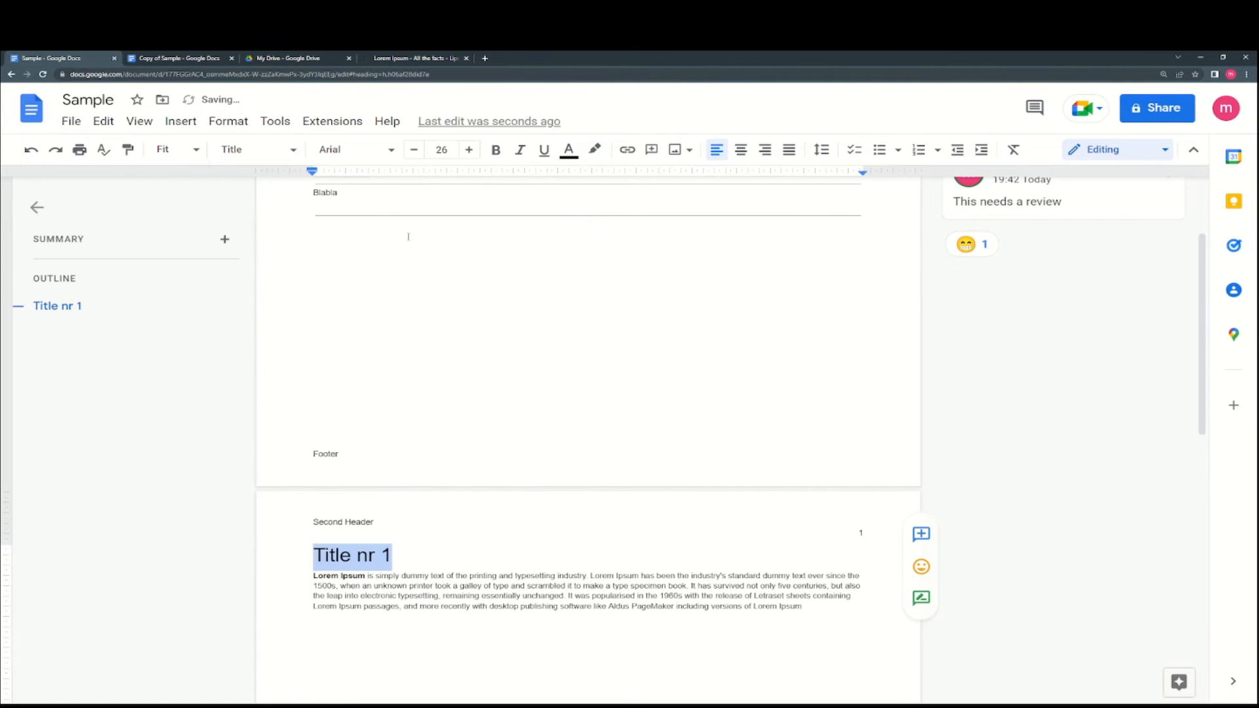
- Centre-align the title line
left_click(256, 149)
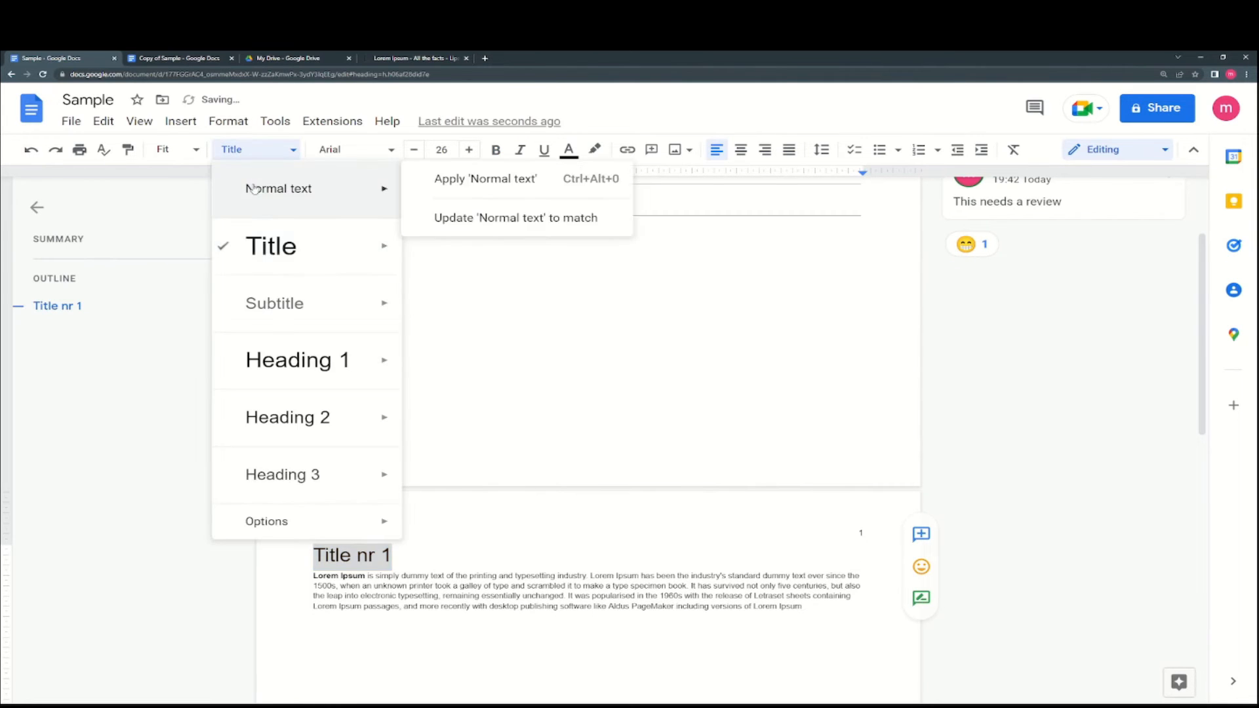
mouse_move(275, 245)
left_click(390, 555)
left_click_drag(391, 555, 310, 557)
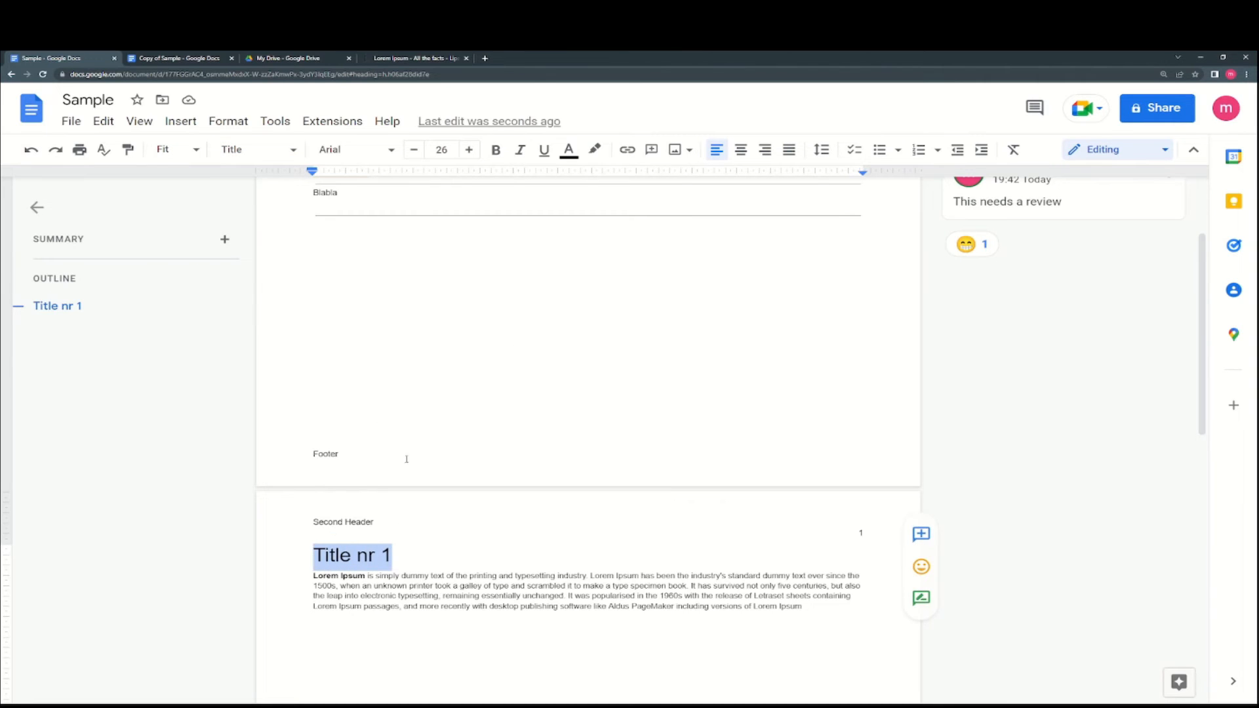
left_click(741, 150)
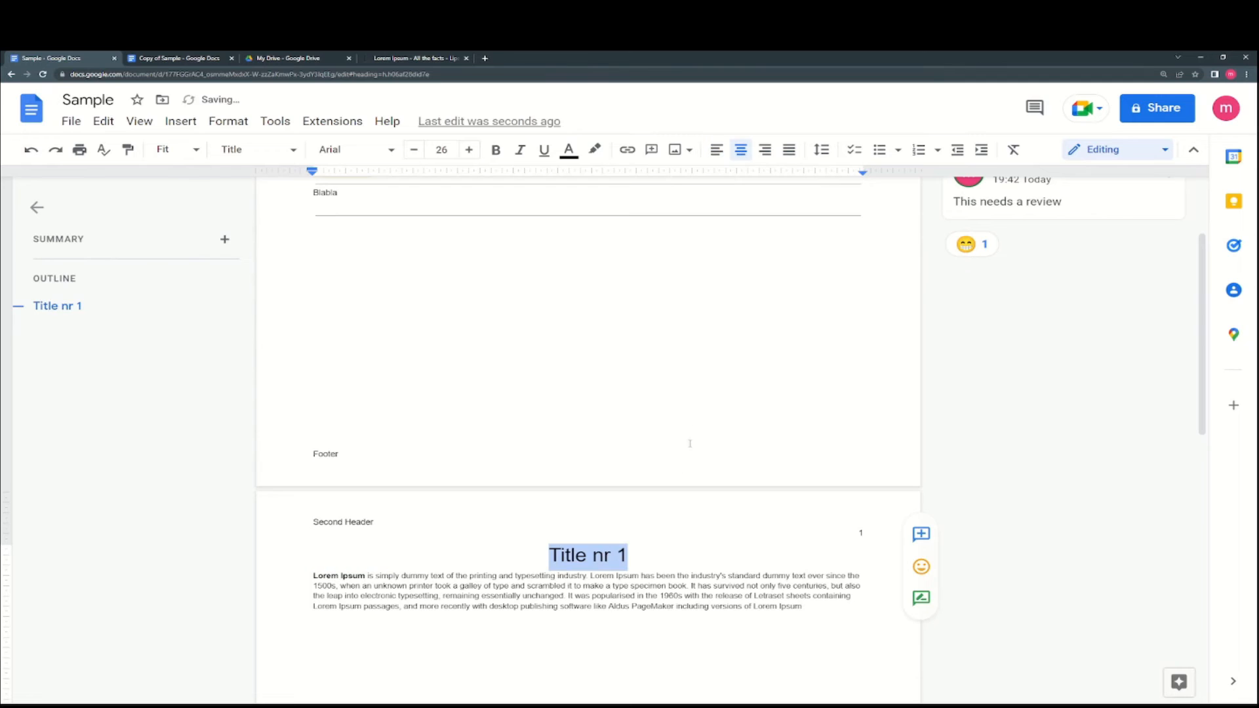
- Replace the title text with 'The magic happens here'
double_click(645, 555)
key("Return")
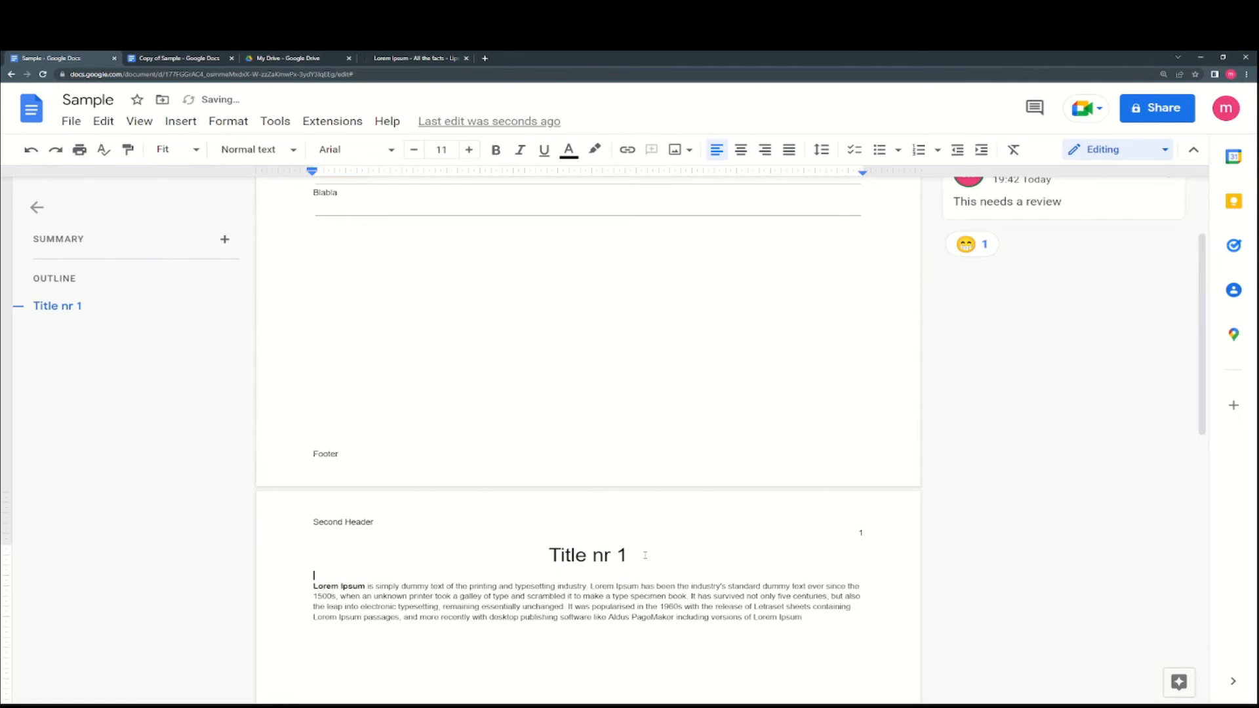
left_click_drag(633, 558, 546, 556)
left_click(632, 562)
left_click_drag(632, 558, 548, 556)
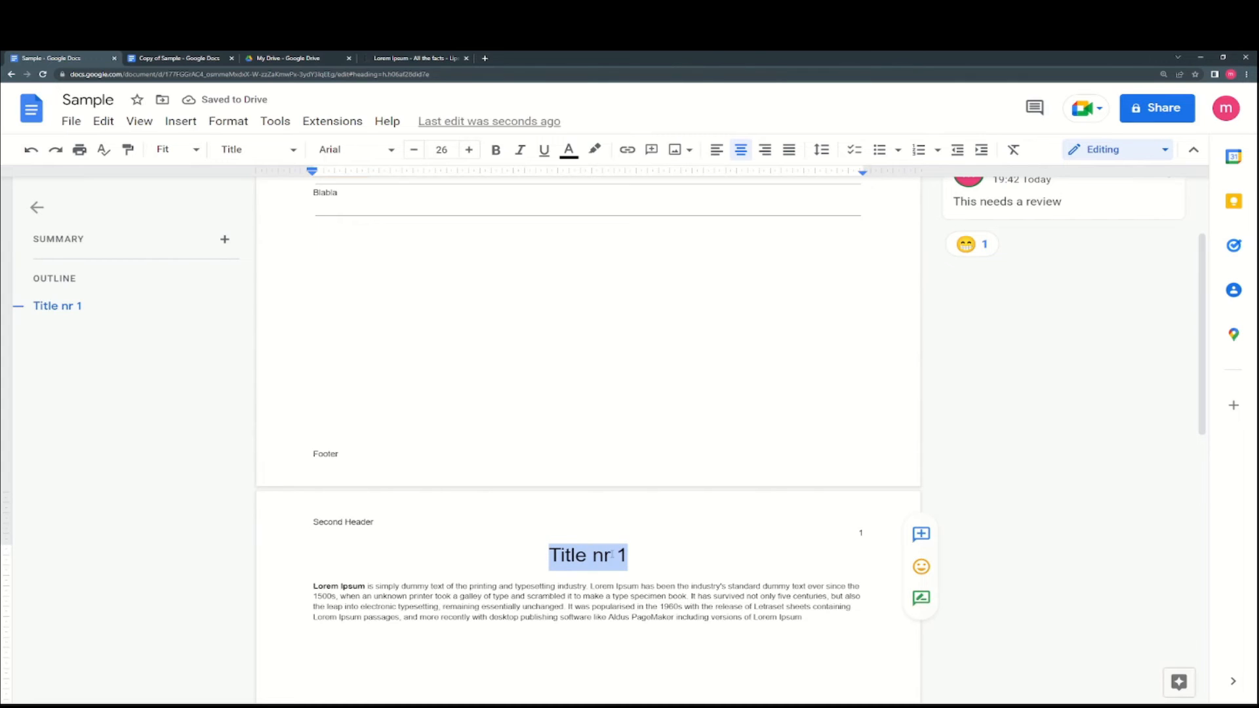
type("The ")
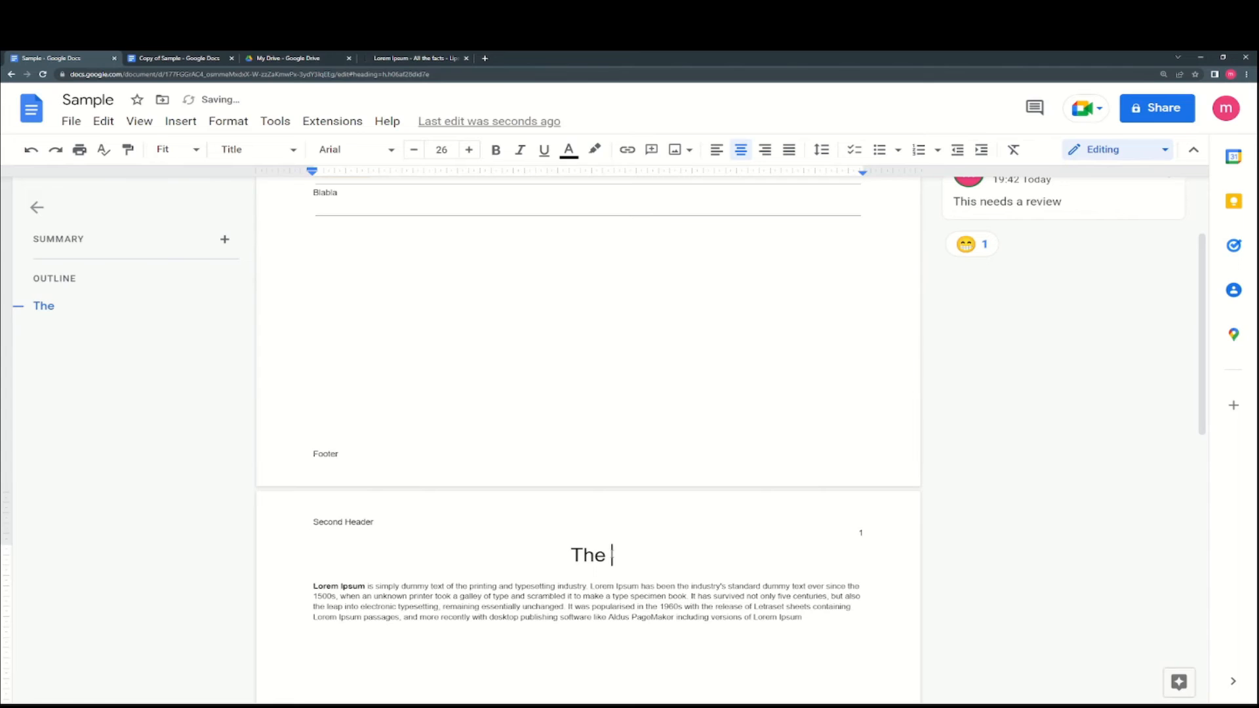
type("magic")
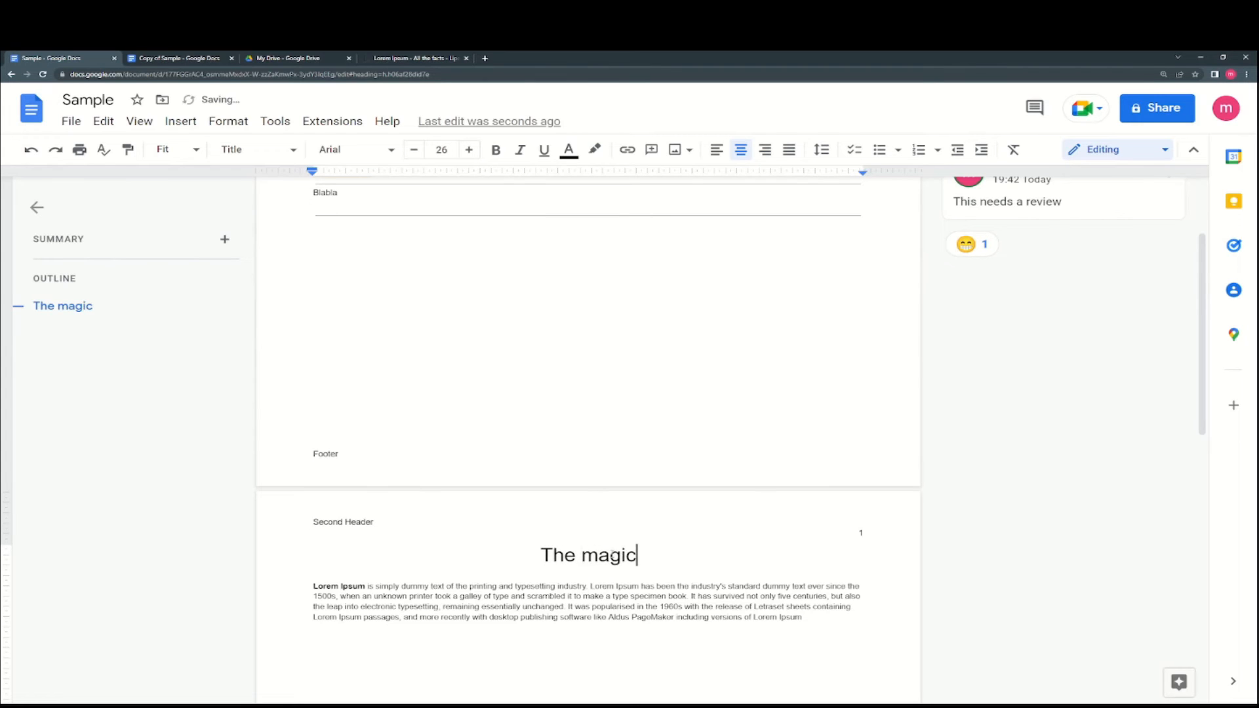
type(" happens here")
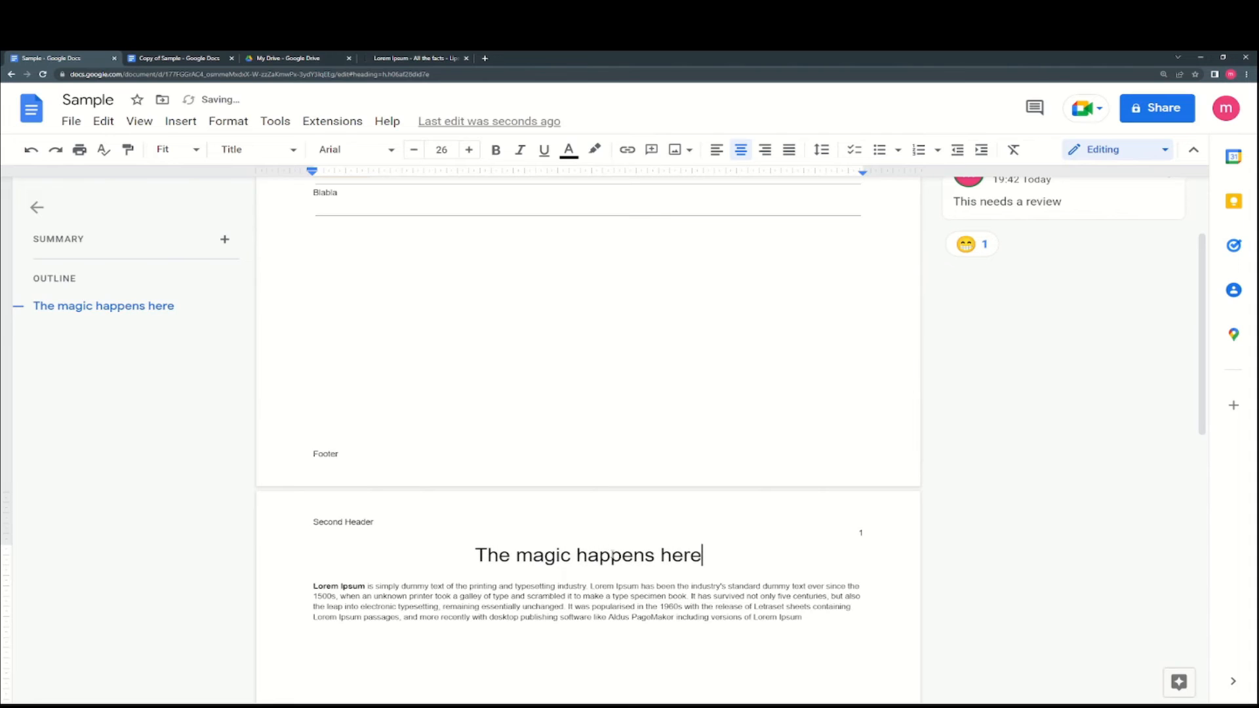
scroll(663, 551, "down", 1)
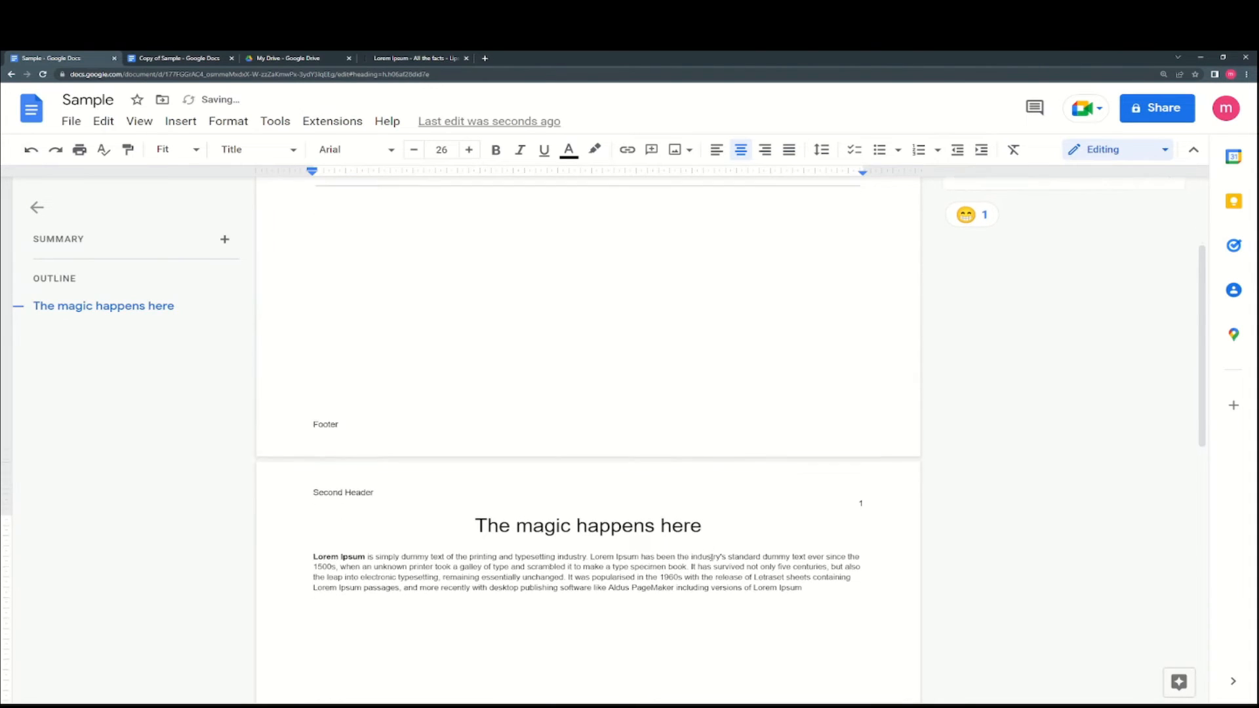
left_click(817, 575)
- Style the Lorem Ipsum paragraph as Heading 3, then change it to Heading 1
left_click_drag(816, 575, 238, 537)
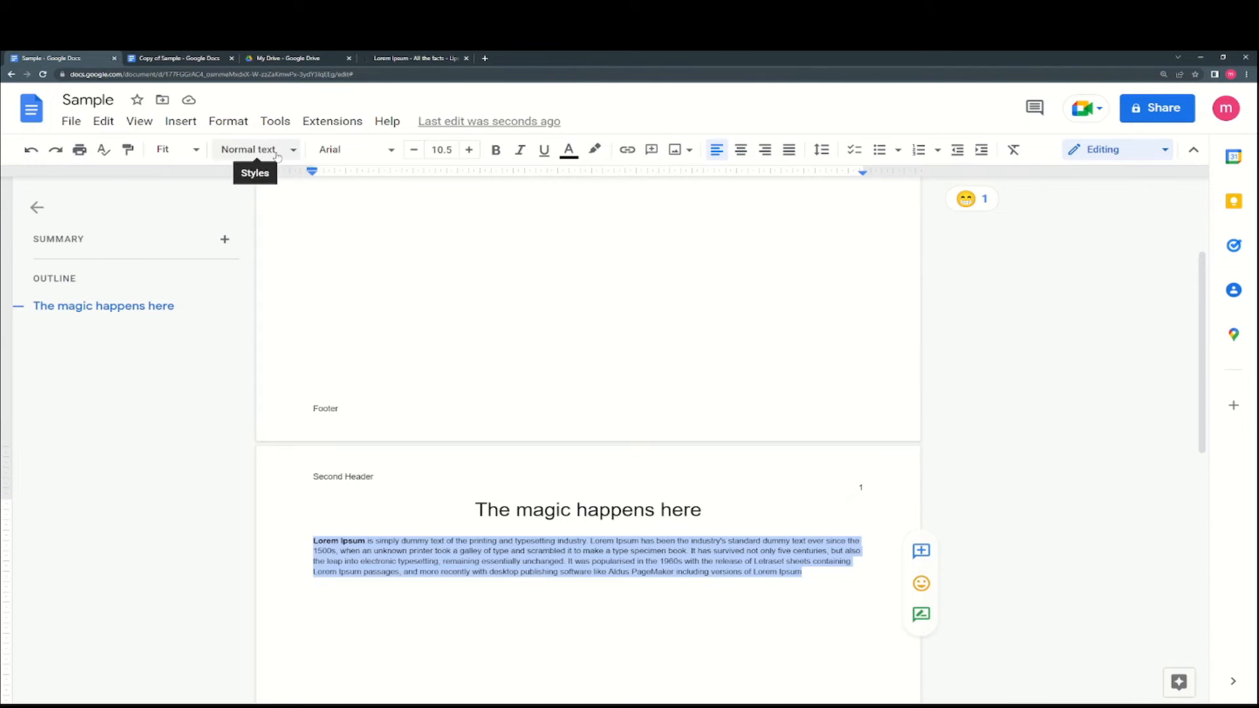
left_click(349, 152)
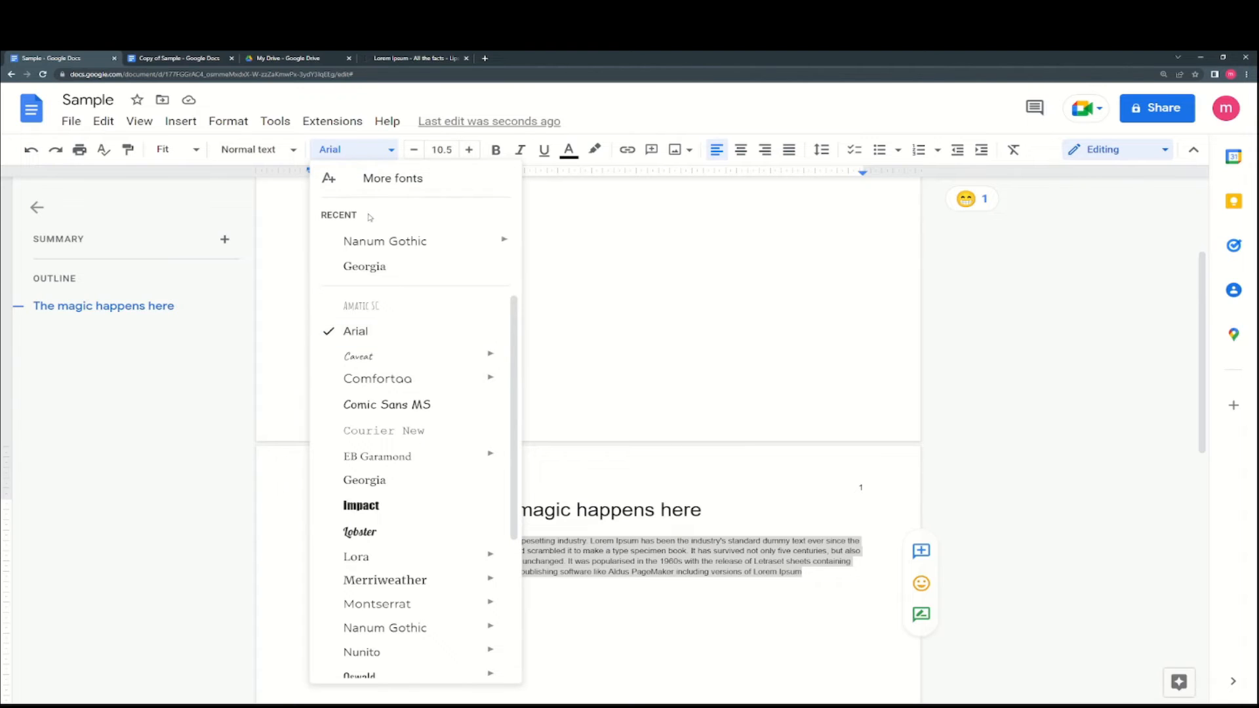
left_click(289, 148)
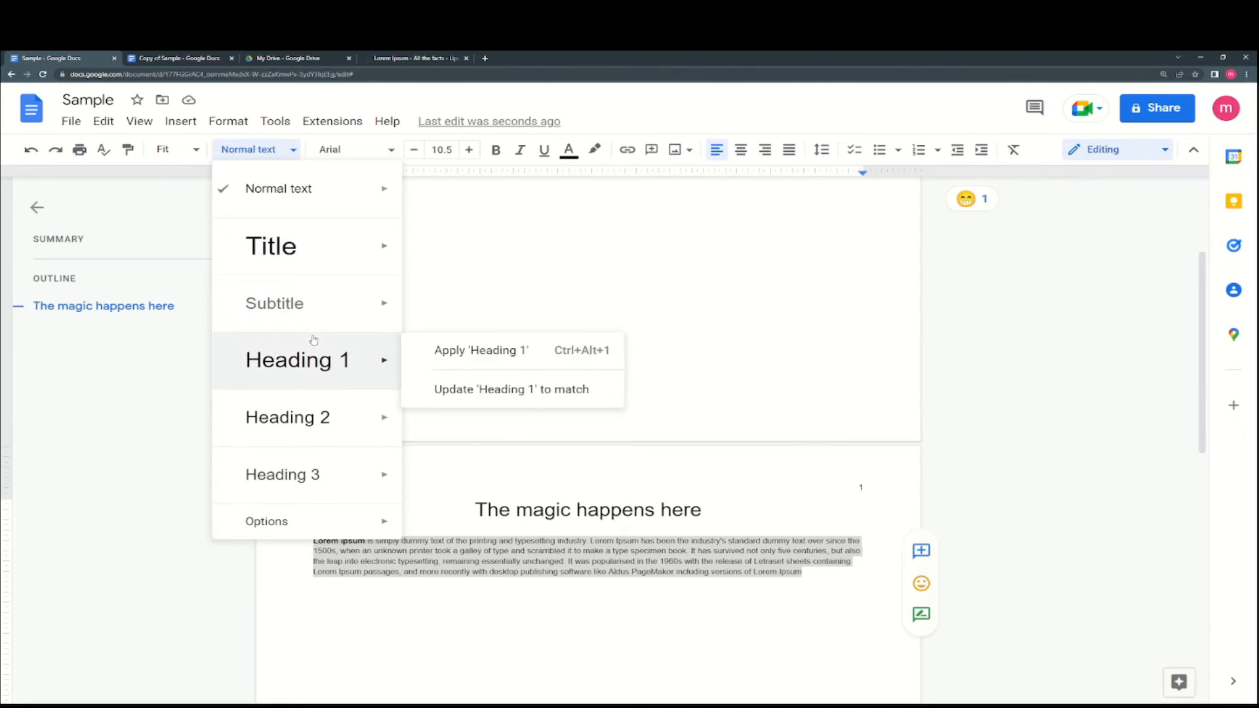
mouse_move(353, 427)
mouse_move(341, 474)
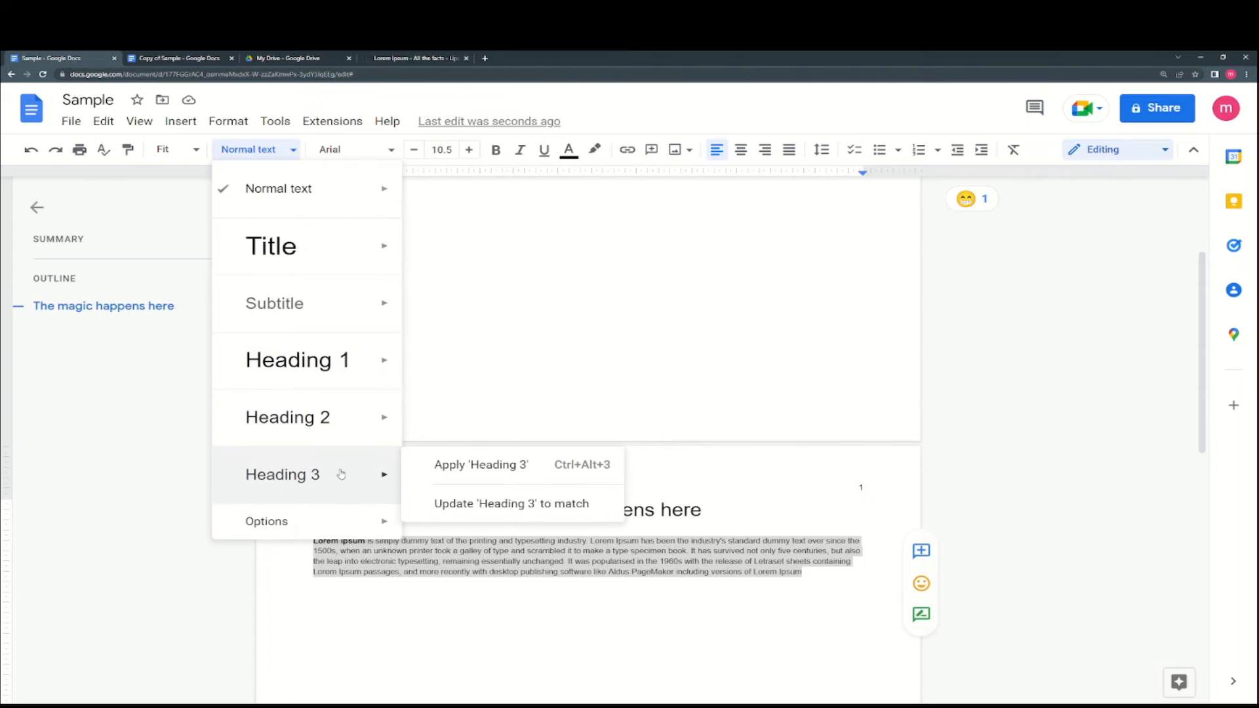
left_click(458, 470)
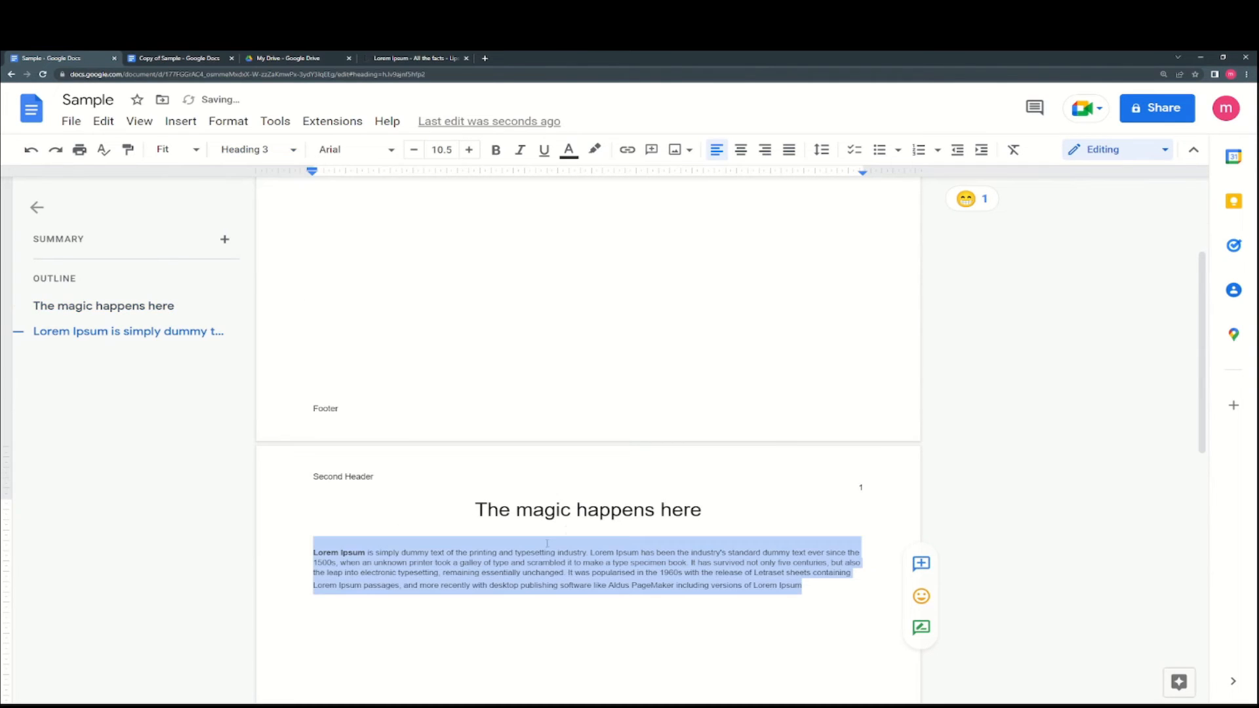
left_click(274, 152)
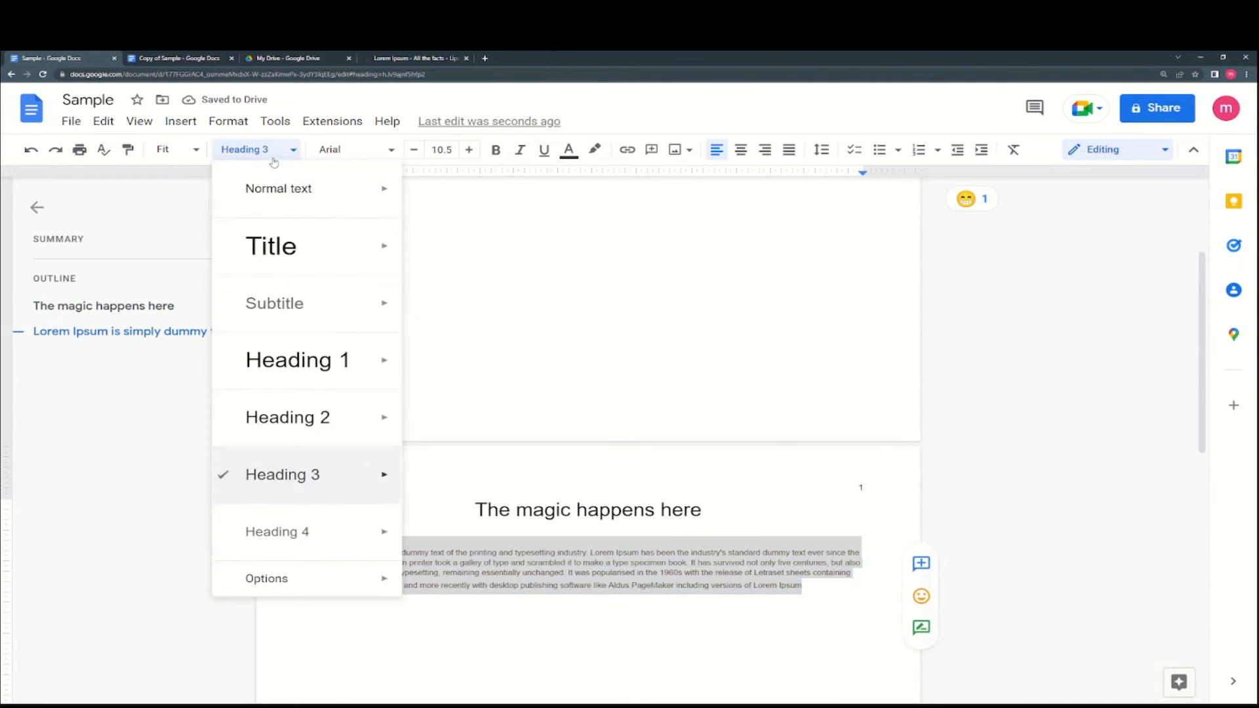
mouse_move(317, 415)
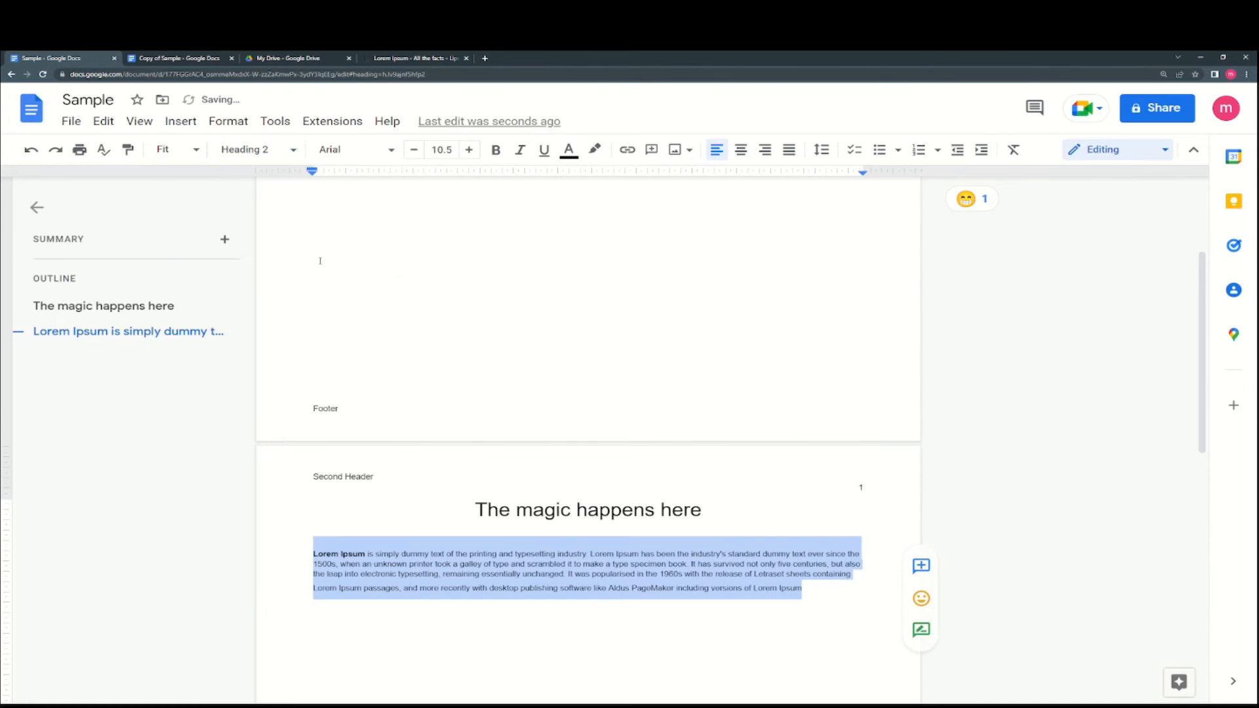
left_click(280, 149)
left_click(306, 365)
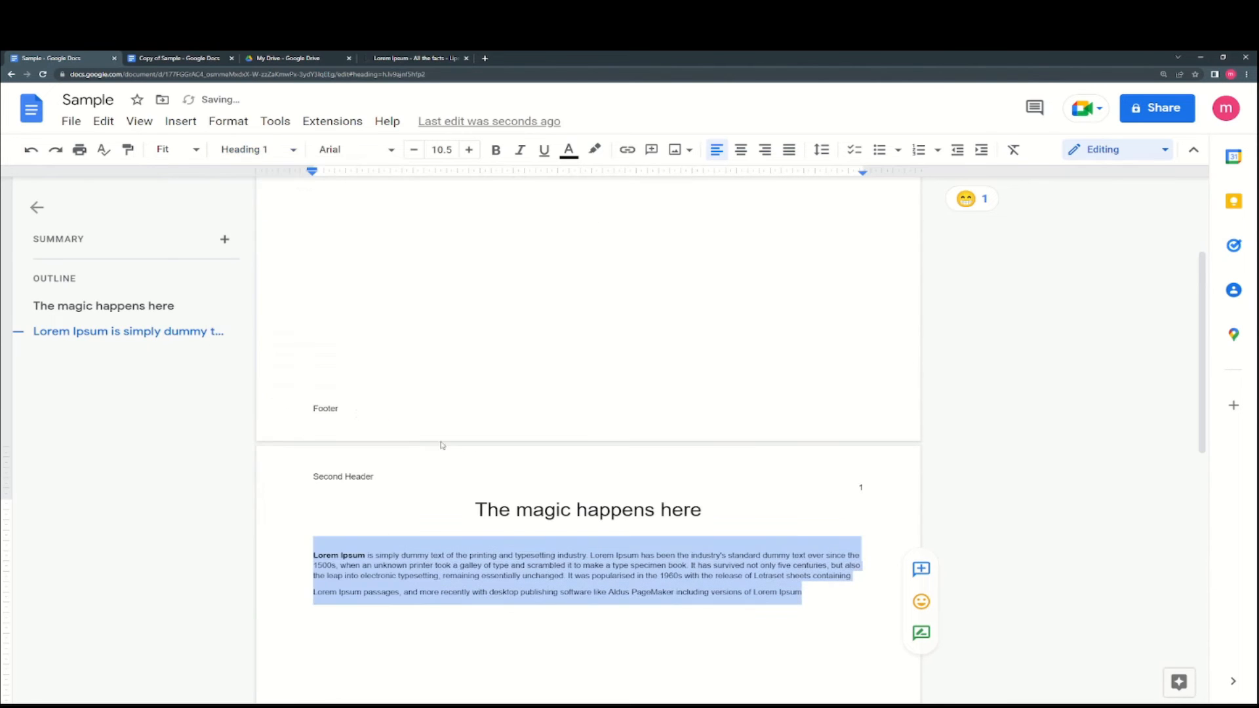
left_click(564, 574)
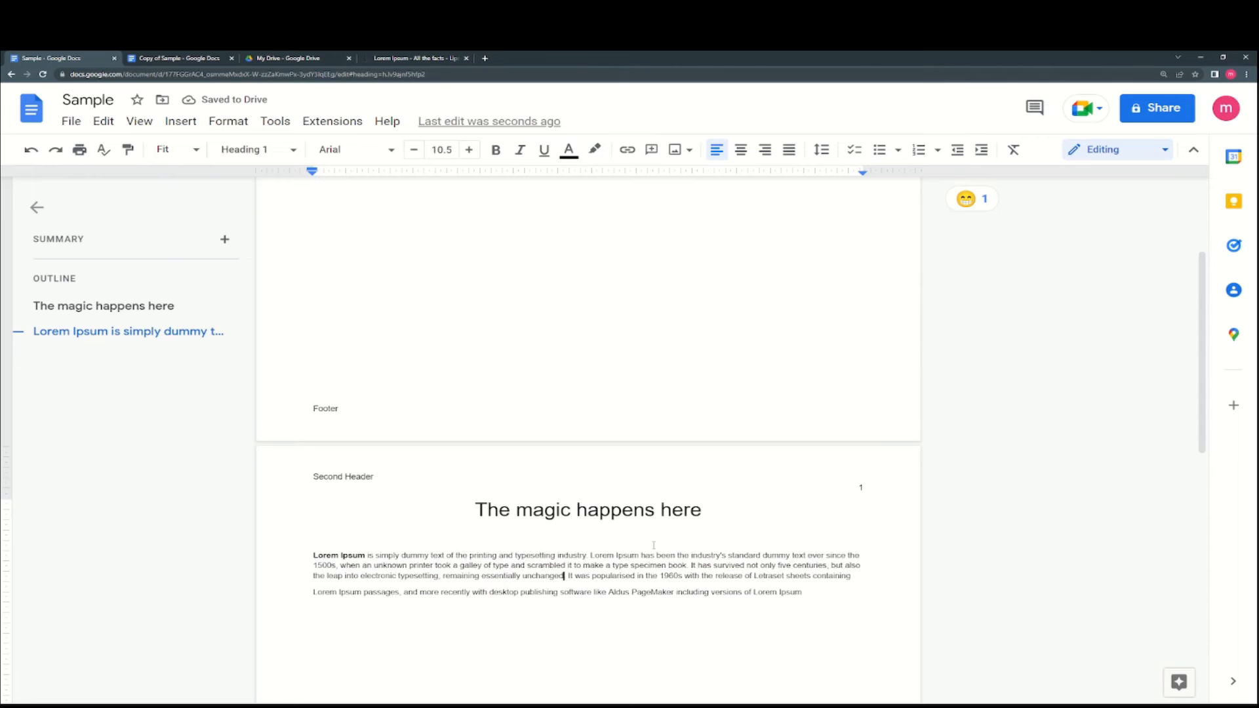
- Try the Lobster font on the Lorem Ipsum paragraph, then switch it back to Arial
left_click(365, 149)
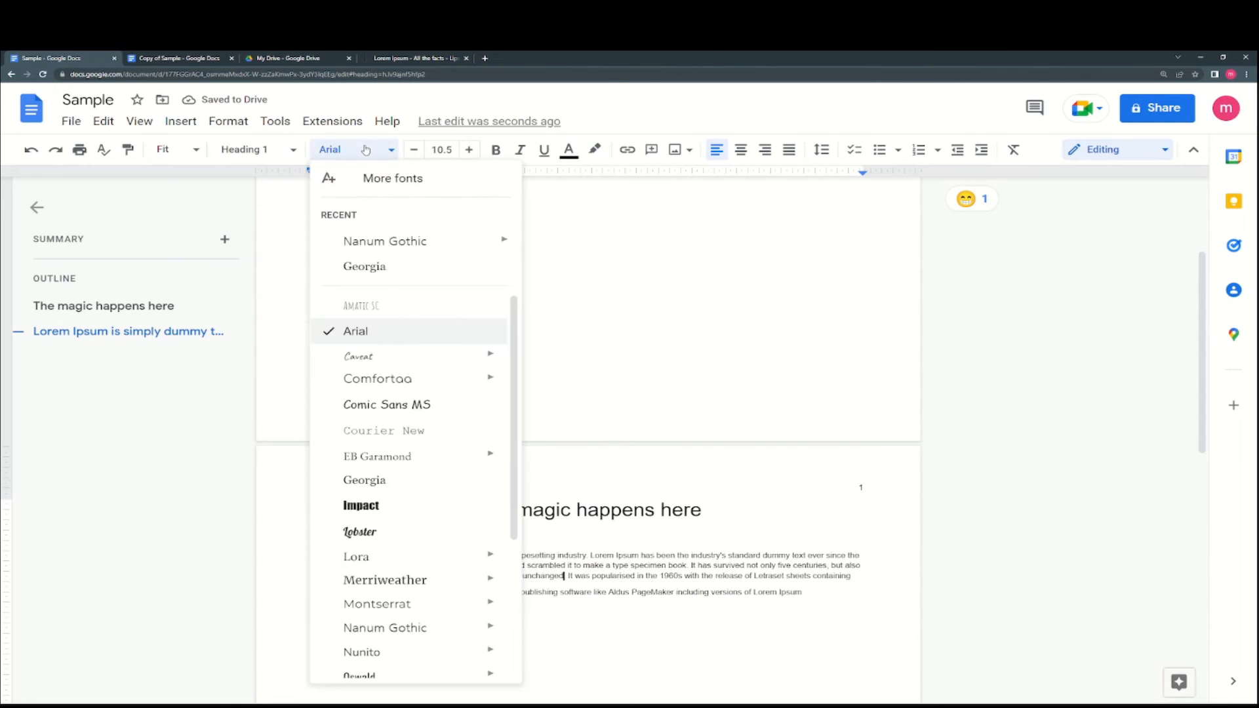
mouse_move(435, 360)
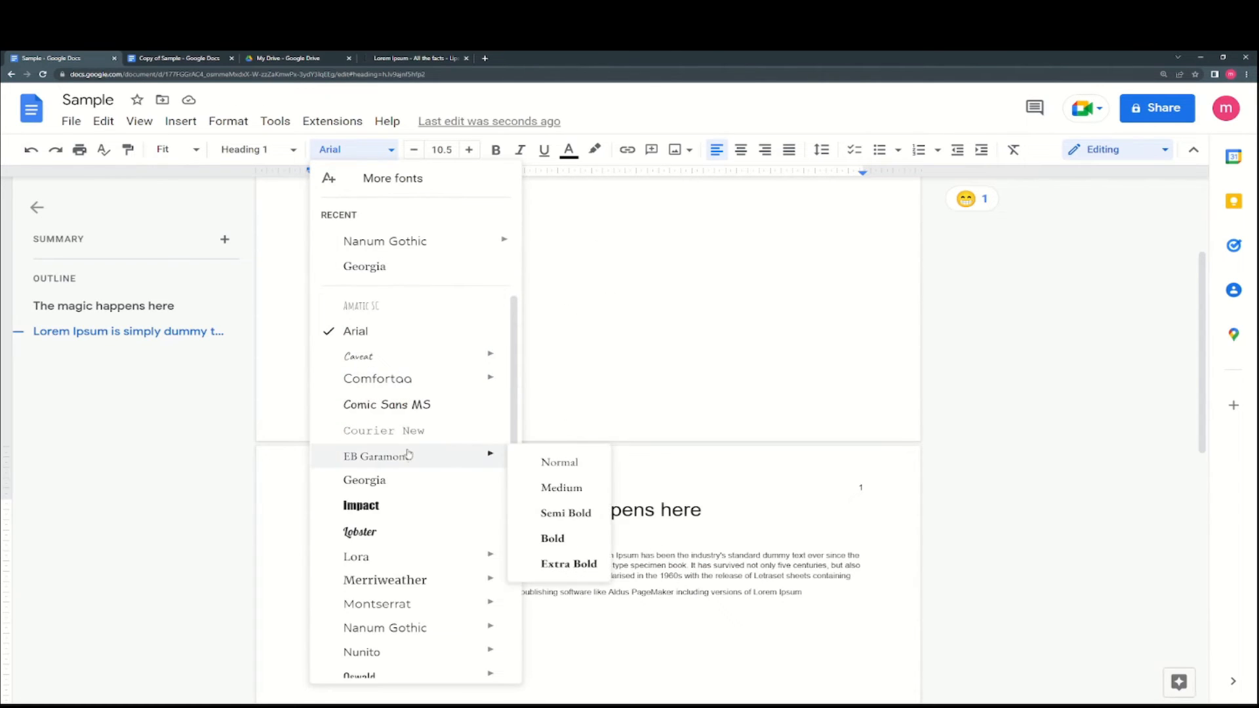
scroll(416, 517, "down", 1)
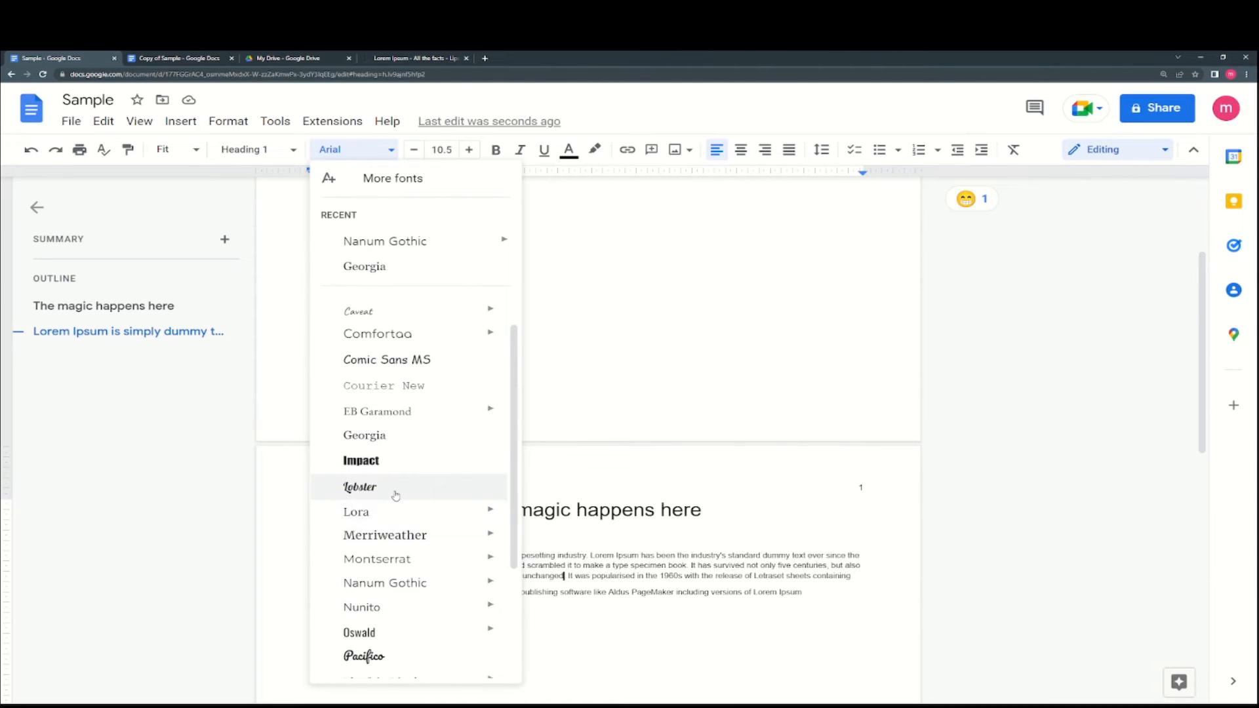
left_click(395, 495)
left_click_drag(803, 594, 248, 546)
left_click(354, 149)
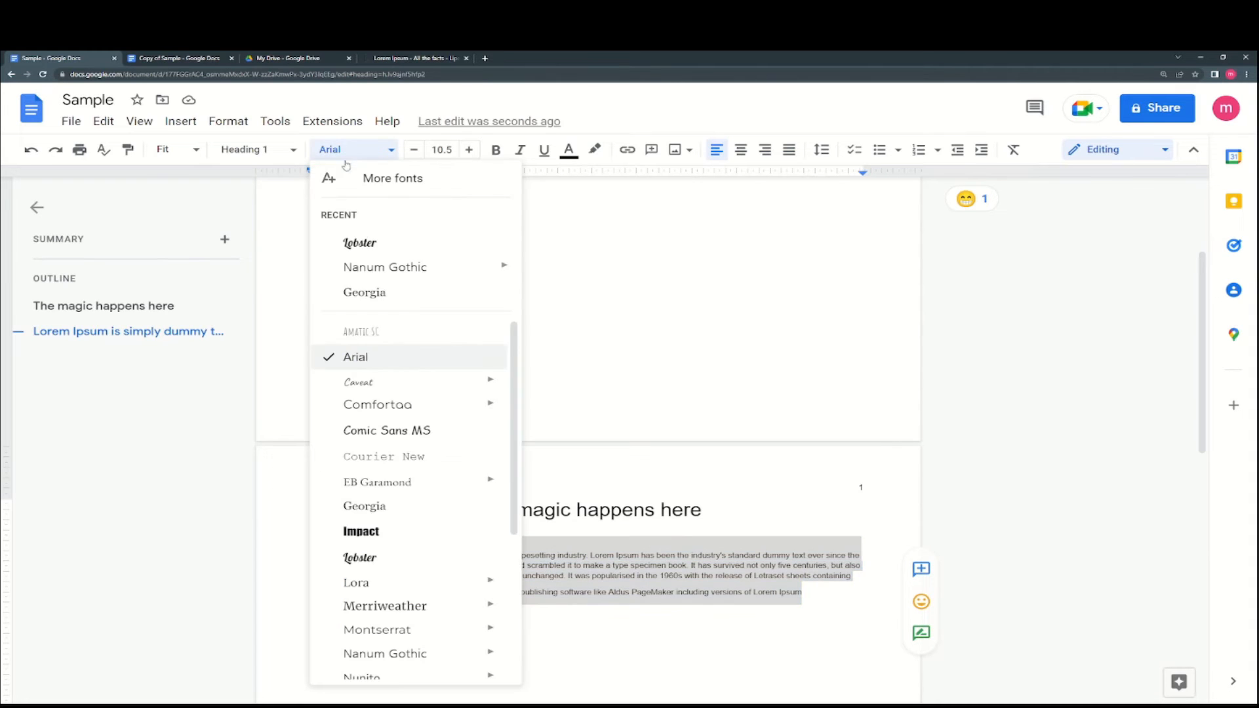
left_click(389, 559)
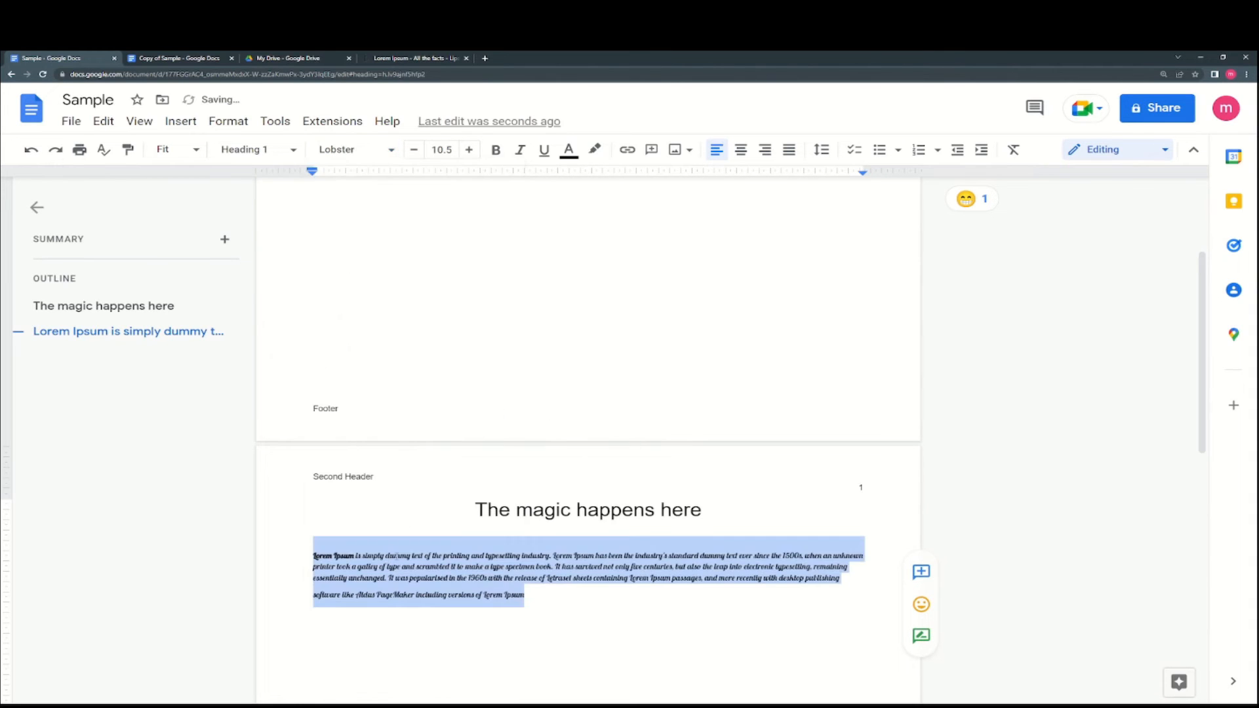
left_click(342, 152)
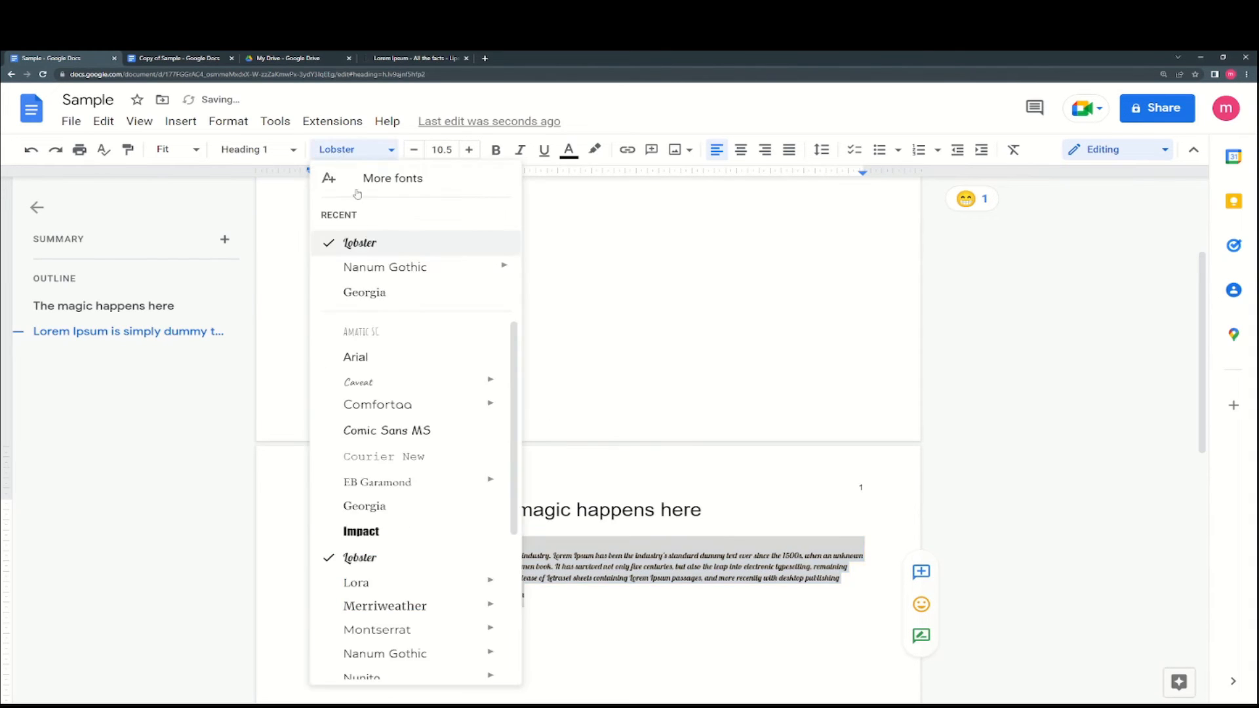
left_click(371, 364)
- Set the paragraph in regular Nanum Gothic and reselect most of it
left_click(383, 145)
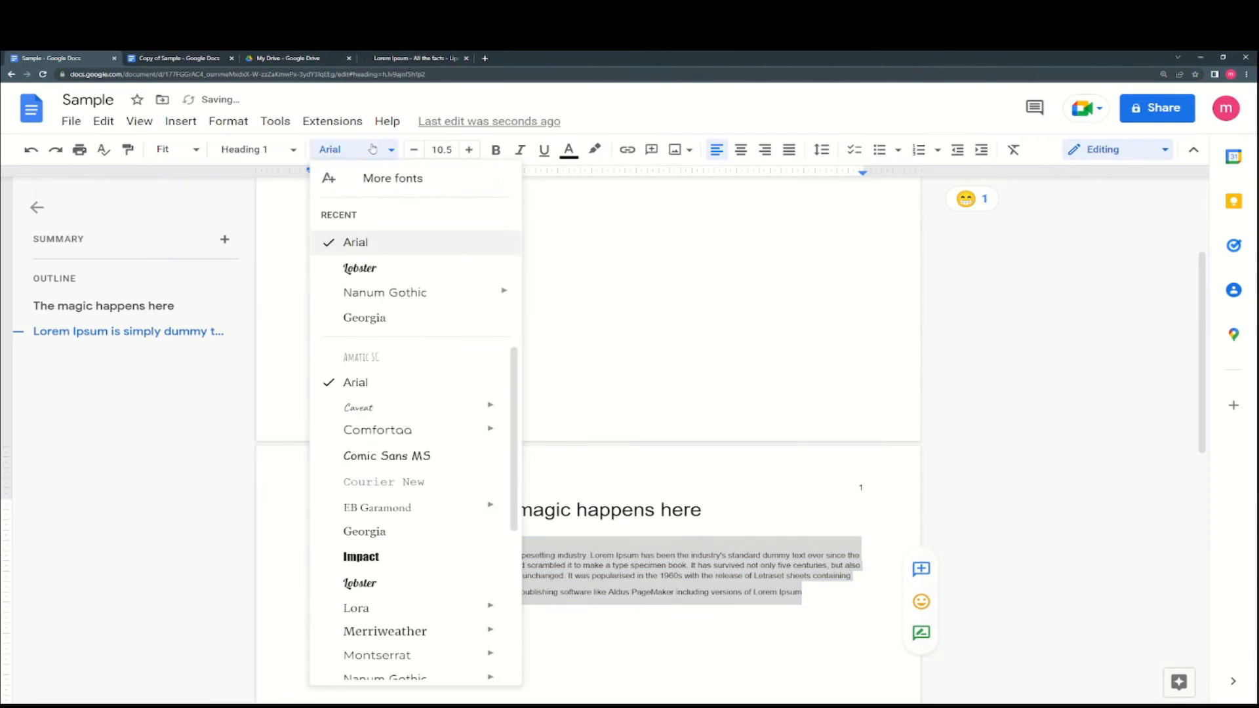
mouse_move(388, 295)
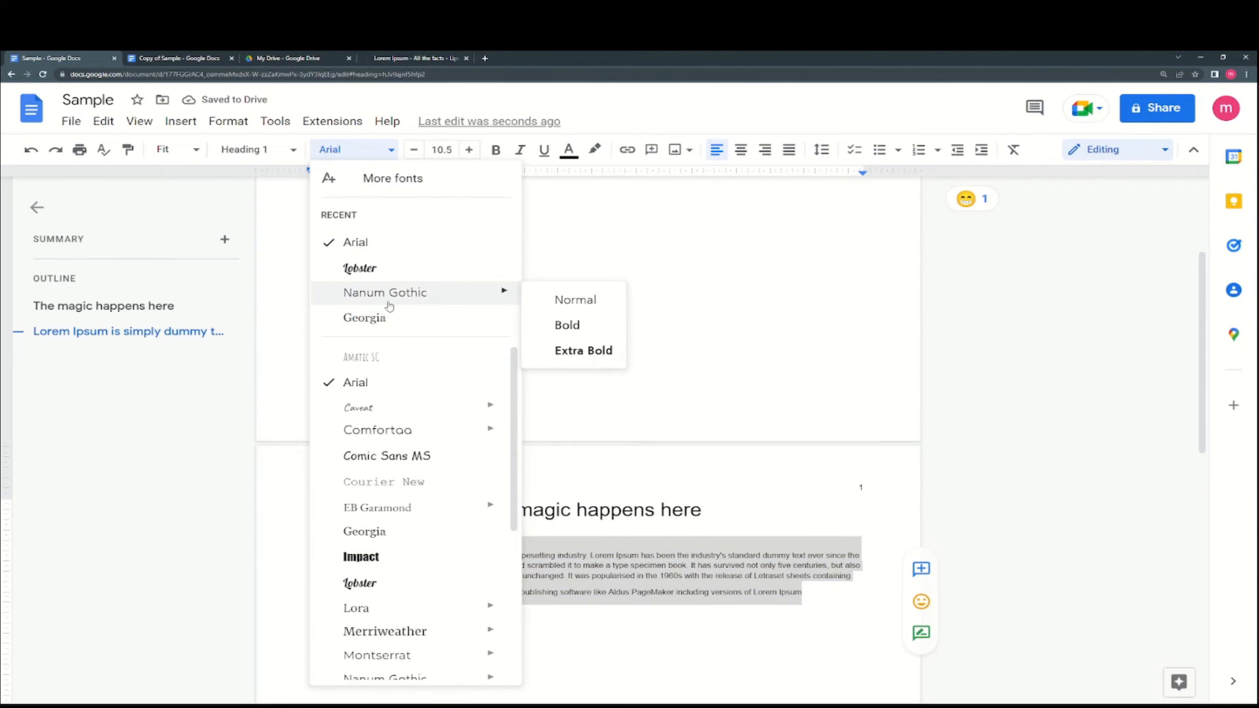
left_click(588, 305)
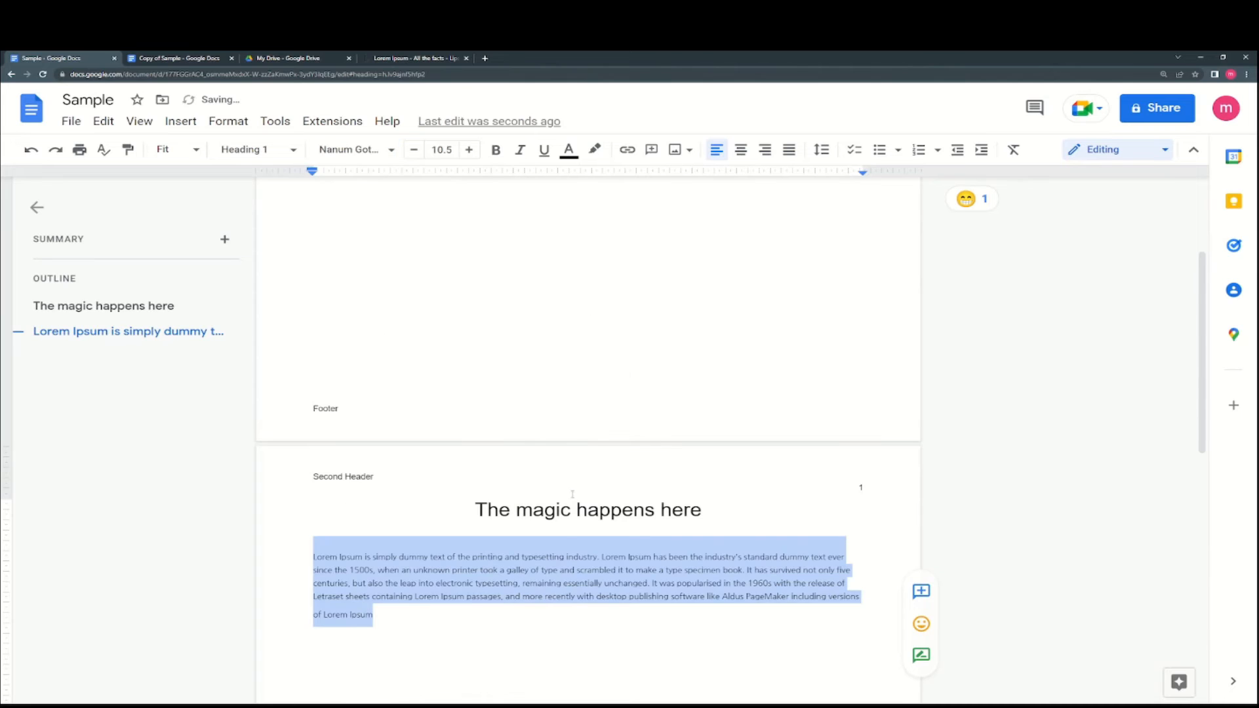
left_click(565, 557)
left_click_drag(373, 614, 313, 556)
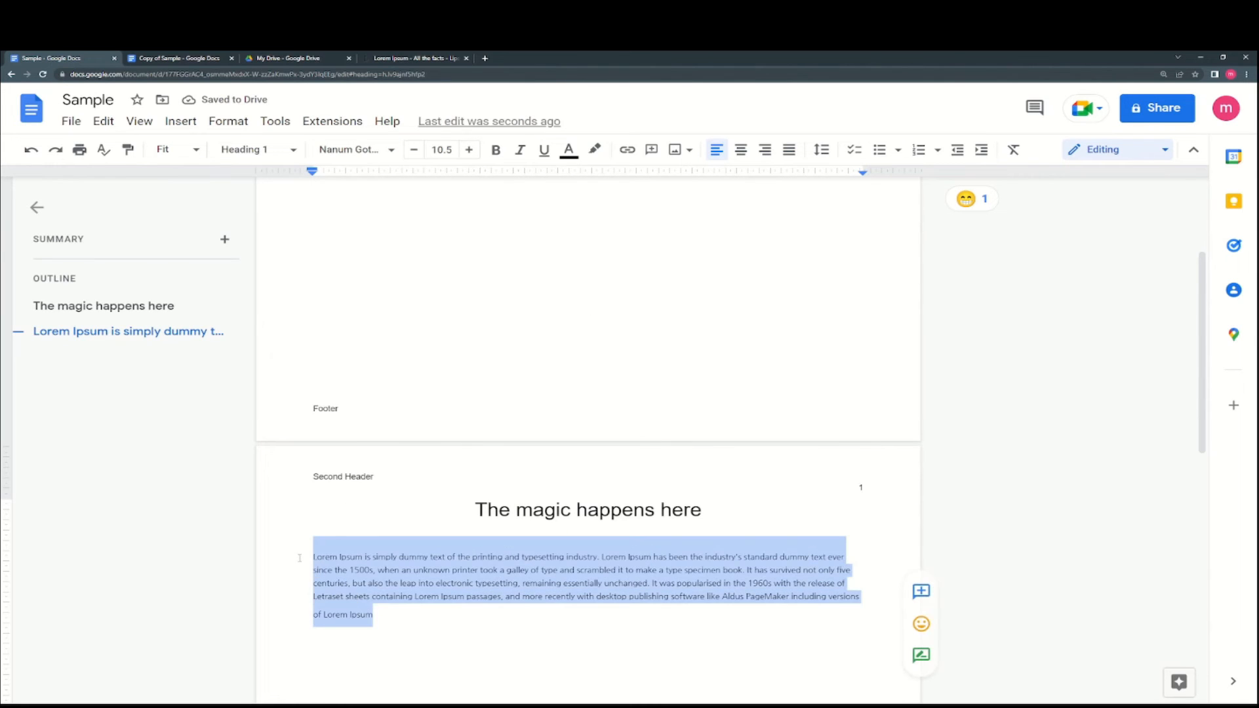
- Set the paragraph's font size to 15, then step it down to 13 pt
left_click(448, 150)
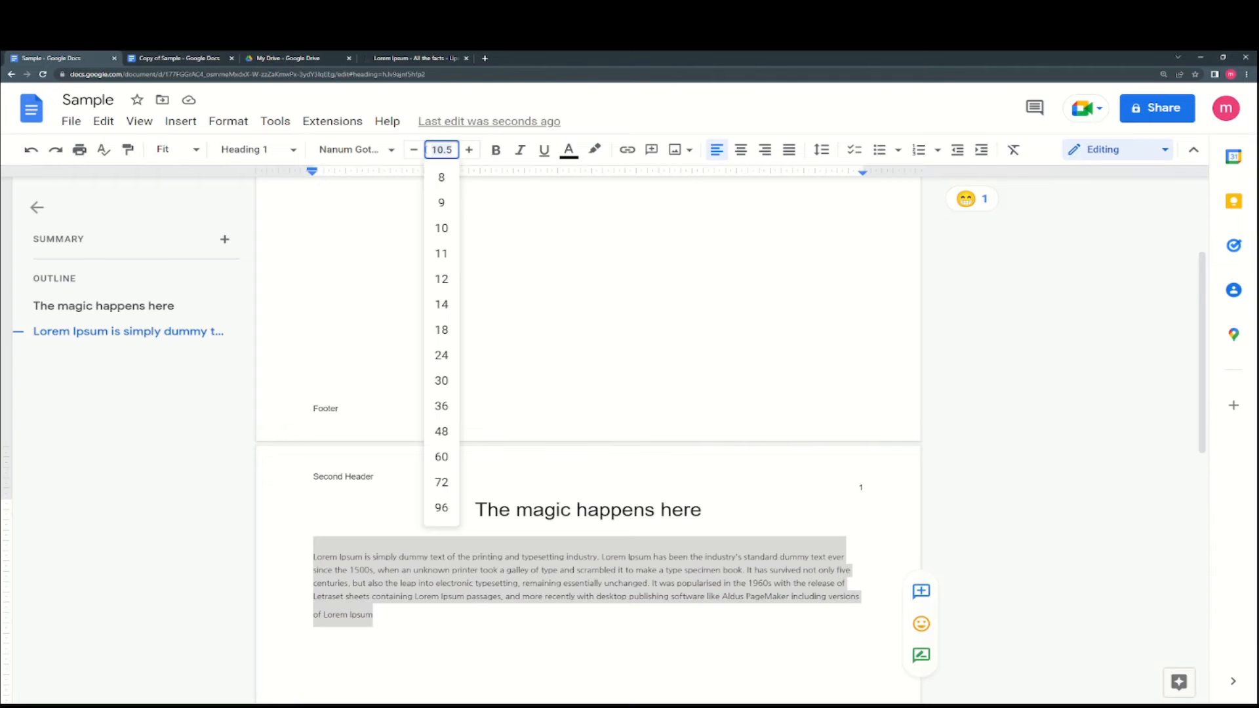
type("15")
key("Return")
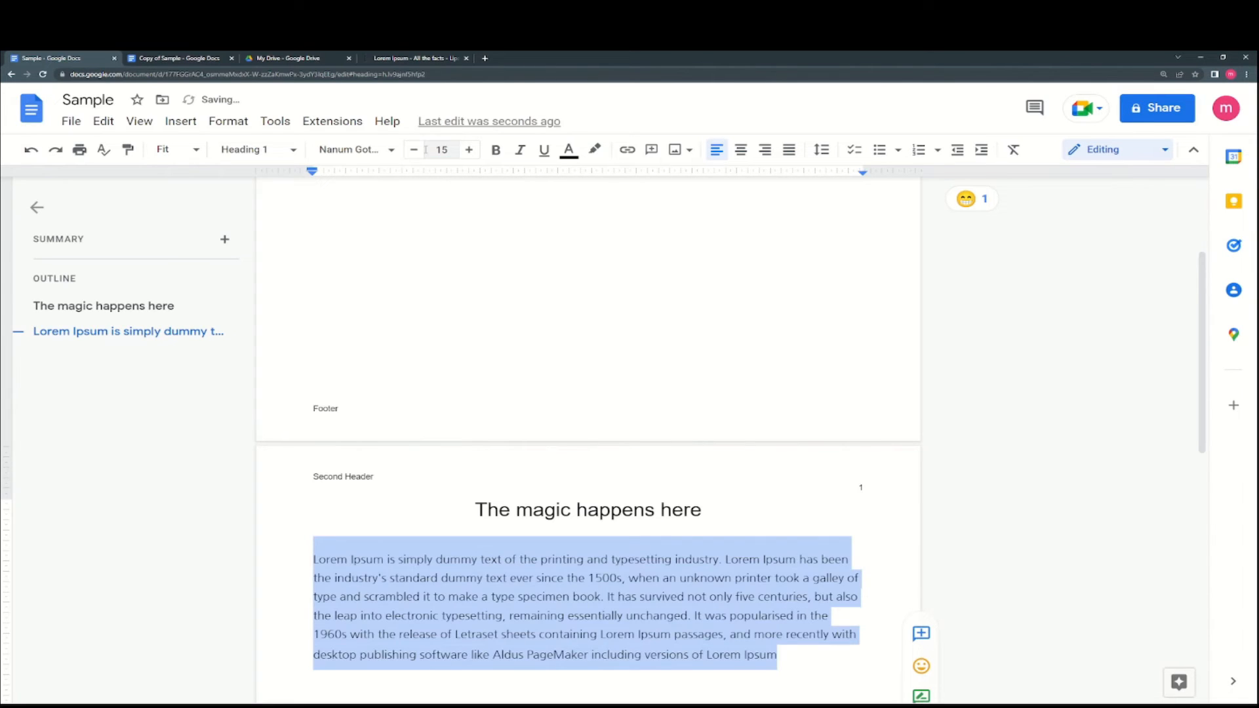
left_click_drag(778, 654, 310, 555)
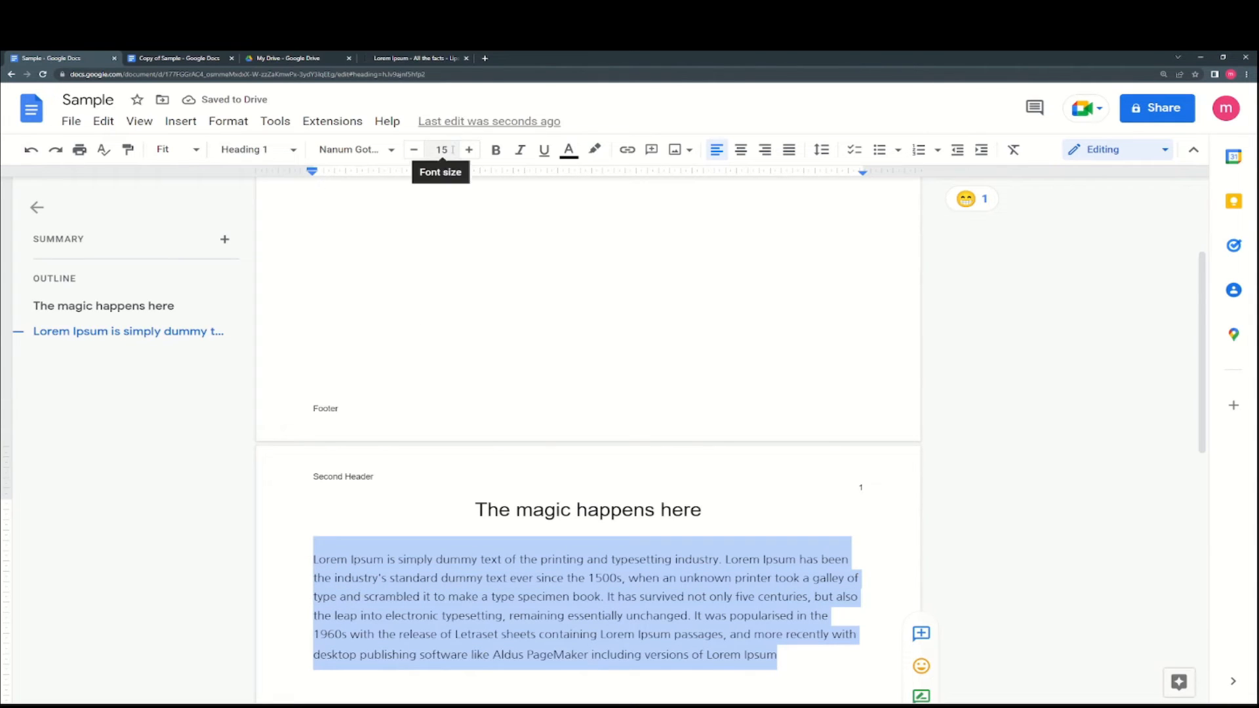
left_click(415, 152)
left_click(415, 152)
left_click(468, 154)
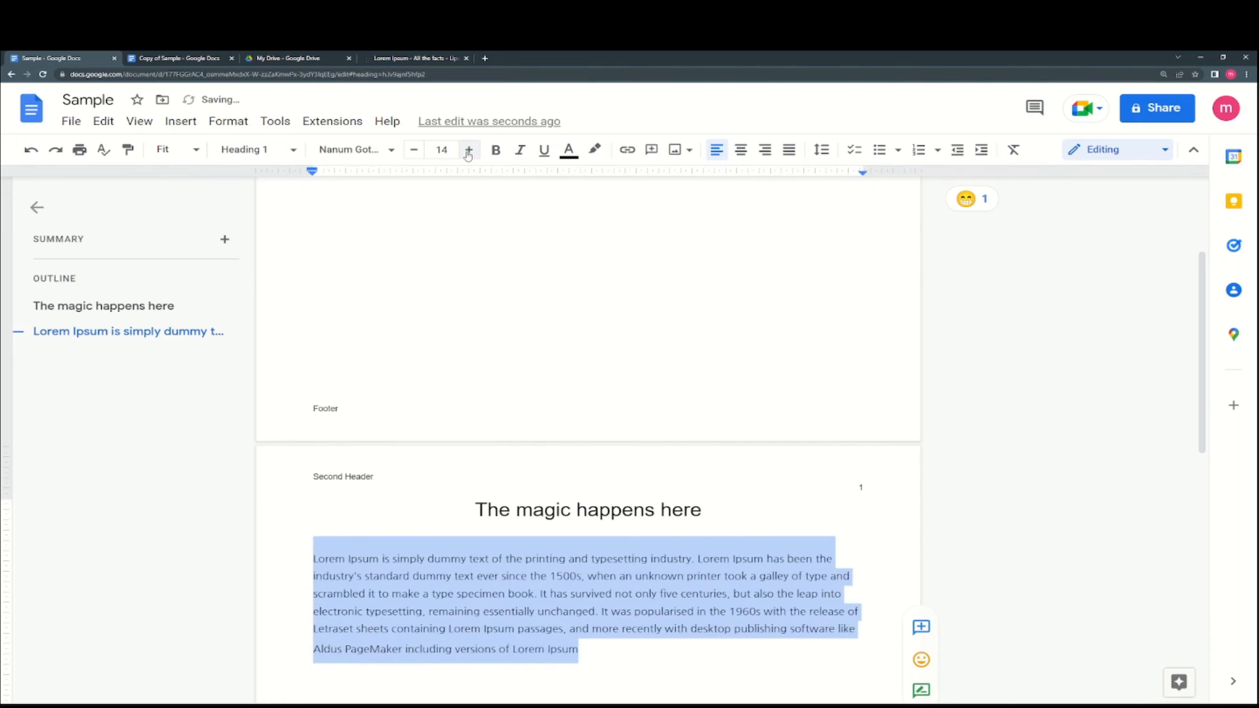
left_click(415, 151)
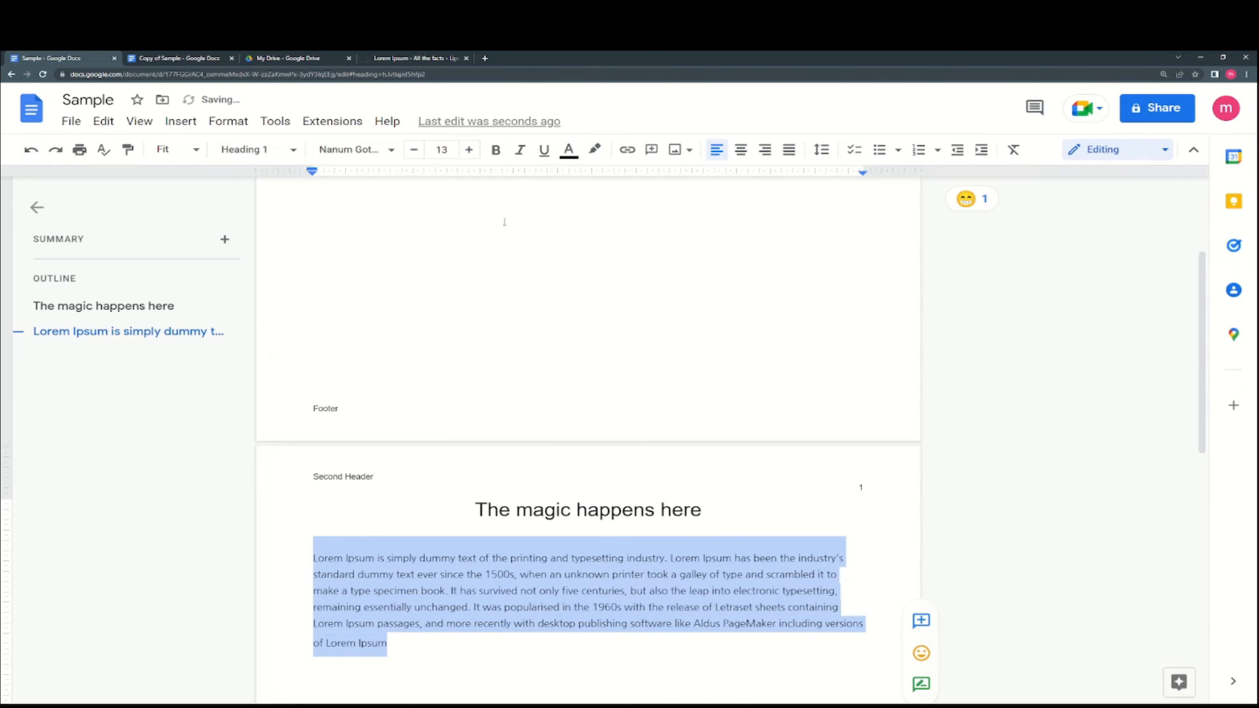
- Make the Lorem Ipsum paragraph bold, italic and underlined
left_click(495, 149)
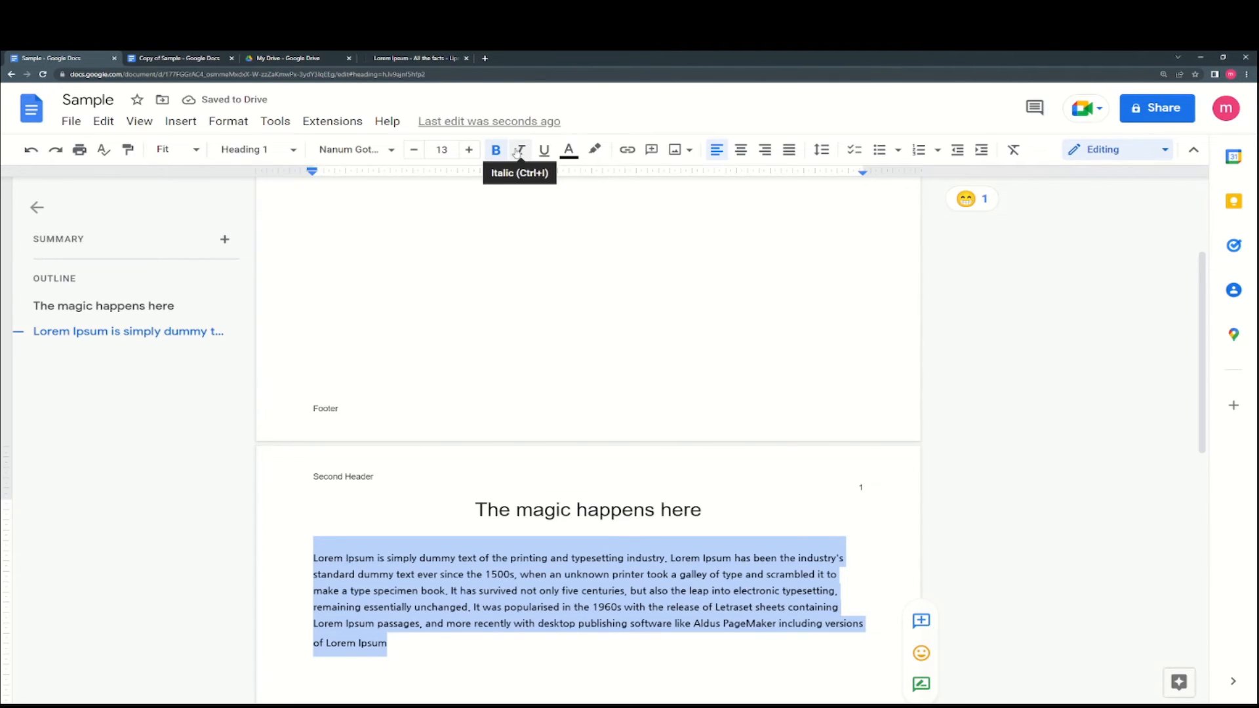
left_click(518, 152)
left_click(518, 151)
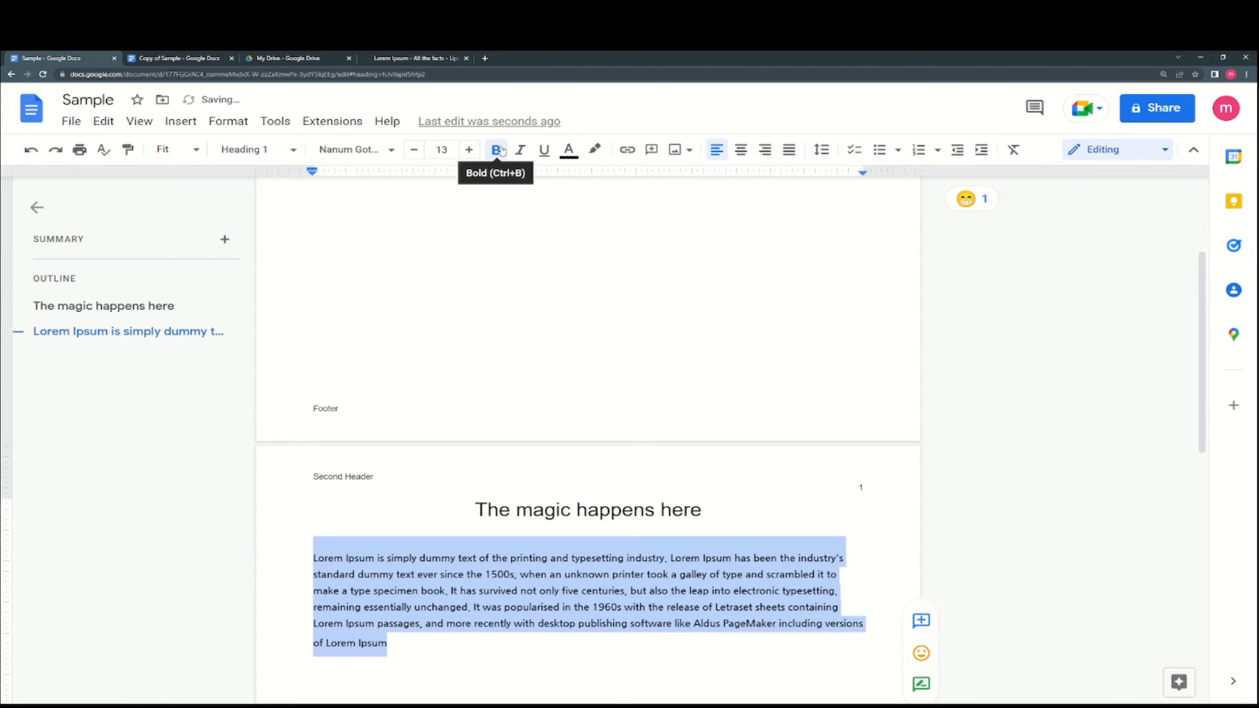
left_click(519, 150)
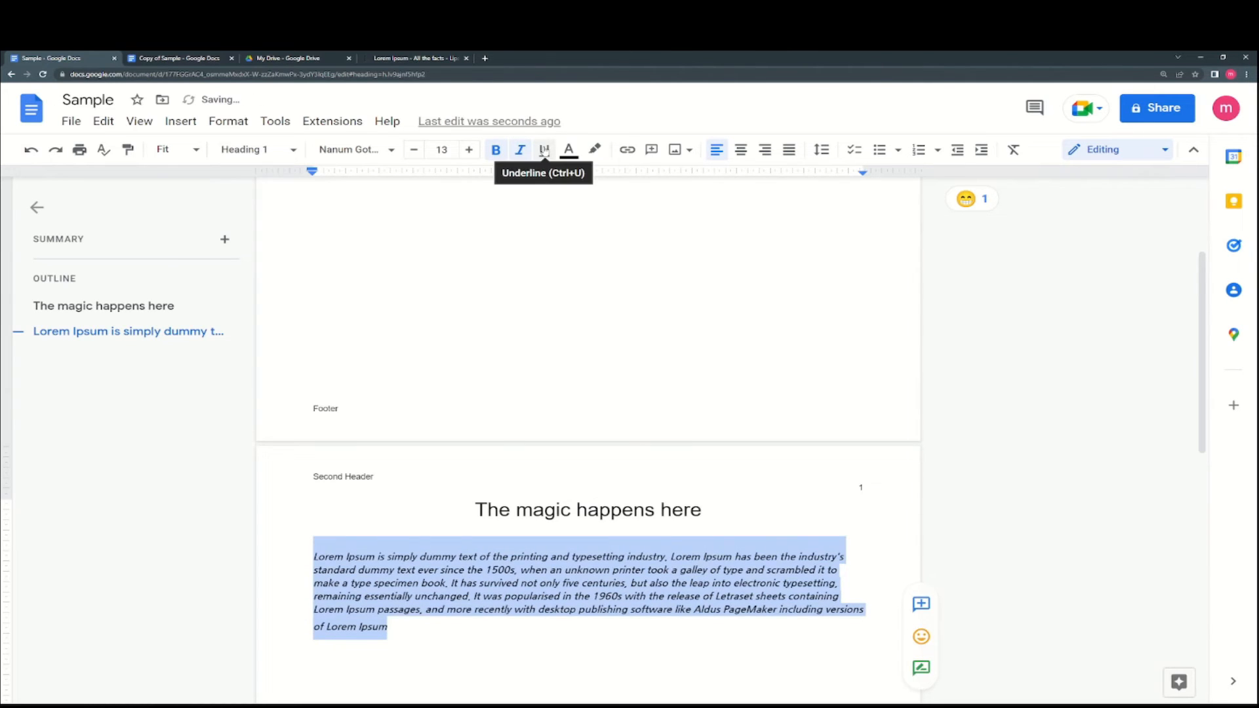
left_click(543, 150)
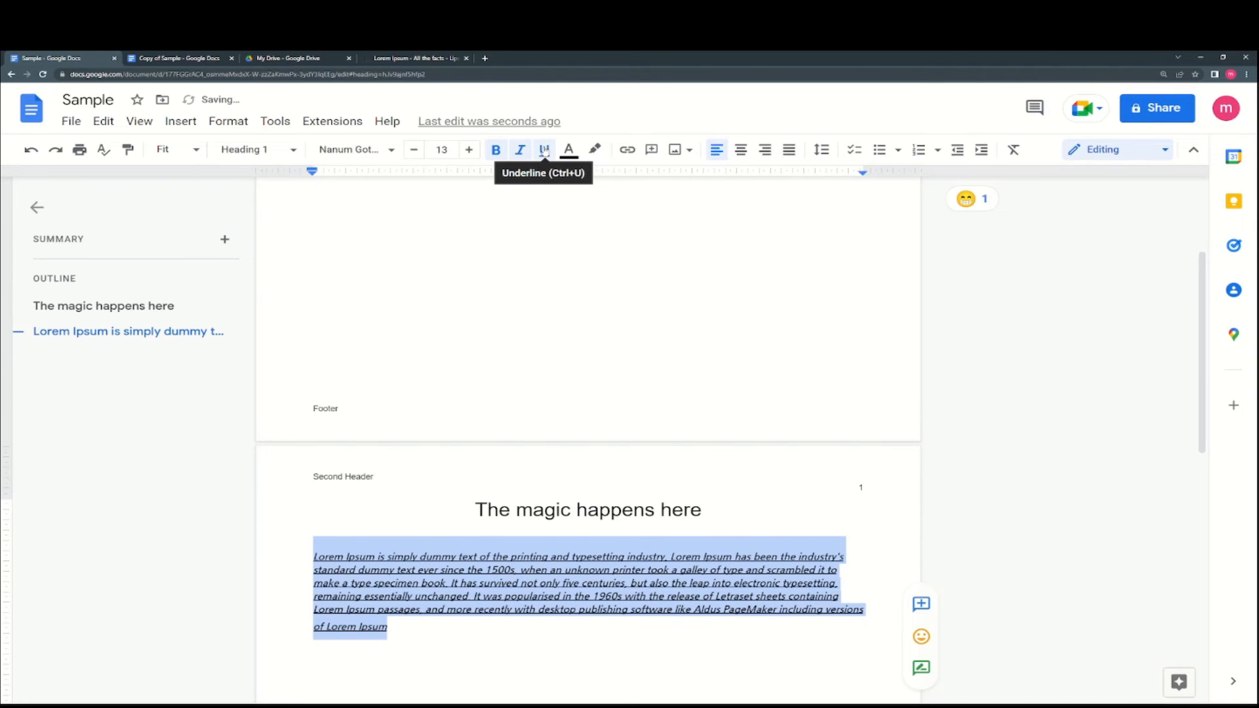
- Try light red text and a green highlight on the paragraph, then undo them
left_click(580, 151)
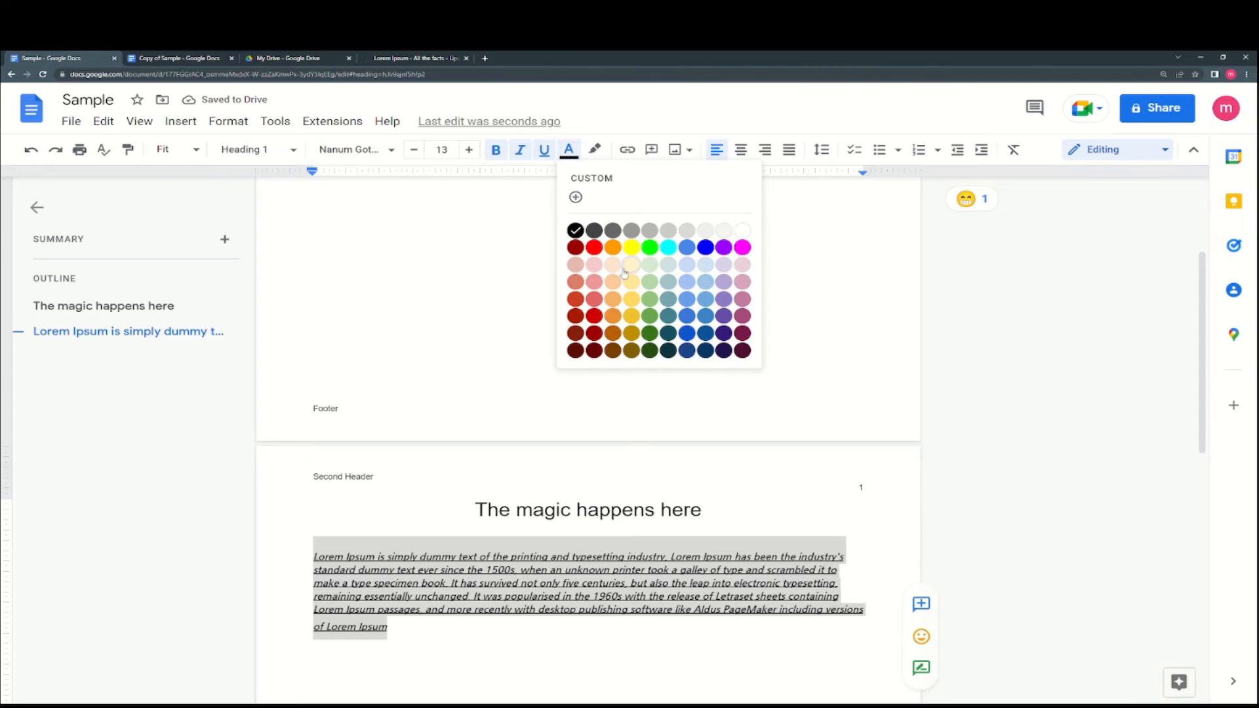
left_click(601, 302)
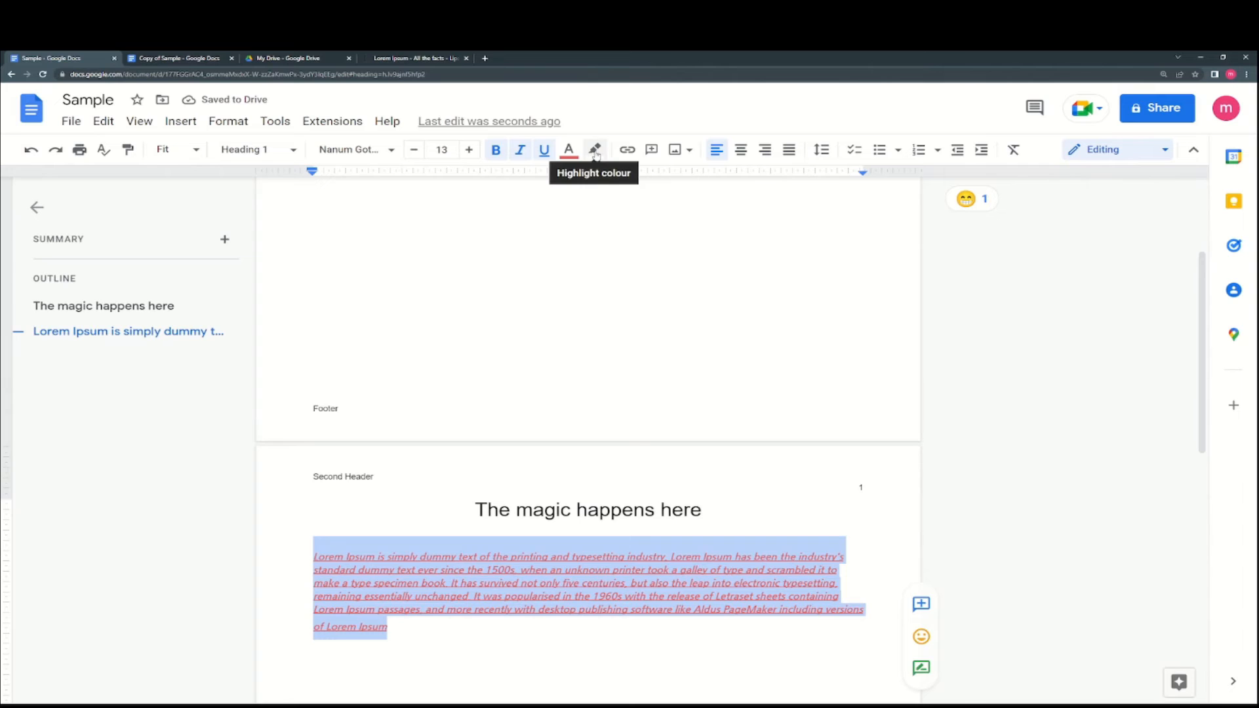
left_click(595, 151)
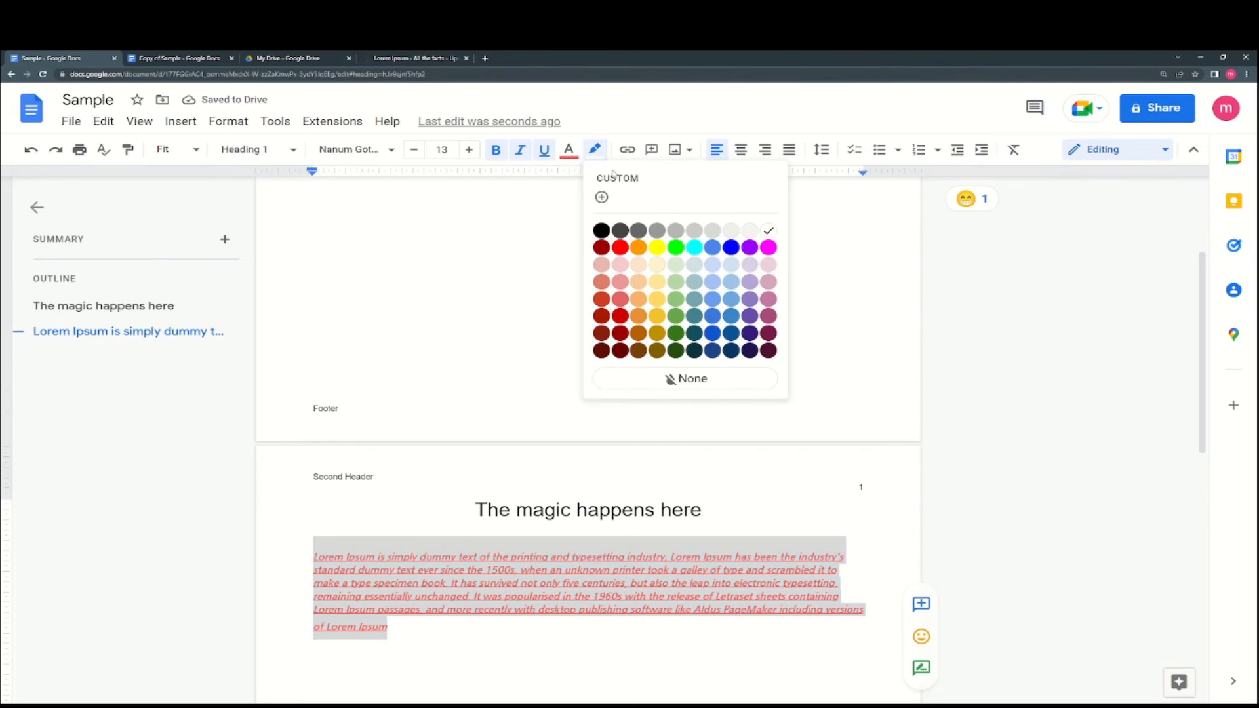
left_click(676, 244)
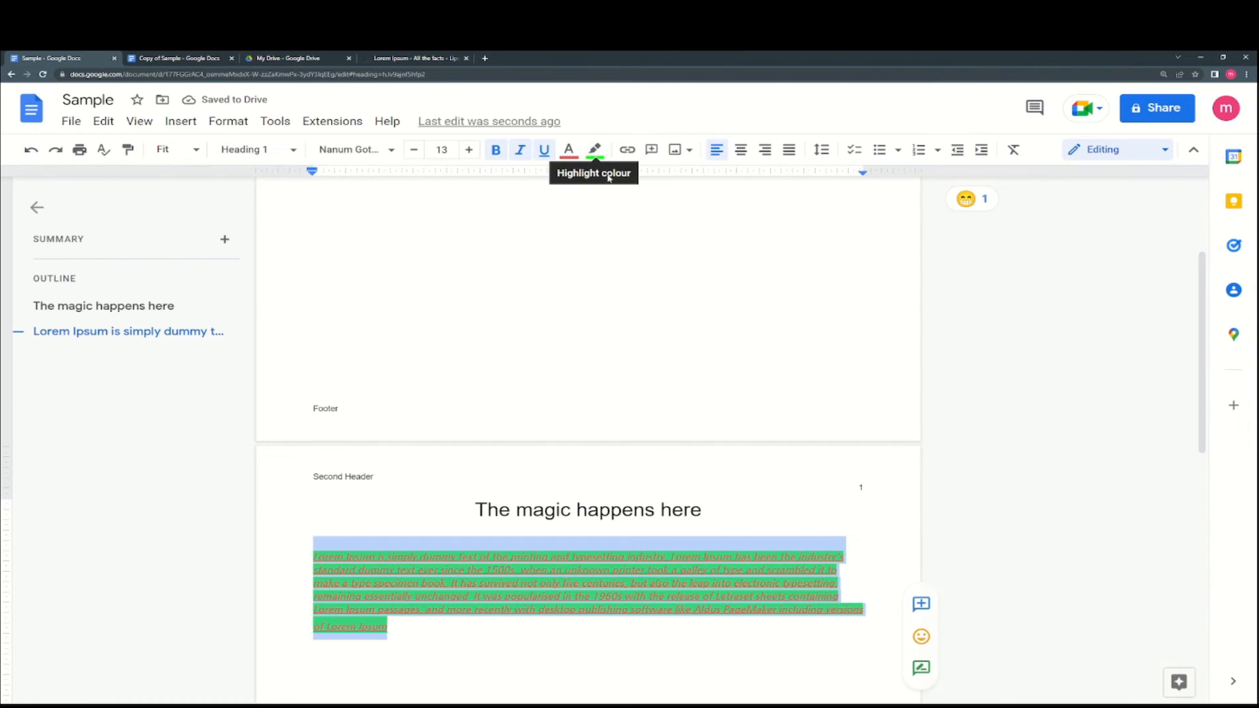
key("ctrl+z")
key("ctrl+z")
key("ctrl+z")
left_click(733, 521)
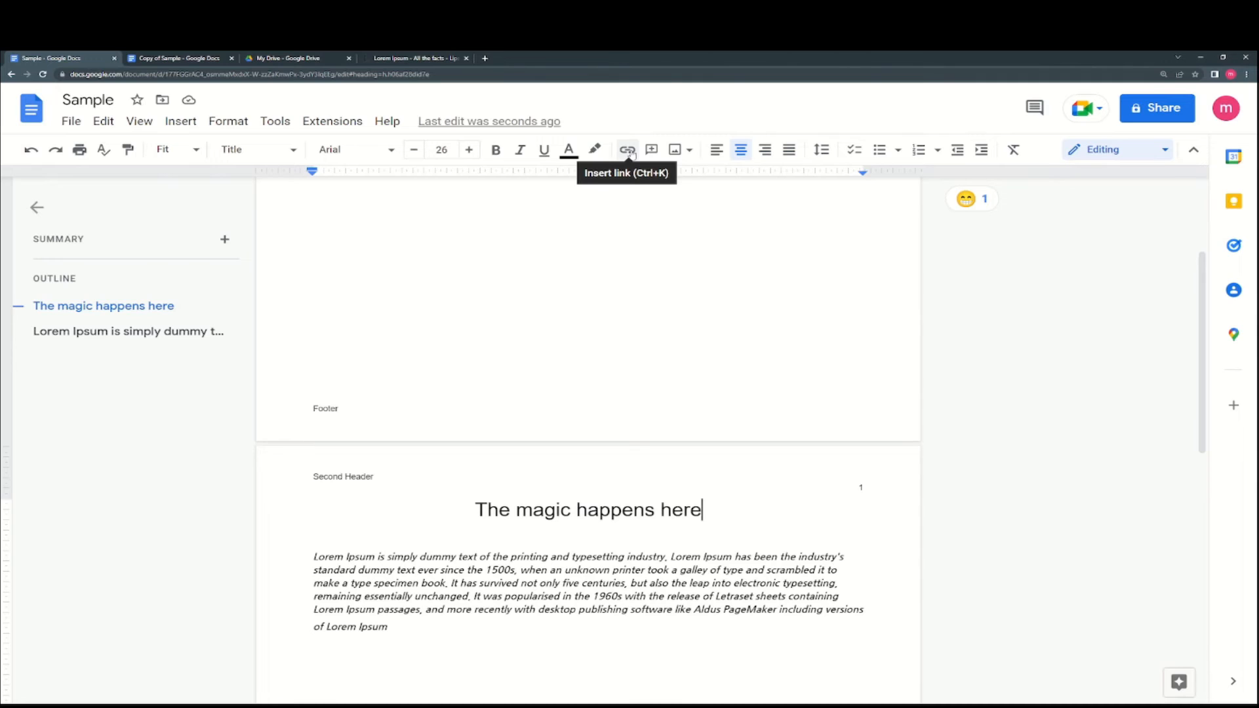
left_click(568, 638)
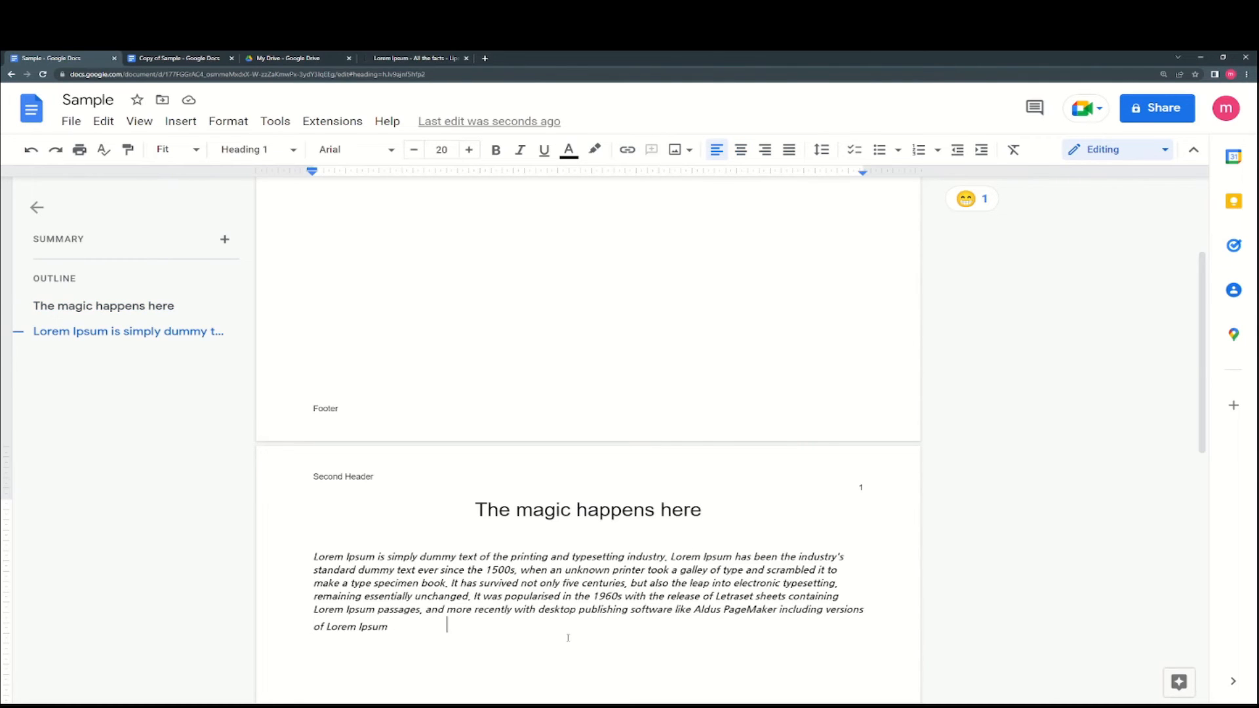
key("ctrl+Return")
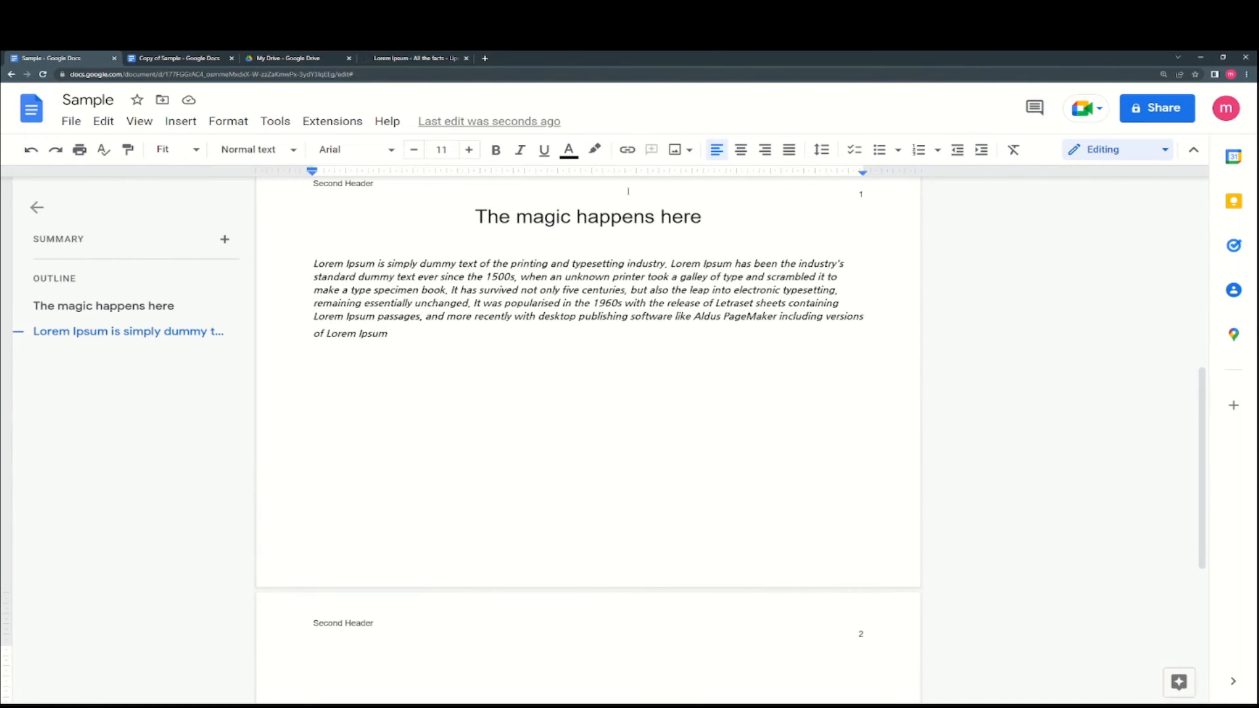
left_click(617, 153)
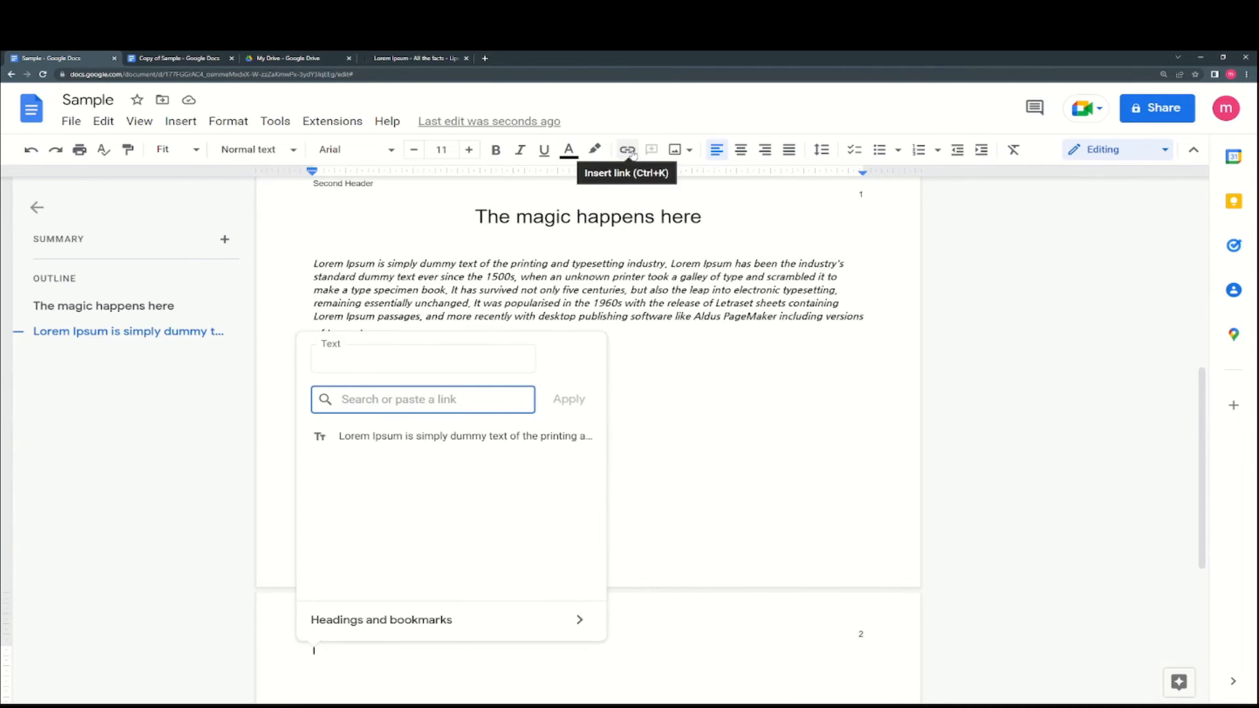
left_click(433, 355)
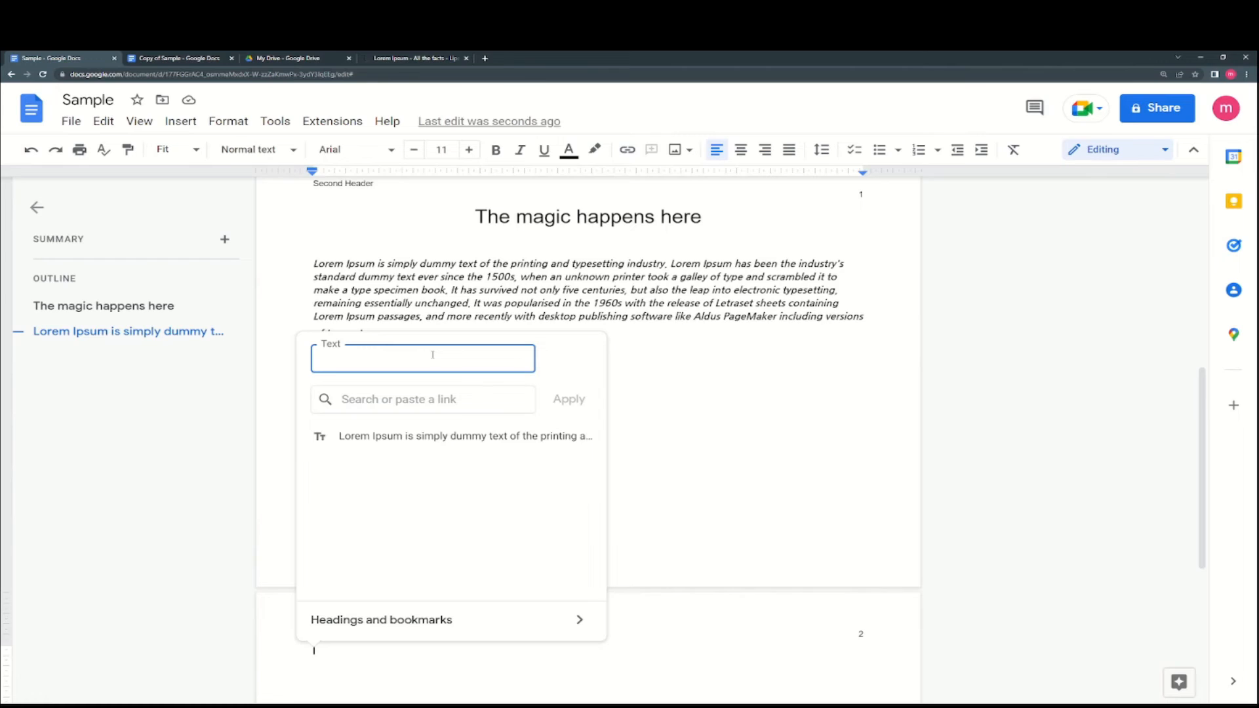
type("Google")
left_click(426, 390)
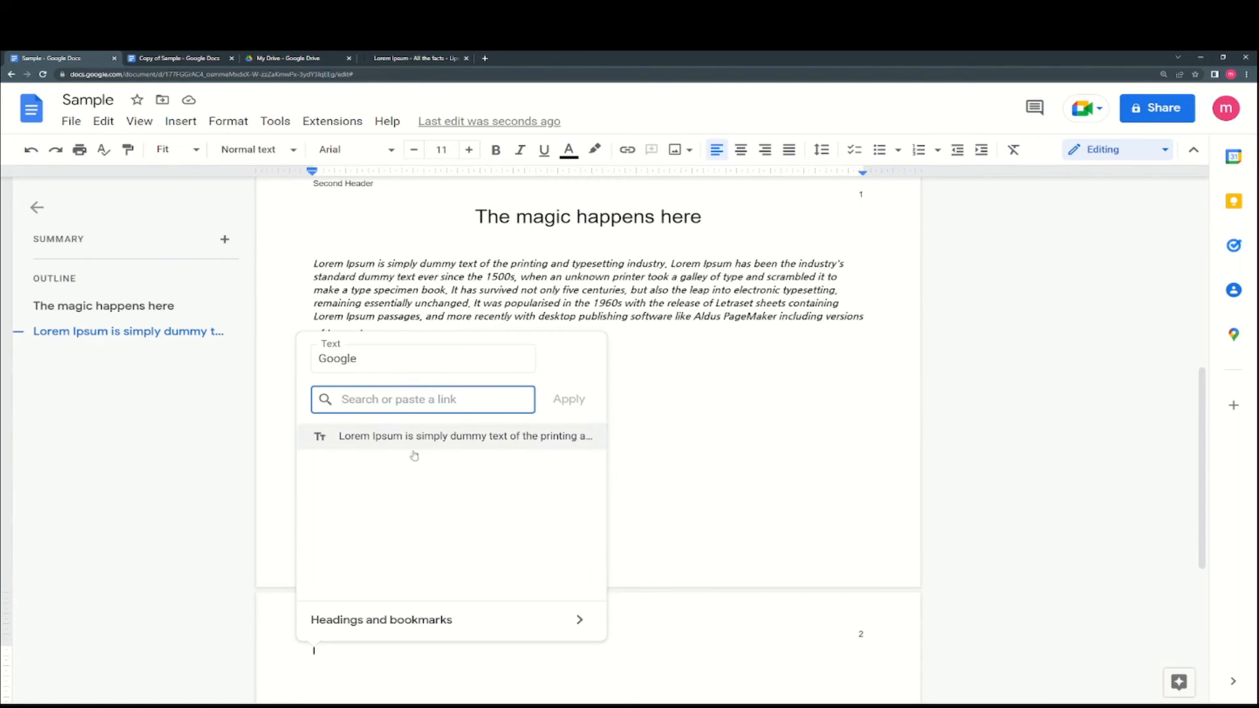
type("www.google.com")
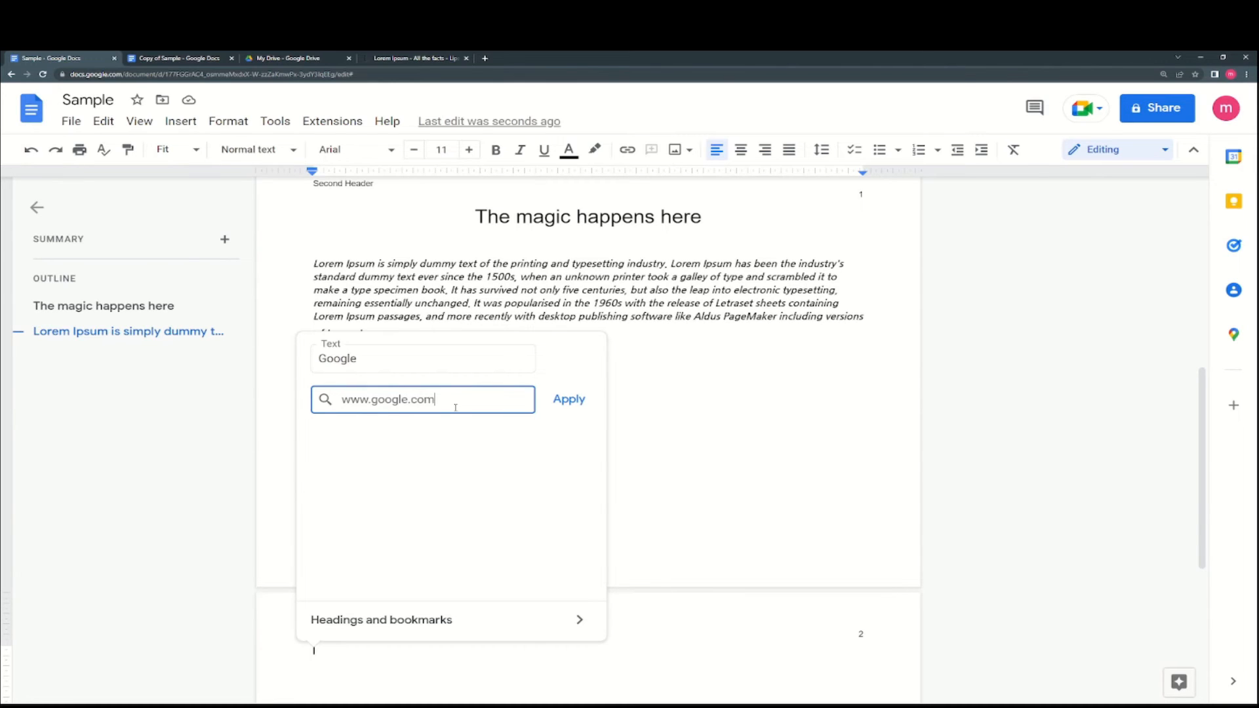
left_click(387, 443)
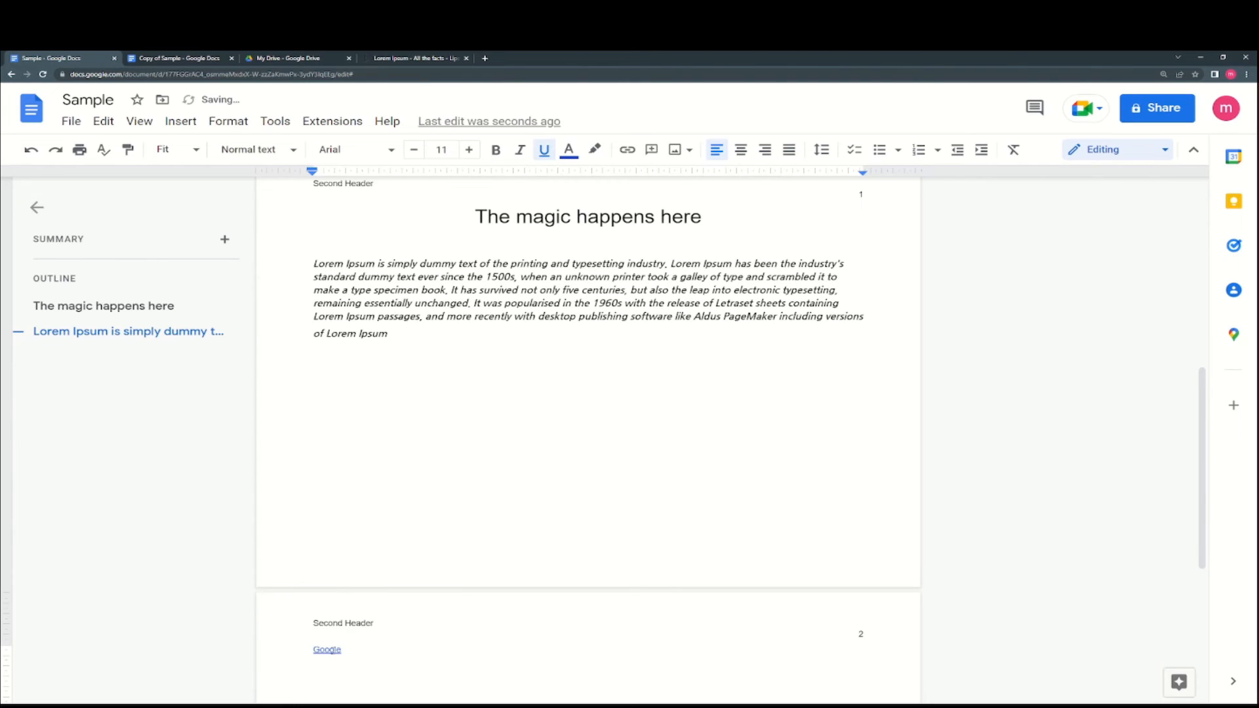
- Open the Google link in a new tab, then close that tab
left_click(332, 648)
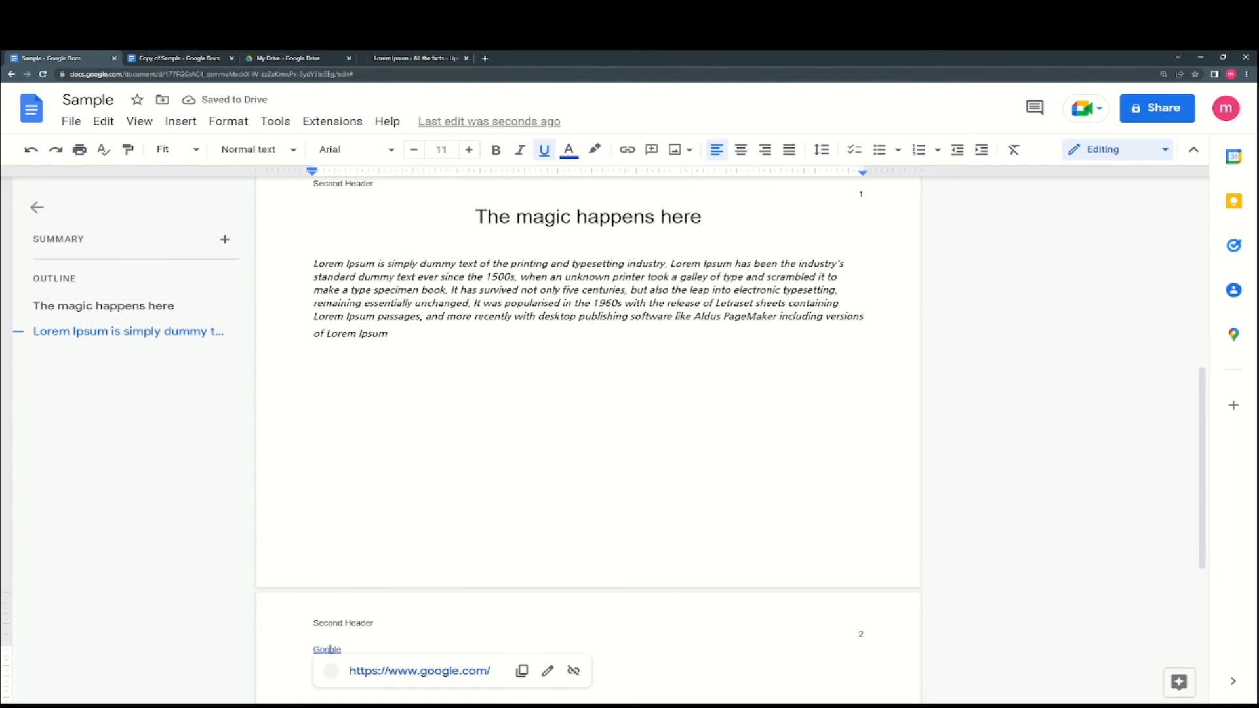
left_click(334, 649)
scroll(336, 649, "down", 2)
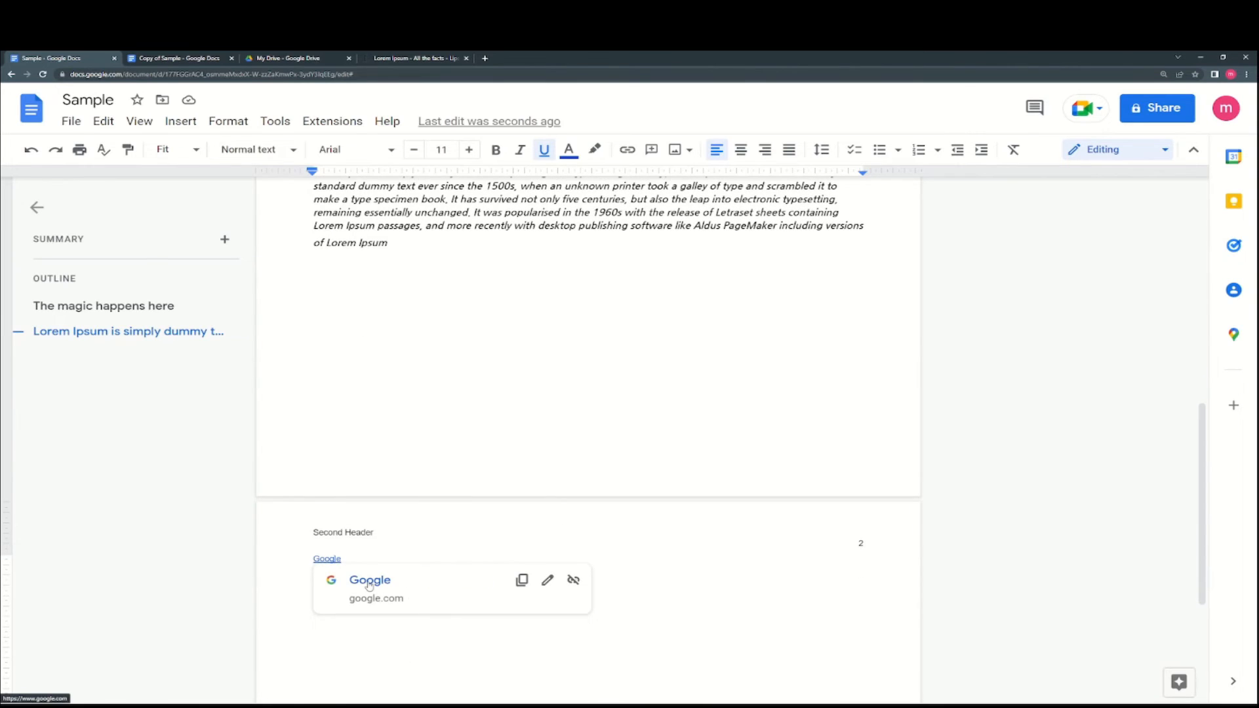
left_click(369, 581)
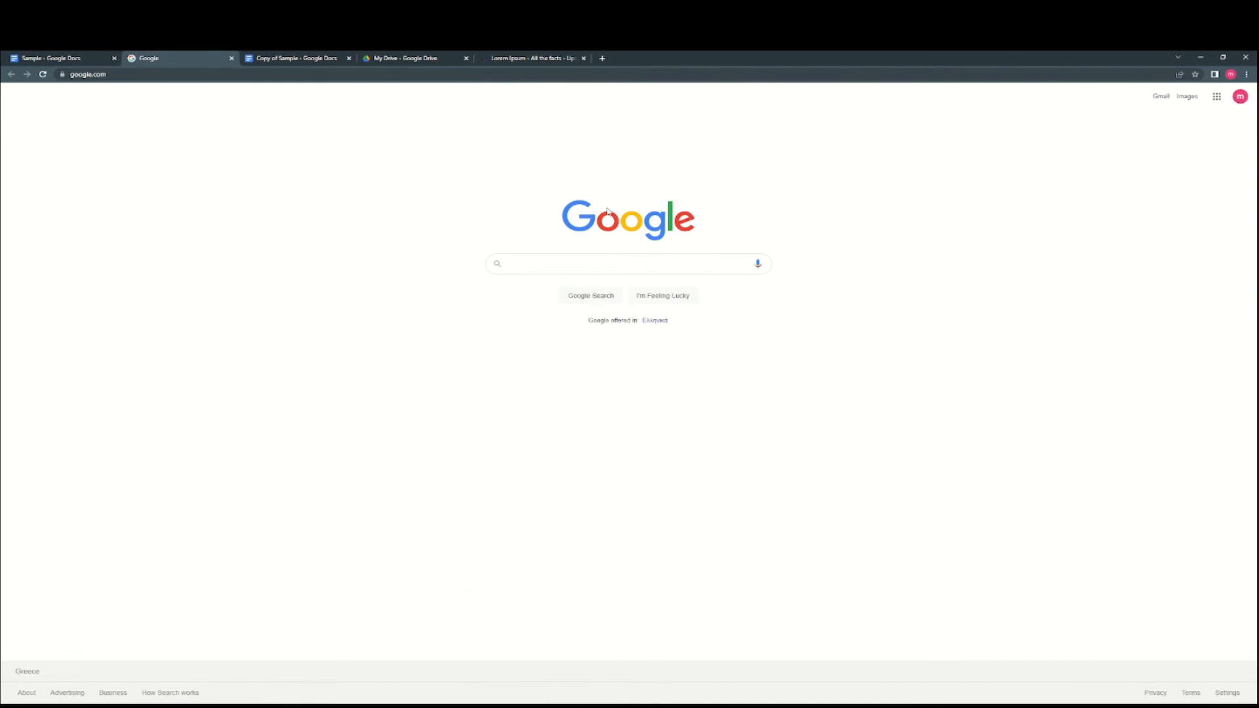
left_click(232, 57)
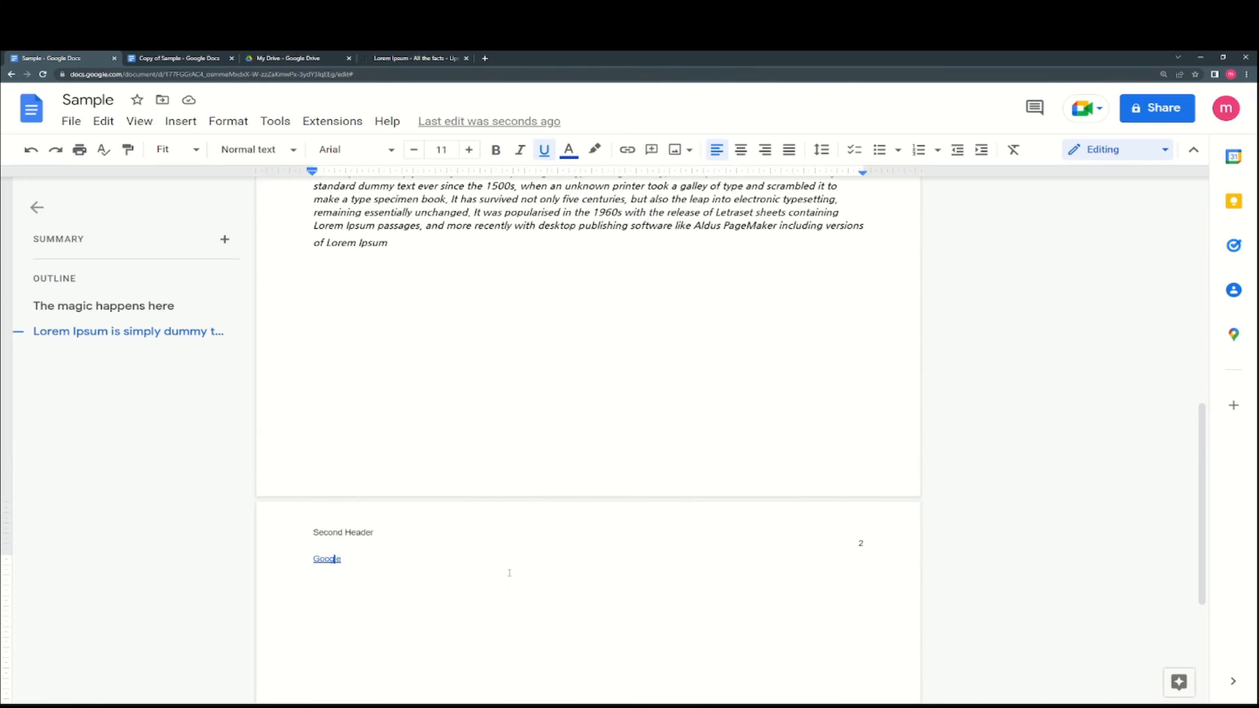
scroll(509, 572, "up", 3)
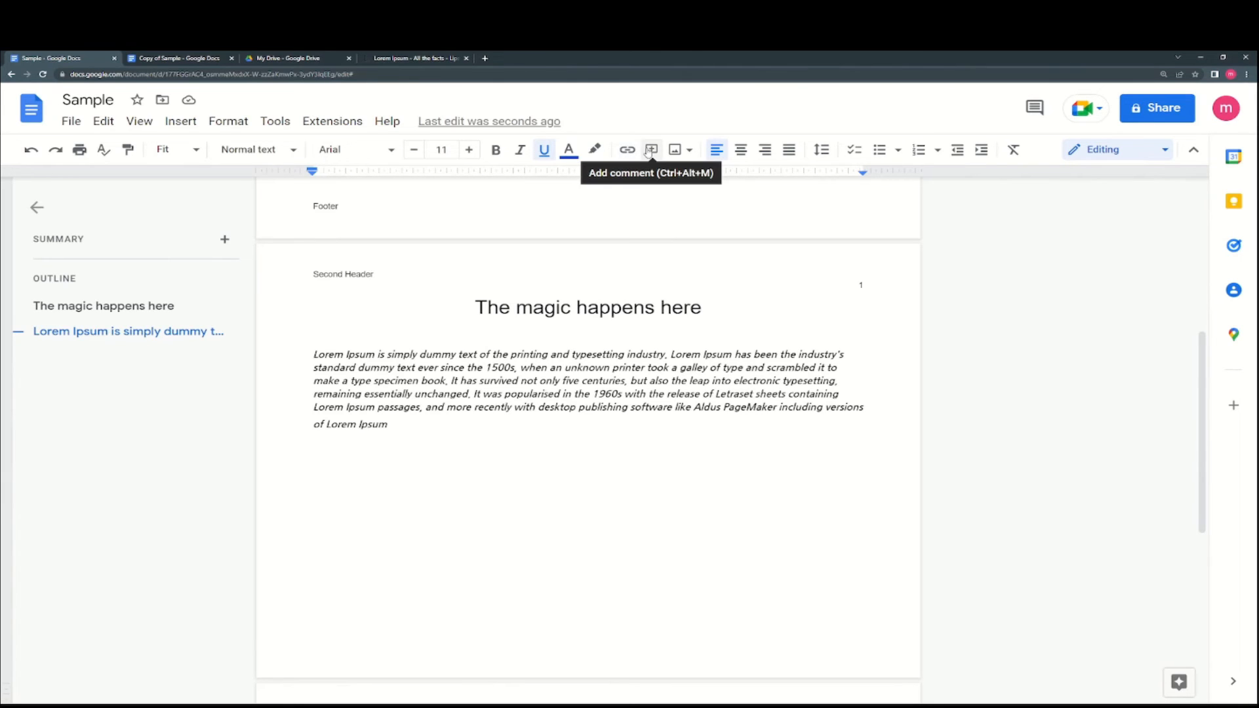
left_click_drag(864, 408, 314, 354)
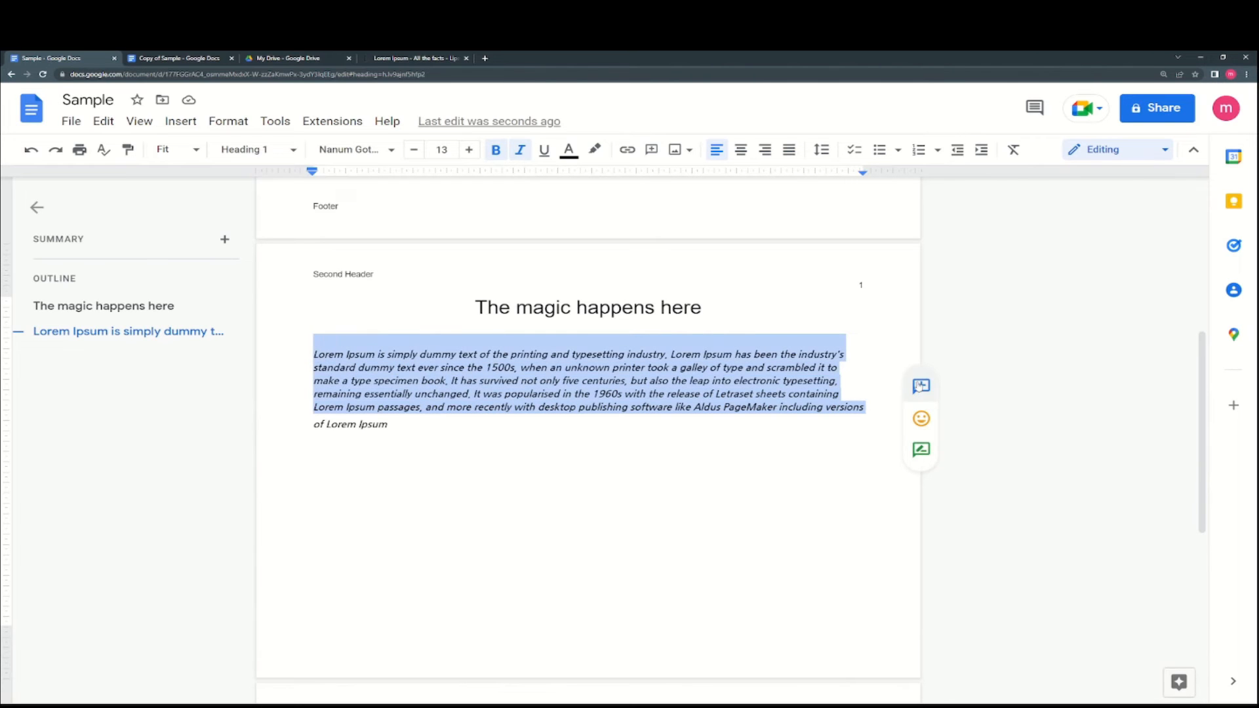
left_click(446, 423)
left_click_drag(866, 408, 314, 354)
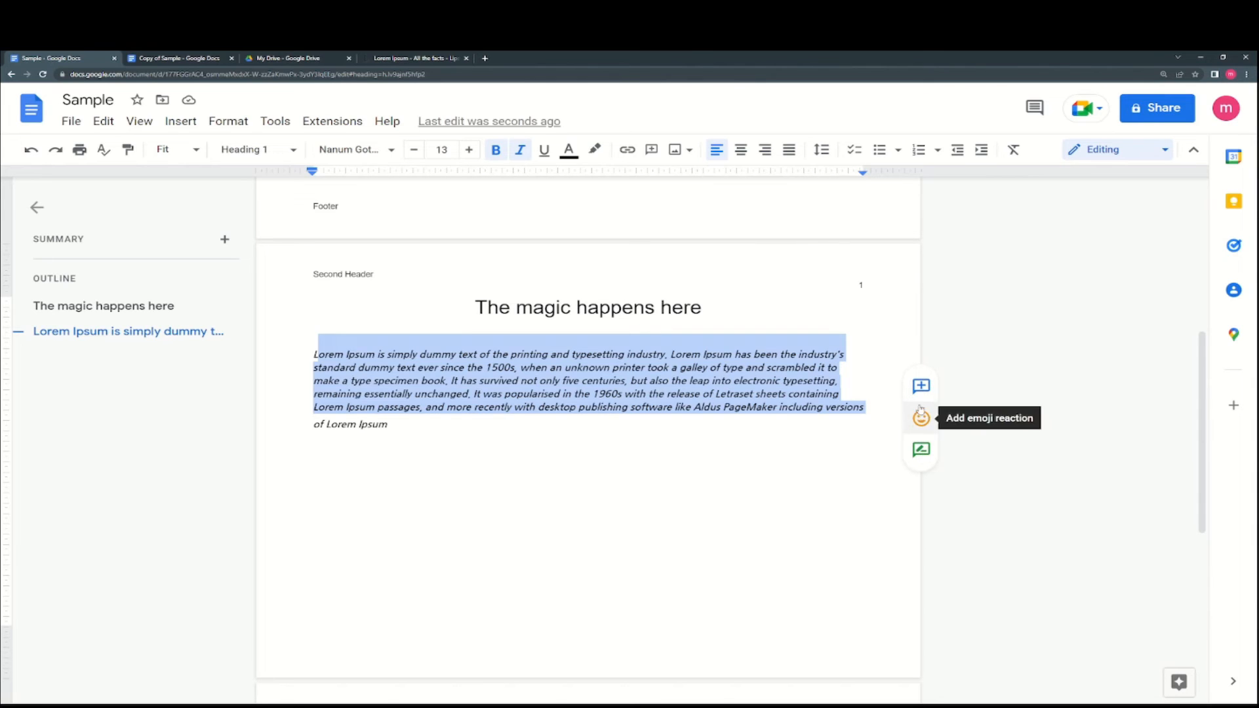
left_click(921, 450)
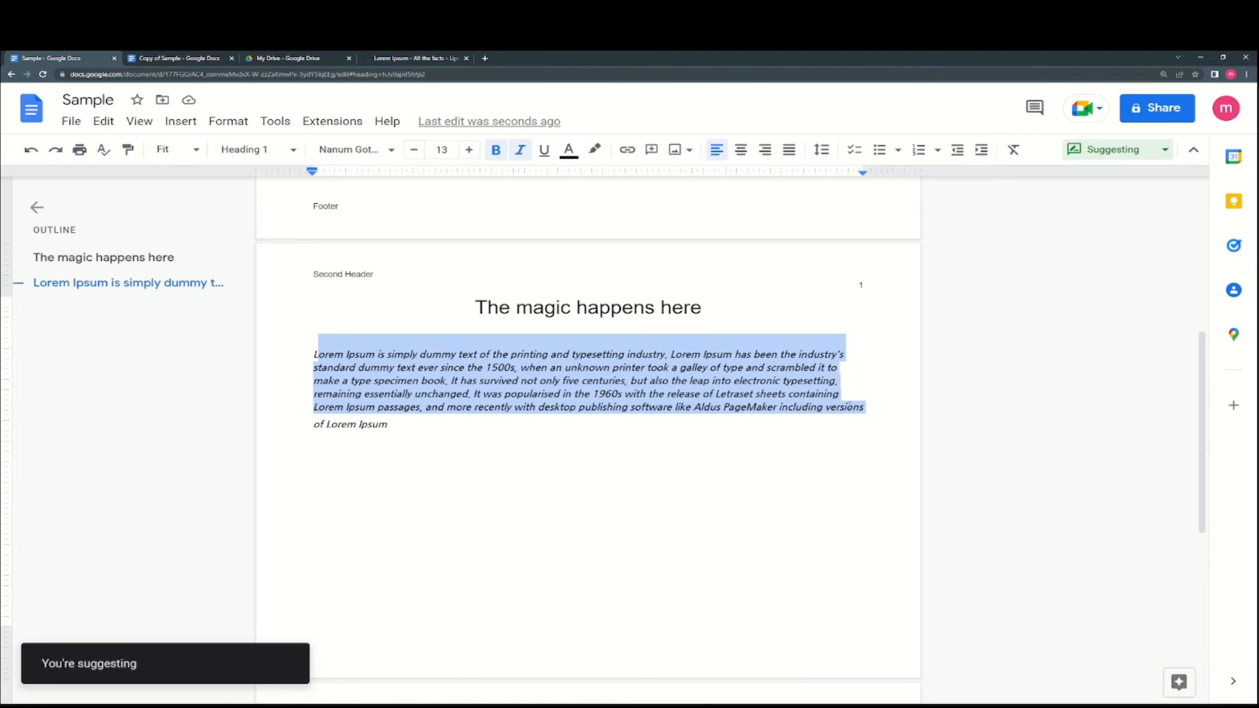
left_click(444, 421)
scroll(923, 336, "down", 3)
scroll(923, 336, "up", 3)
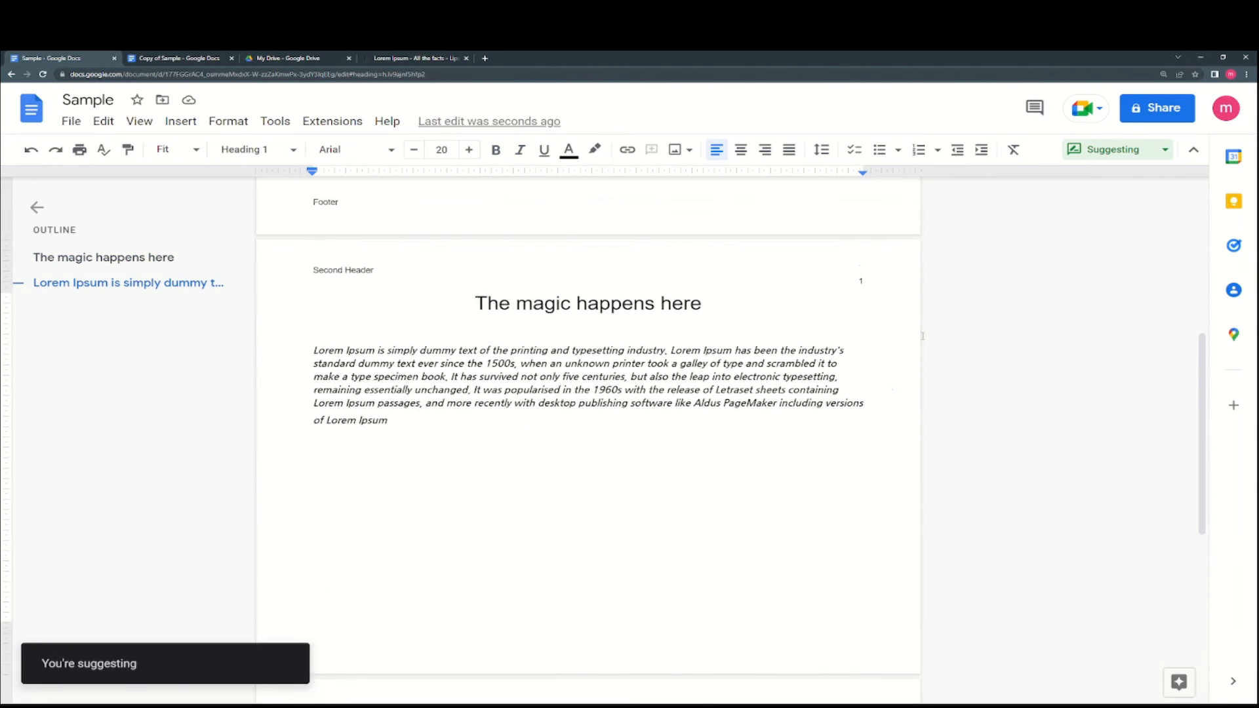
left_click(1085, 154)
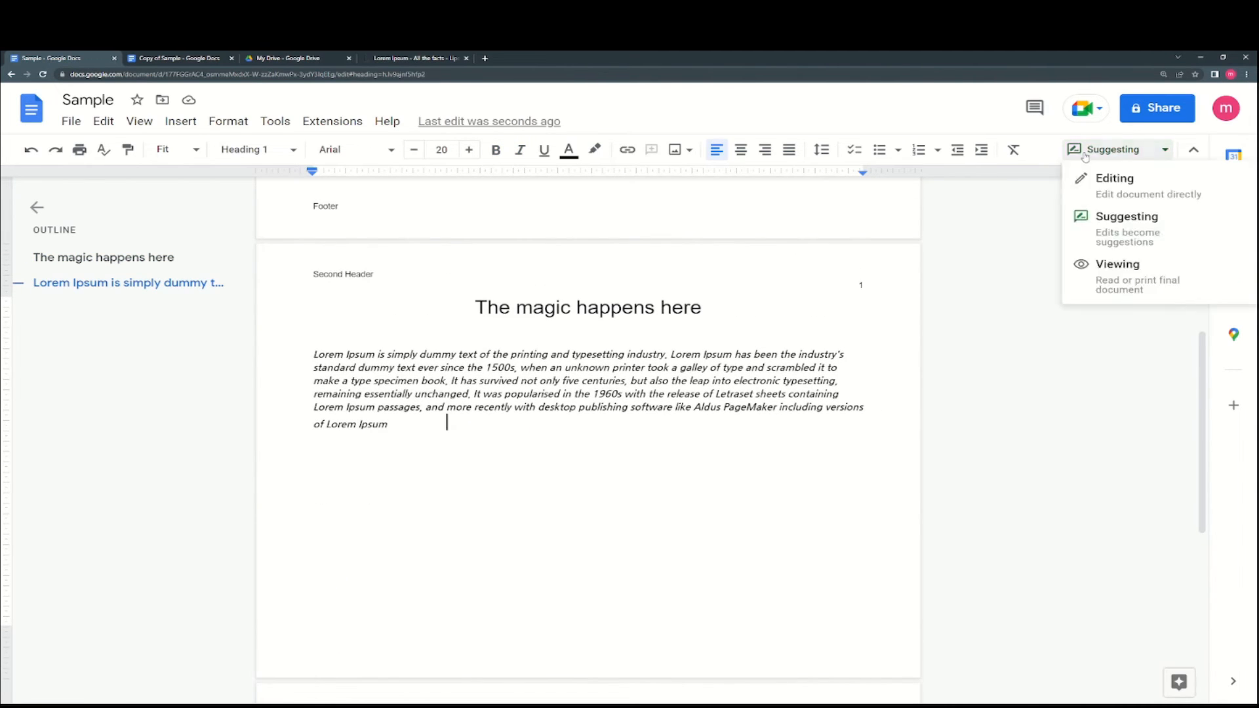
left_click(1092, 190)
left_click_drag(864, 408, 272, 356)
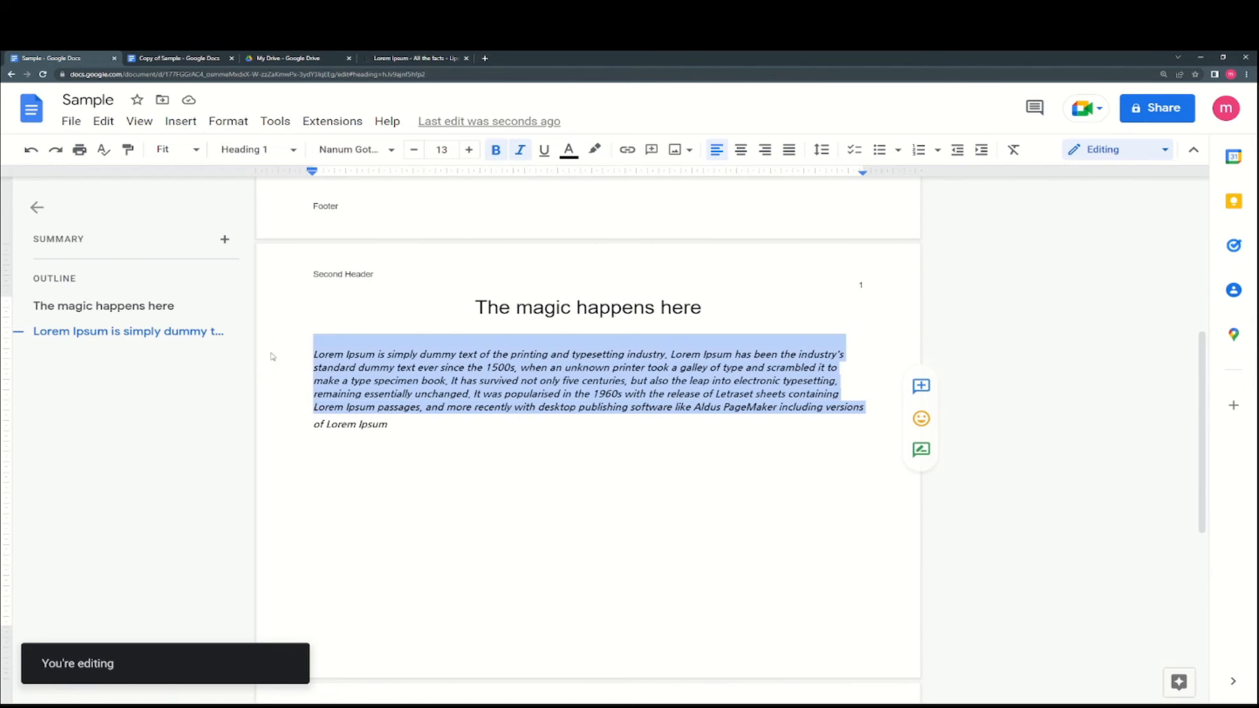
- Comment 'Text difficult to read' on the lorem paragraph, then resolve the comment
left_click(921, 387)
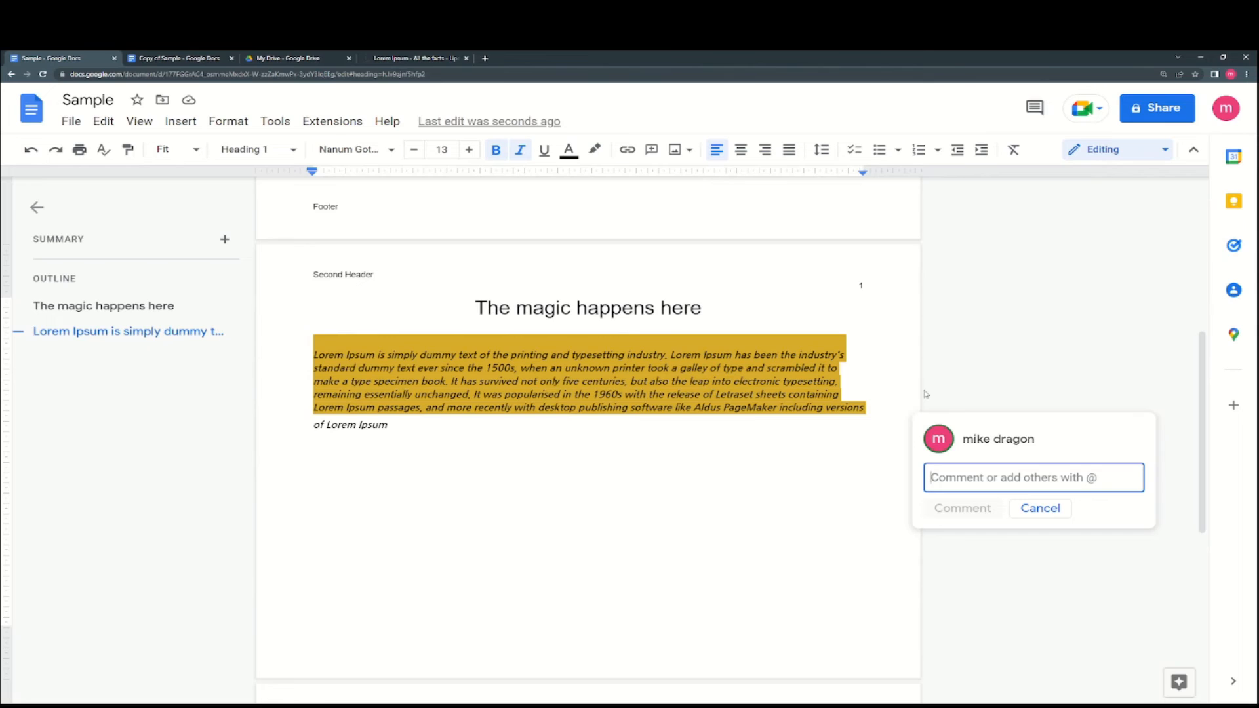
type("Text diffic")
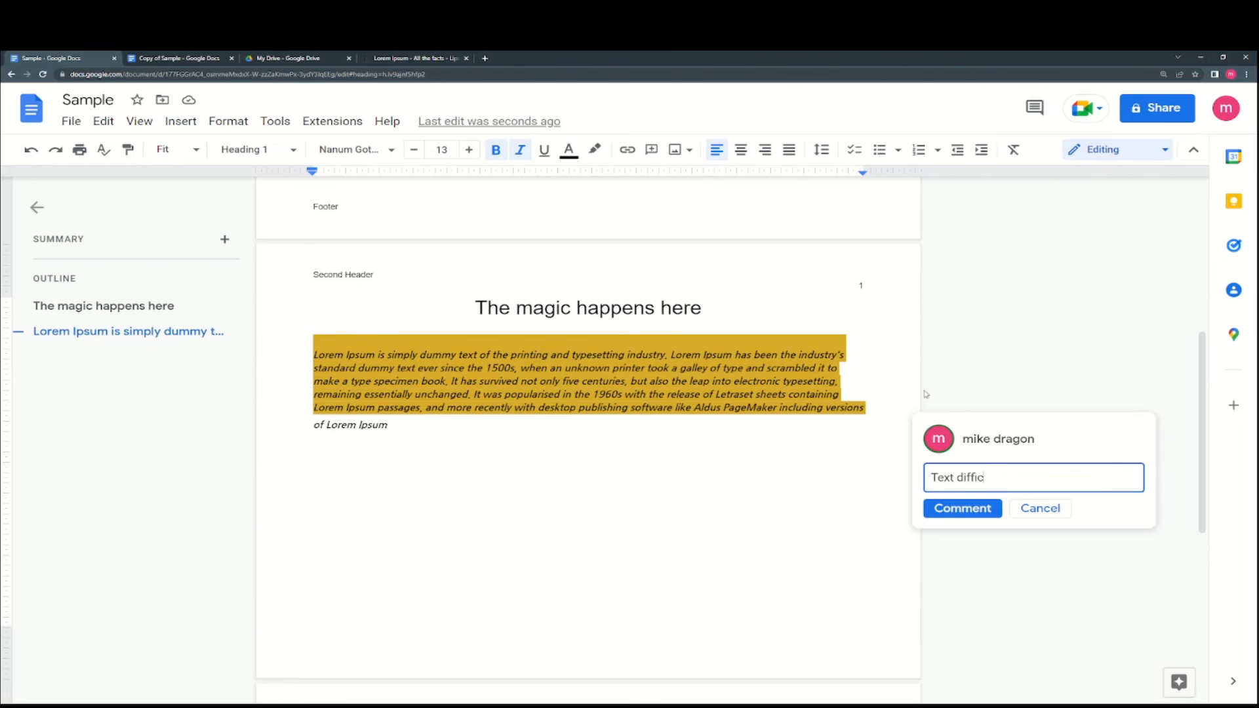
type("ult to read")
left_click(971, 503)
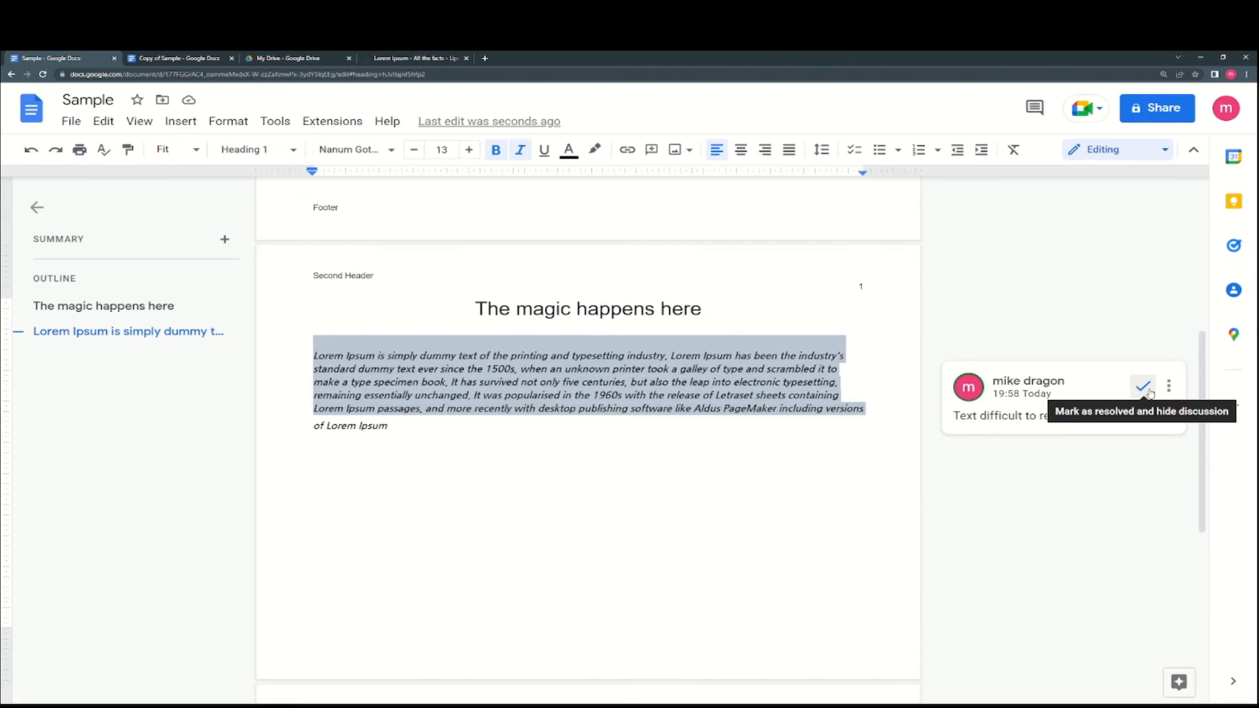
left_click(1144, 387)
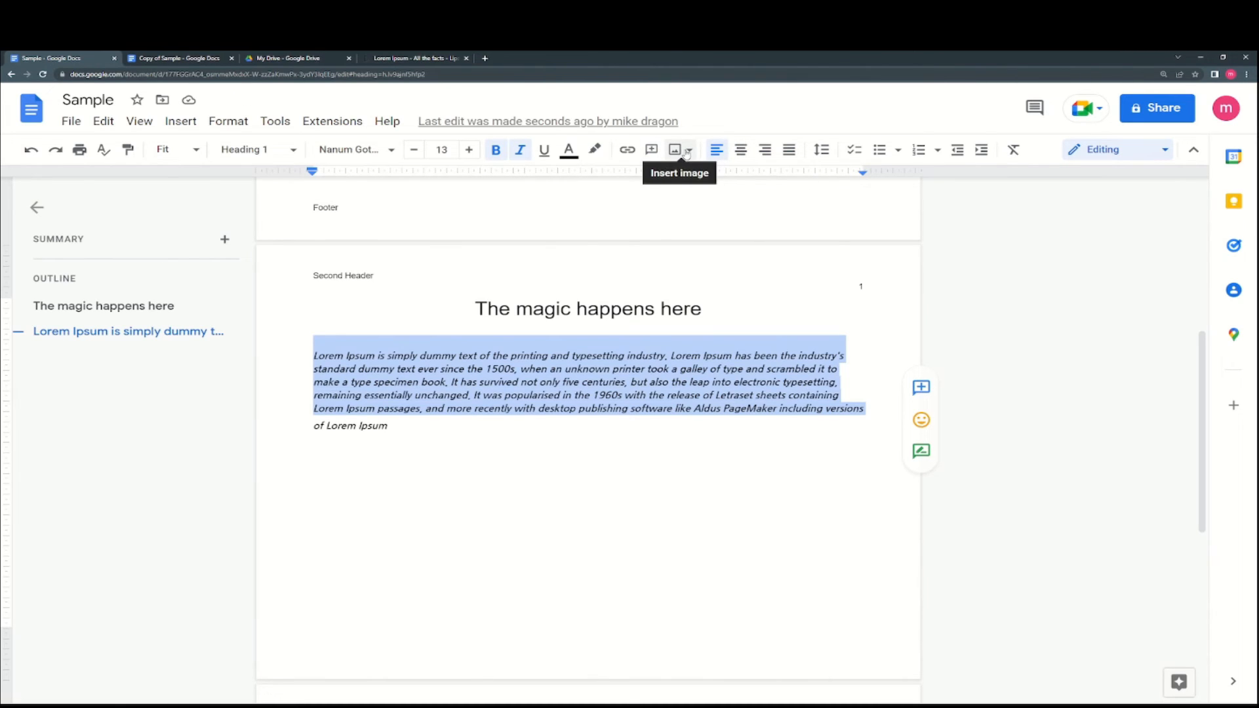
- Try centre and right alignment on the lorem paragraph, then justify it
left_click(741, 155)
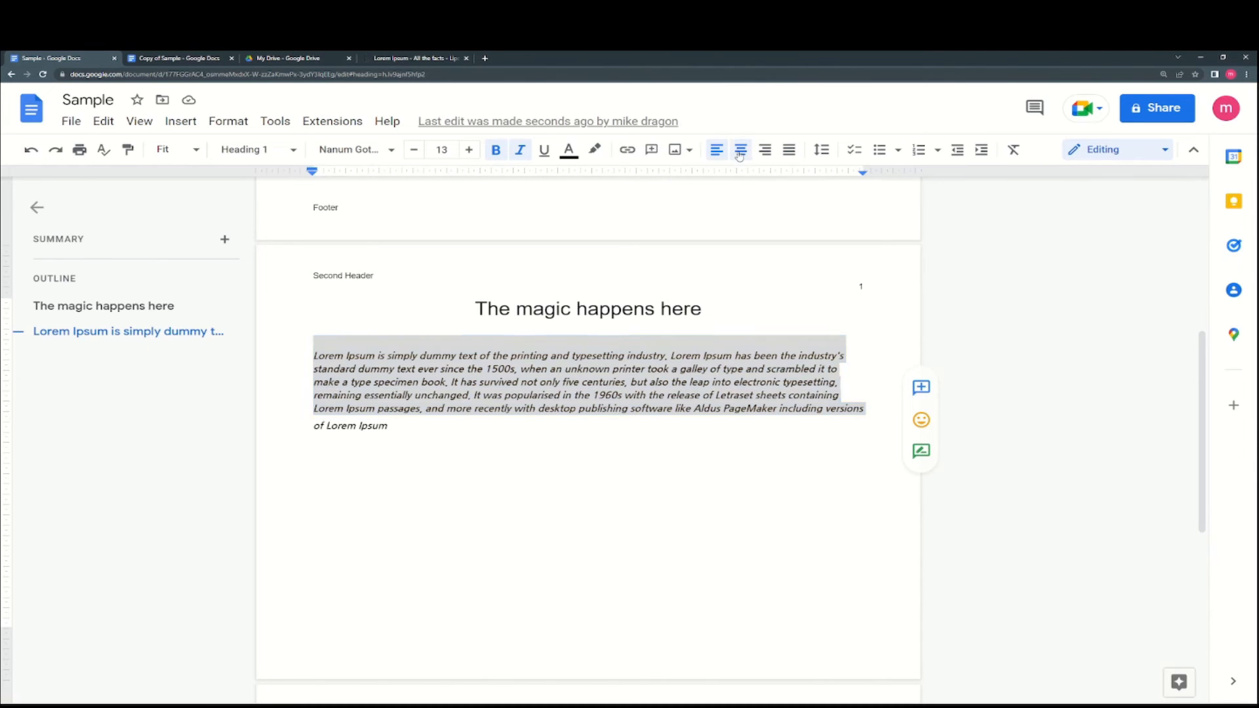
left_click(772, 152)
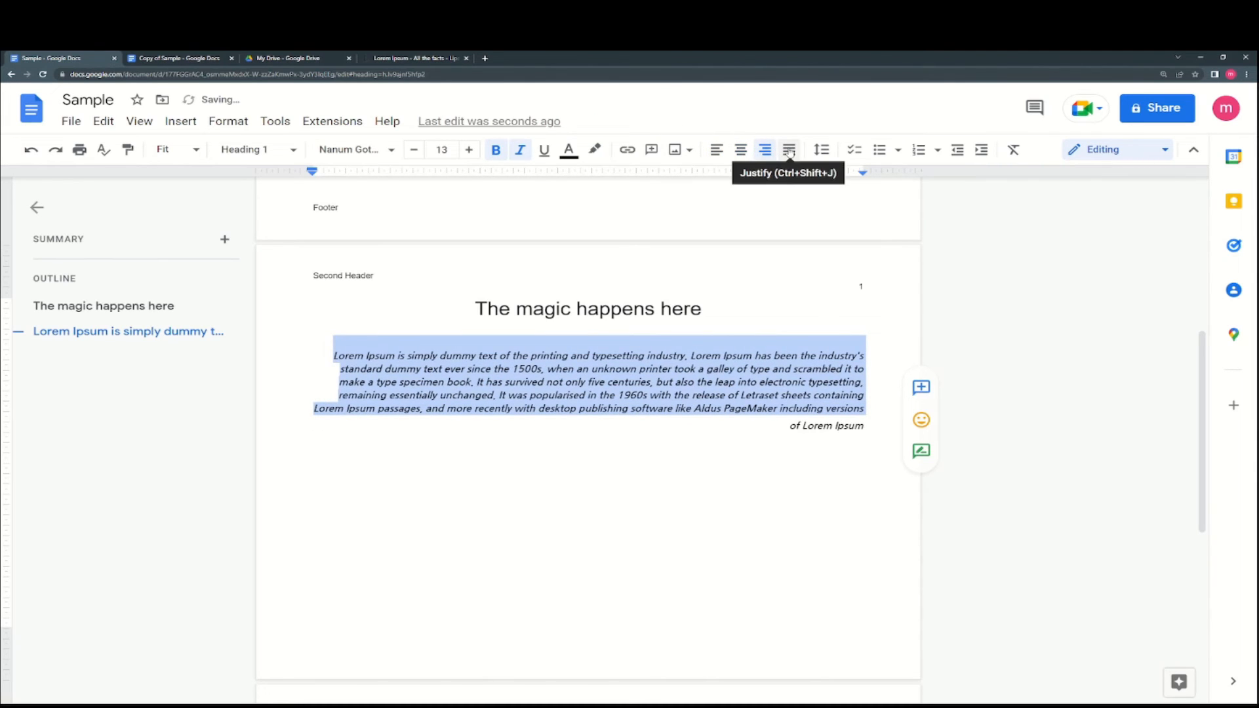
left_click(789, 152)
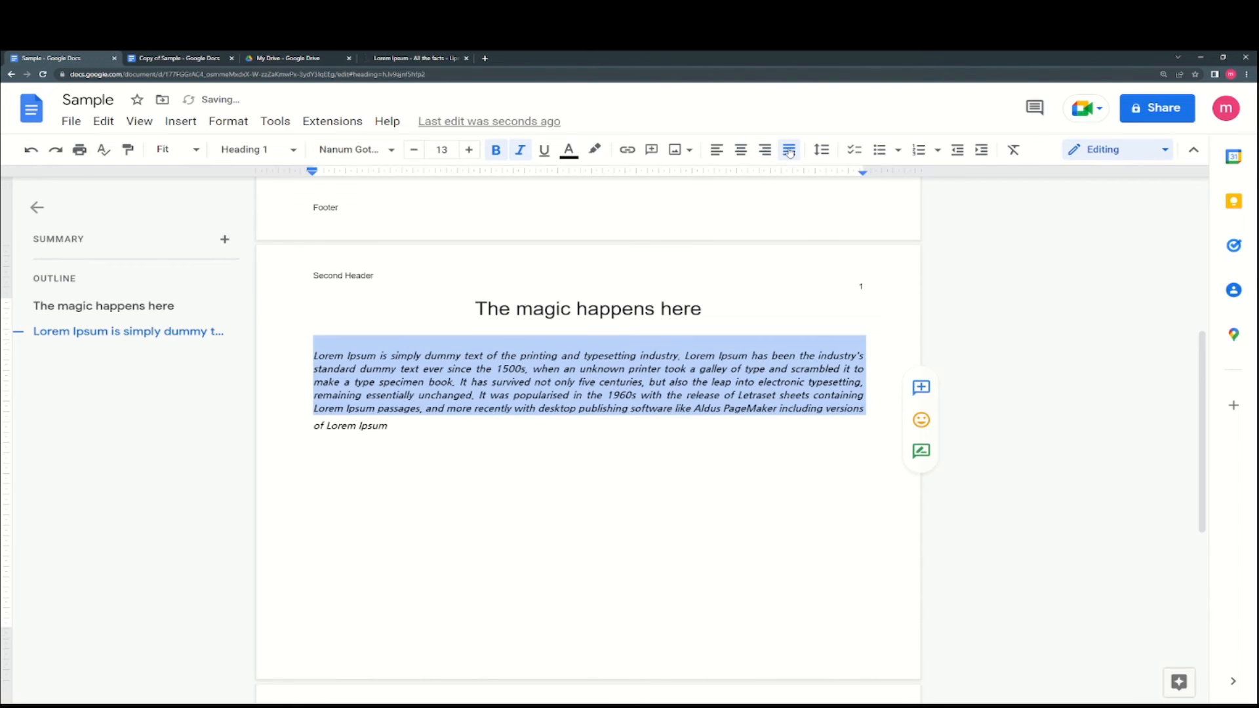
- Change the paragraph's line spacing from 1.15 to 1.5
left_click(822, 151)
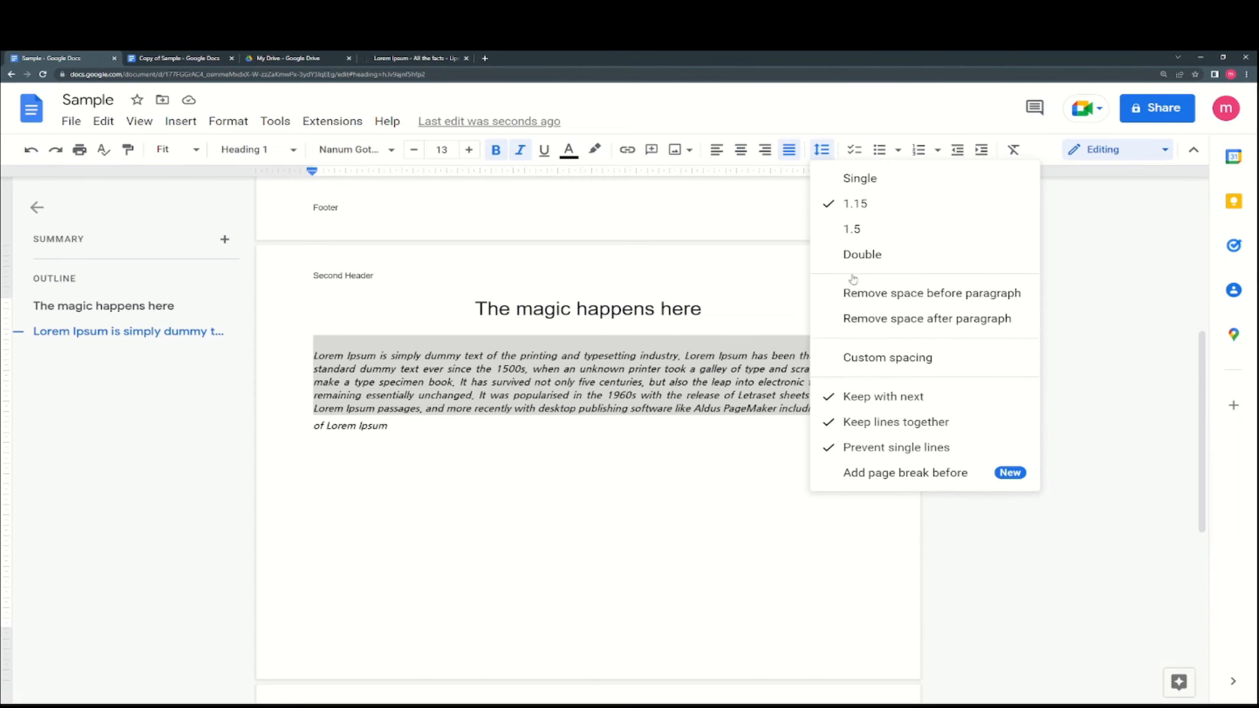
left_click(906, 227)
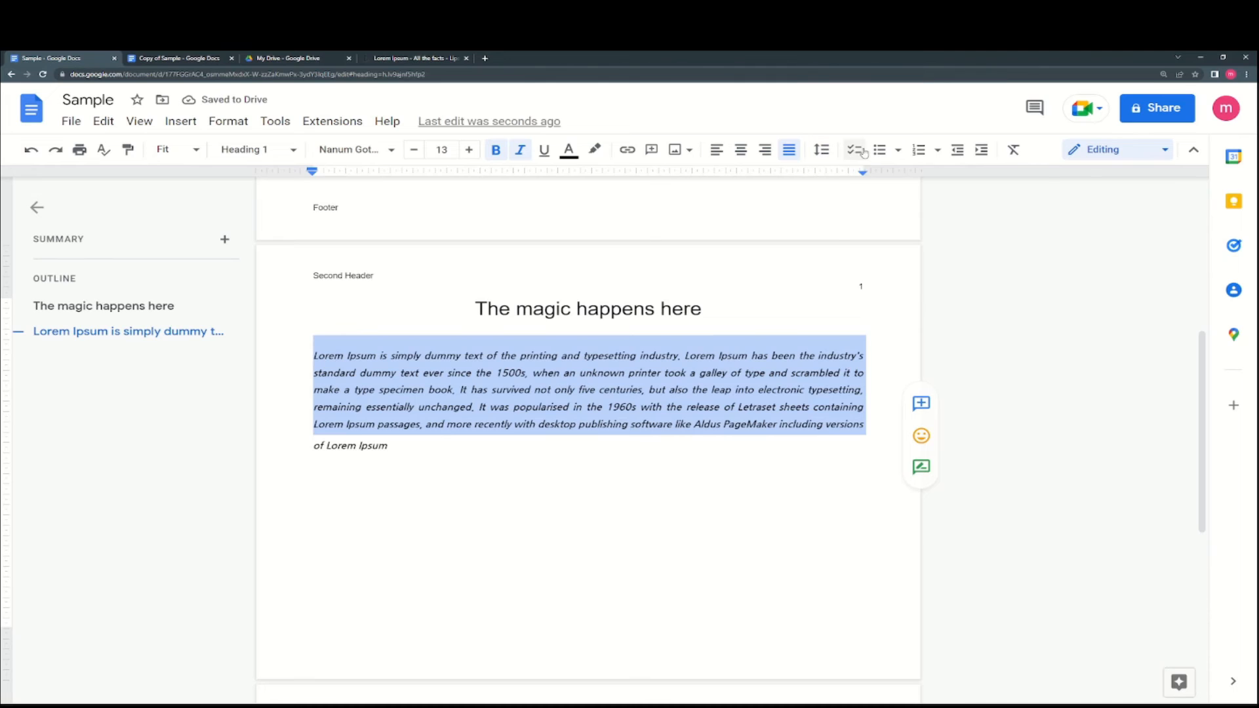
left_click(824, 150)
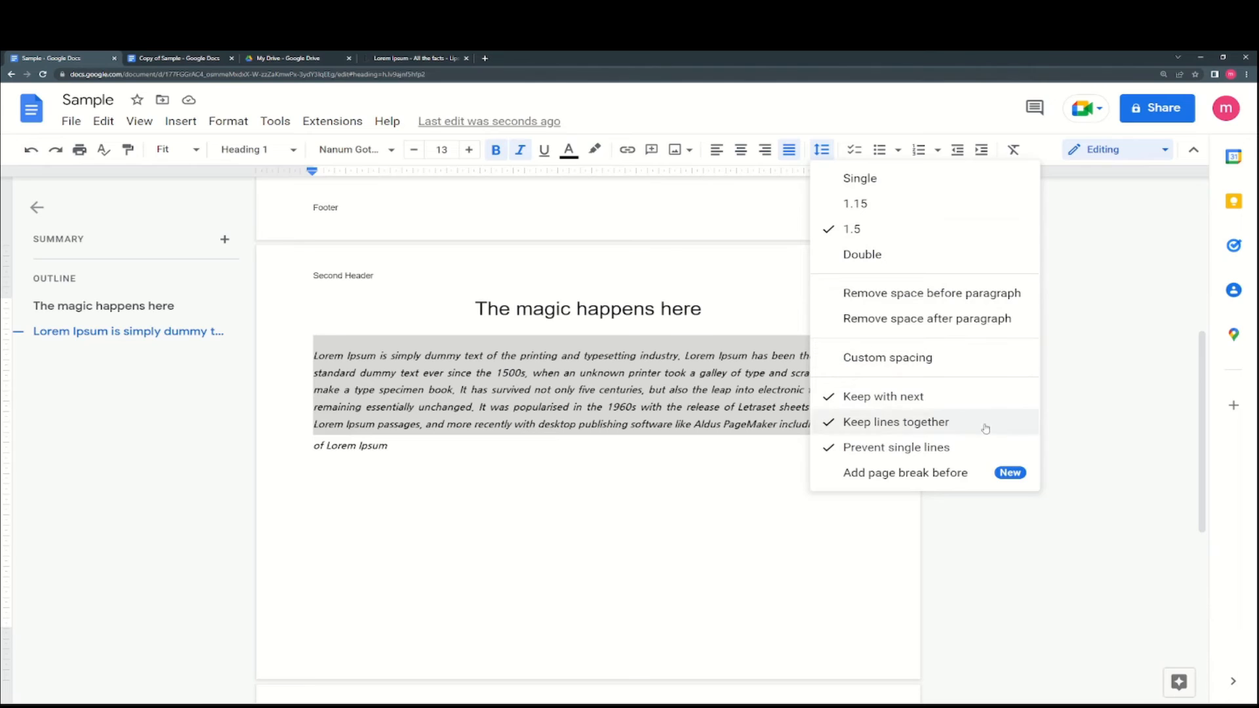
left_click(1099, 338)
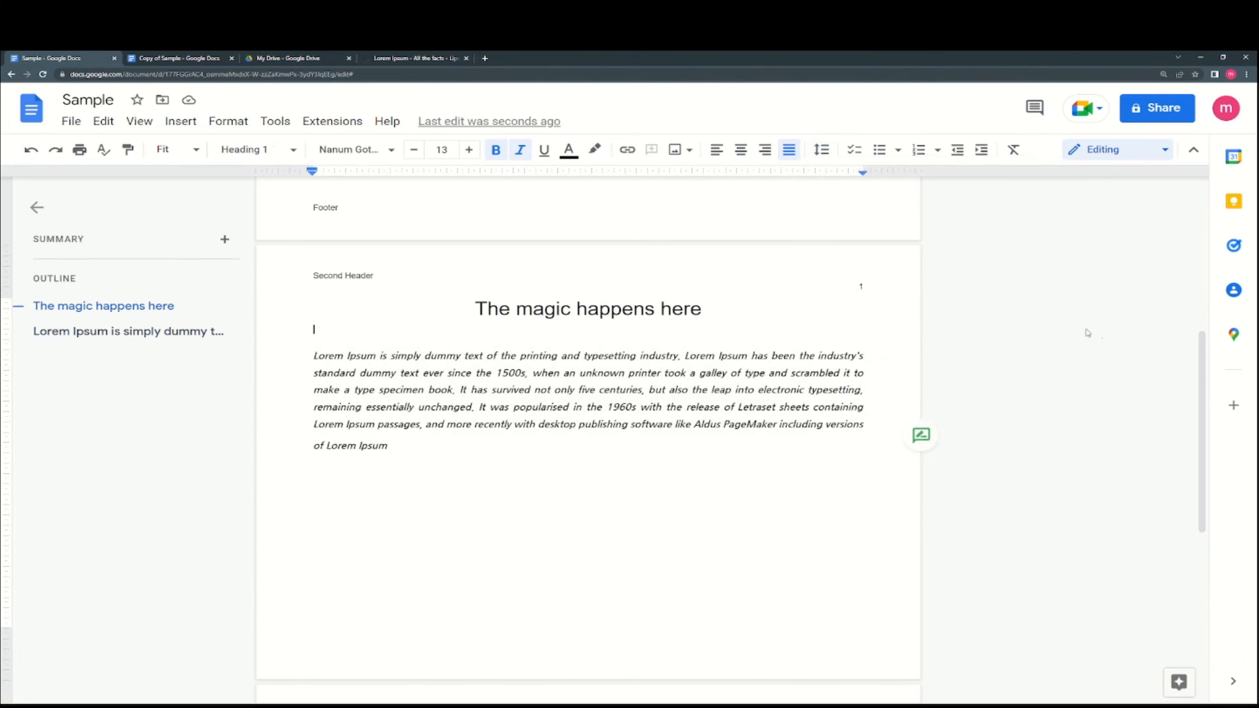
- Insert a page break after the lorem paragraph to start page 3
left_click(879, 150)
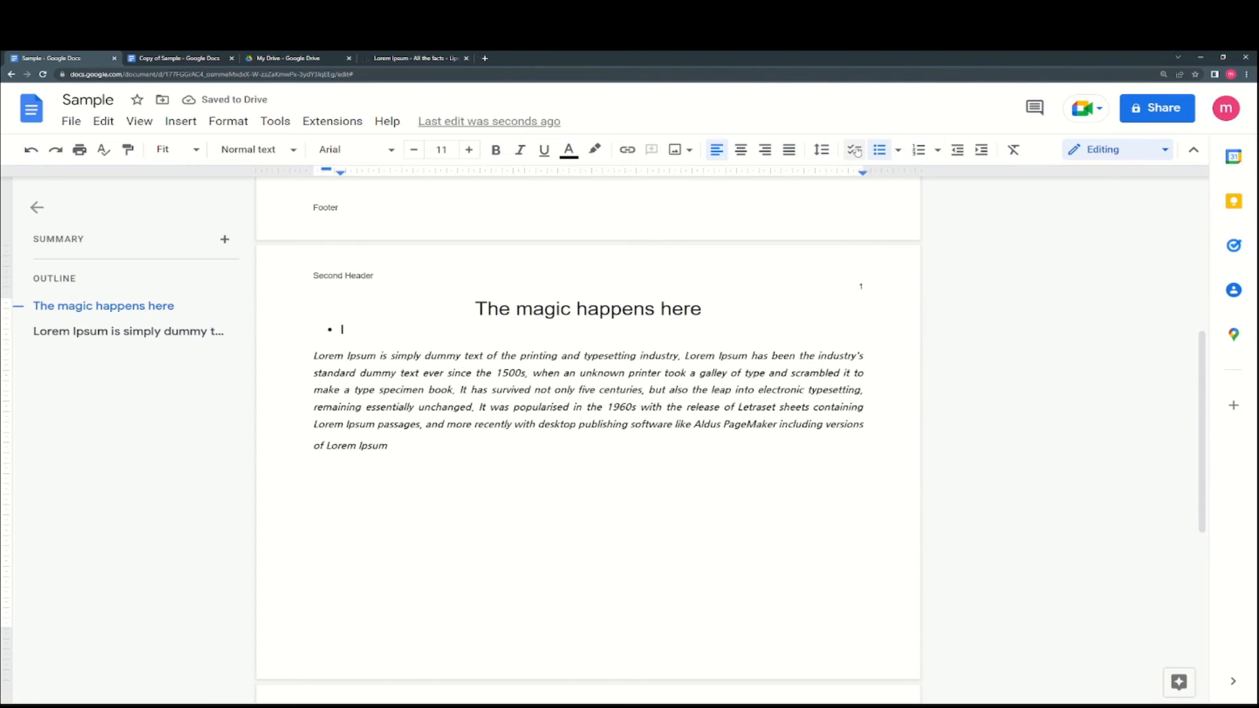
left_click(855, 150)
left_click(879, 151)
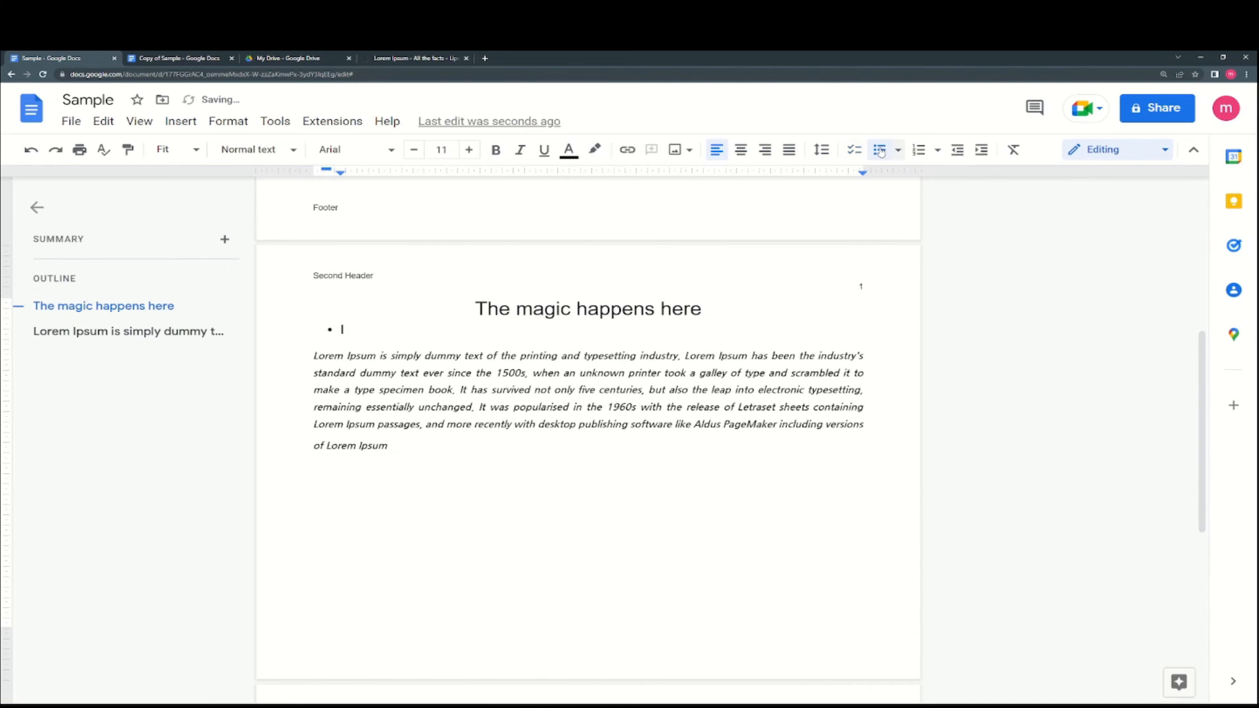
left_click(639, 474)
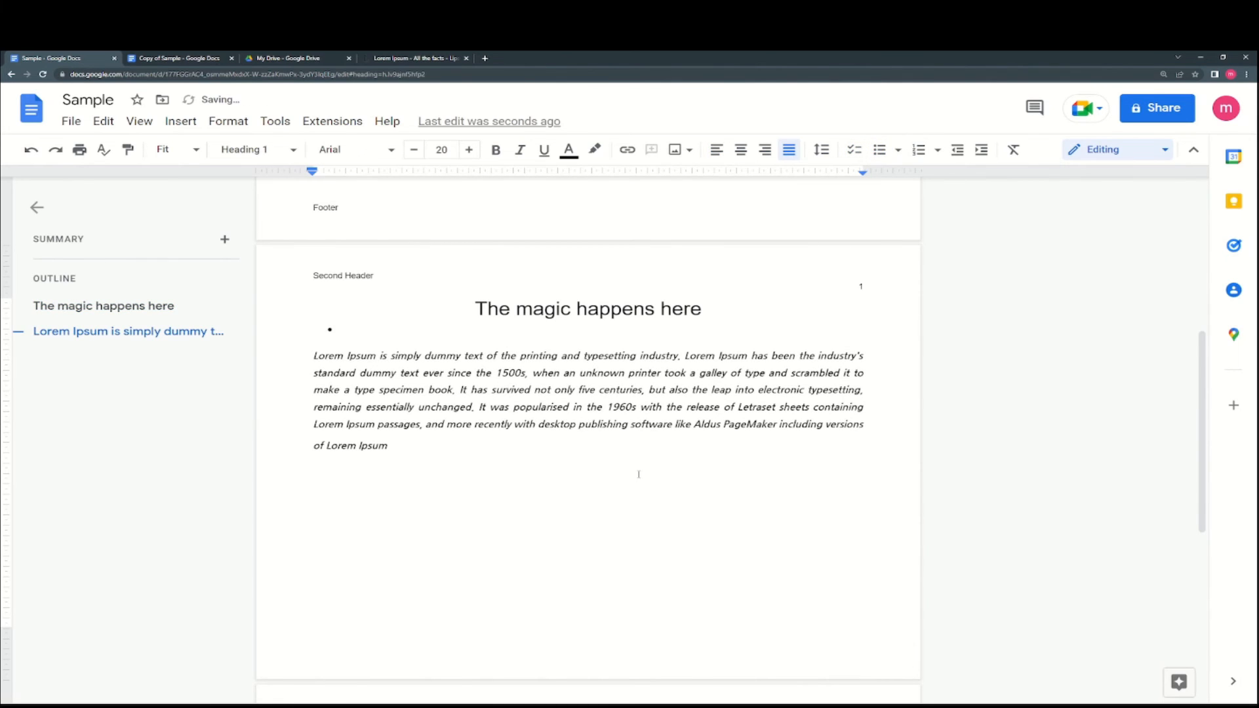
key("Down")
scroll(568, 476, "down", 4)
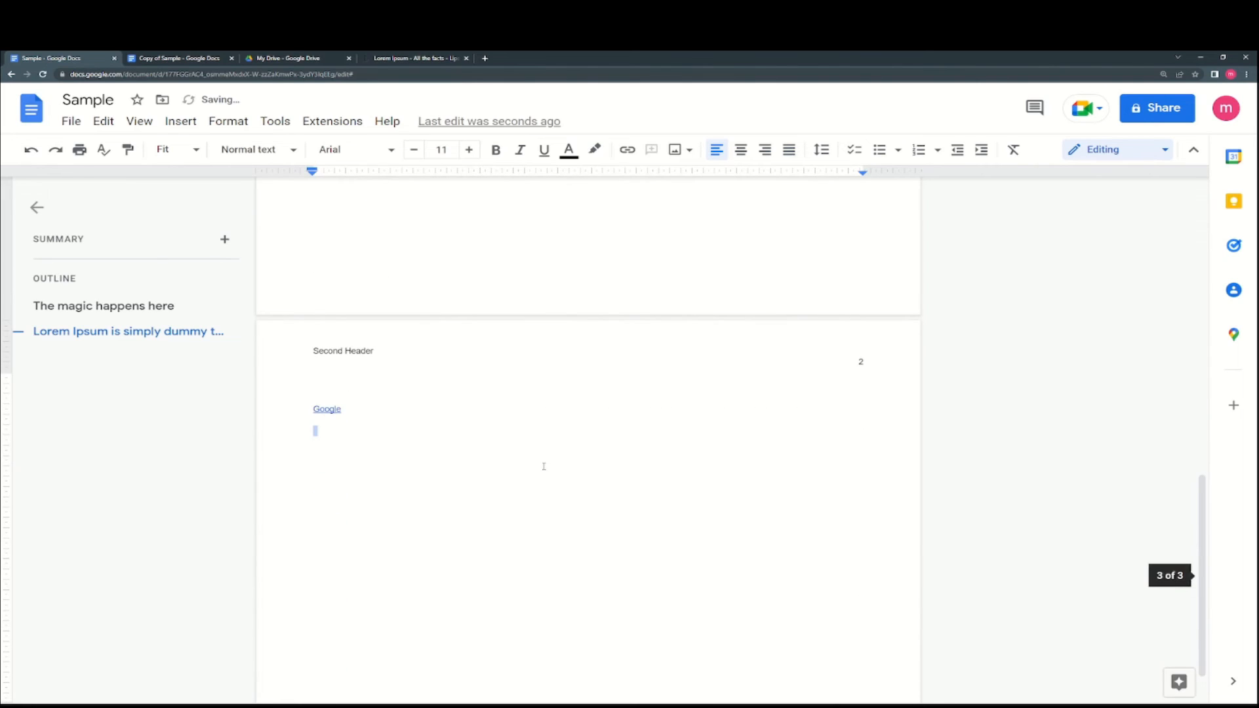
key("ctrl+Return")
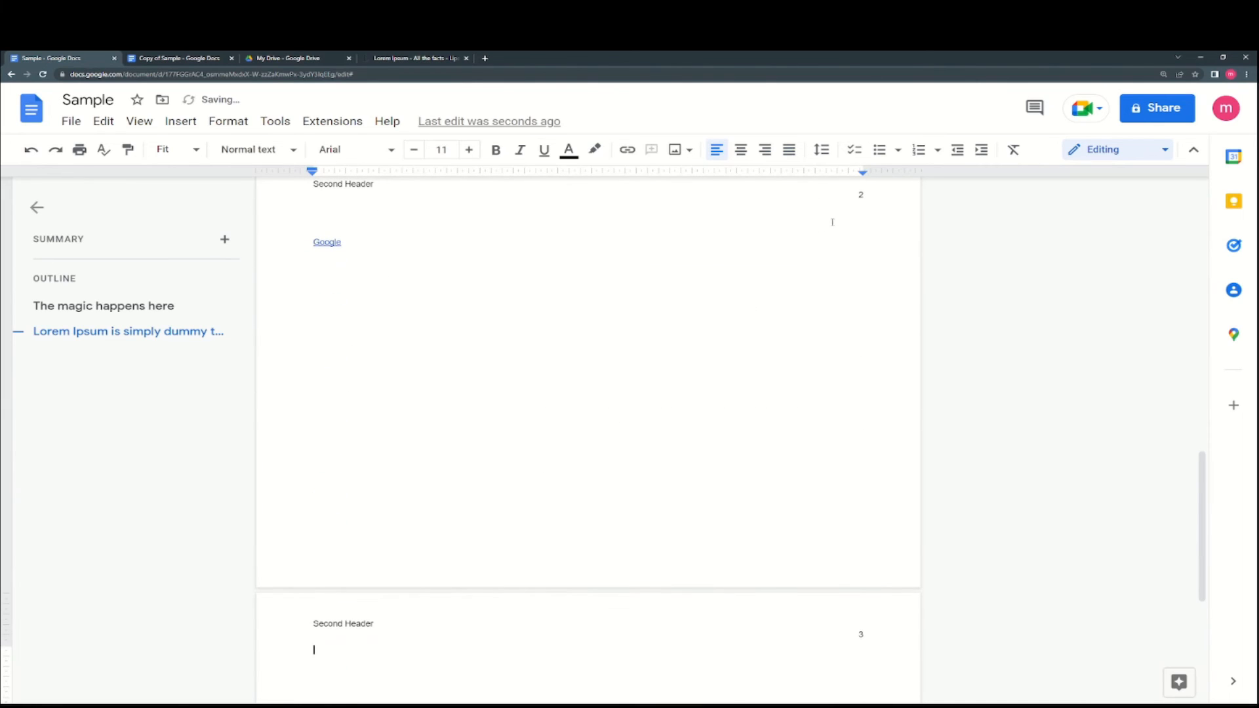
scroll(869, 182, "down", 3)
- Make a checklist of Bananas, Oranges and Strawberries, leaving an empty fourth item
left_click(854, 150)
type("Bananas")
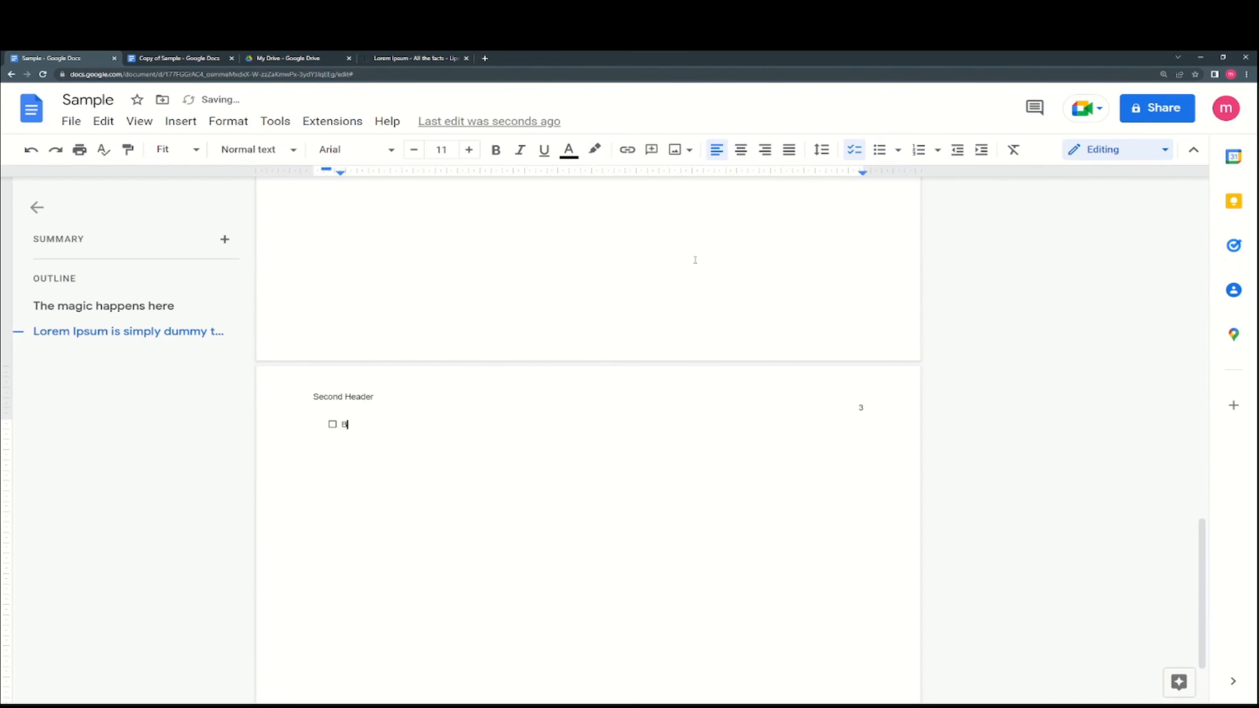
key("Return")
type("Oraga")
type("ges")
key("Return")
type("Strawberries")
key("Return")
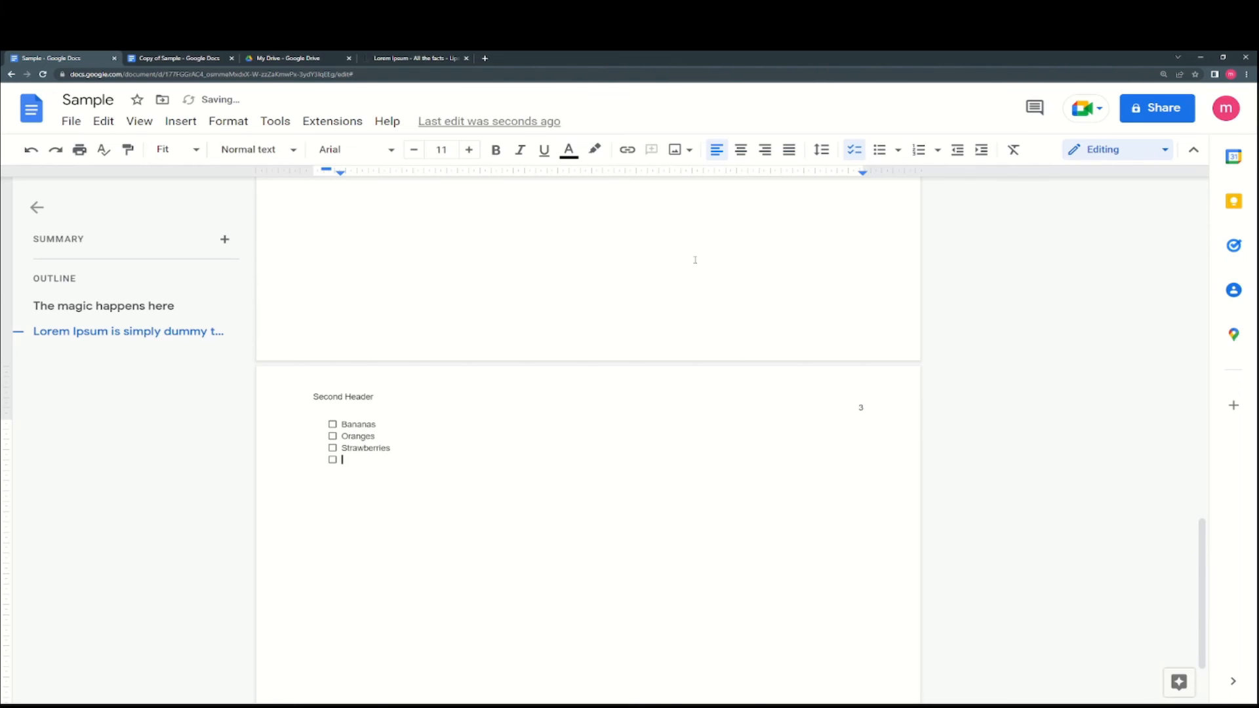
left_click(879, 149)
left_click(853, 149)
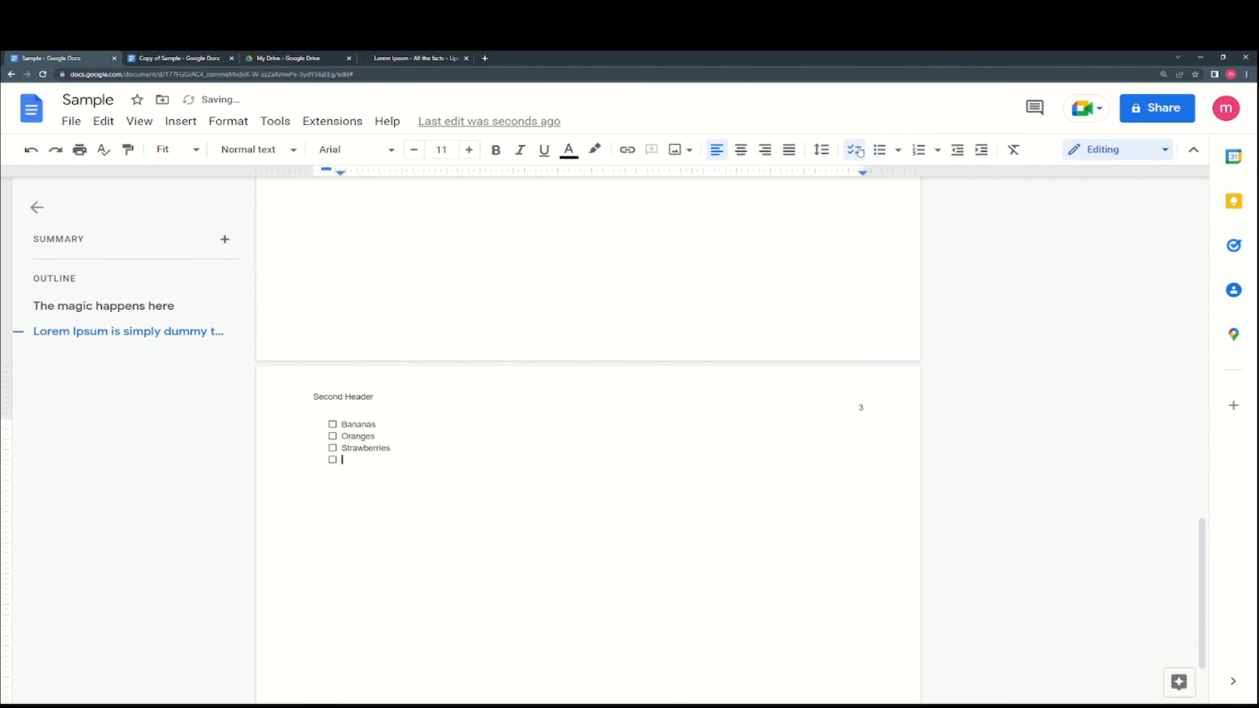
- Number the fruit list in the 1), 2), 3) style
left_click(919, 150)
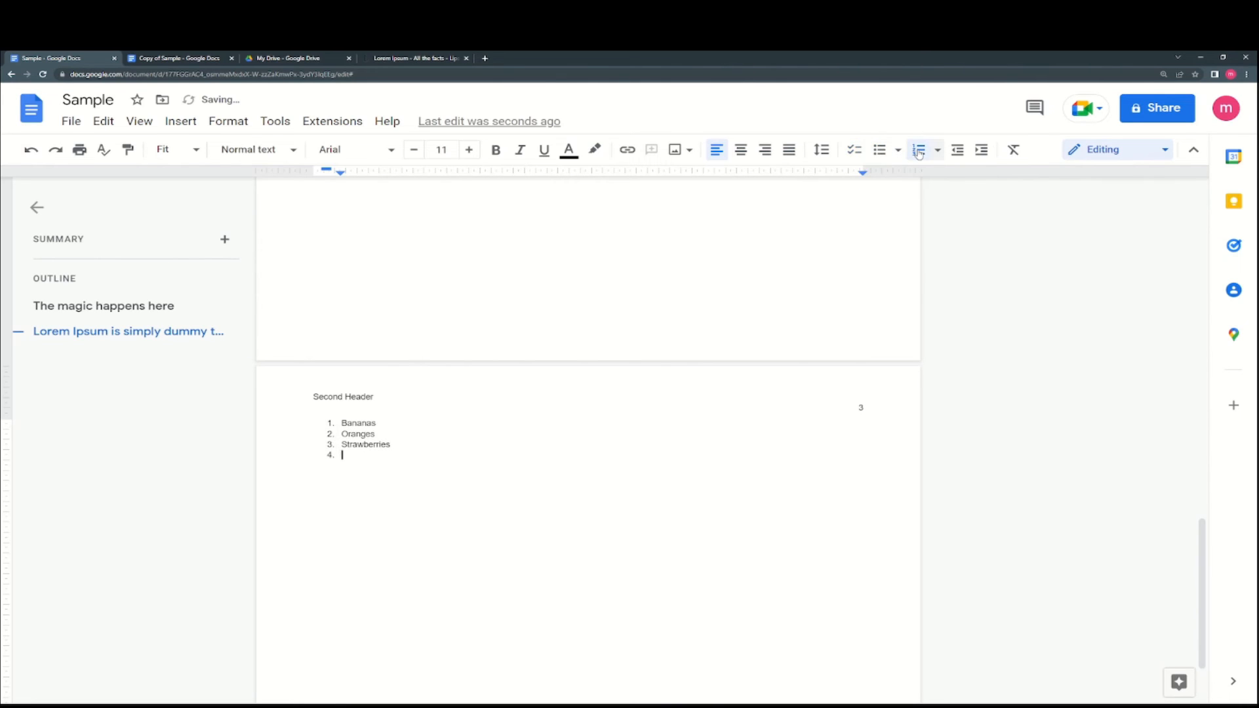
left_click(938, 150)
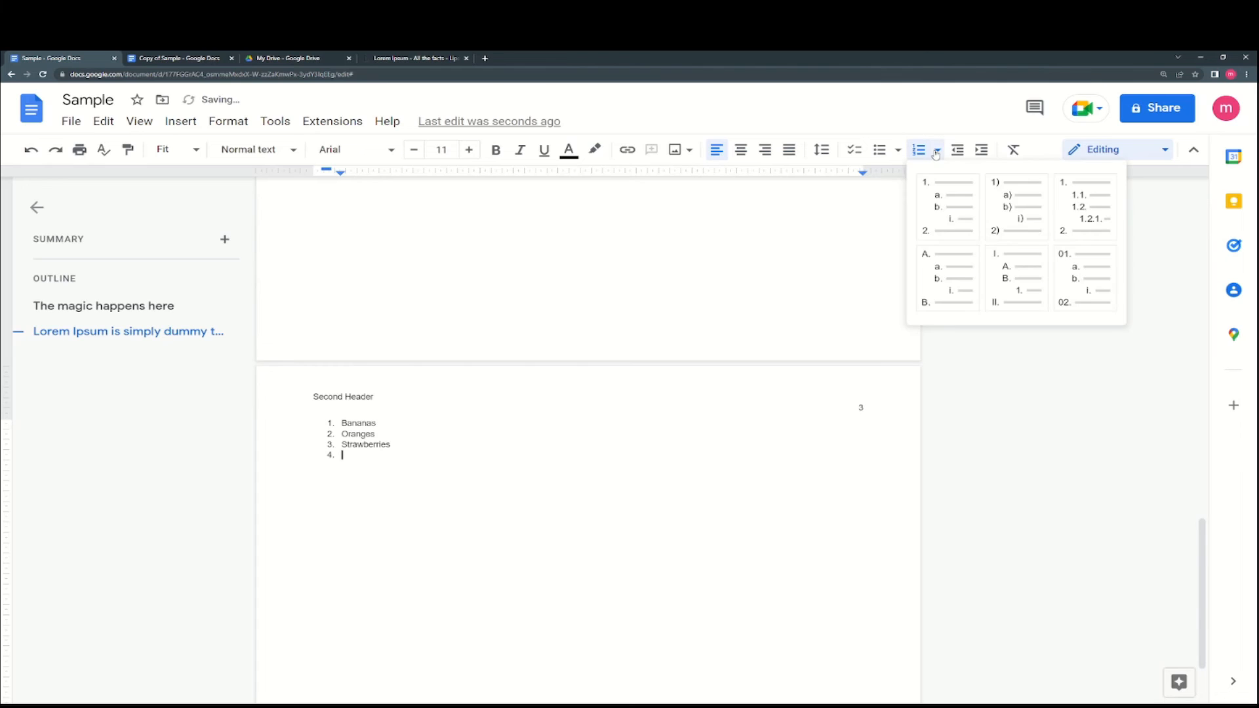
left_click(949, 222)
left_click_drag(363, 448, 337, 422)
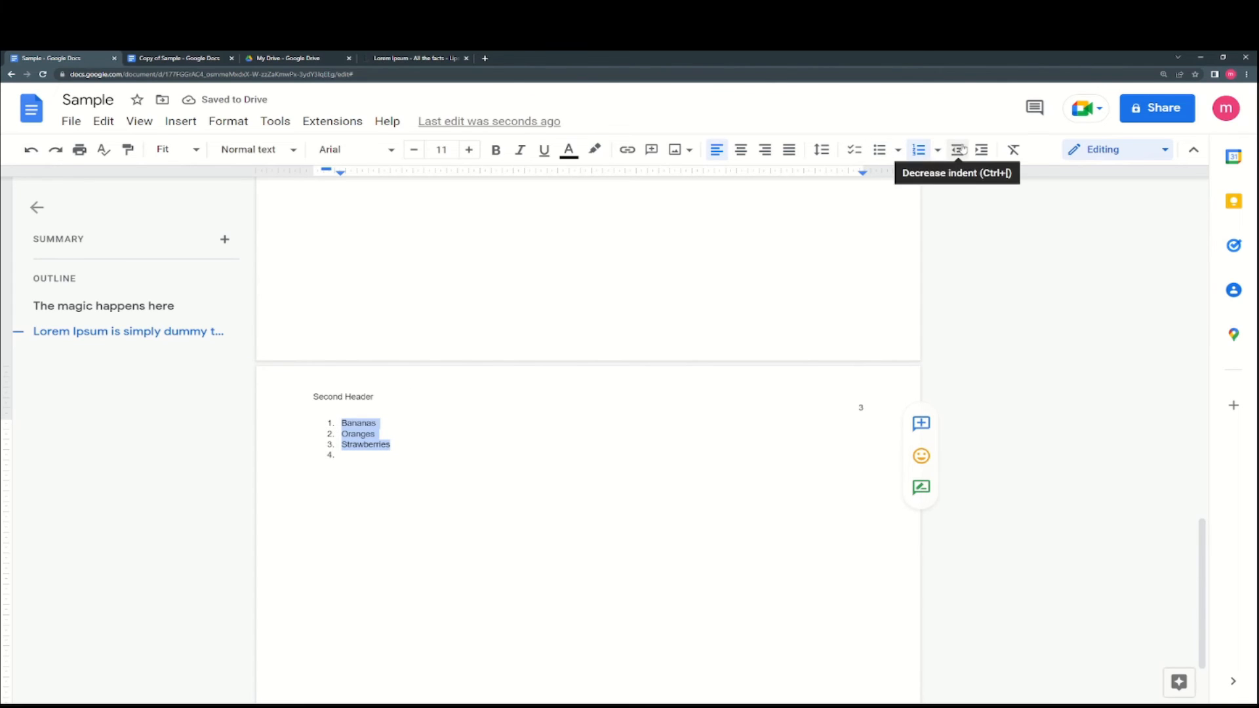
left_click(938, 149)
left_click(984, 192)
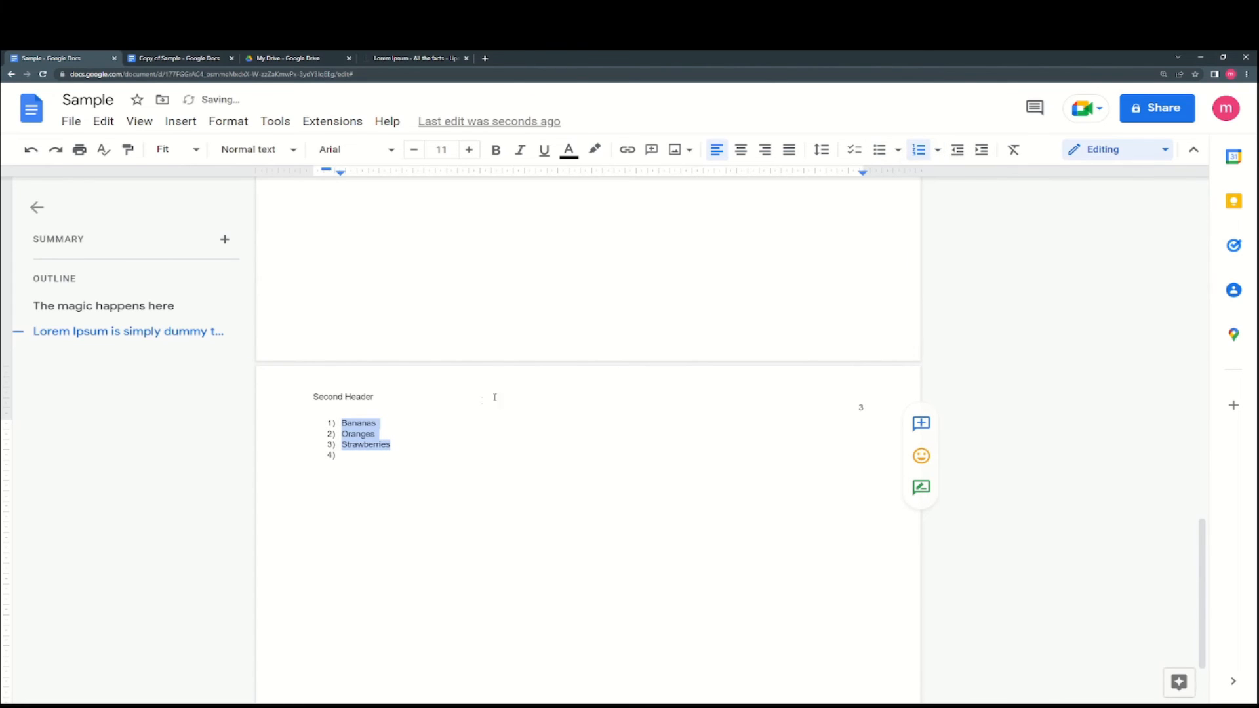
- Remove the extra empty numbered items below Strawberries
left_click(404, 454)
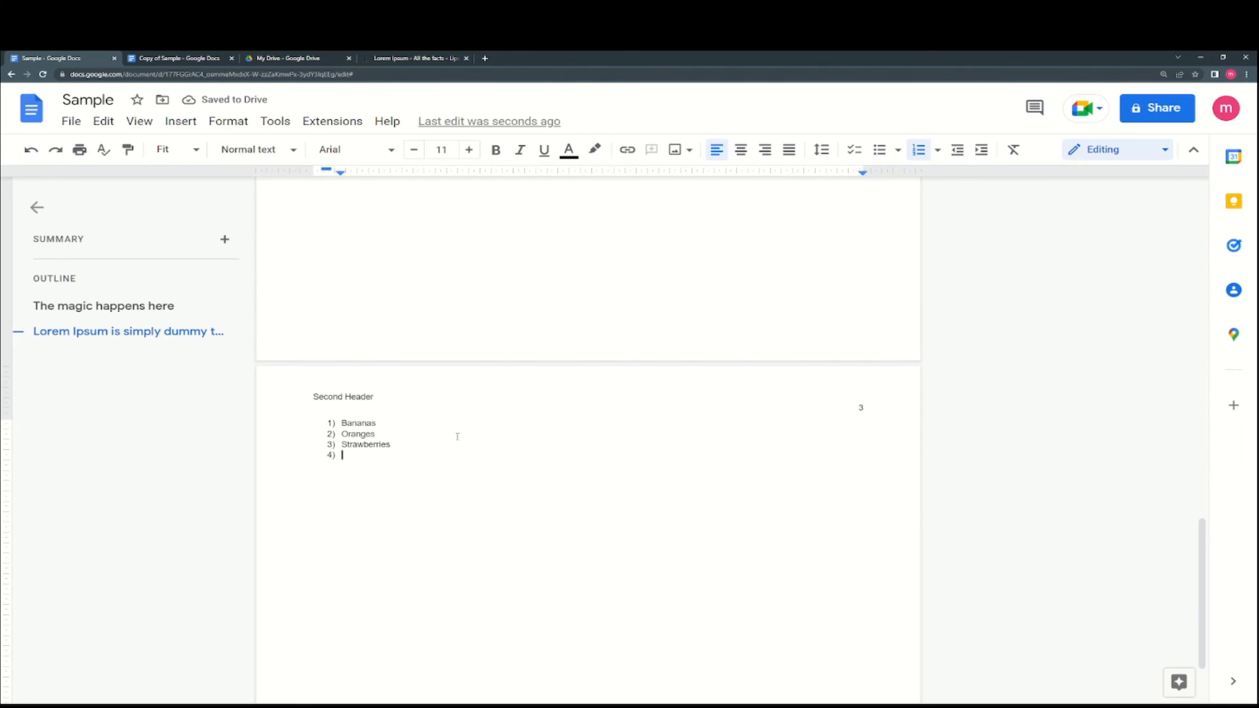
key("Return")
key("ctrl+z")
key("shift+Return")
type("1")
key("Return")
key("BackSpace")
key("ctrl+z")
key("Return")
key("BackSpace")
key("BackSpace")
key("BackSpace")
key("Return")
key("BackSpace")
key("BackSpace")
key("BackSpace")
key("BackSpace")
key("BackSpace")
- Renumber Strawberries in the 1) style and add two 'D' items to the list
left_click(918, 150)
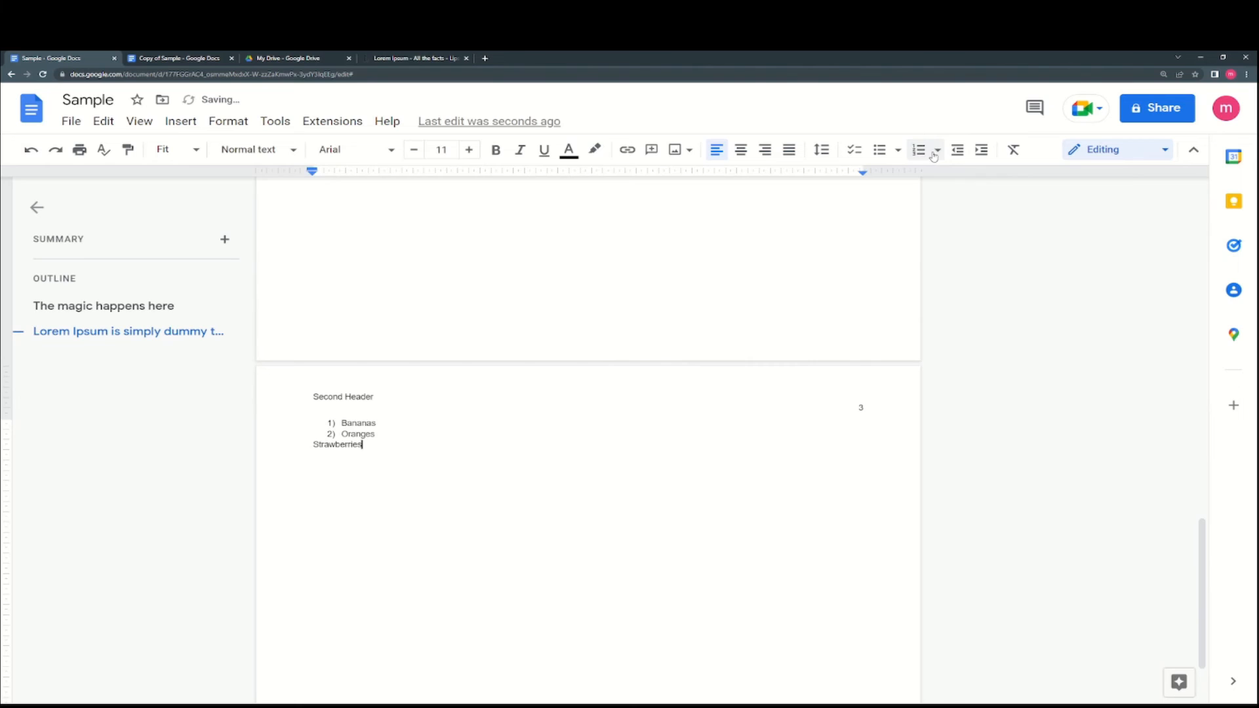
left_click(938, 151)
left_click(1012, 198)
key("Return")
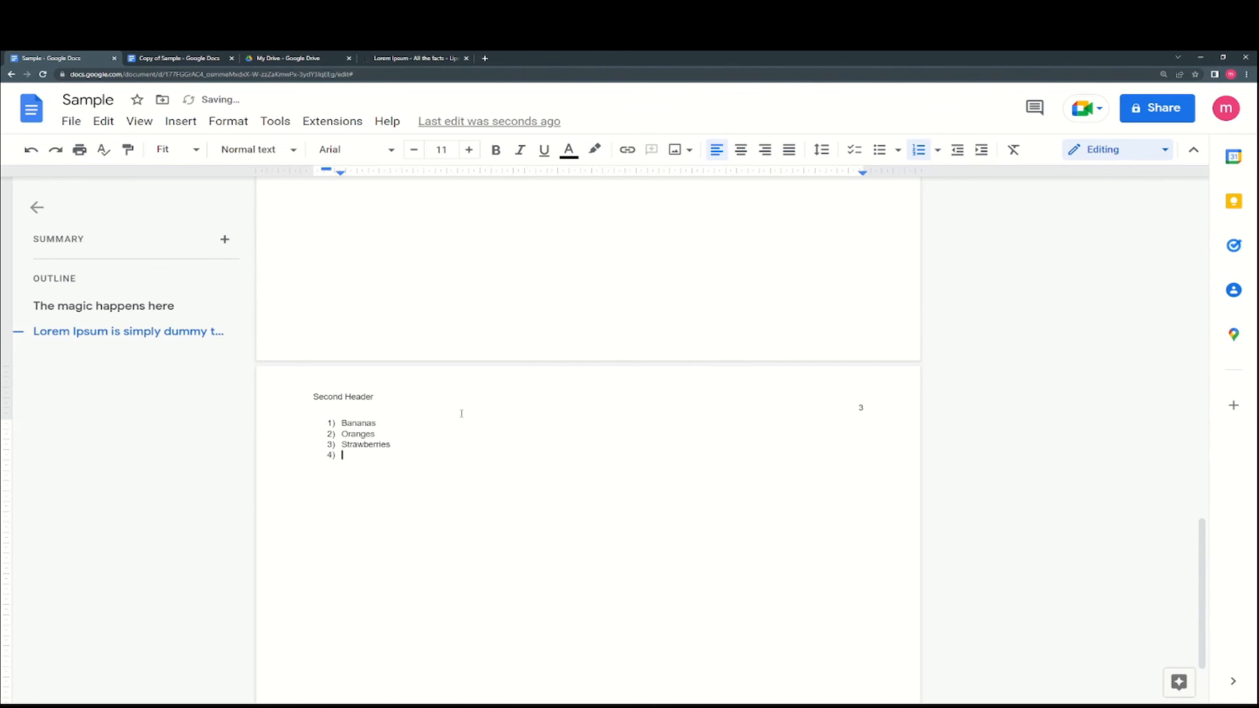
type("D")
key("Return")
type("D")
key("Return")
key("Return")
key("BackSpace")
key("BackSpace")
key("BackSpace")
- Delete the whole numbered fruit list from page 3
left_click_drag(358, 457, 284, 426)
key("BackSpace")
key("BackSpace")
key("BackSpace")
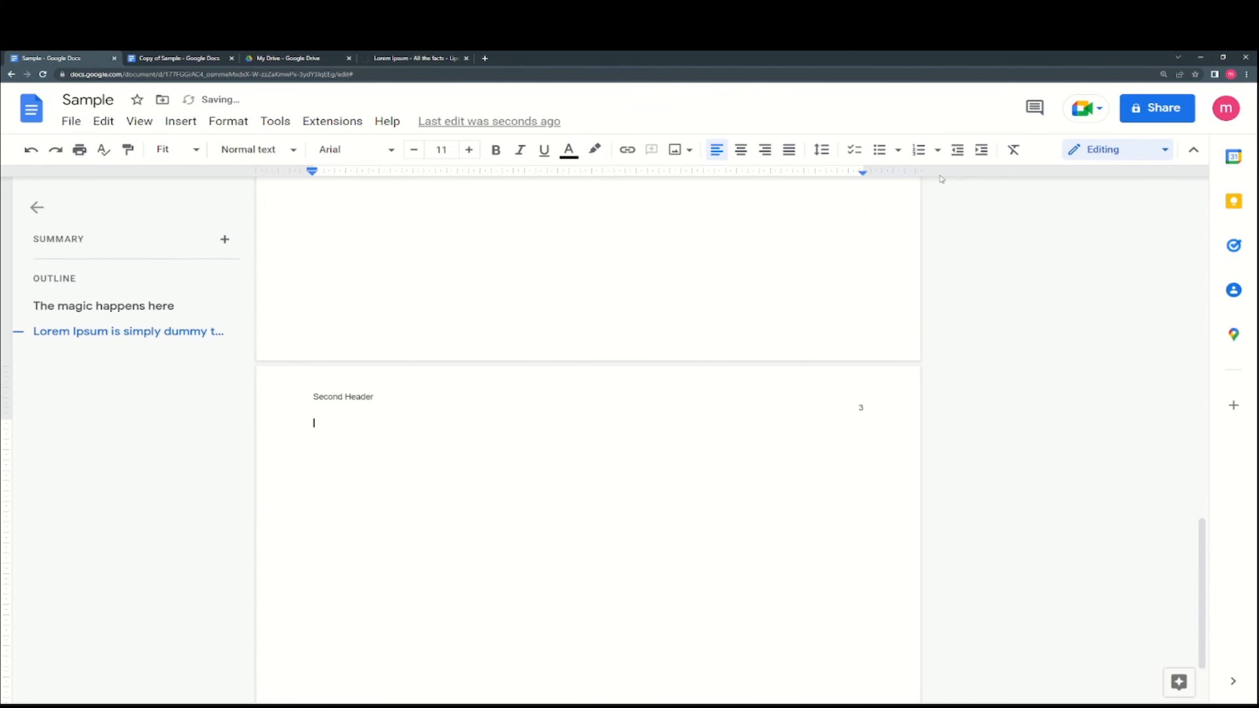
left_click(938, 151)
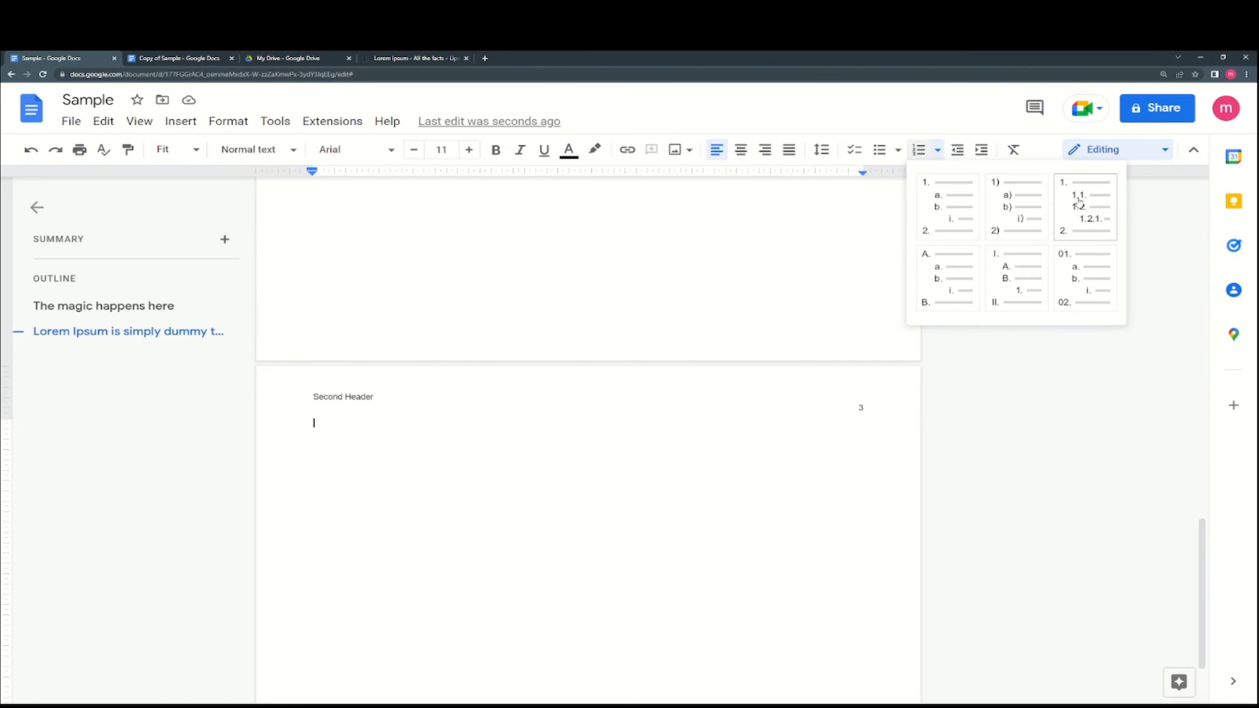
left_click(871, 347)
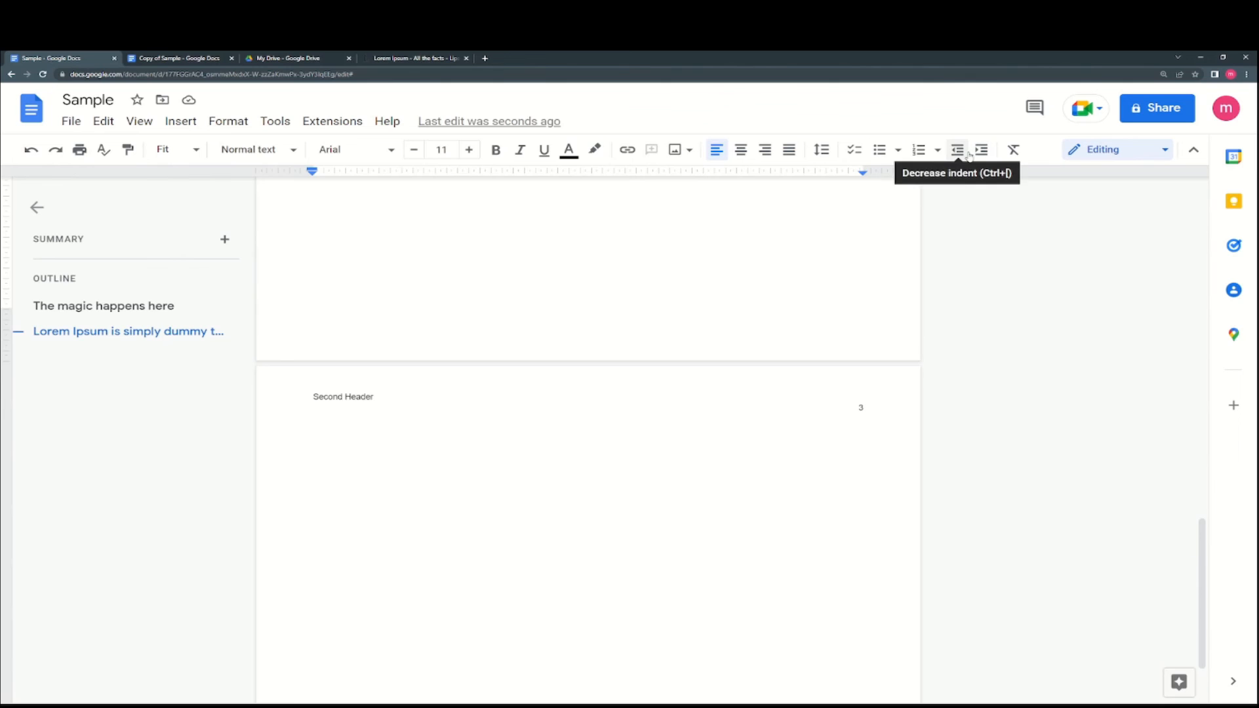
- Select the Lorem Ipsum paragraph and test the indent buttons, ending with no indent
scroll(686, 296, "up", 15)
scroll(687, 296, "up", 8)
scroll(420, 326, "down", 7)
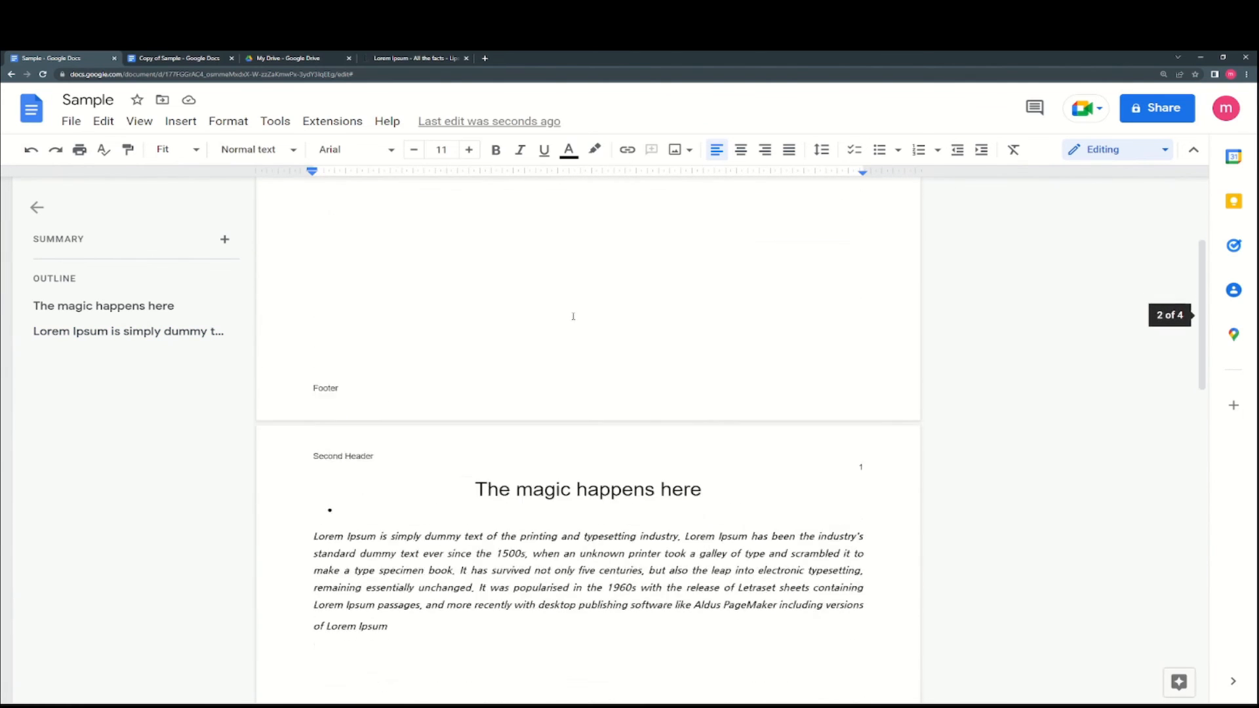
left_click_drag(420, 325, 281, 247)
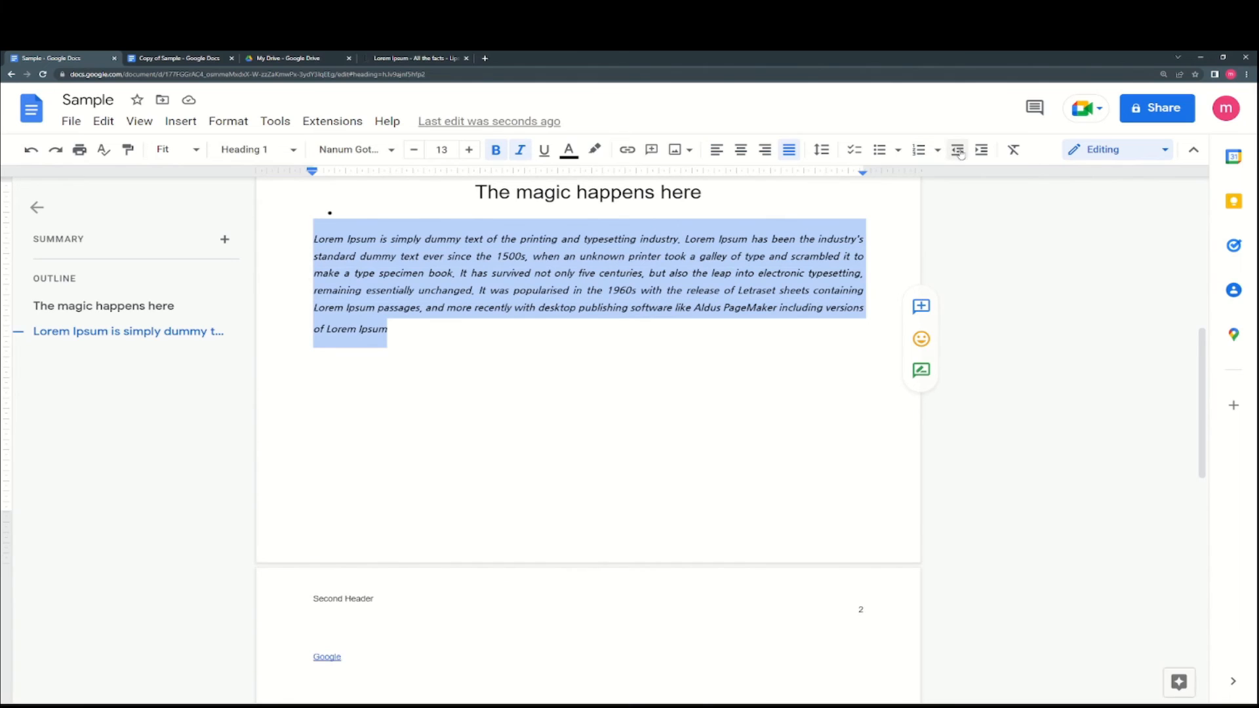
left_click(981, 150)
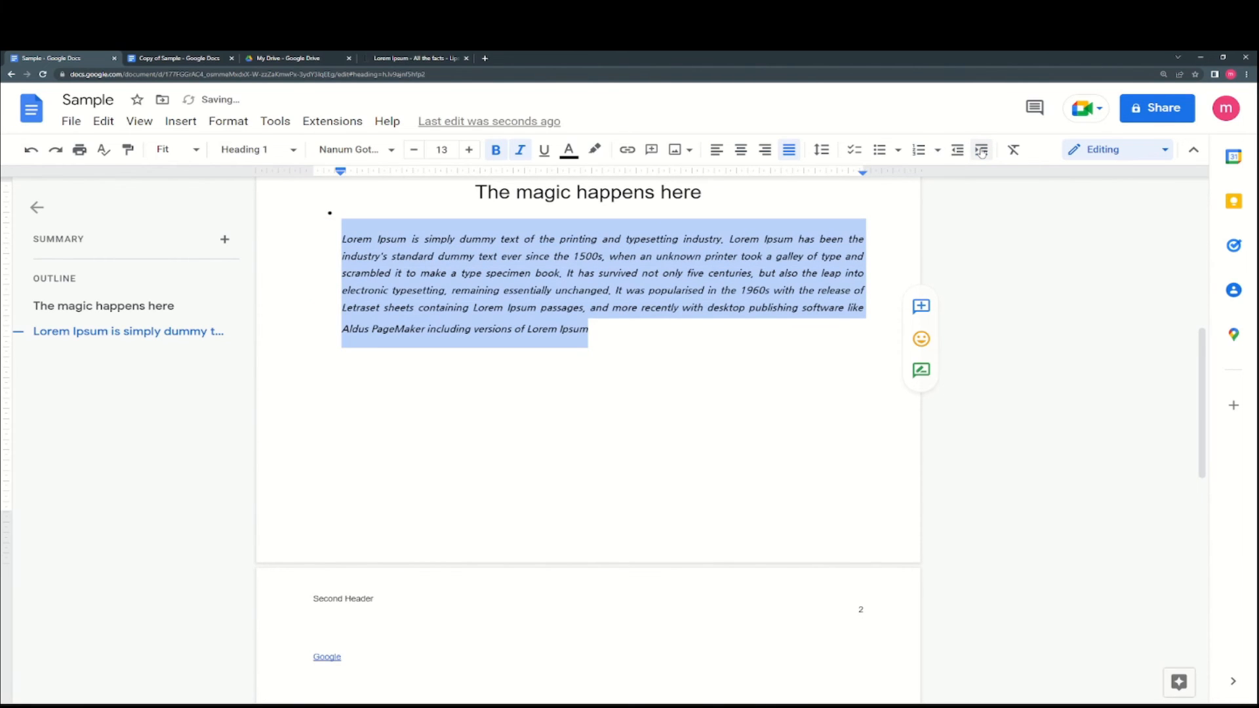
left_click(982, 150)
left_click(981, 150)
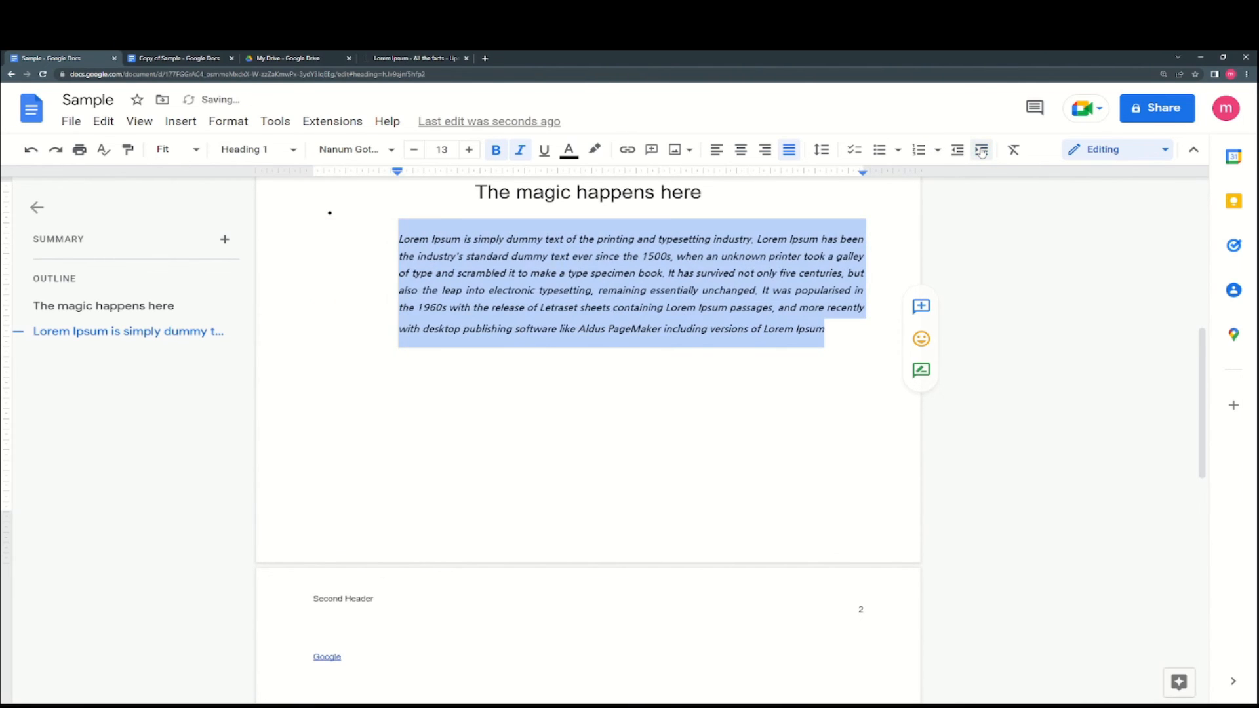
left_click(957, 150)
left_click(957, 151)
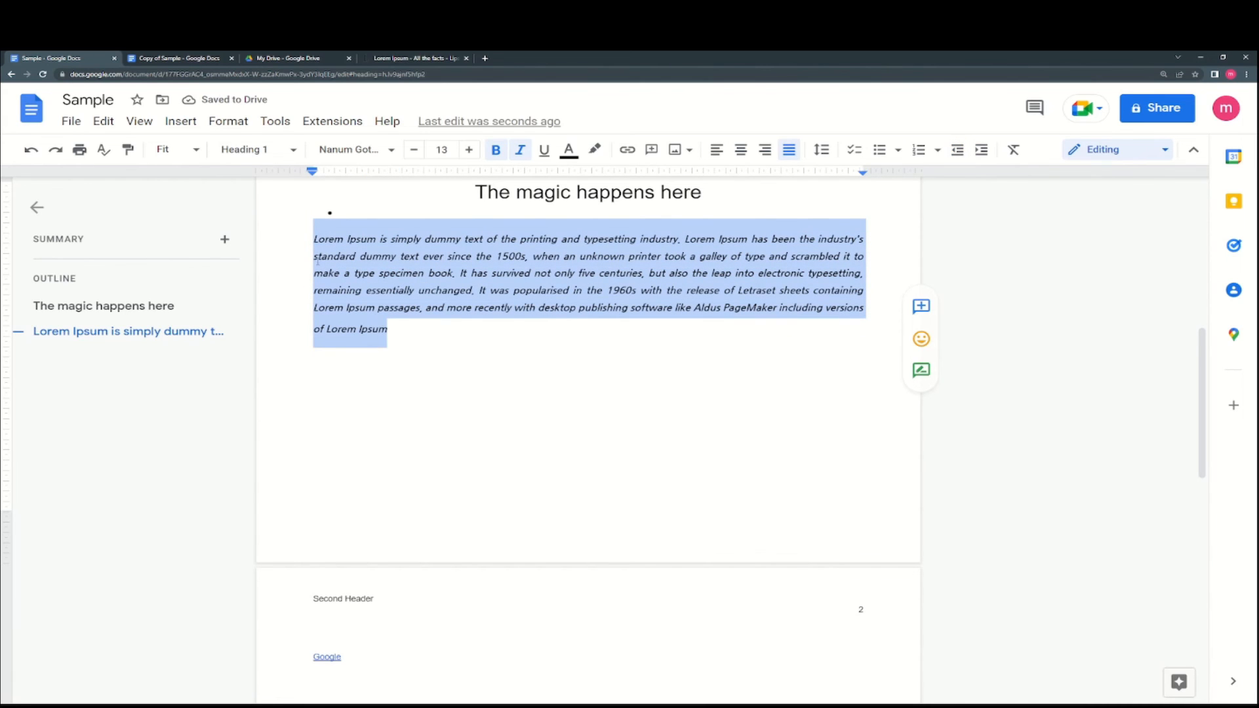
- Drag the ruler's left and right indent markers inward to narrow the paragraph
scroll(333, 259, "up", 5)
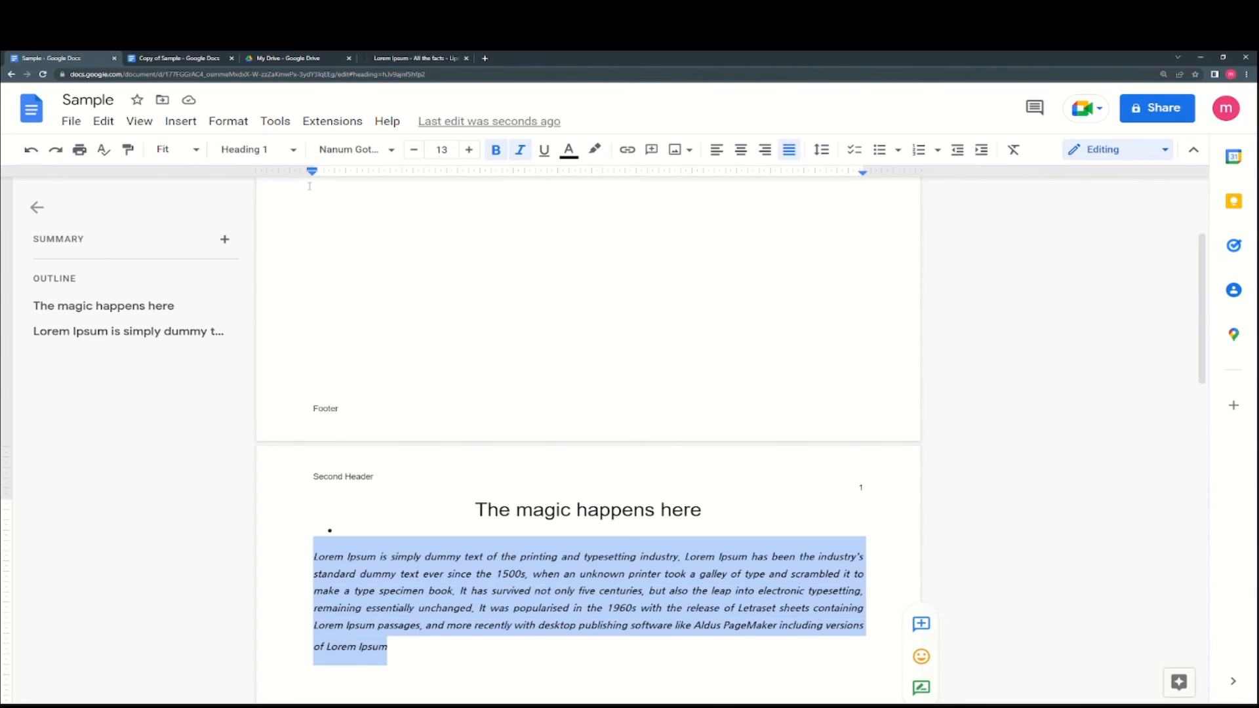
left_click_drag(312, 171, 284, 172)
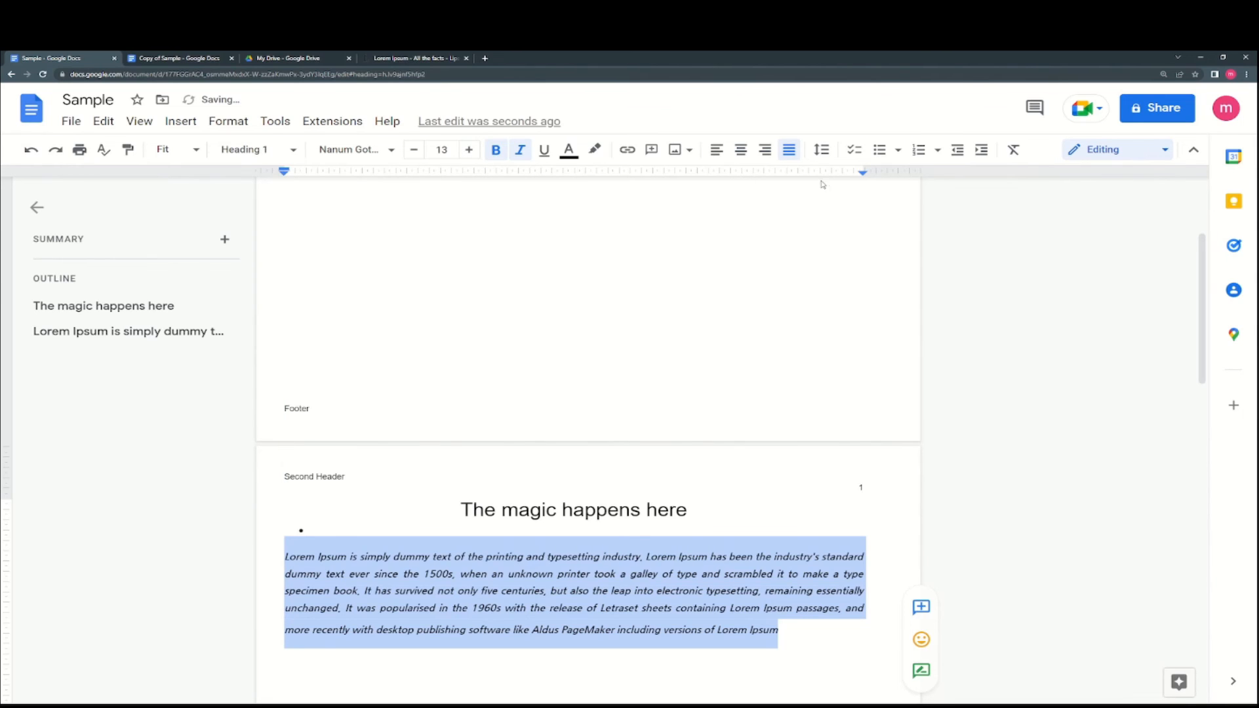
left_click_drag(863, 173, 675, 173)
scroll(646, 352, "down", 1)
left_click_drag(288, 172, 350, 172)
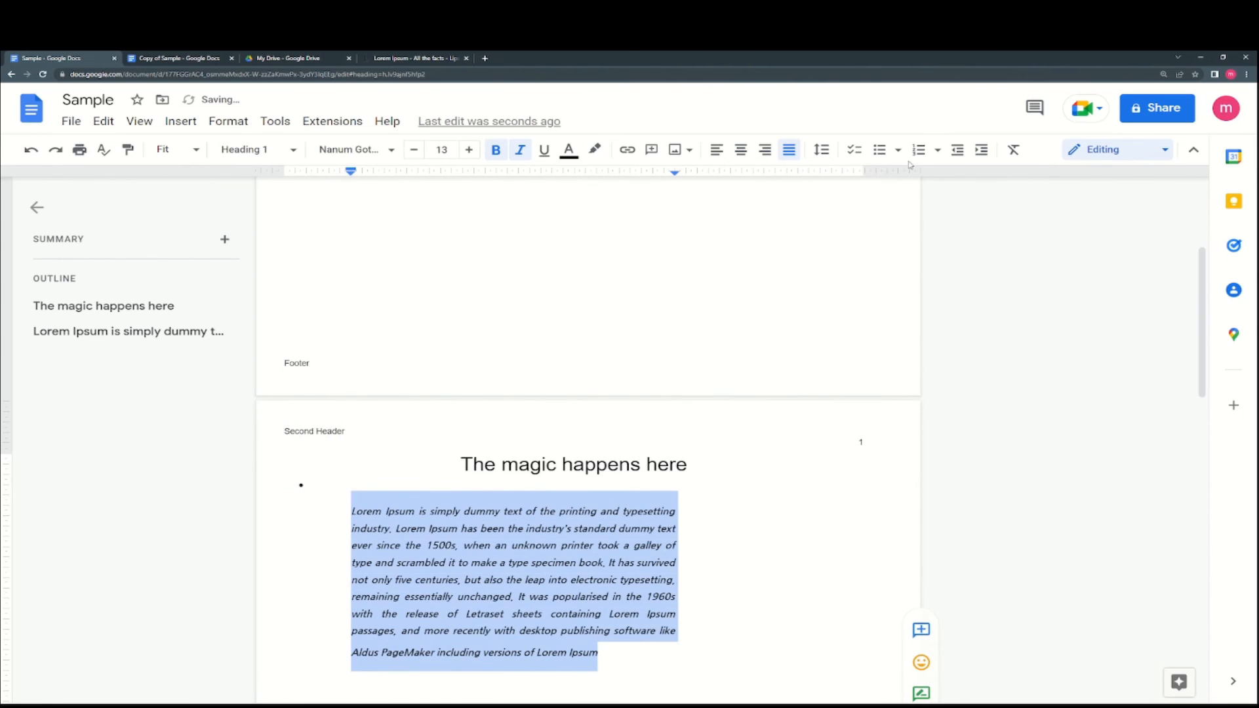
- Clear and restore the paragraph's formatting, then drag its right indent back near the margin
left_click(1015, 150)
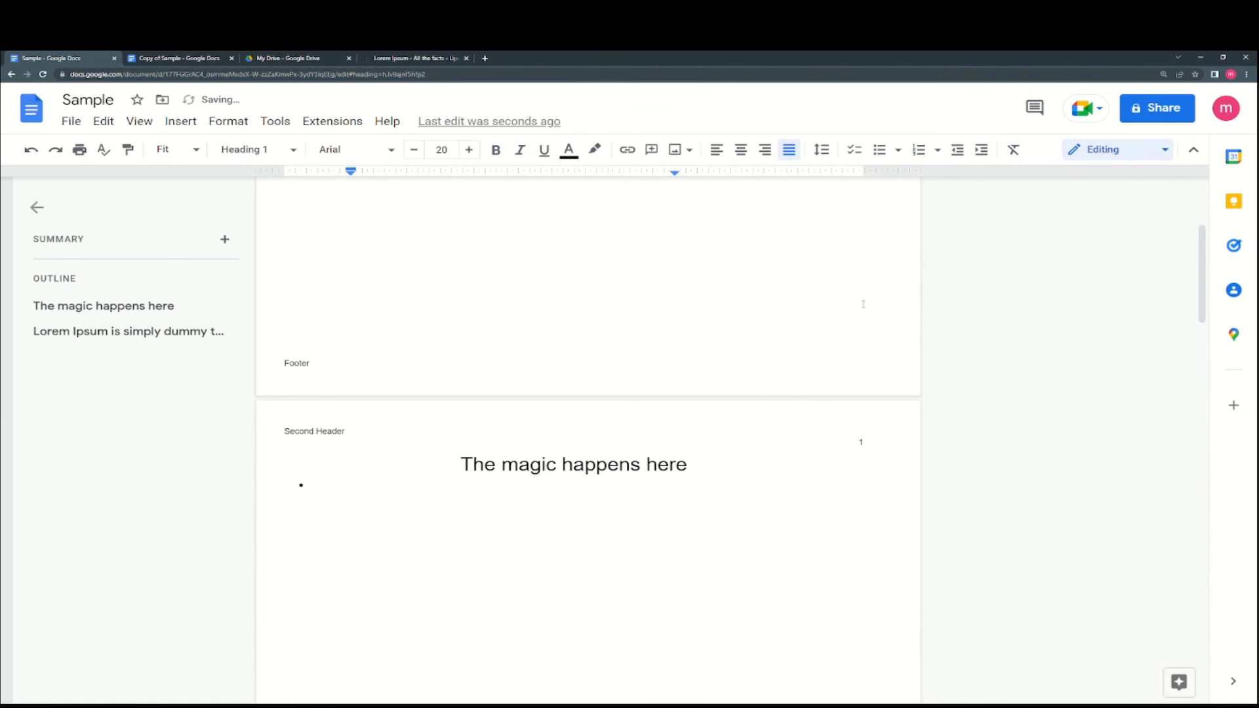
key("ctrl+z")
scroll(942, 308, "down", 2)
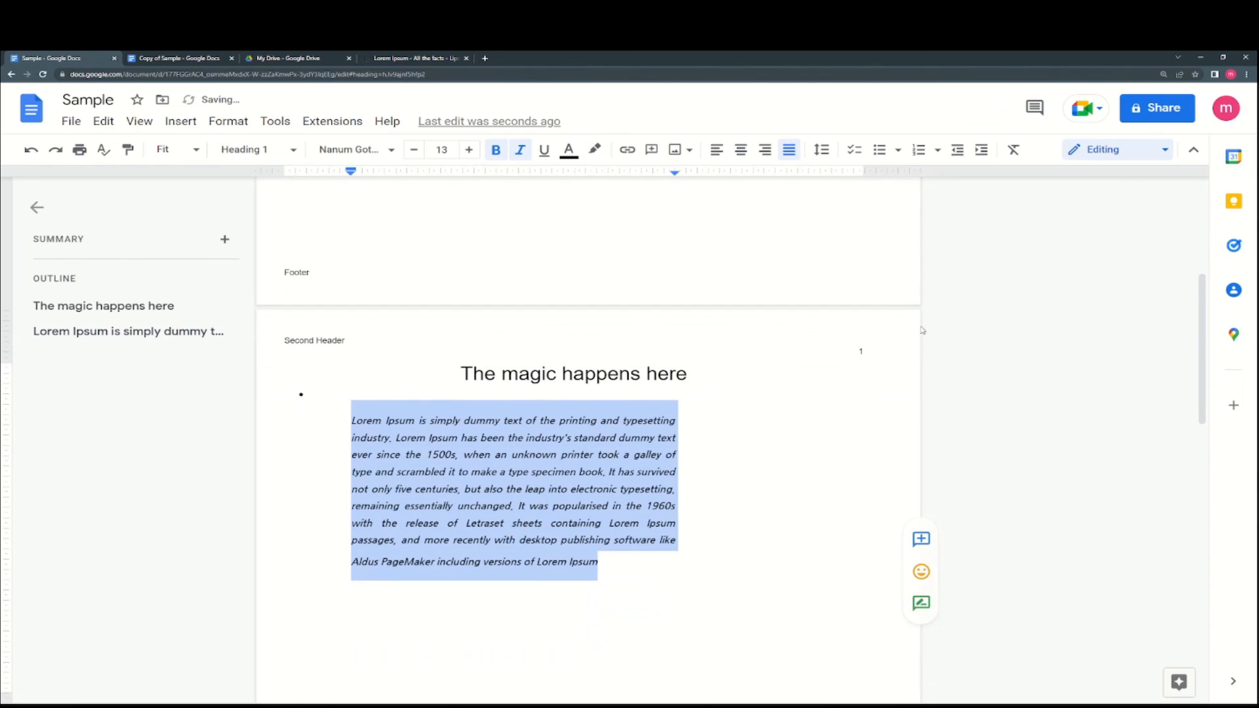
scroll(942, 307, "up", 1)
left_click_drag(676, 172, 855, 173)
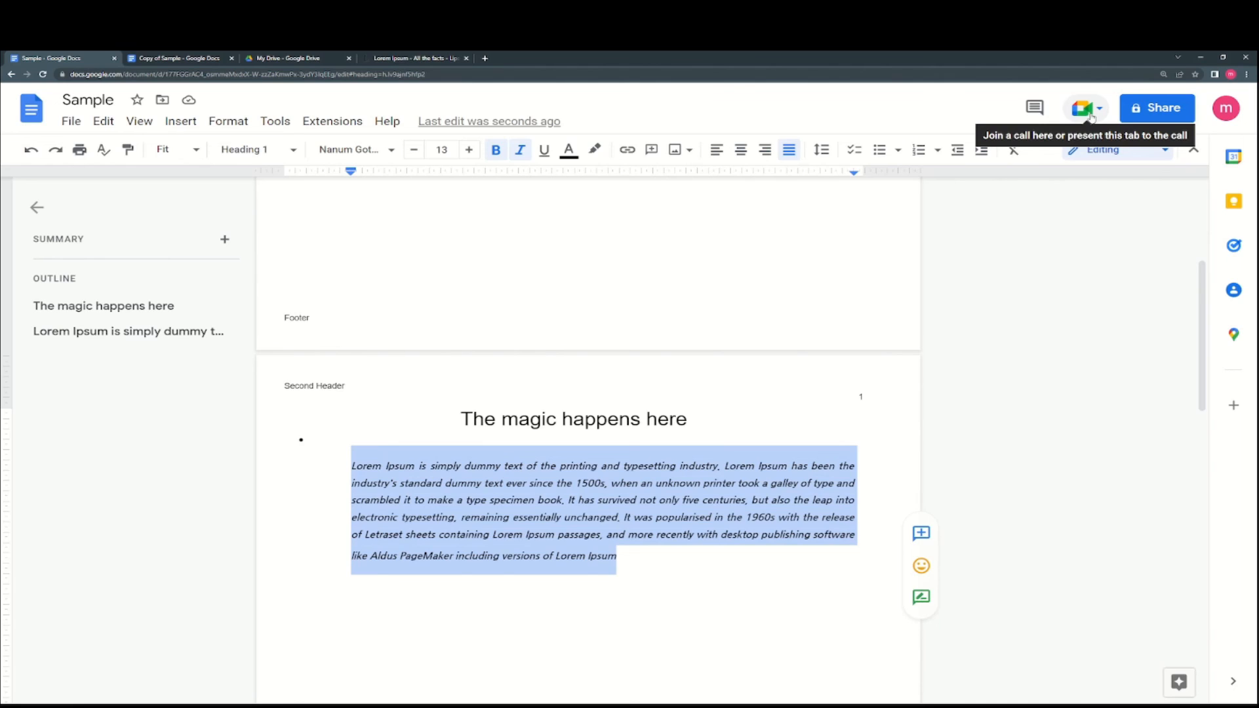
- Check the sharing settings without changes, then collapse the menus into compact mode
left_click(1155, 110)
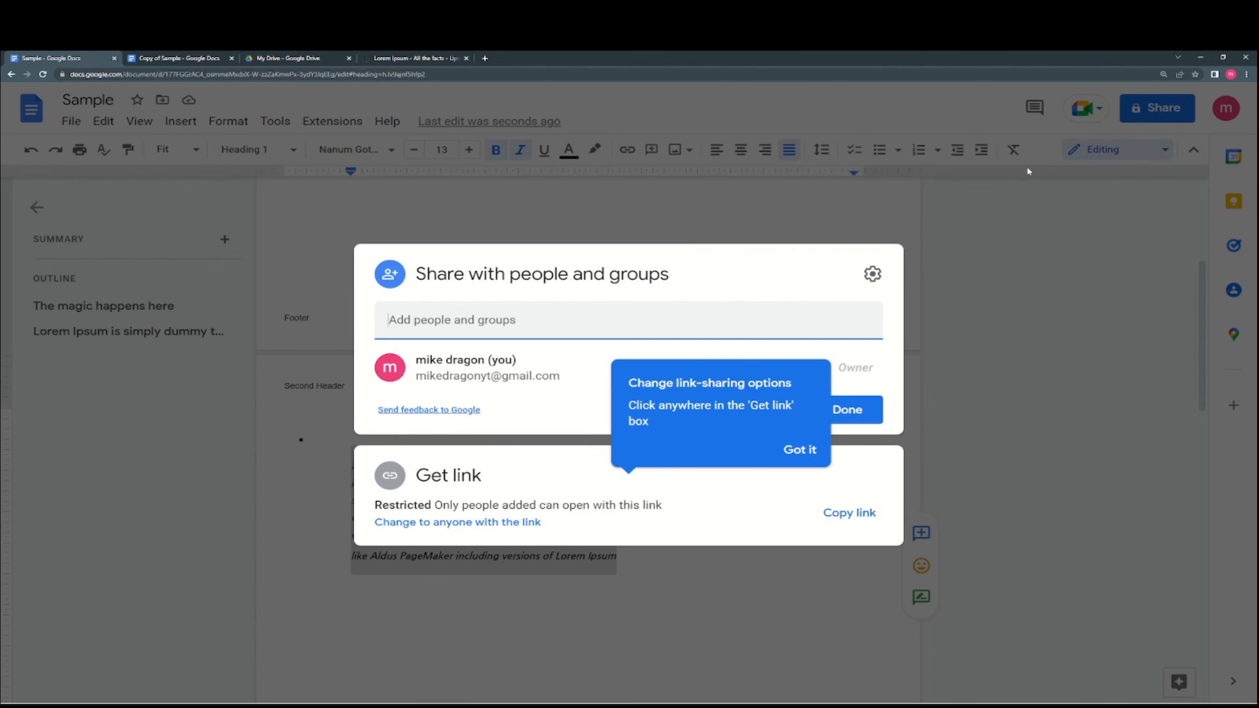
left_click(1157, 119)
left_click(1162, 107)
left_click(1149, 194)
left_click(1193, 150)
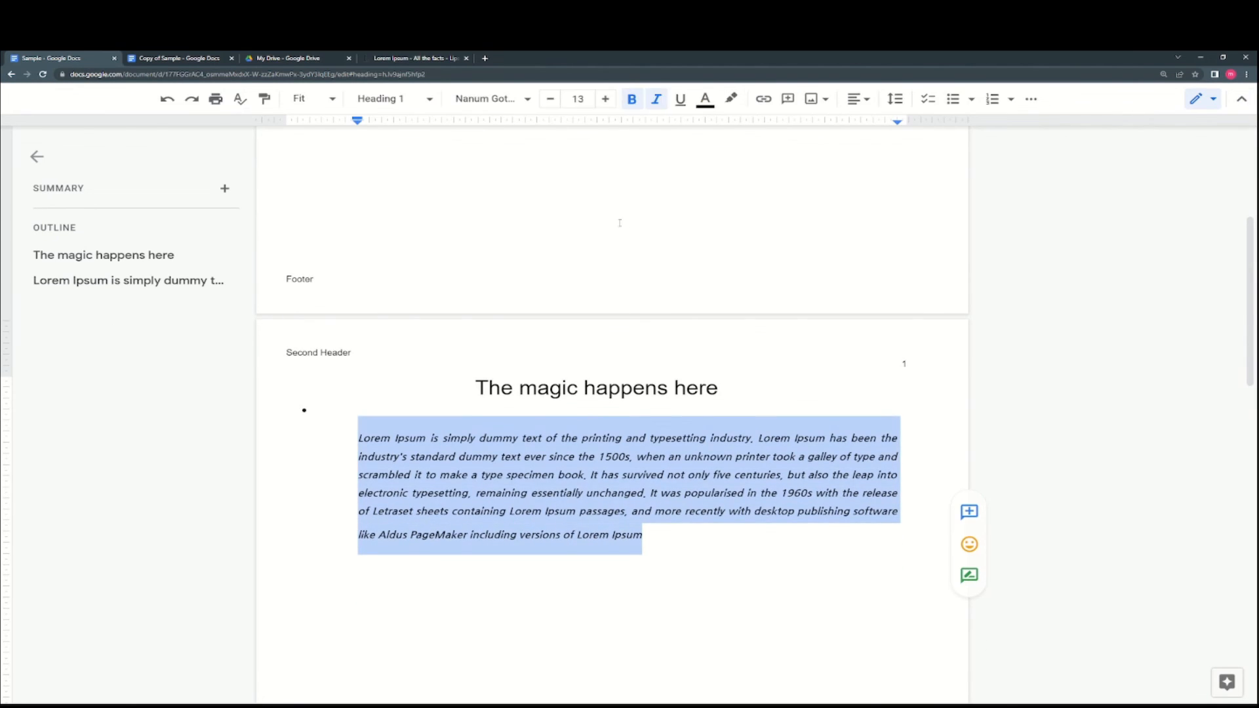
- Restore the menus and show the Tools > Word count (91 words) while typing
left_click(1241, 98)
left_click(279, 122)
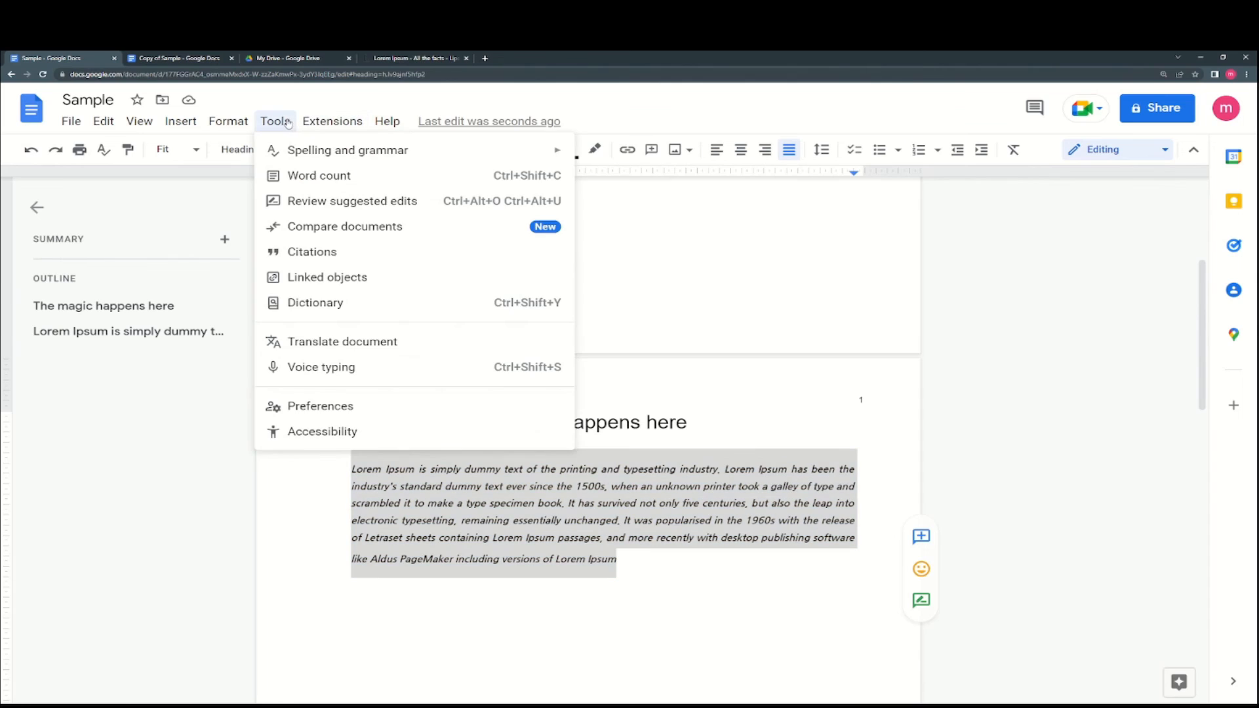
mouse_move(307, 153)
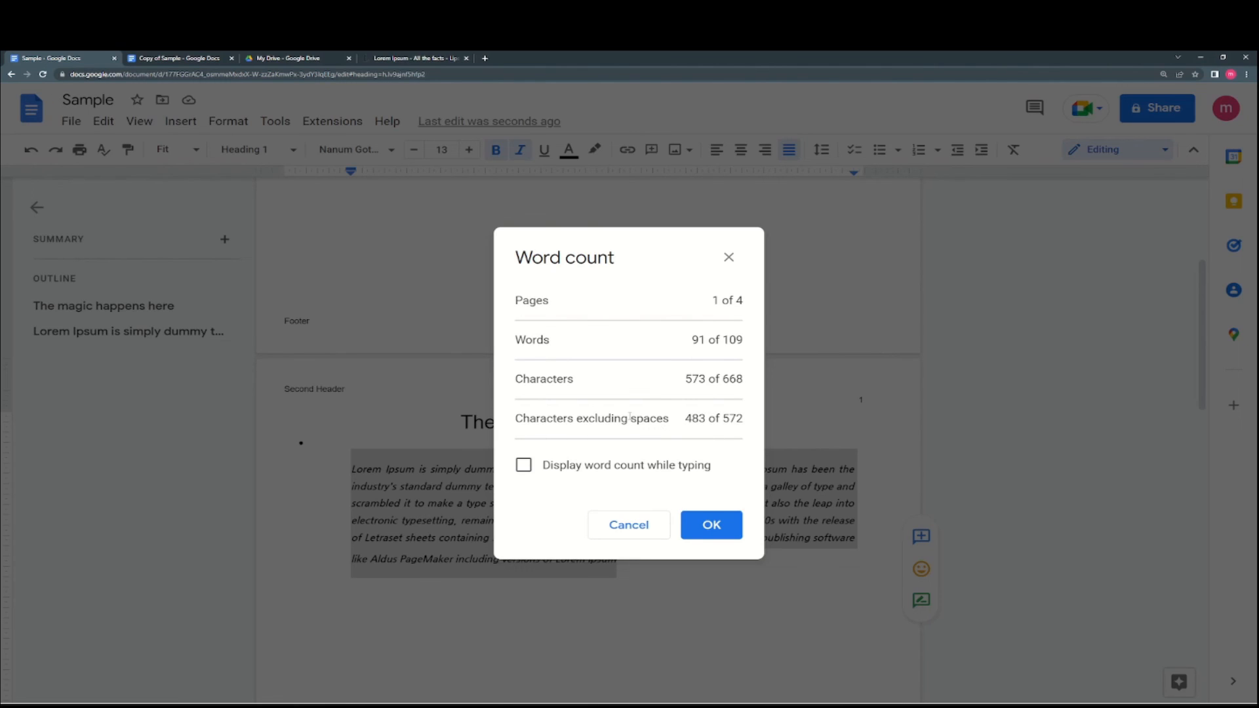
left_click(567, 467)
left_click(688, 524)
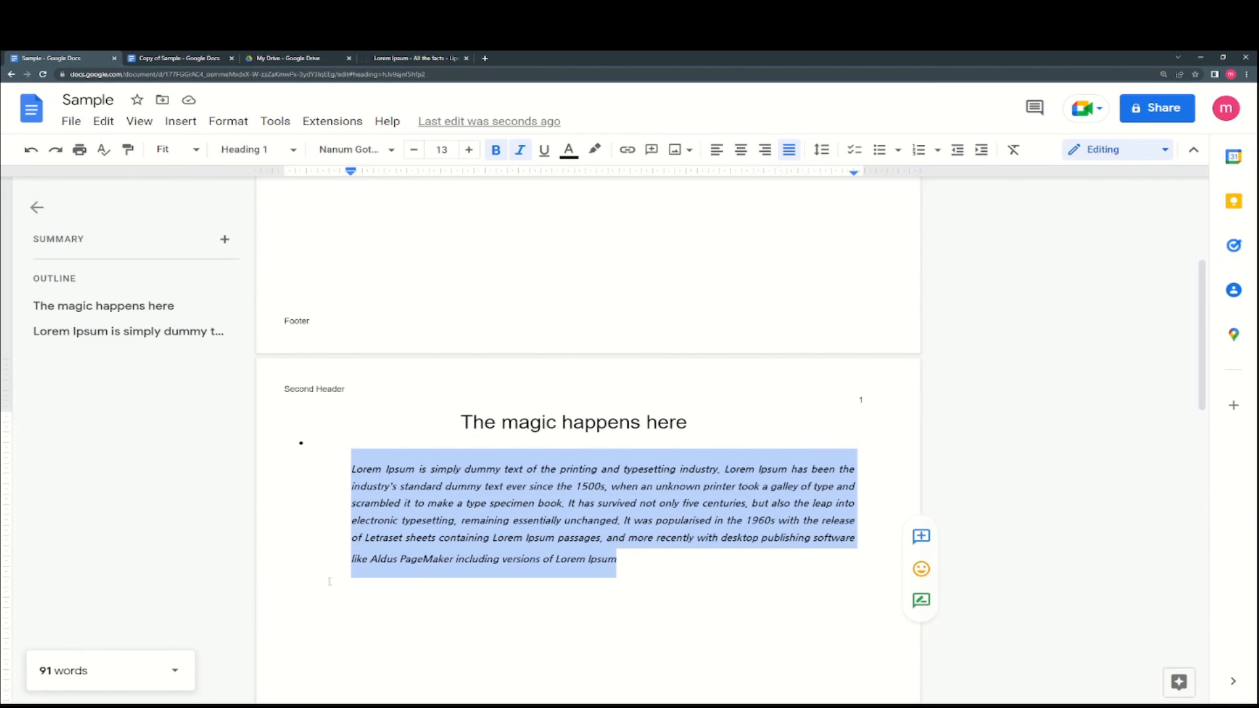
- Add a 'Hello world' line after the Lorem Ipsum paragraph, bringing the word count to 111
left_click(601, 611)
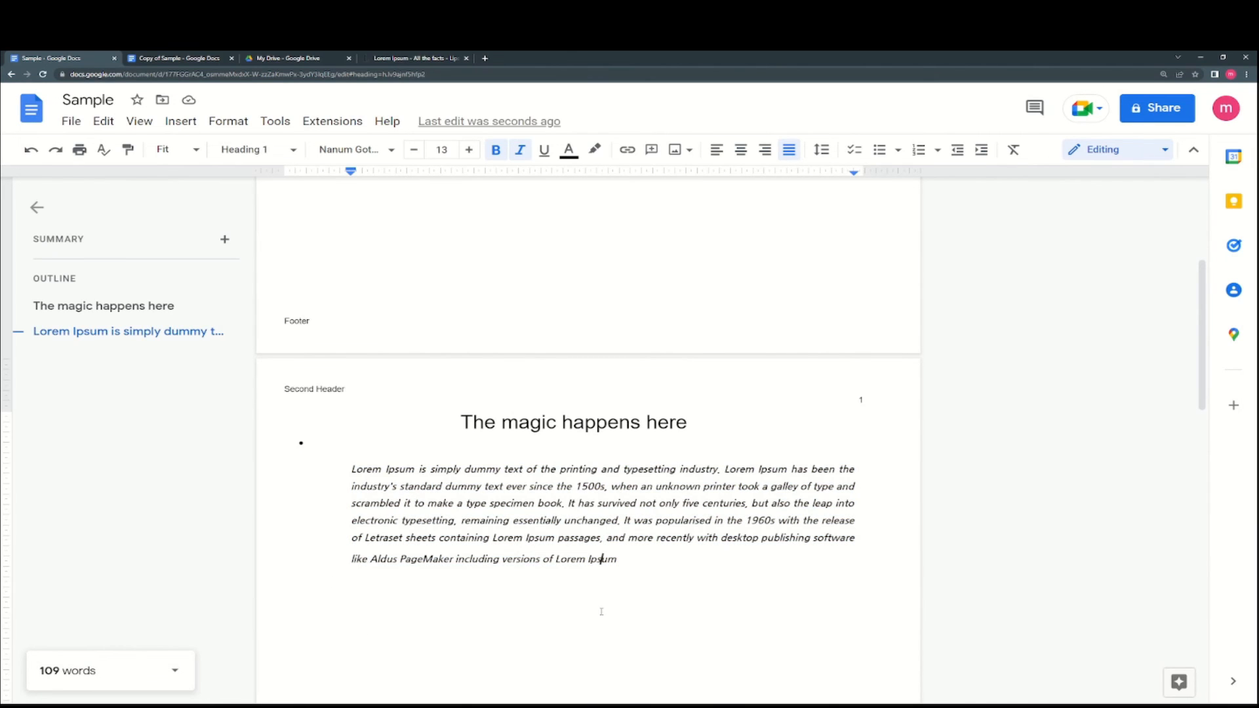
left_click(642, 592)
key("Return")
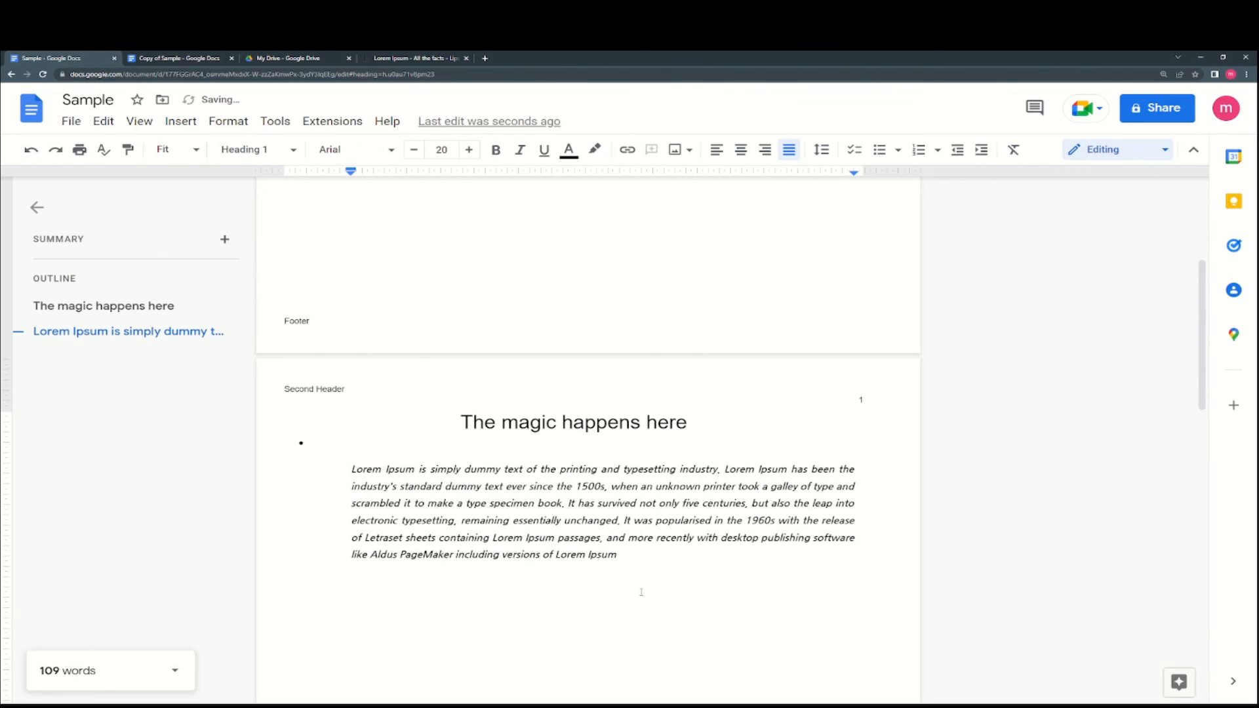
type("Hello world")
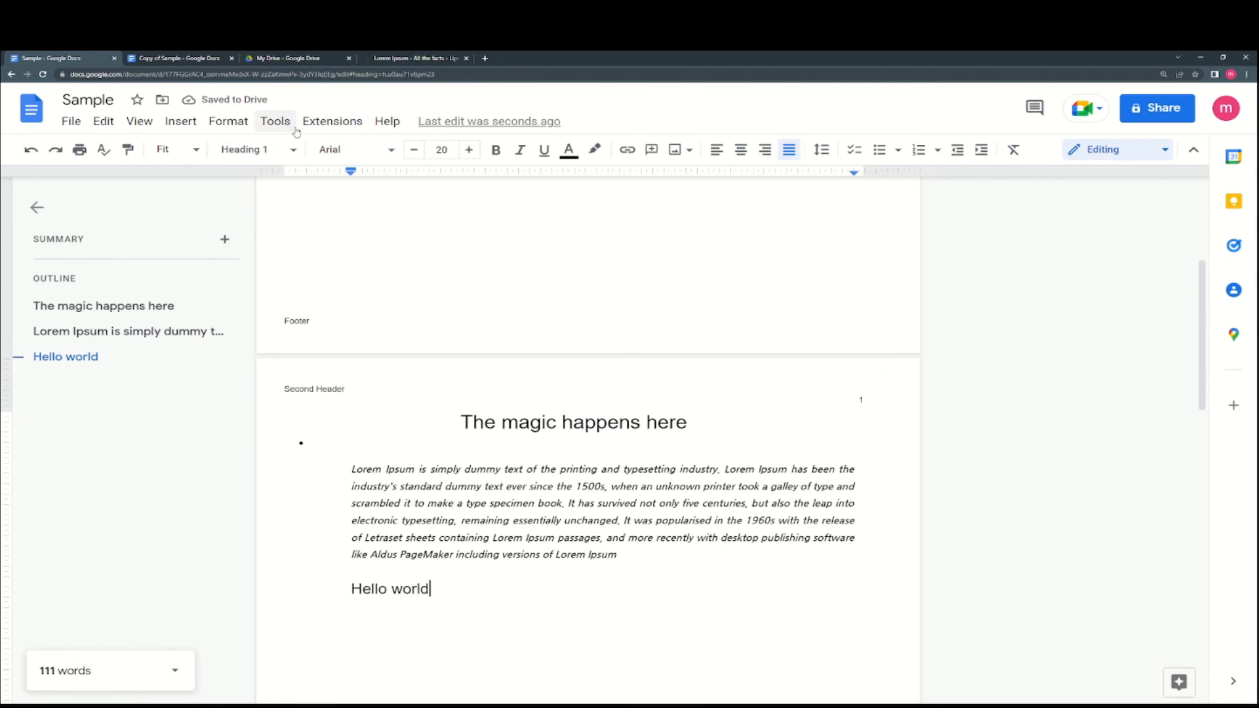
left_click(275, 121)
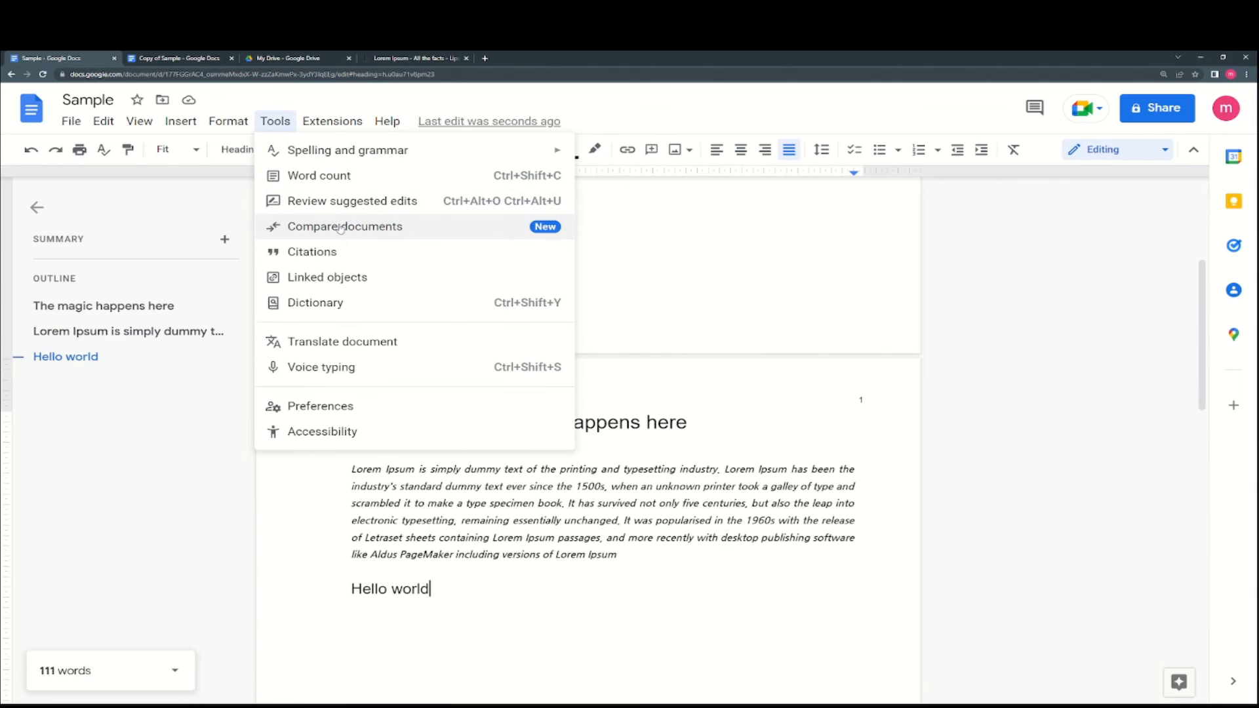
mouse_move(335, 151)
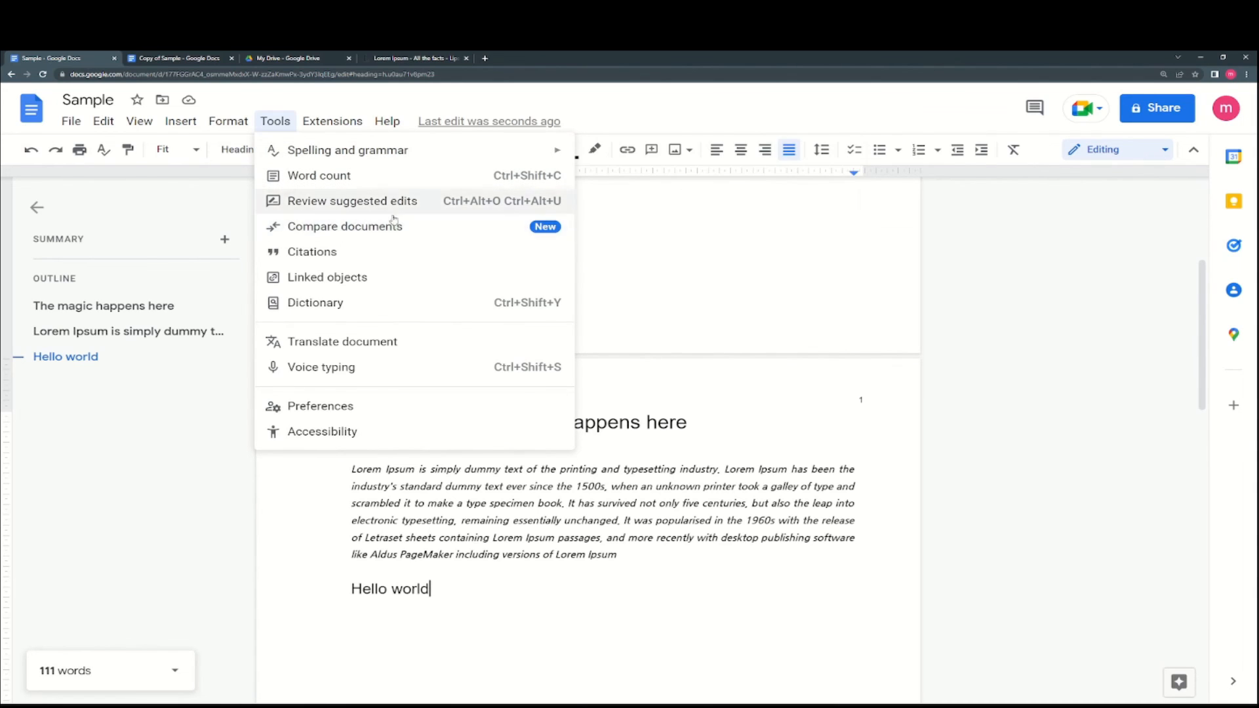
- Voice-type a sentence after 'Hello world', ending 'thank you very much and so', reaching 128 words
left_click(342, 371)
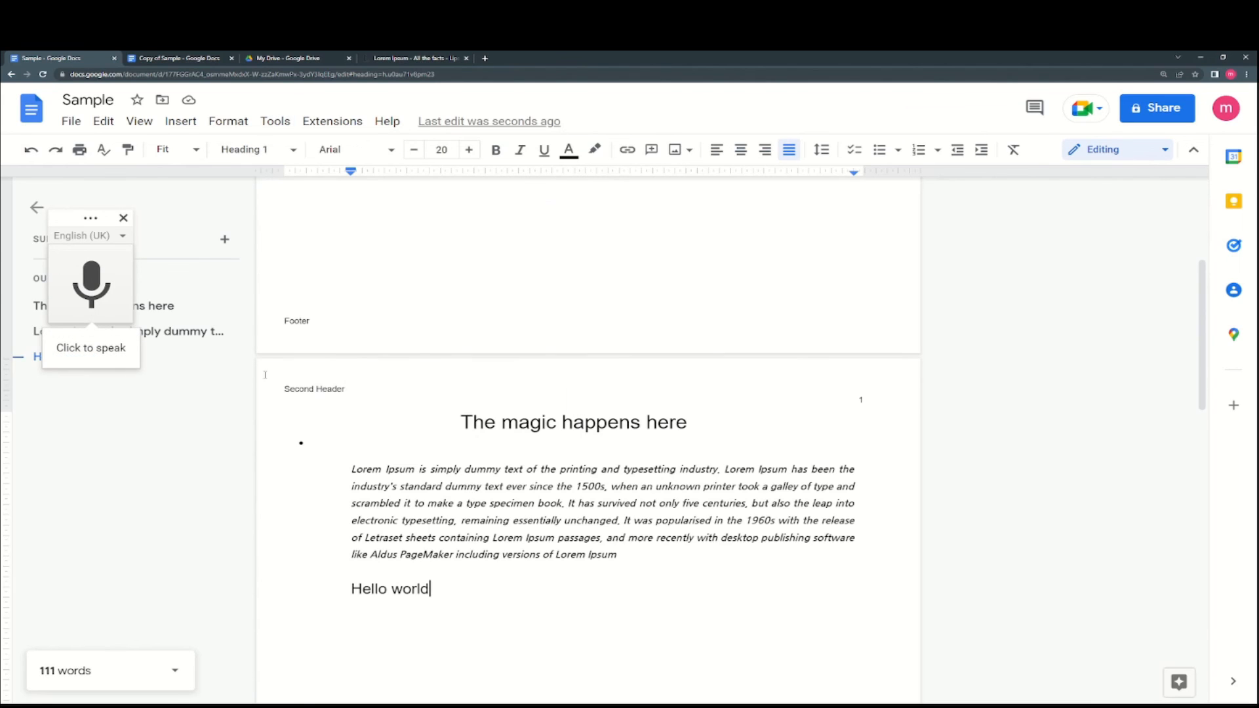
left_click(100, 281)
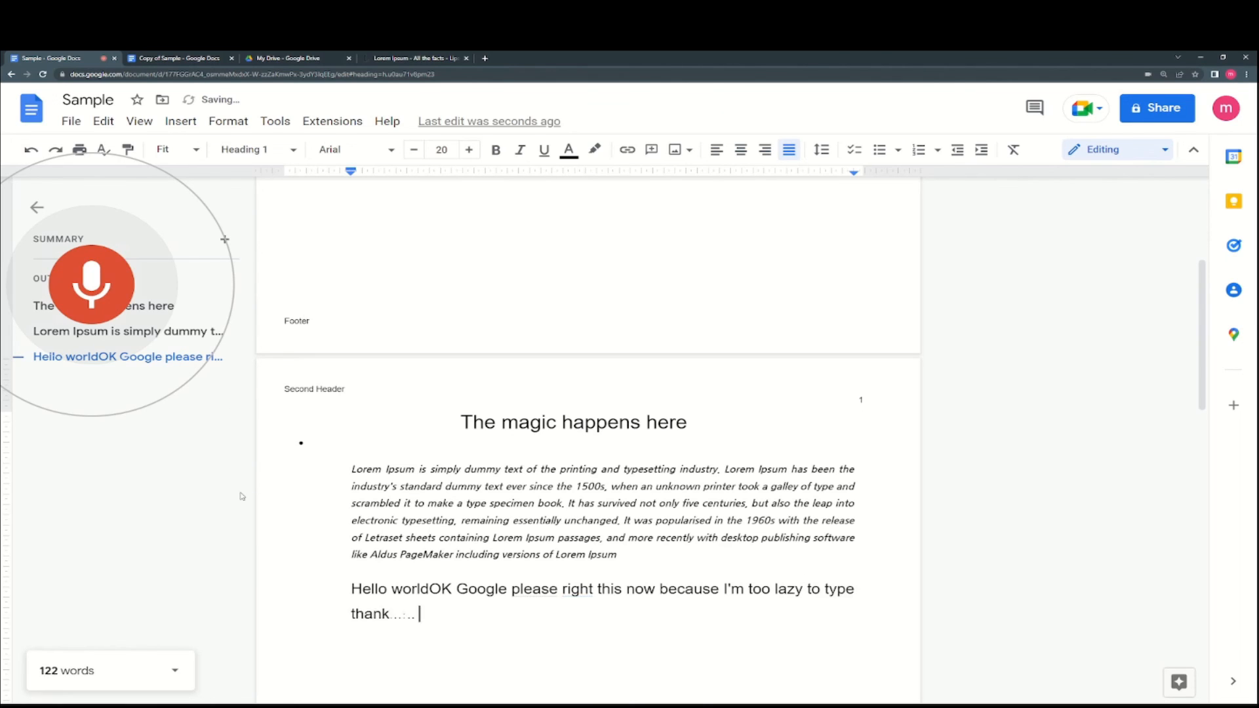
left_click(105, 283)
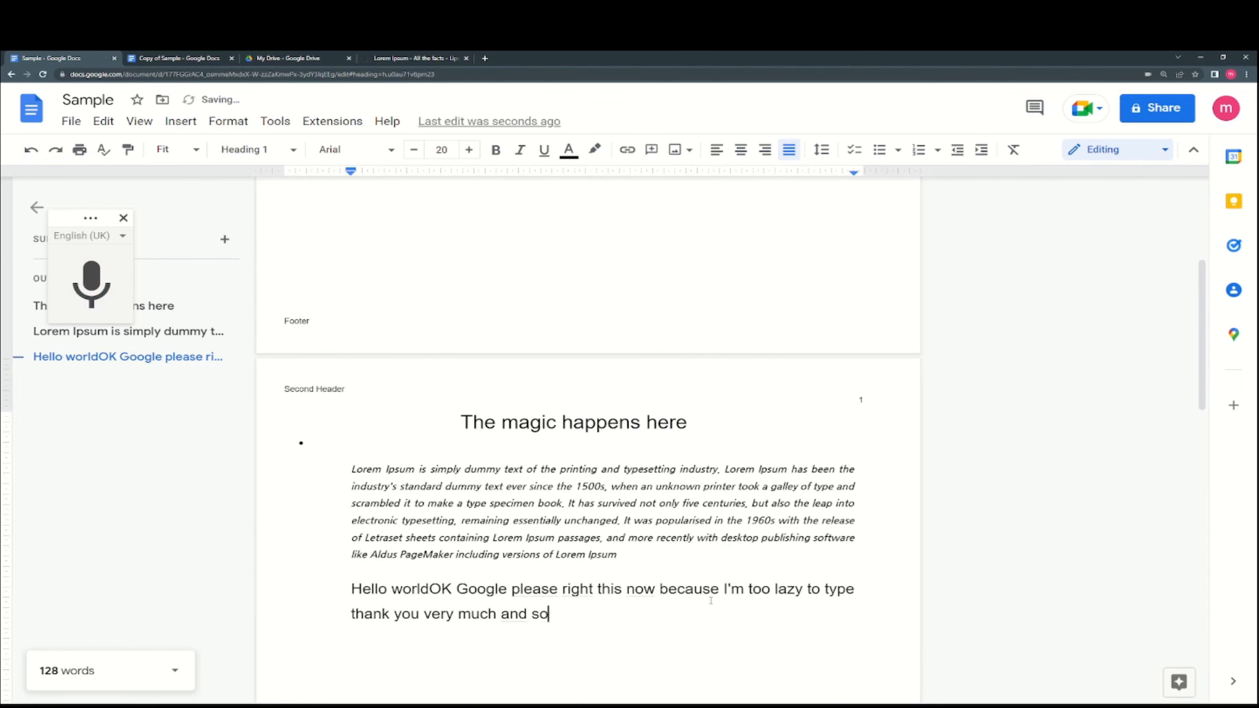